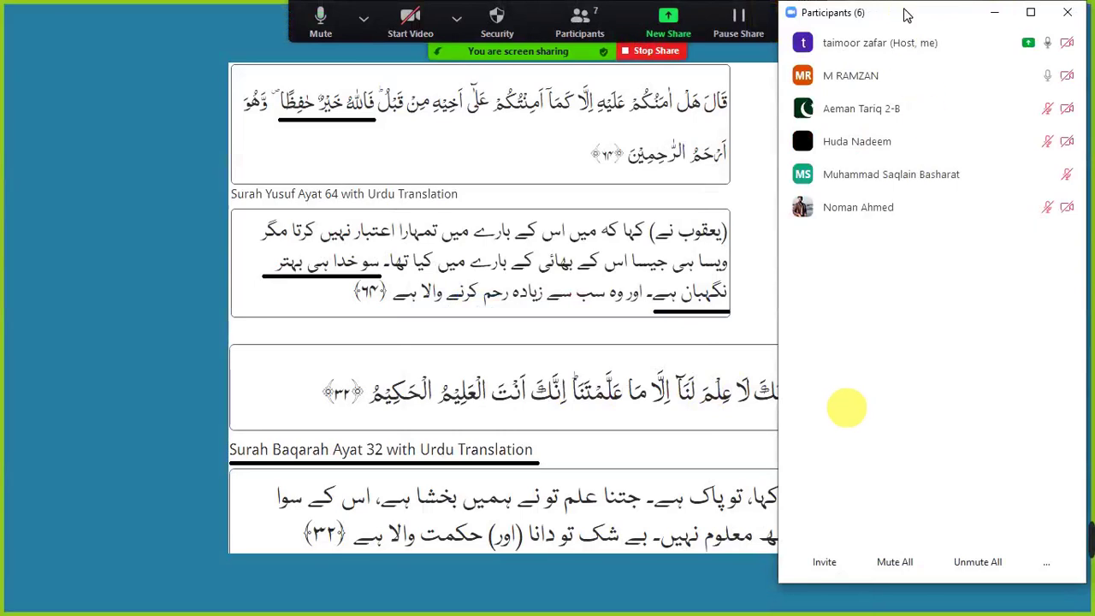
# Admit the waiting attendee from the Participants panel, bringing the meeting to seven.
pyautogui.moveTo(1035, 23)
pyautogui.mouseDown()
pyautogui.moveTo(939, 21)
pyautogui.moveTo(955, 17)
pyautogui.mouseUp()
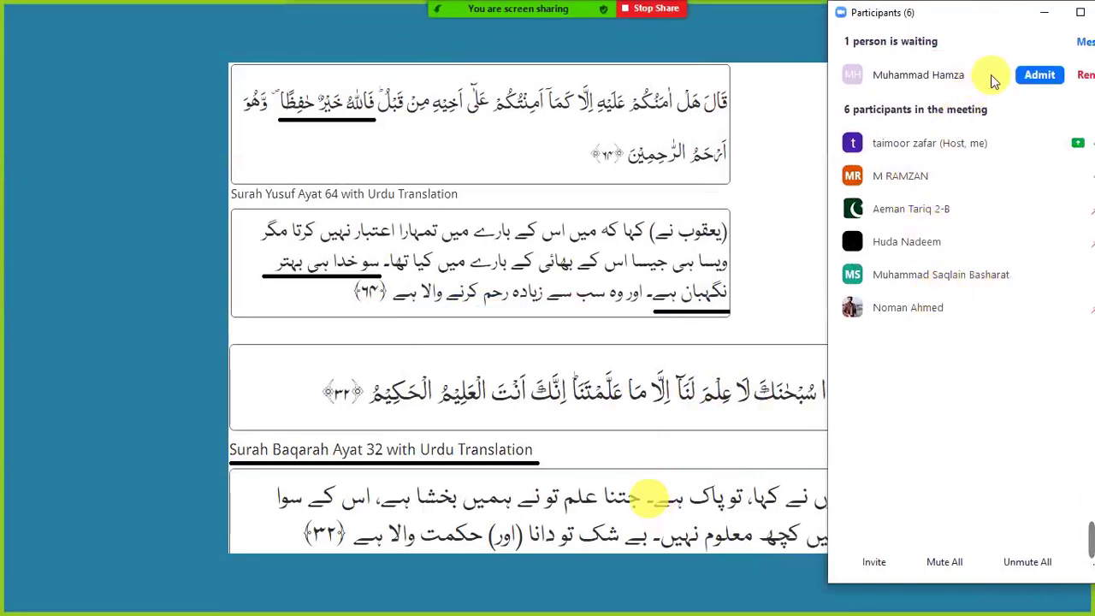
pyautogui.click(1036, 77)
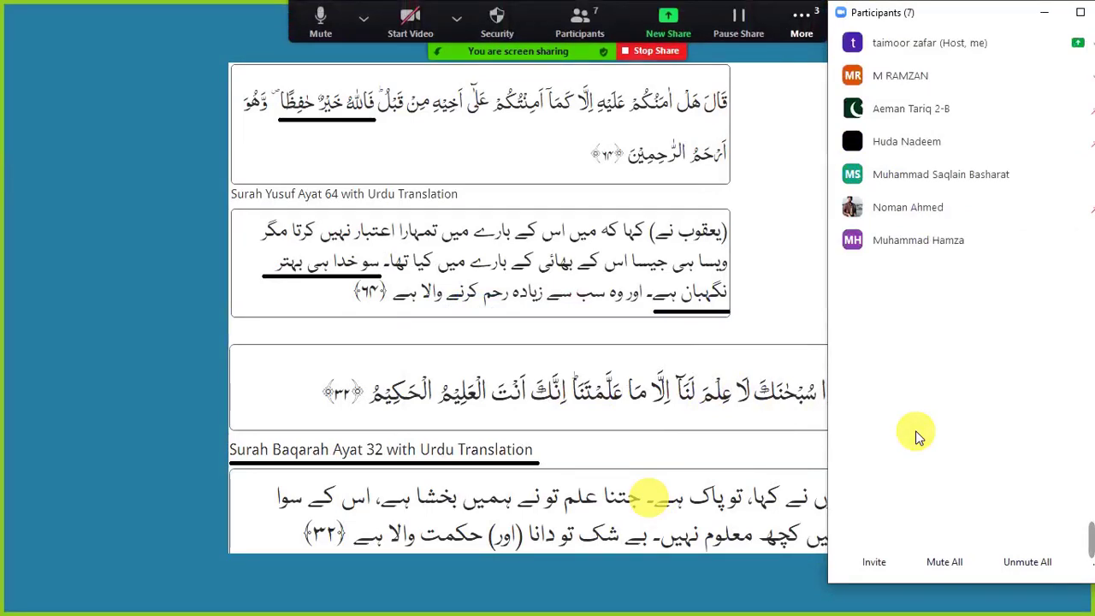
pyautogui.click(799, 21)
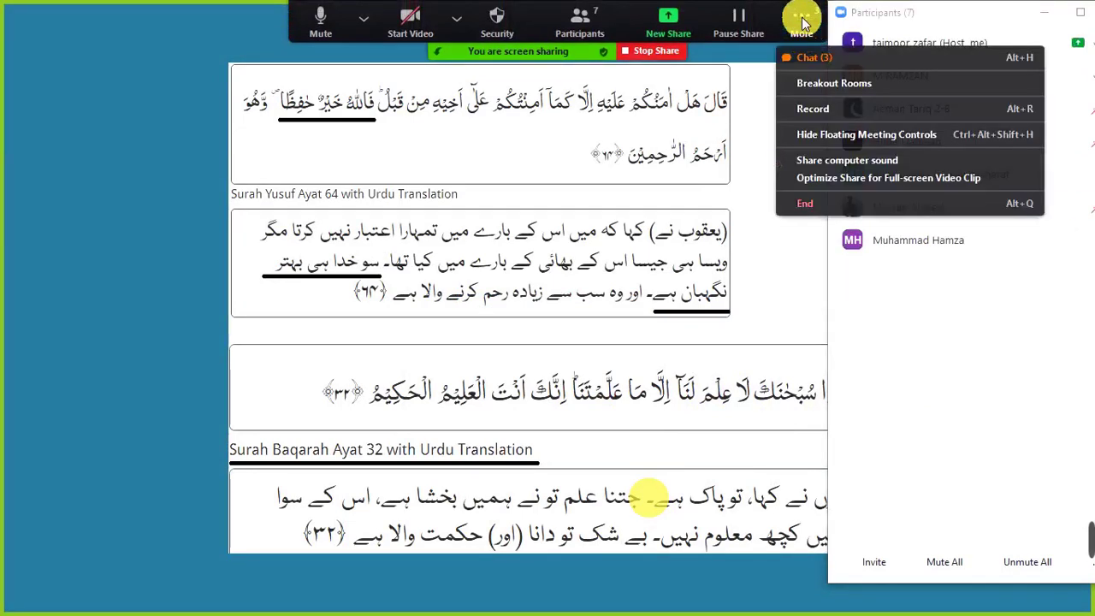
# Open the Zoom group chat to see participants' replies on audio quality.
pyautogui.click(822, 57)
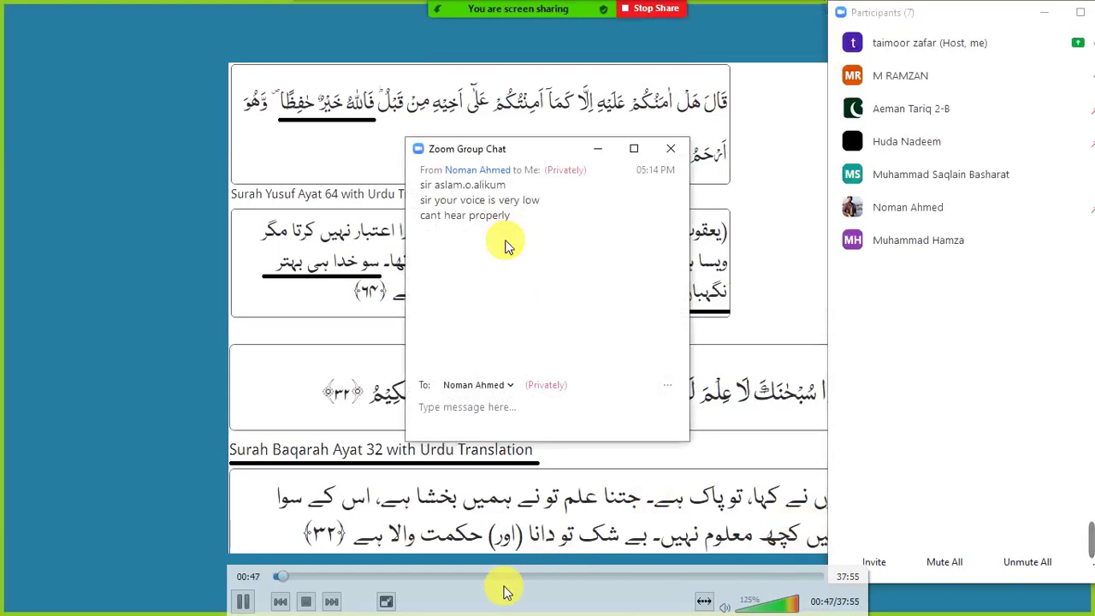
pyautogui.moveTo(1055, 536)
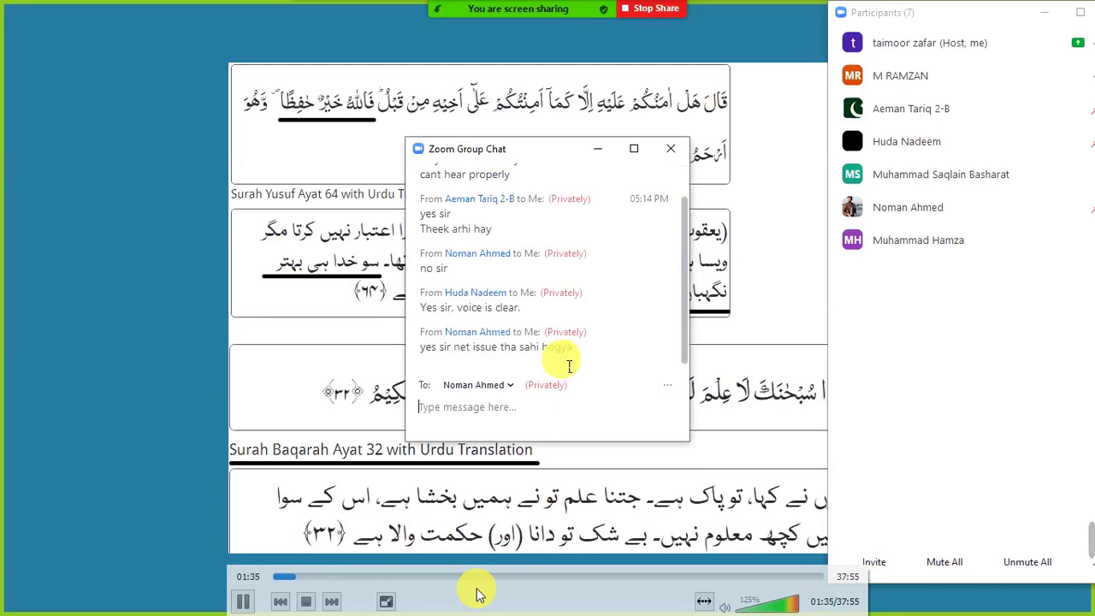
# Minimize the Group Chat window so the Week-13 box-drawing PDF can be shared.
pyautogui.click(599, 151)
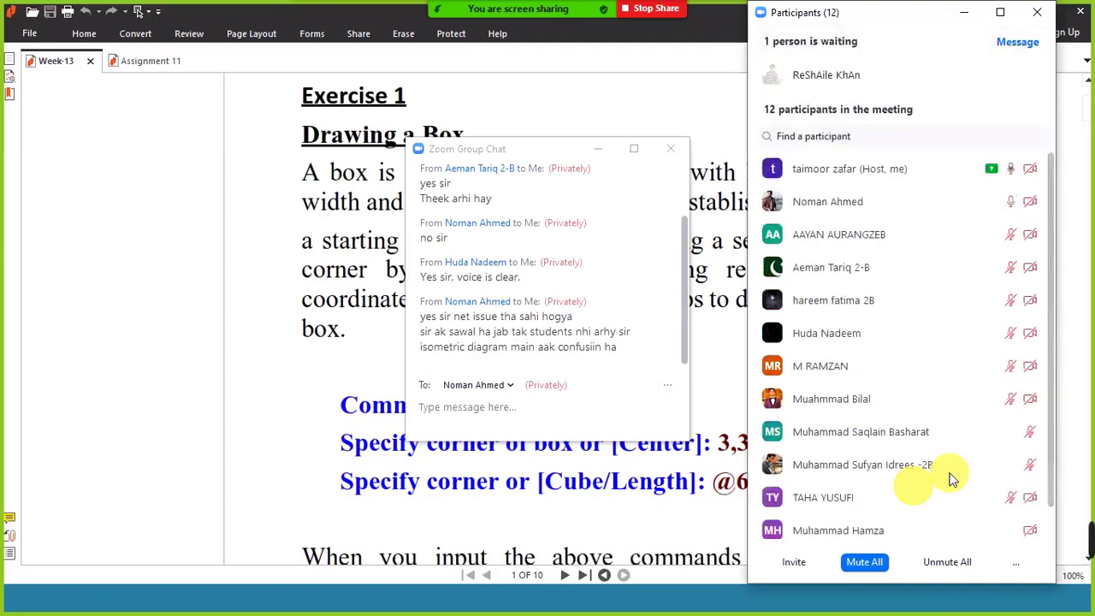
pyautogui.moveTo(899, 202)
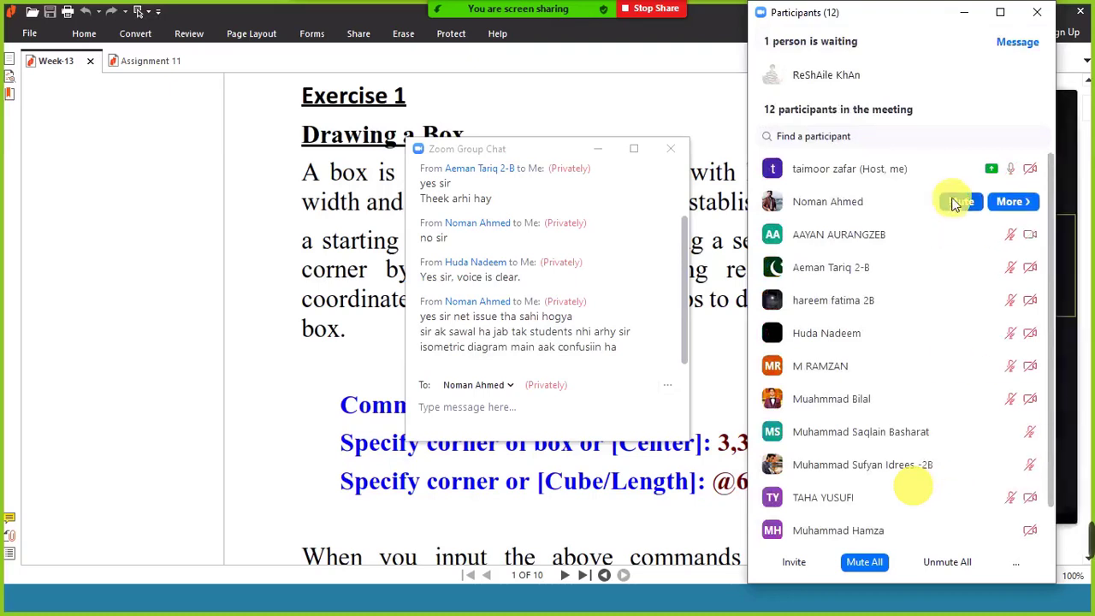
# Mute the participant with an open microphone, then everyone, and minimize the video panel.
pyautogui.click(955, 203)
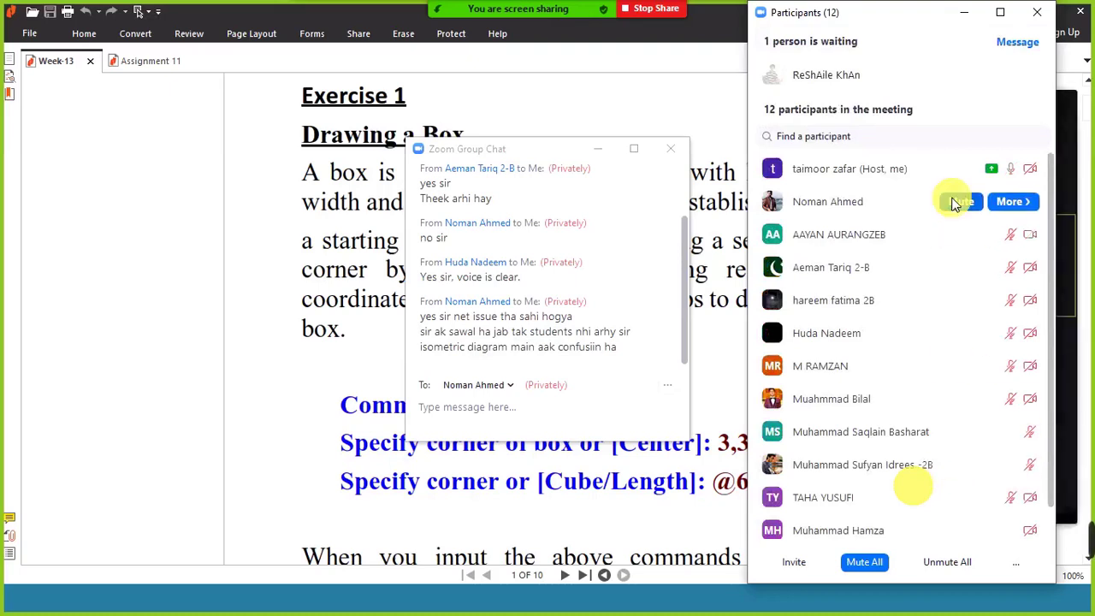
pyautogui.click(862, 566)
pyautogui.moveTo(929, 22)
pyautogui.mouseDown()
pyautogui.moveTo(721, 22)
pyautogui.moveTo(770, 21)
pyautogui.mouseUp()
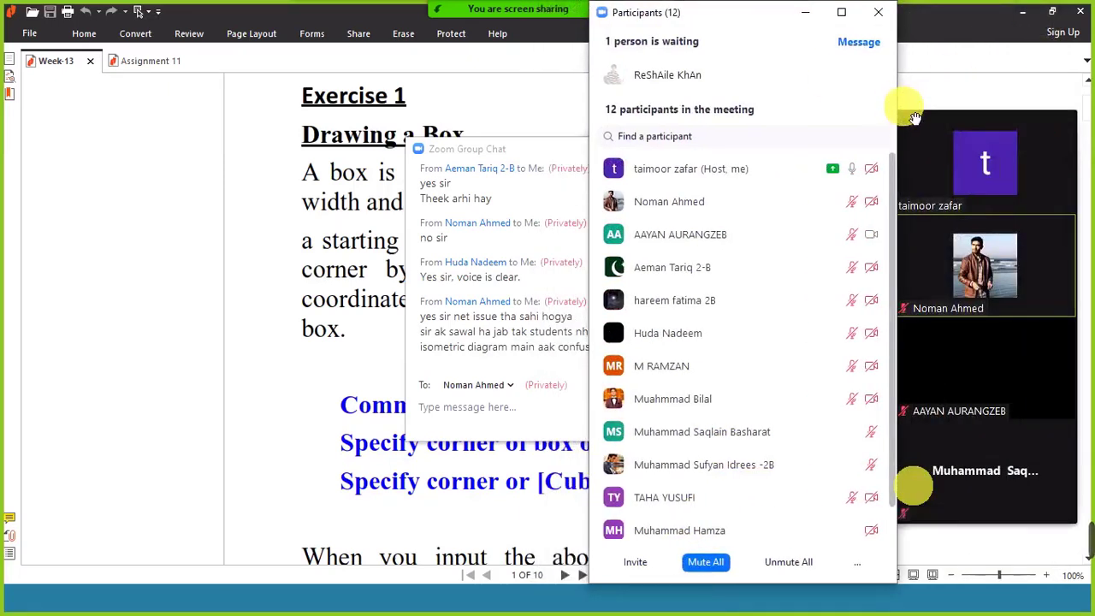
pyautogui.click(904, 103)
# Admit the newly waiting participant and hide the chat and participant list.
pyautogui.moveTo(733, 22); pyautogui.dragTo(937, 26)
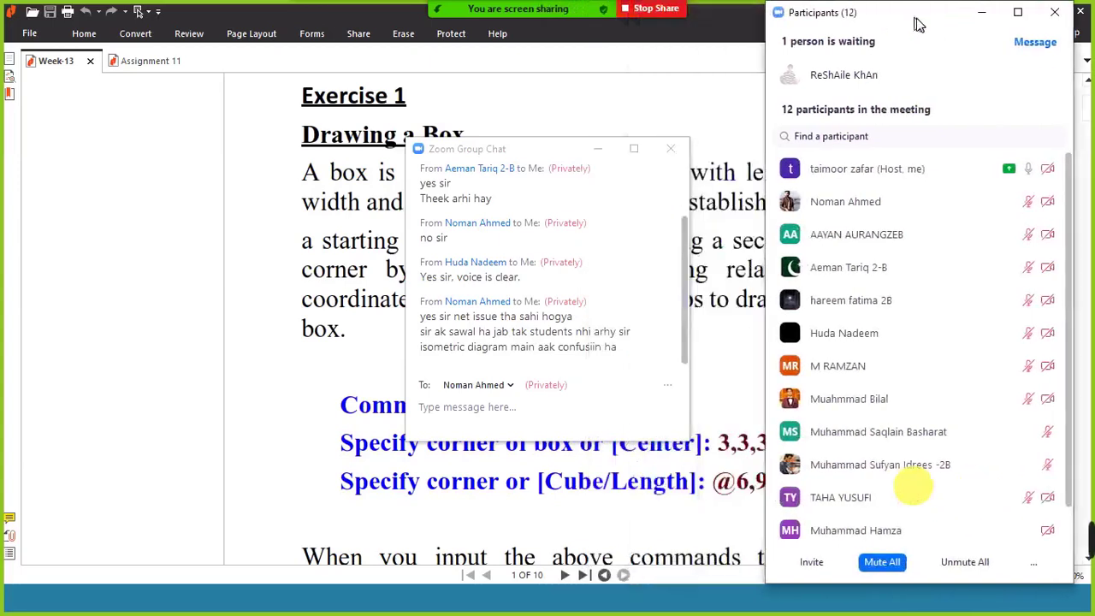
pyautogui.moveTo(941, 75)
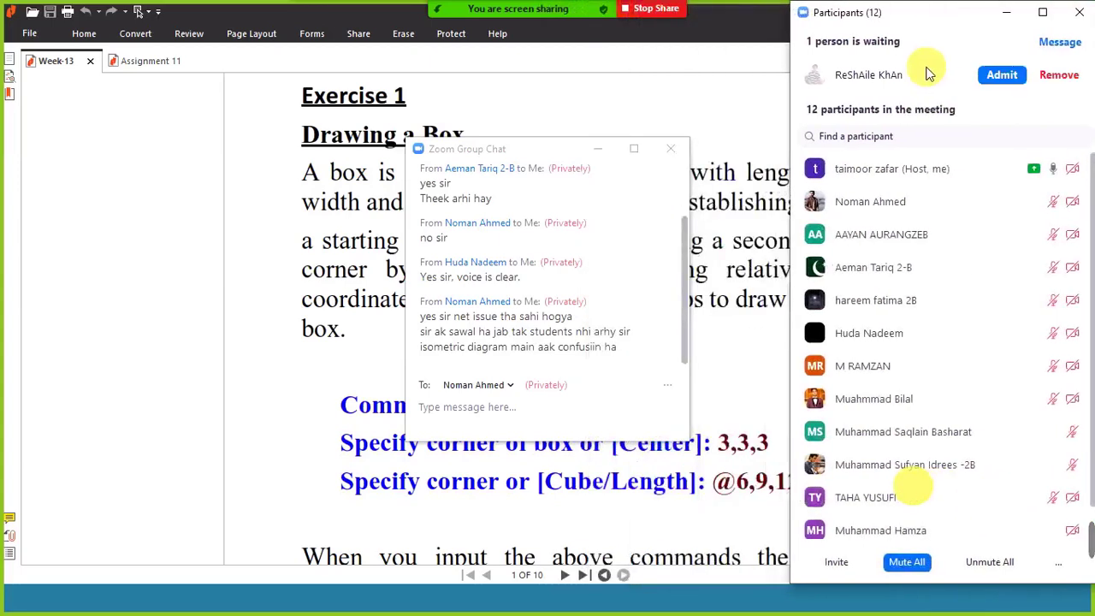
pyautogui.click(1000, 75)
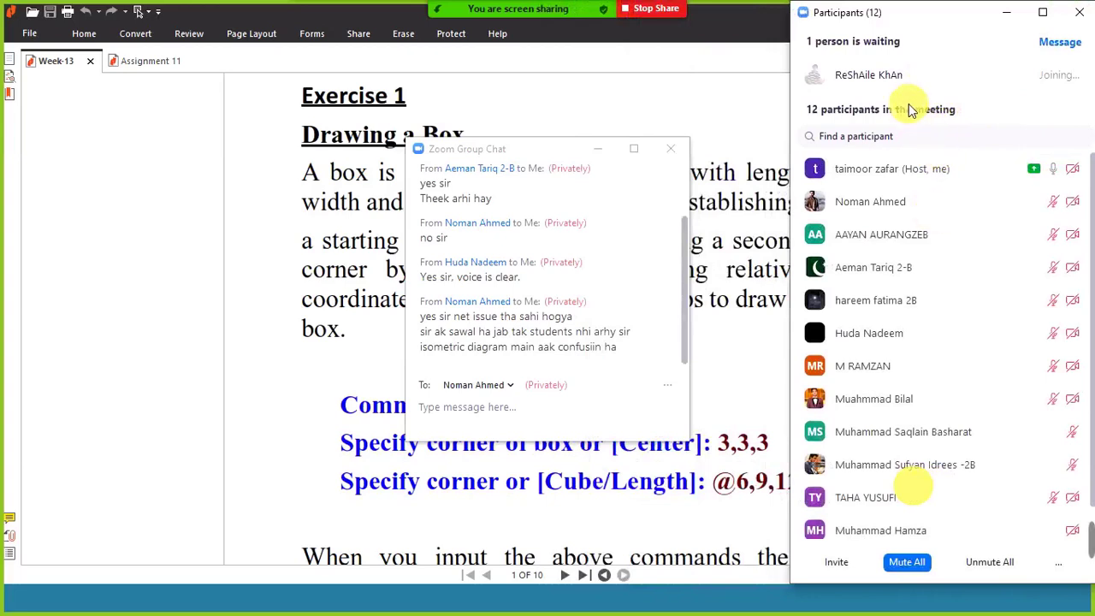
pyautogui.click(609, 157)
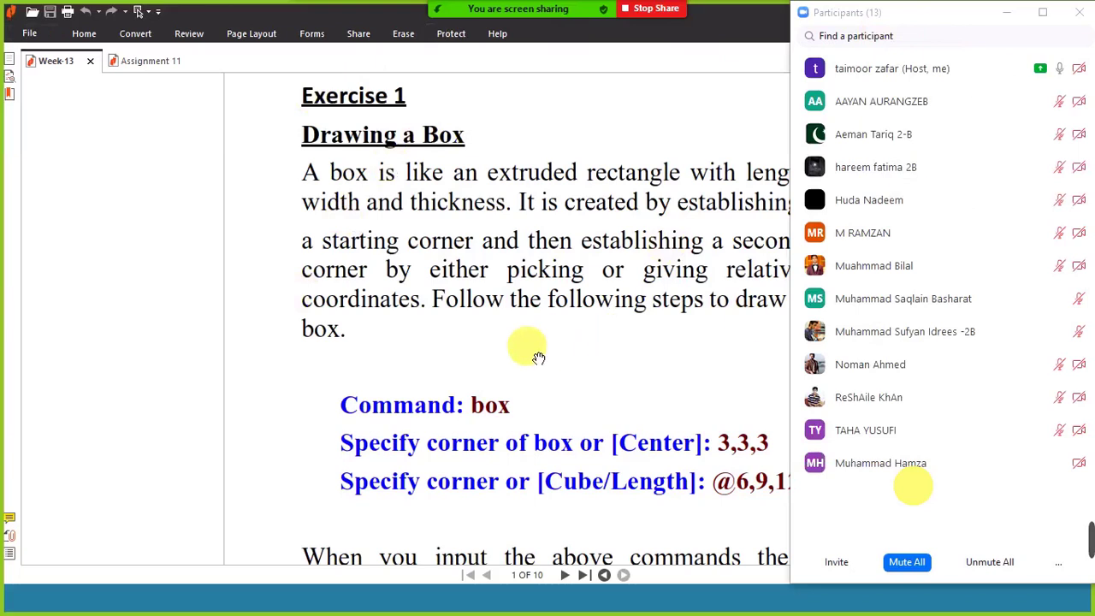
pyautogui.click(1010, 13)
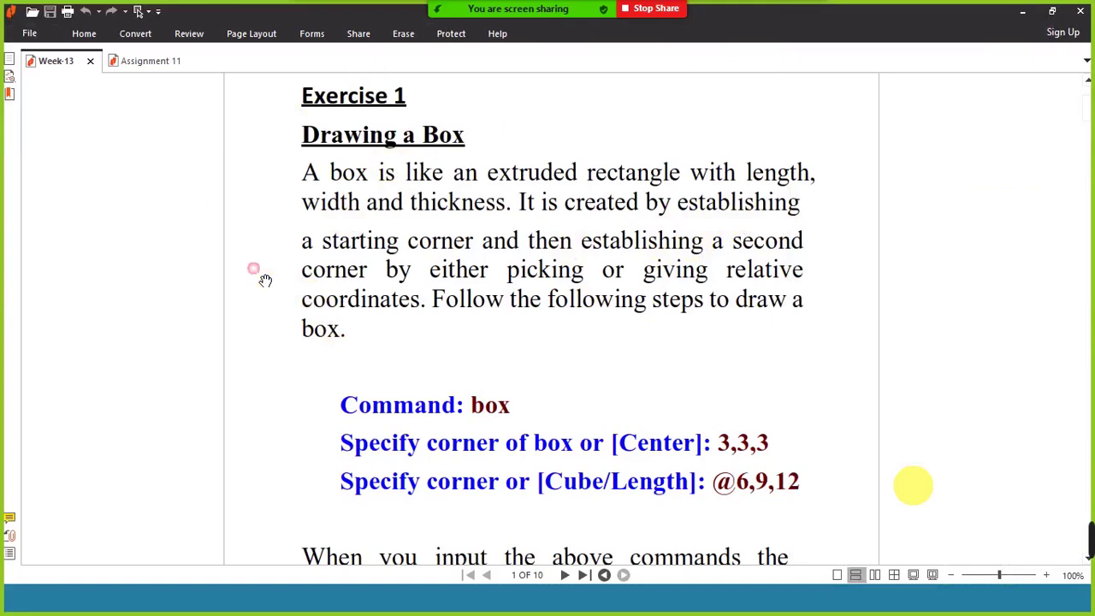
# Scroll the Week-13 PDF past Exercises 1–7 and the pyramid to the Boolean Operation table.
pyautogui.scroll(-3, 416, 176)
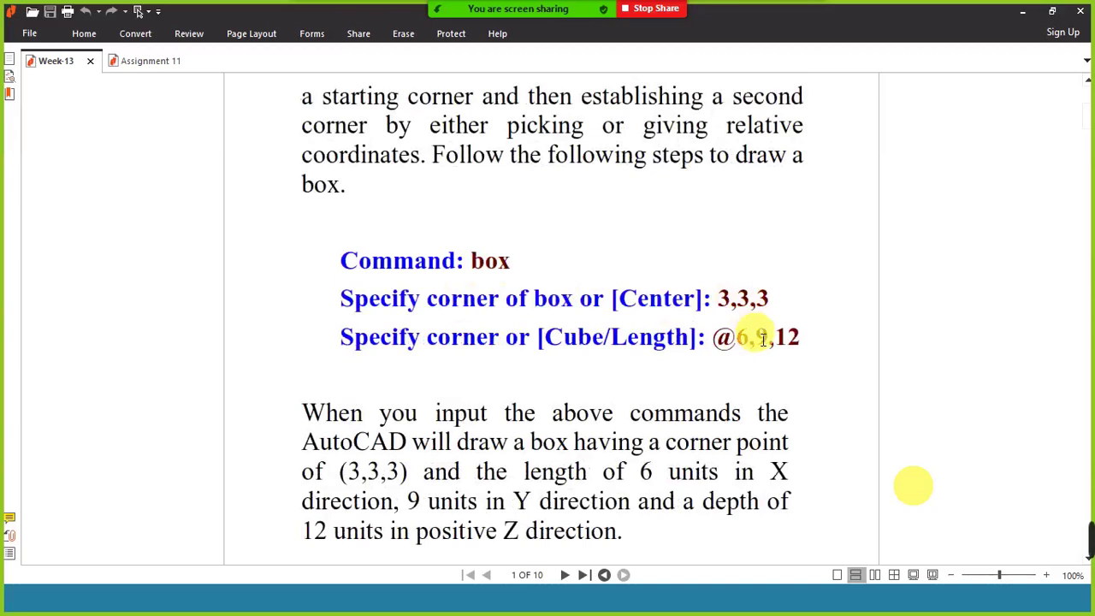
pyautogui.scroll(-3, 719, 351)
pyautogui.scroll(-3, 719, 347)
pyautogui.scroll(-2, 718, 347)
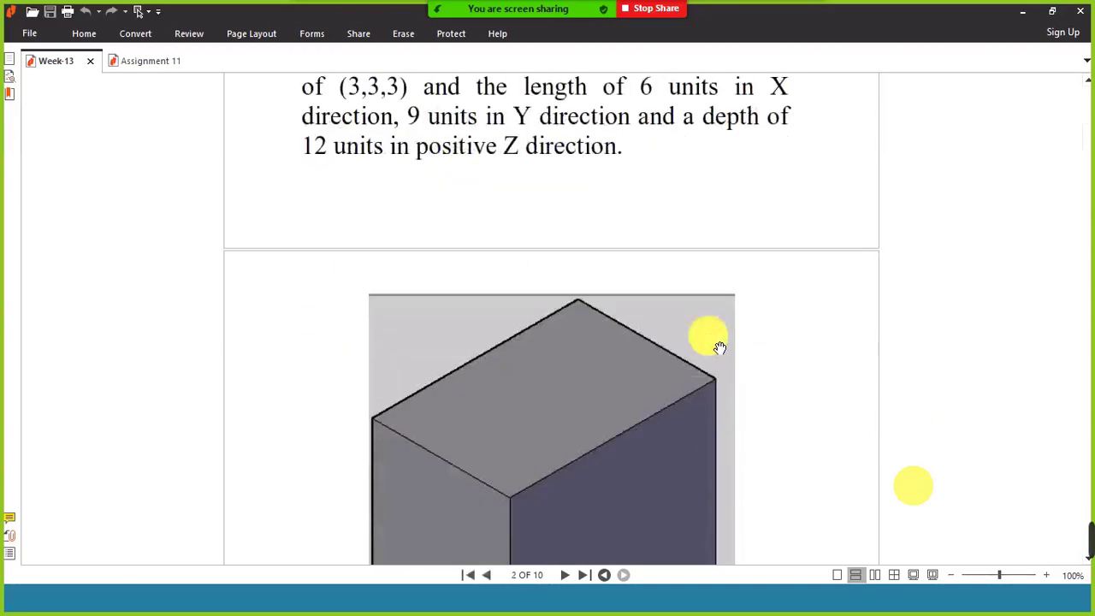
pyautogui.scroll(-3, 719, 346)
pyautogui.scroll(-3, 718, 346)
pyautogui.scroll(-3, 718, 346)
pyautogui.scroll(-3, 719, 347)
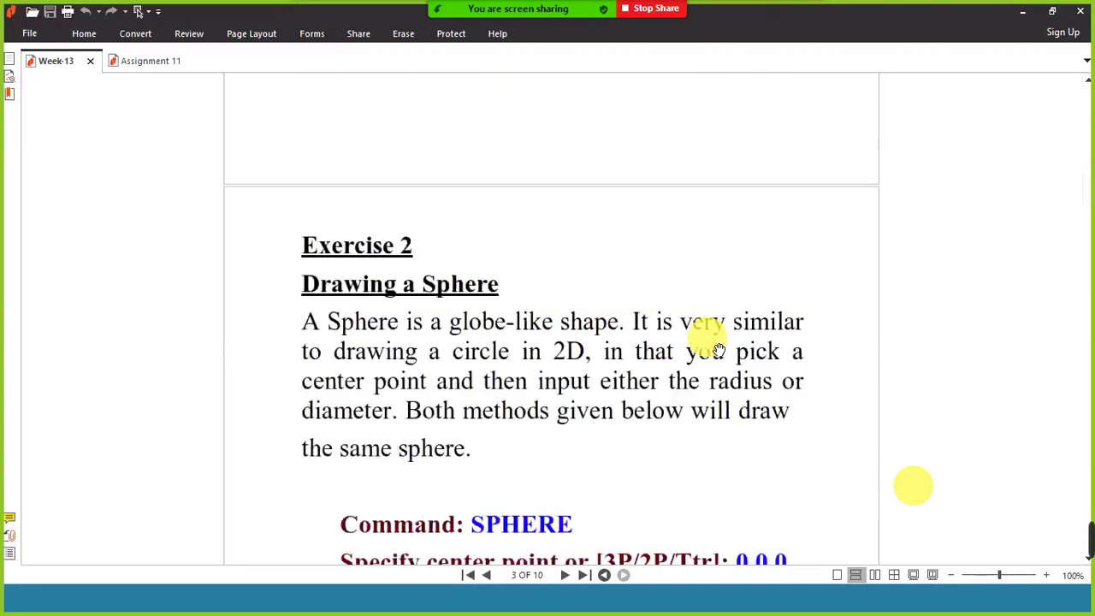
pyautogui.scroll(-2, 719, 349)
pyautogui.scroll(-2, 718, 349)
pyautogui.scroll(-3, 719, 349)
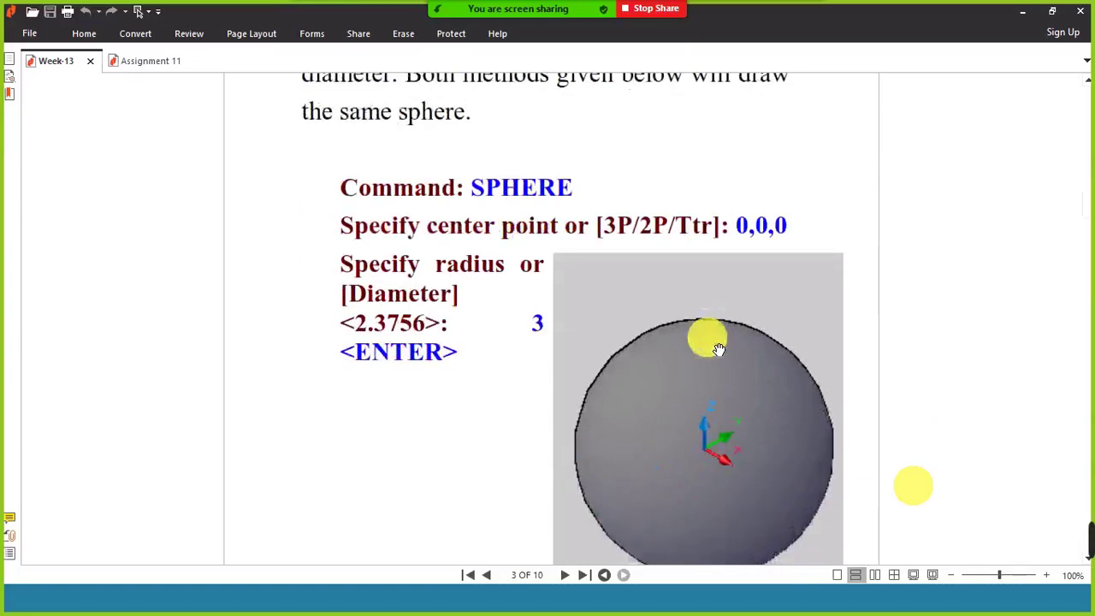
pyautogui.scroll(-3, 718, 349)
pyautogui.scroll(-3, 719, 349)
pyautogui.scroll(-3, 718, 349)
pyautogui.scroll(-3, 719, 350)
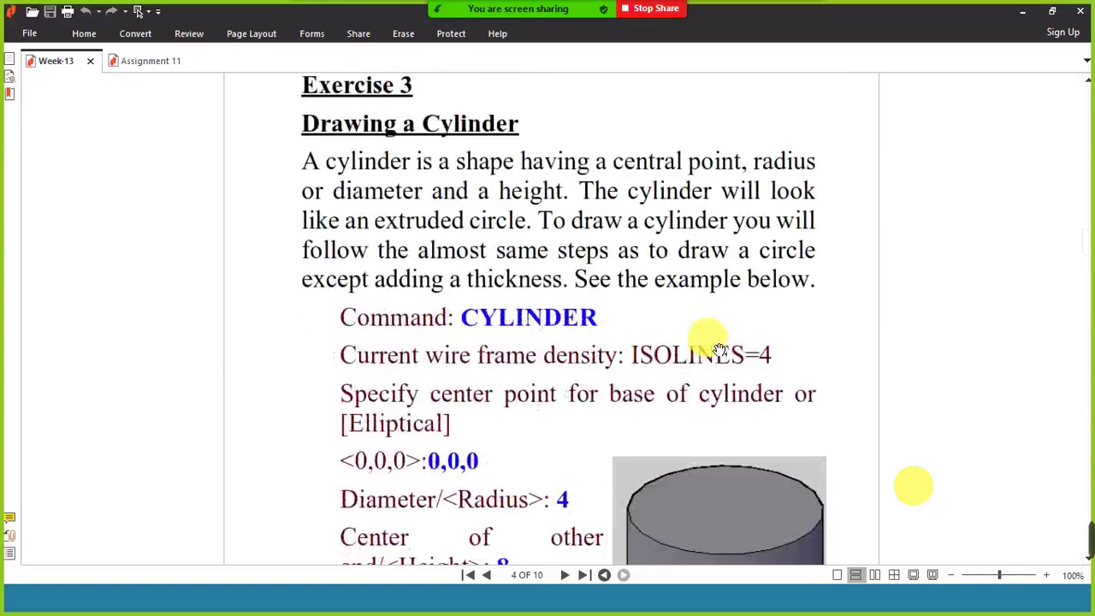
pyautogui.scroll(-4, 718, 349)
pyautogui.scroll(-7, 719, 349)
pyautogui.scroll(3, 719, 349)
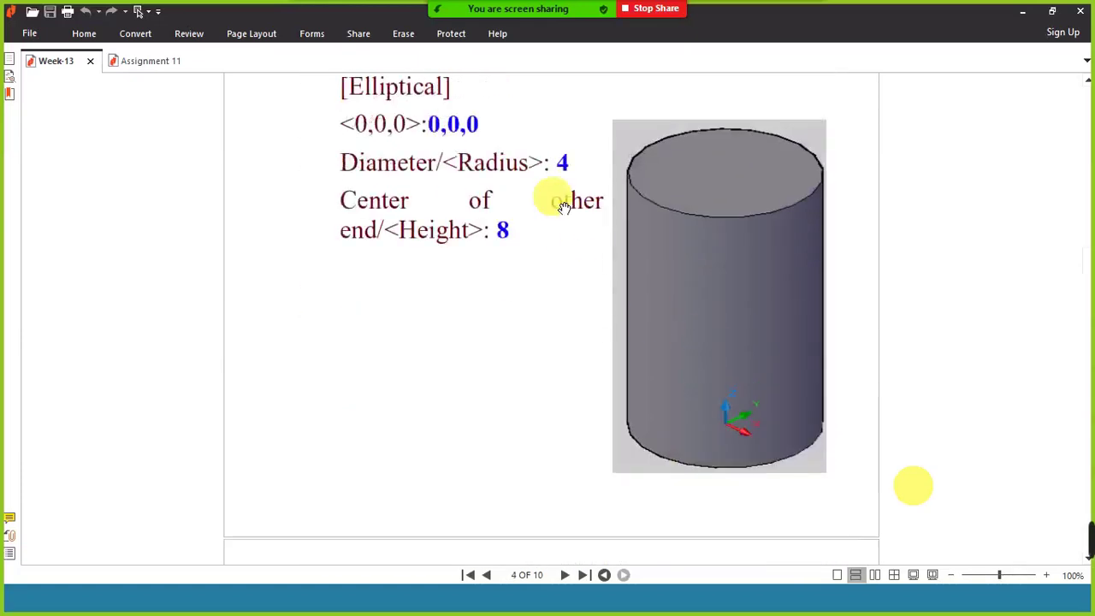
pyautogui.scroll(-1, 585, 299)
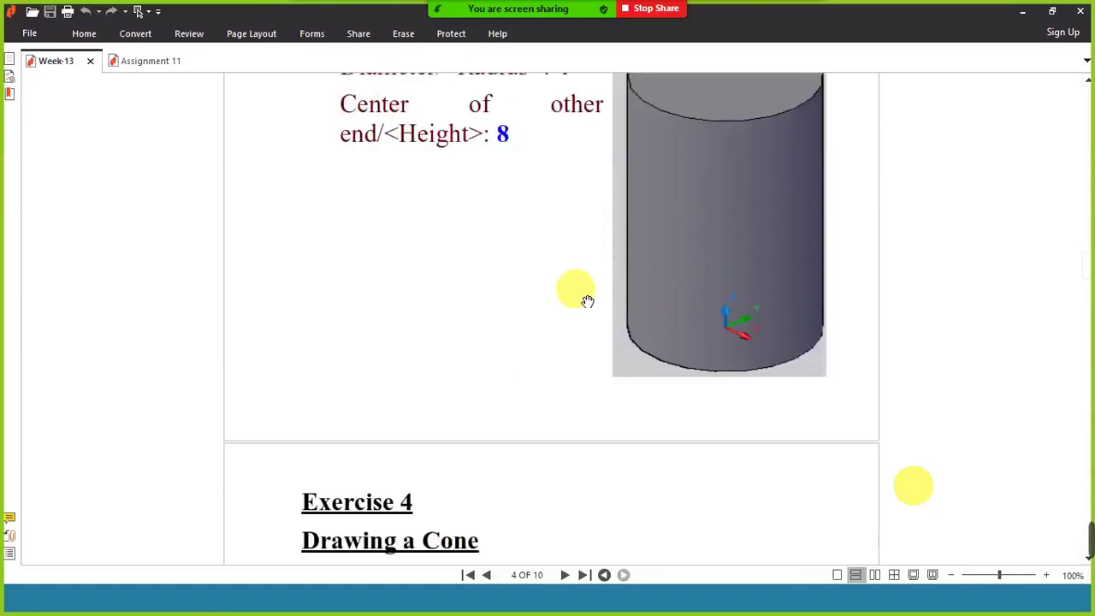
pyautogui.scroll(-5, 587, 299)
pyautogui.scroll(-3, 587, 299)
pyautogui.scroll(-4, 590, 304)
pyautogui.scroll(-4, 595, 308)
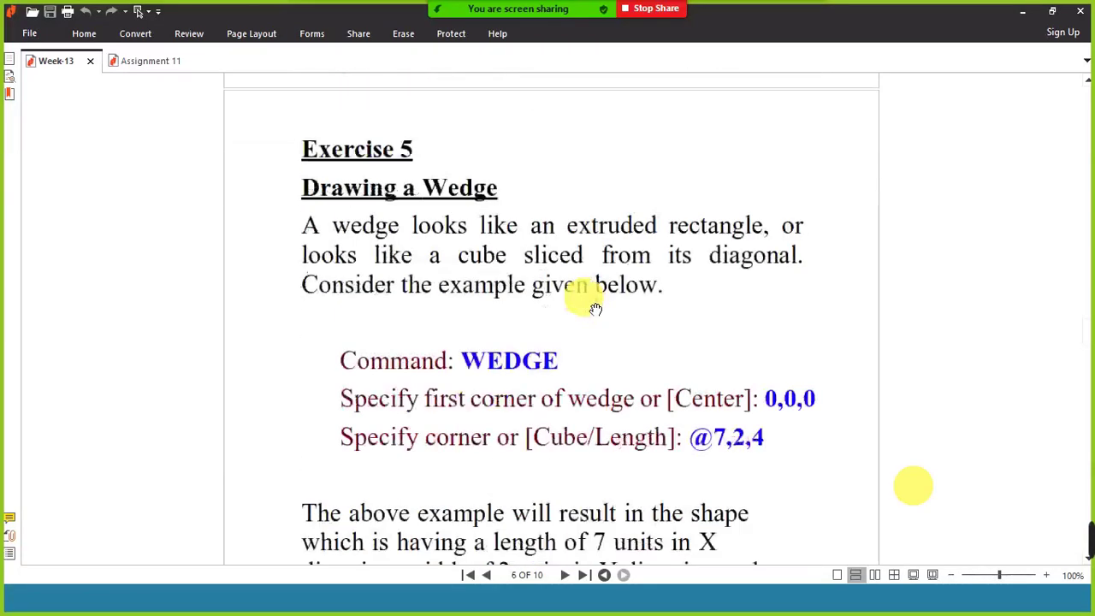
pyautogui.scroll(-5, 595, 308)
pyautogui.scroll(-5, 595, 308)
pyautogui.scroll(-6, 595, 308)
pyautogui.scroll(-3, 595, 308)
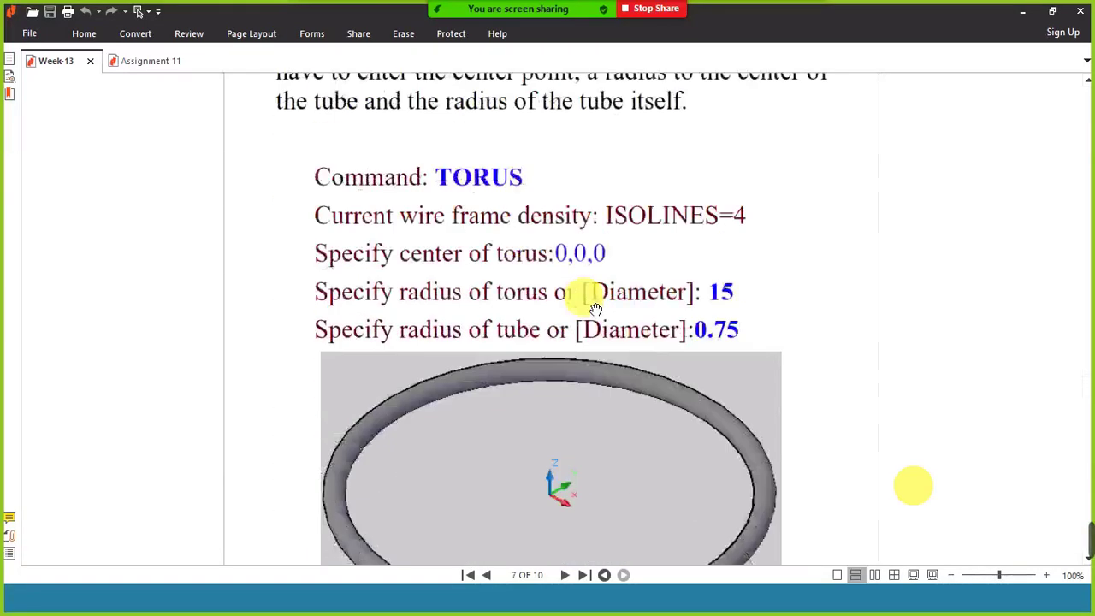
pyautogui.scroll(-4, 595, 308)
pyautogui.scroll(-4, 596, 308)
pyautogui.scroll(-6, 596, 308)
pyautogui.scroll(-6, 595, 308)
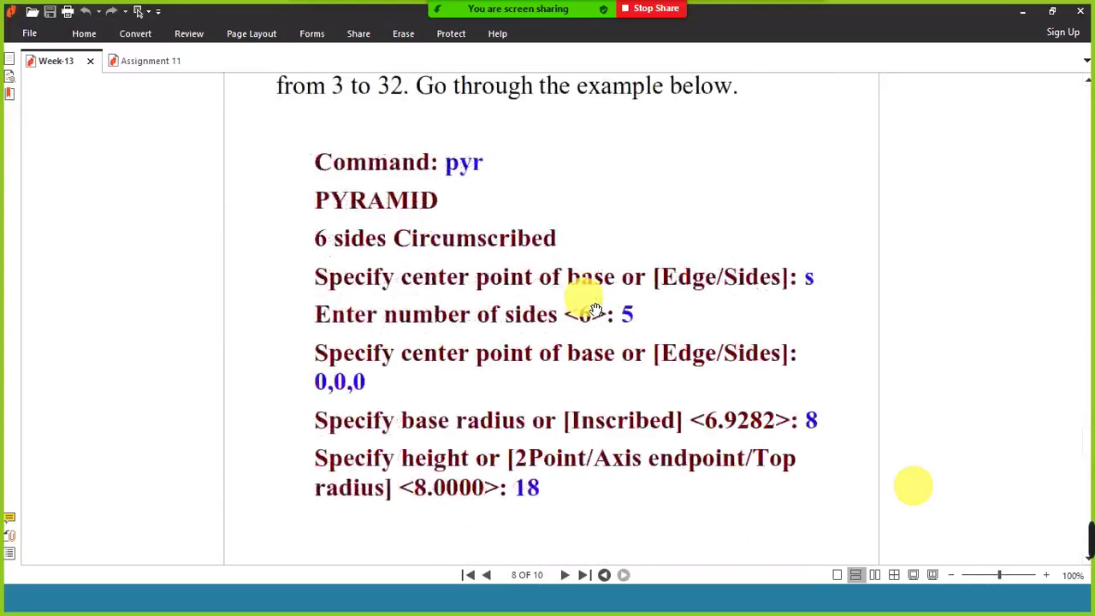
pyautogui.scroll(-4, 596, 308)
pyautogui.scroll(-7, 595, 308)
pyautogui.scroll(-4, 595, 308)
pyautogui.scroll(-2, 595, 308)
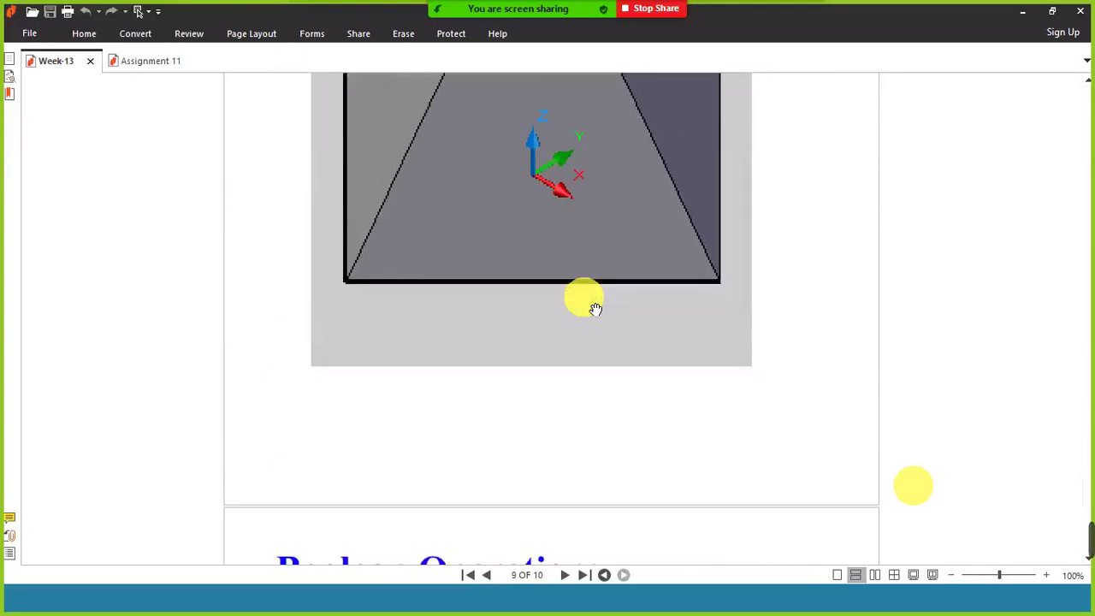
pyautogui.scroll(8, 595, 308)
pyautogui.scroll(6, 595, 308)
pyautogui.scroll(3, 595, 308)
pyautogui.scroll(4, 596, 307)
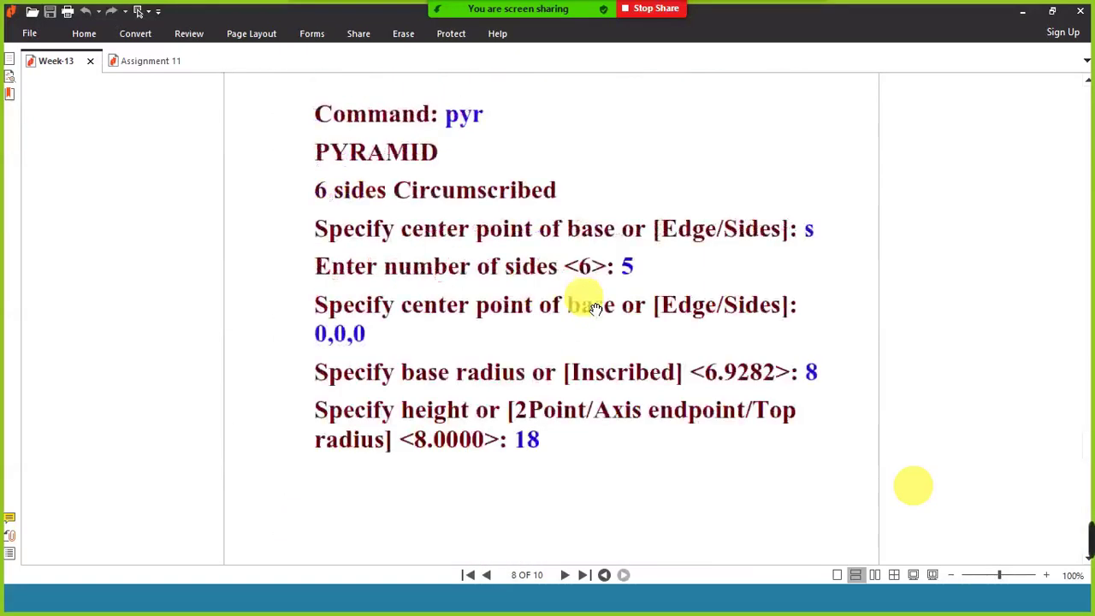
pyautogui.scroll(-4, 582, 364)
pyautogui.scroll(-4, 589, 372)
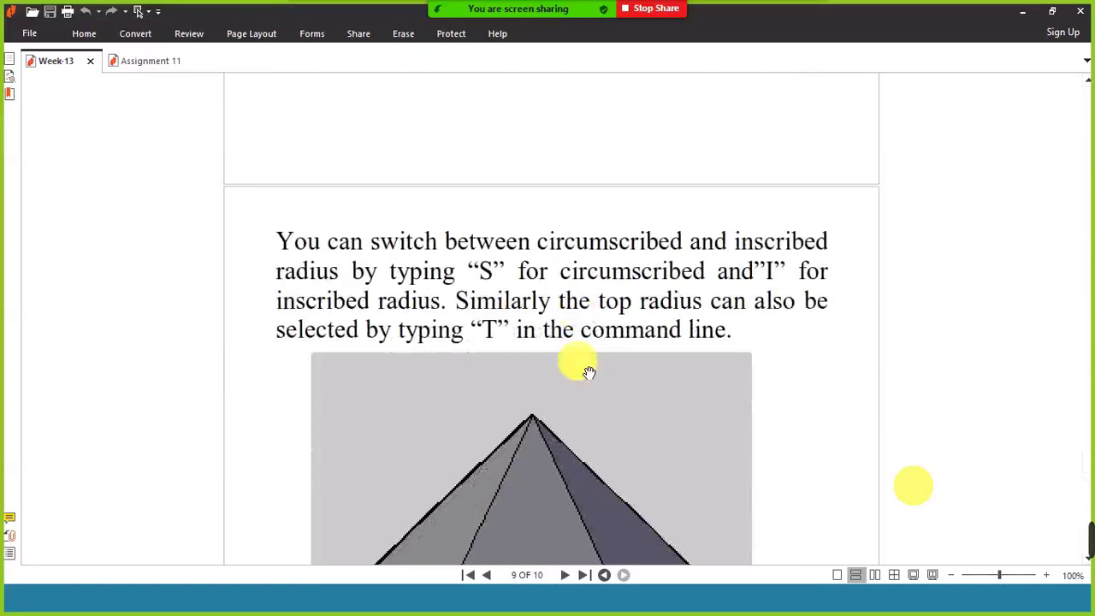
pyautogui.scroll(-6, 589, 372)
pyautogui.scroll(-8, 588, 372)
pyautogui.scroll(-2, 589, 372)
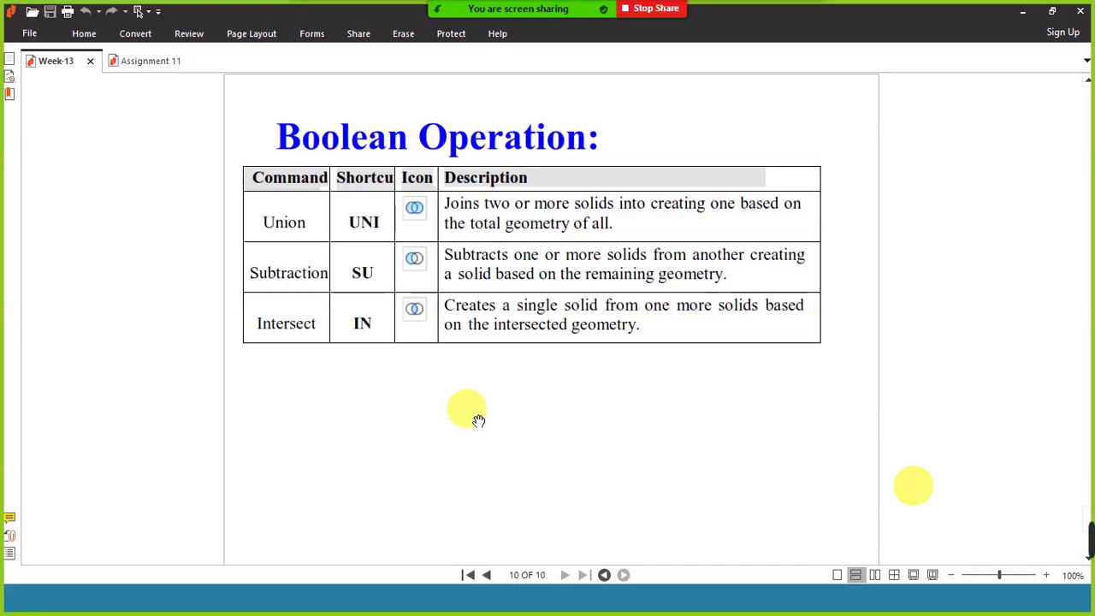
# Bring the AutoCAD 2009 Drawing1.dwg window to the front via Alt+Tab.
pyautogui.hotkey('alt', 'Tab')
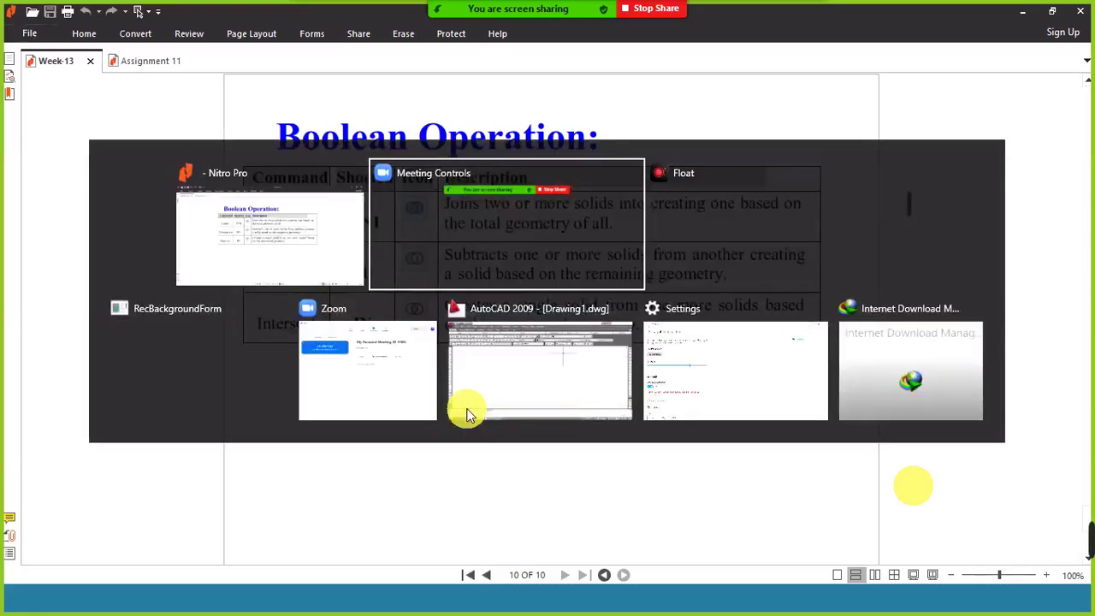
pyautogui.click(315, 248)
pyautogui.hotkey('alt', 'Tab')
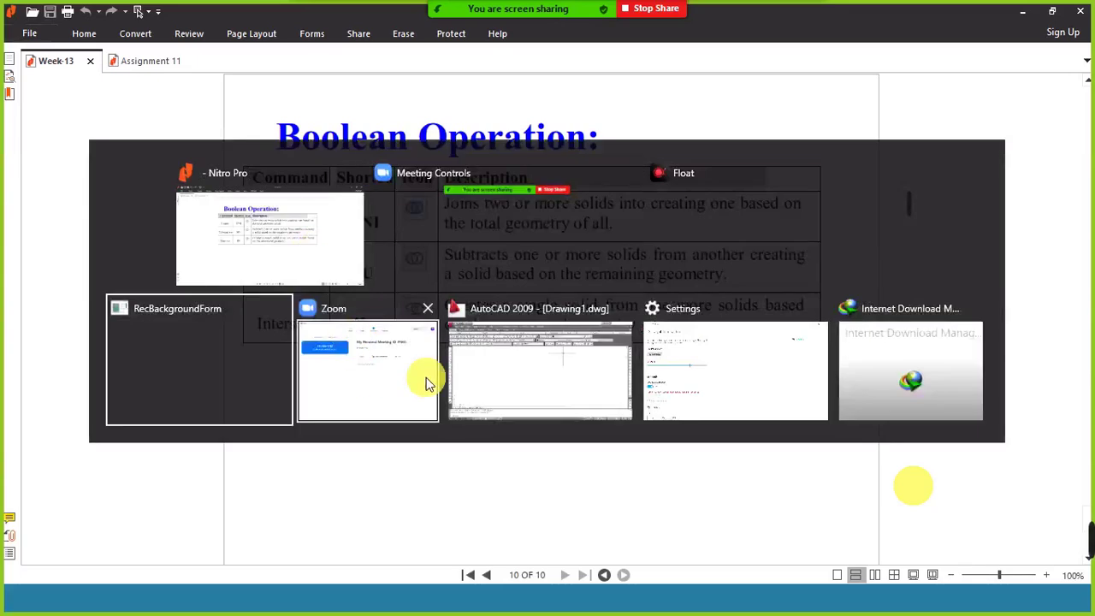
pyautogui.click(512, 373)
pyautogui.hotkey('alt', 'Tab')
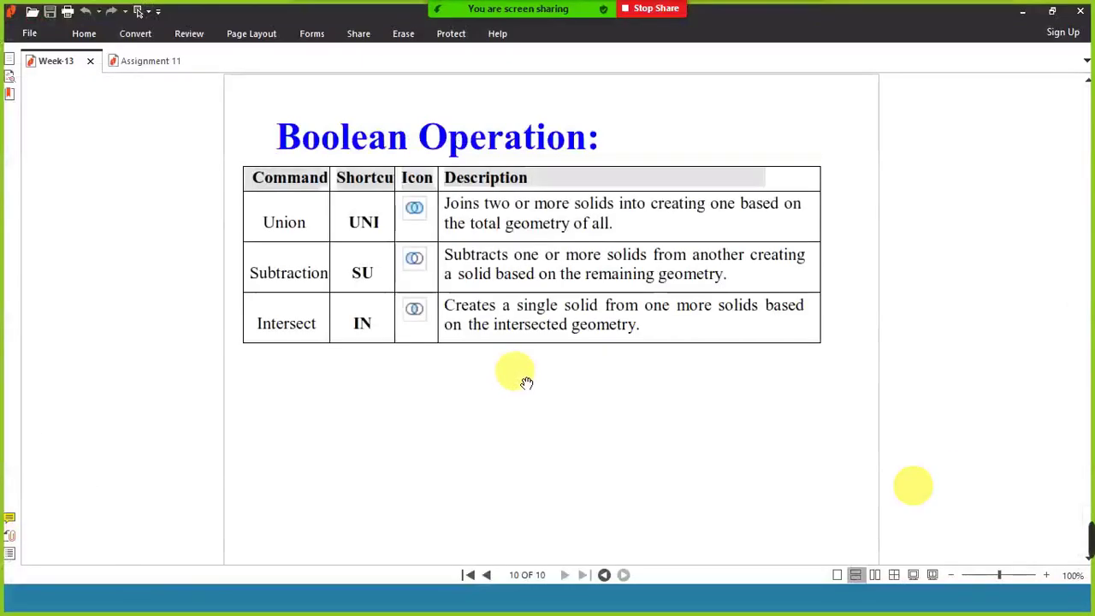
pyautogui.hotkey('alt', 'Tab')
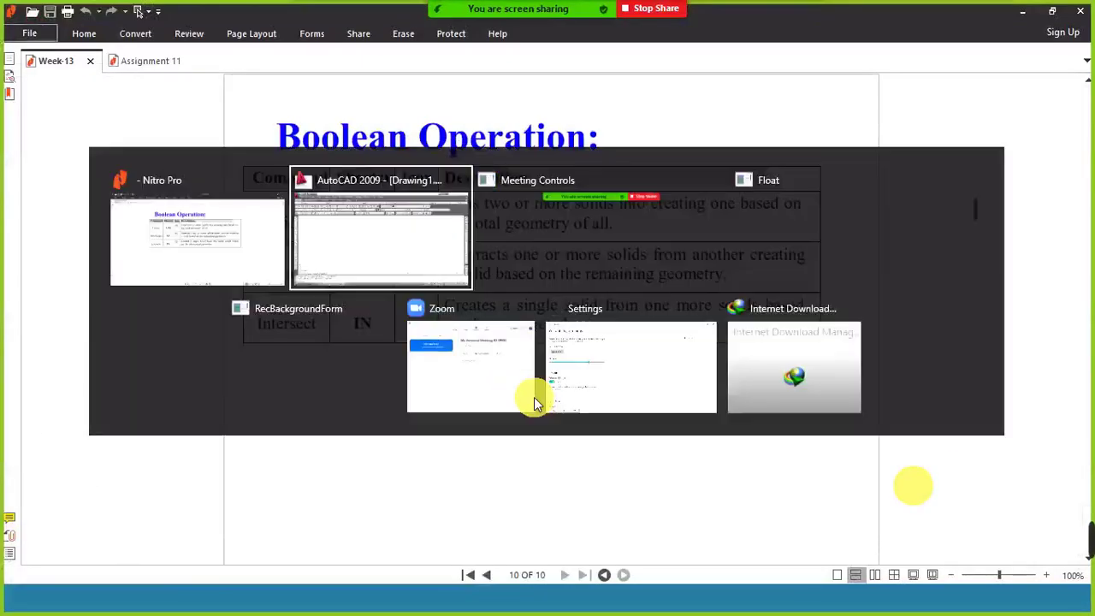
pyautogui.click(412, 288)
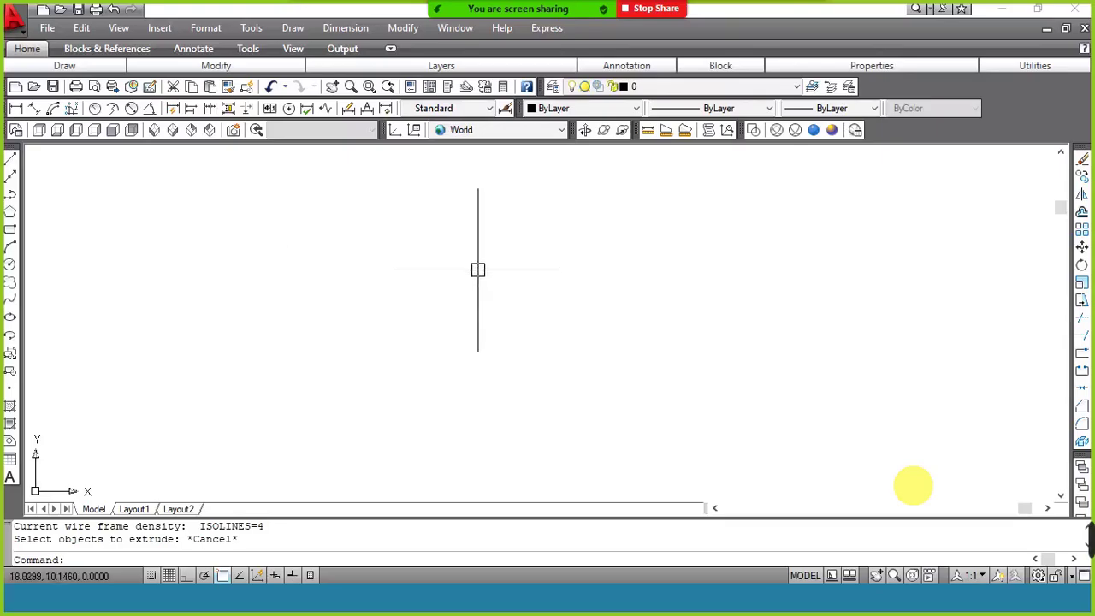
# Switch to SE Isometric view and set the UCS to Top.
pyautogui.click(163, 131)
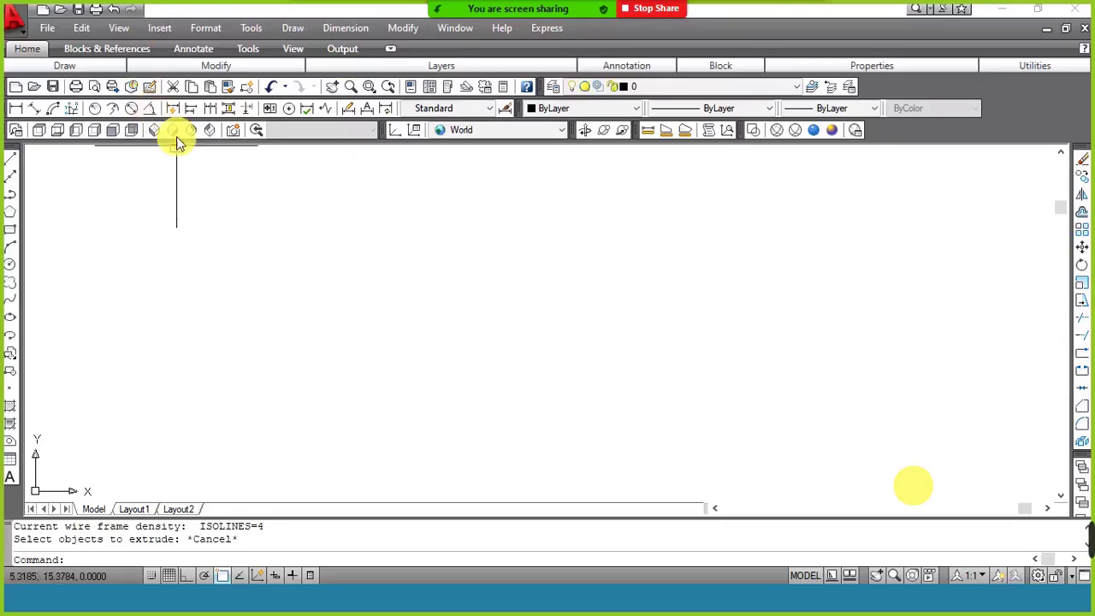
pyautogui.click(172, 131)
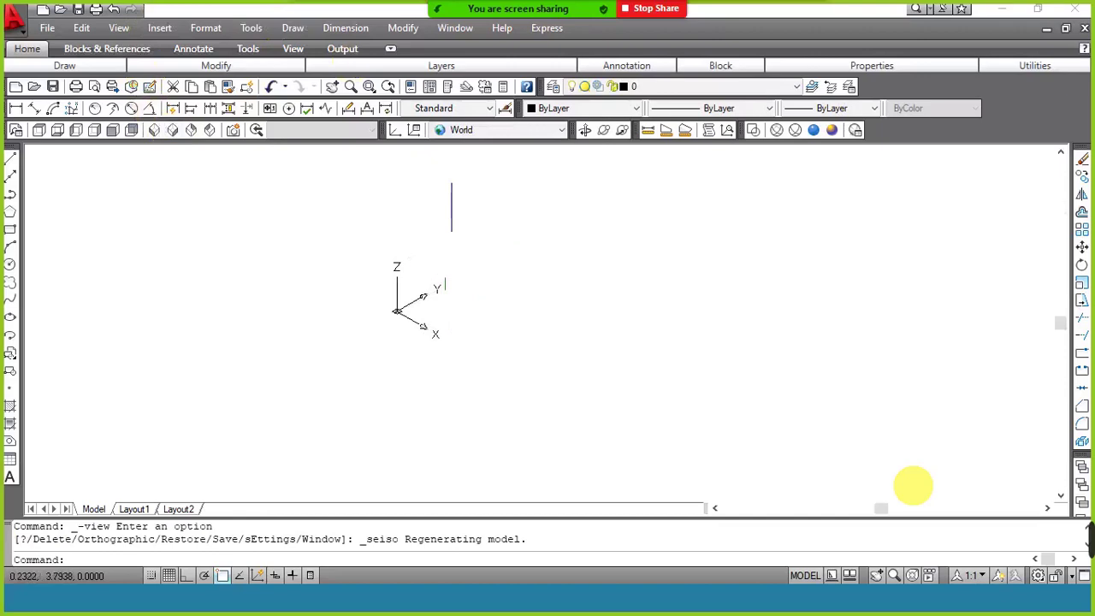
pyautogui.click(510, 133)
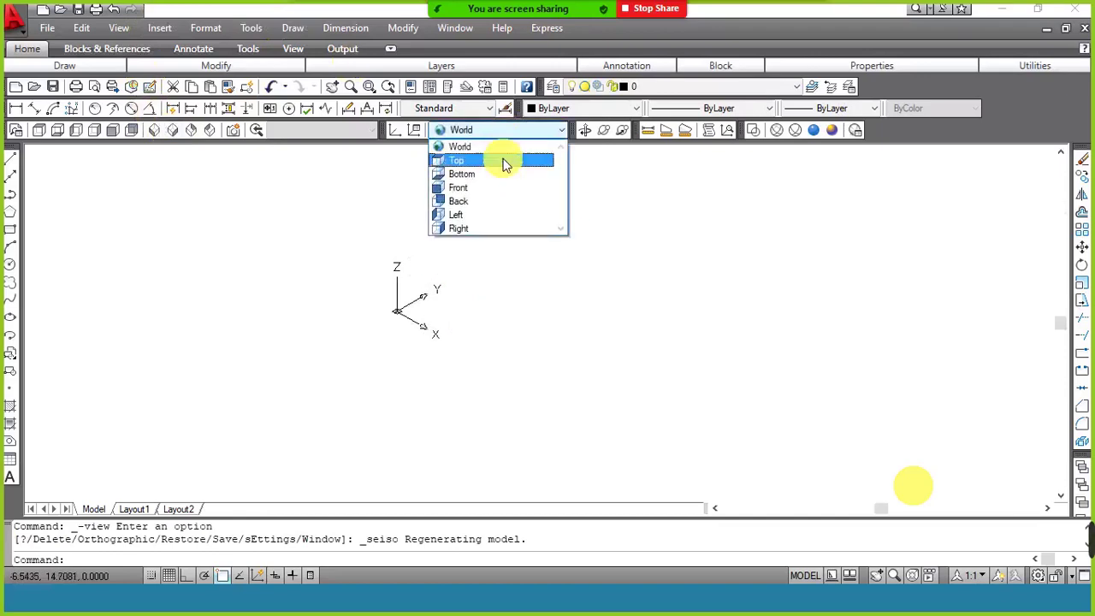
pyautogui.click(501, 163)
pyautogui.write('rec')
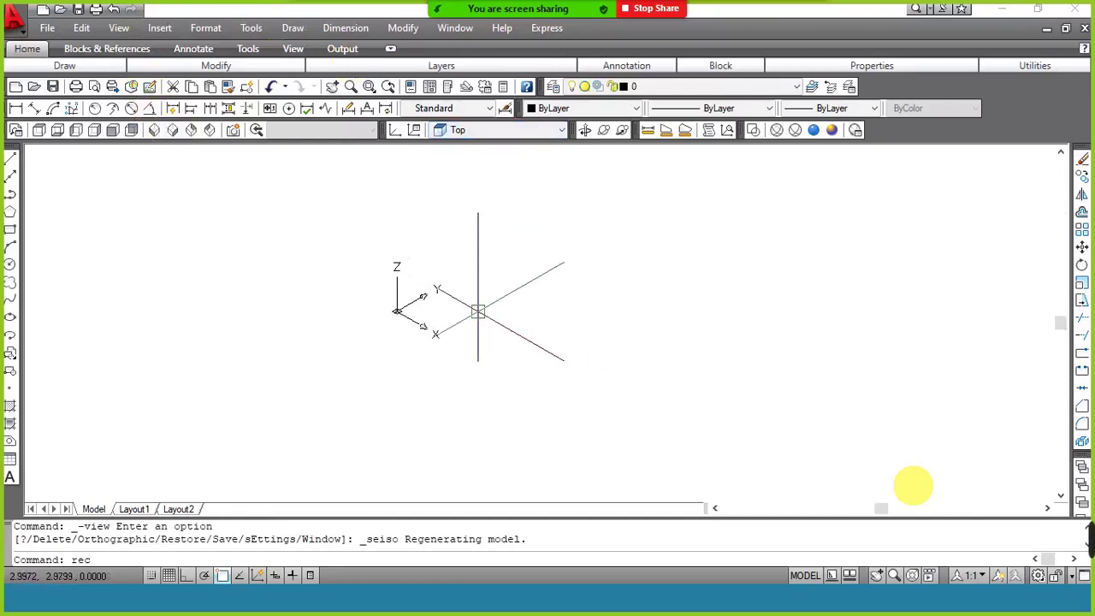
pyautogui.press('Return')
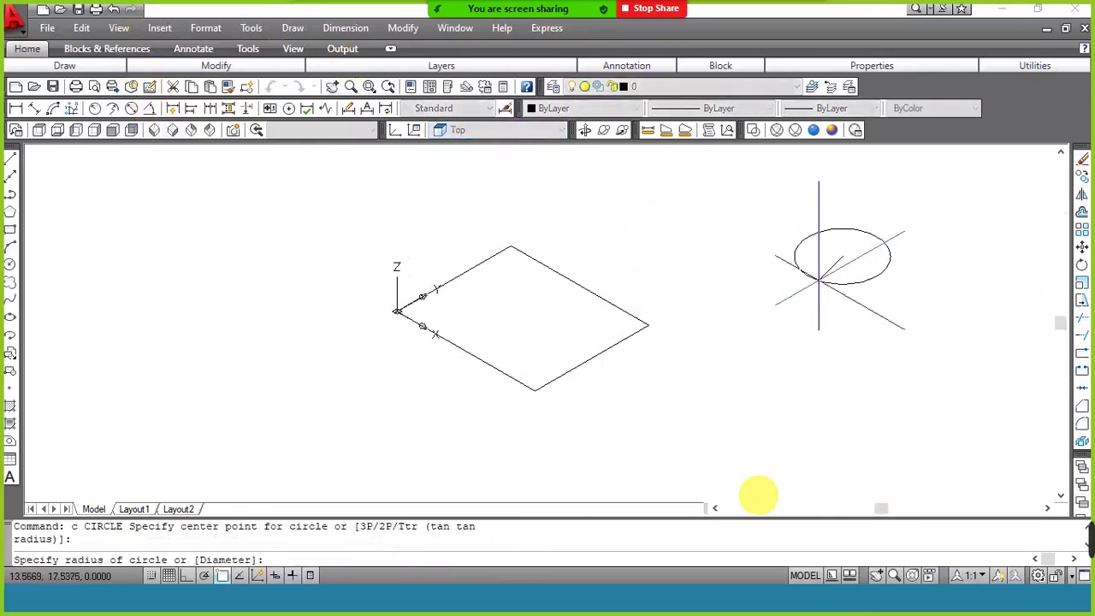
# Extrude the rectangle straight up 10 units with Ortho on to form a box.
pyautogui.write('ext')
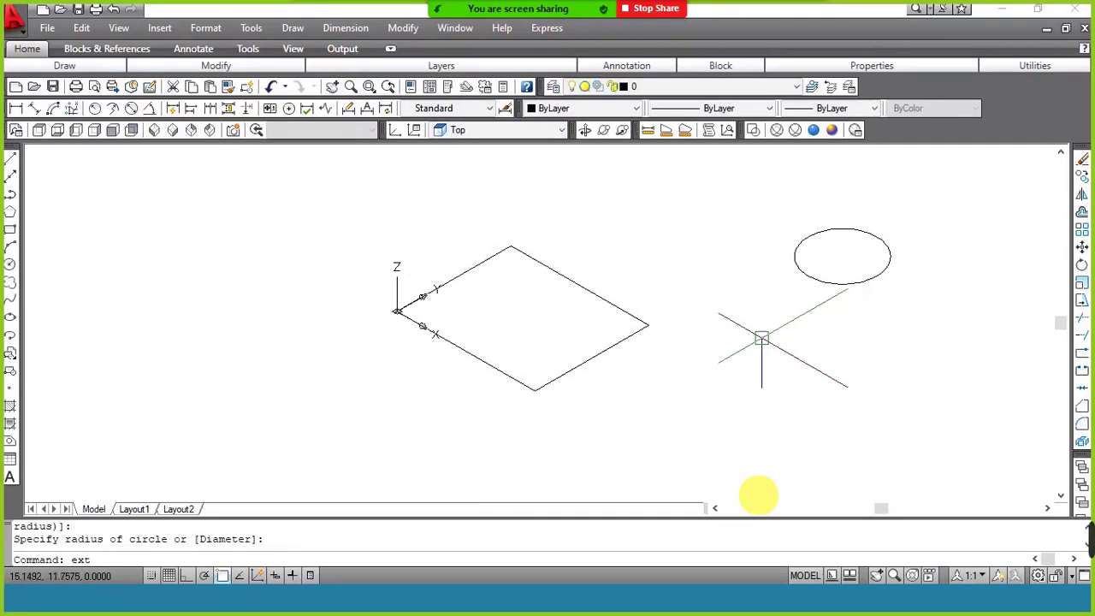
pyautogui.press('Return')
pyautogui.click(640, 330)
pyautogui.press('Return')
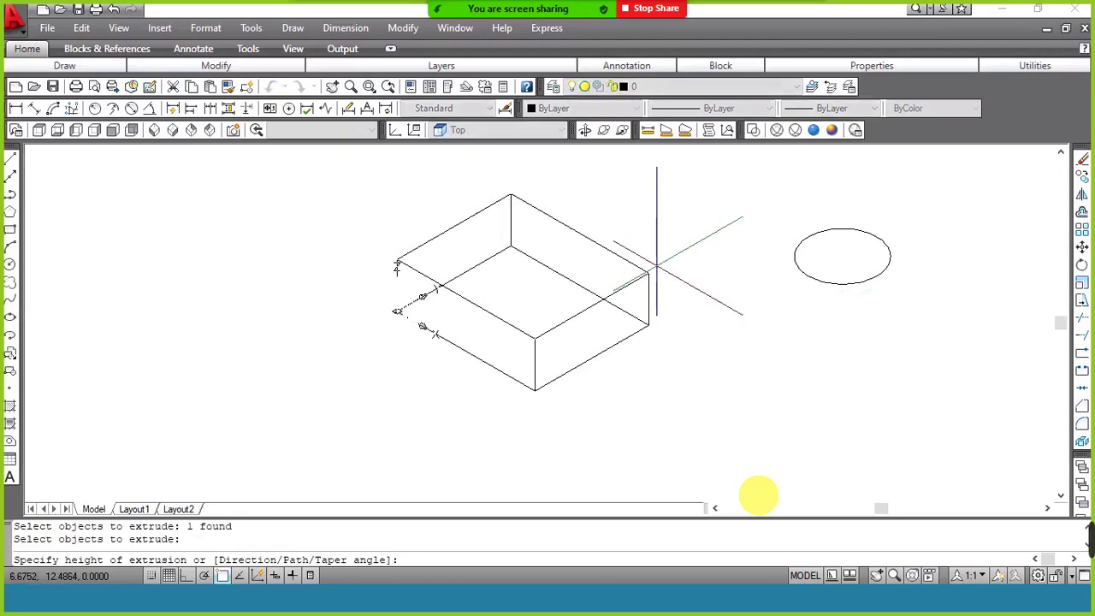
pyautogui.press('F8')
pyautogui.write('10')
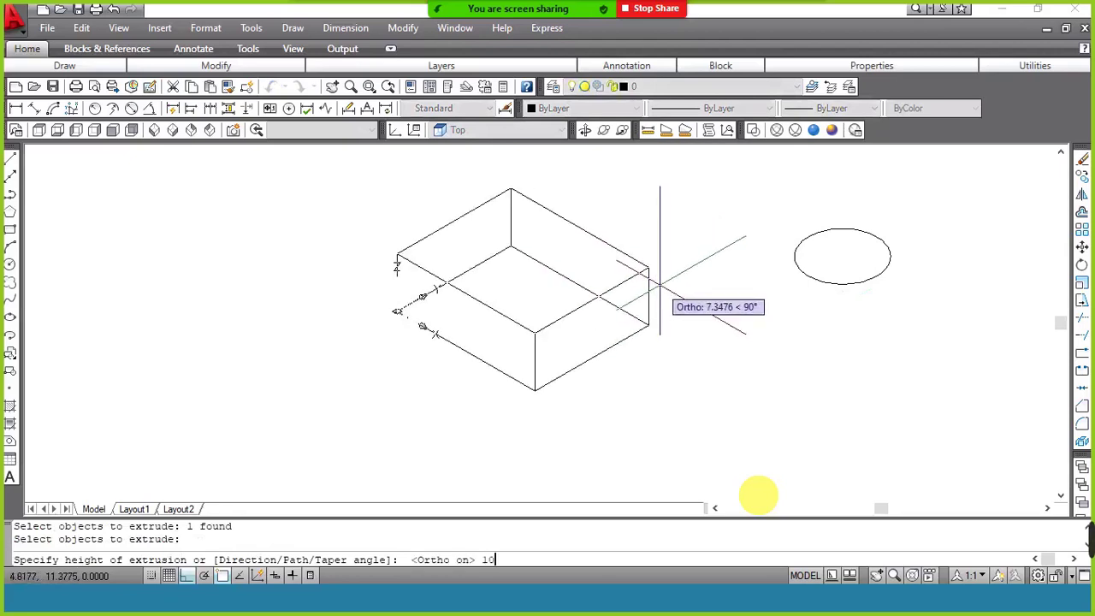
pyautogui.press('Return')
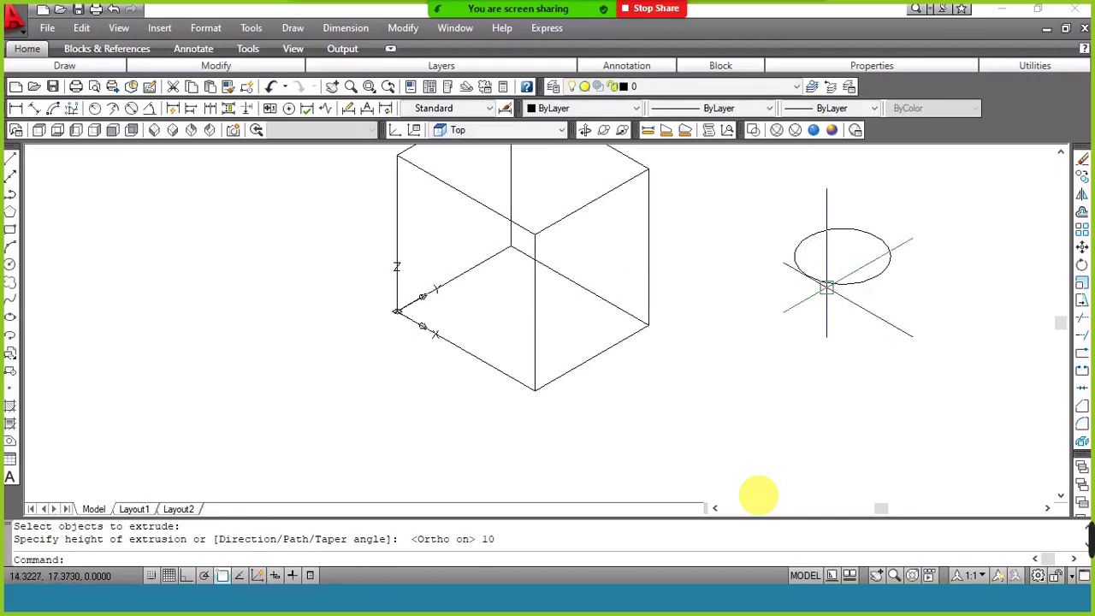
pyautogui.click(826, 287)
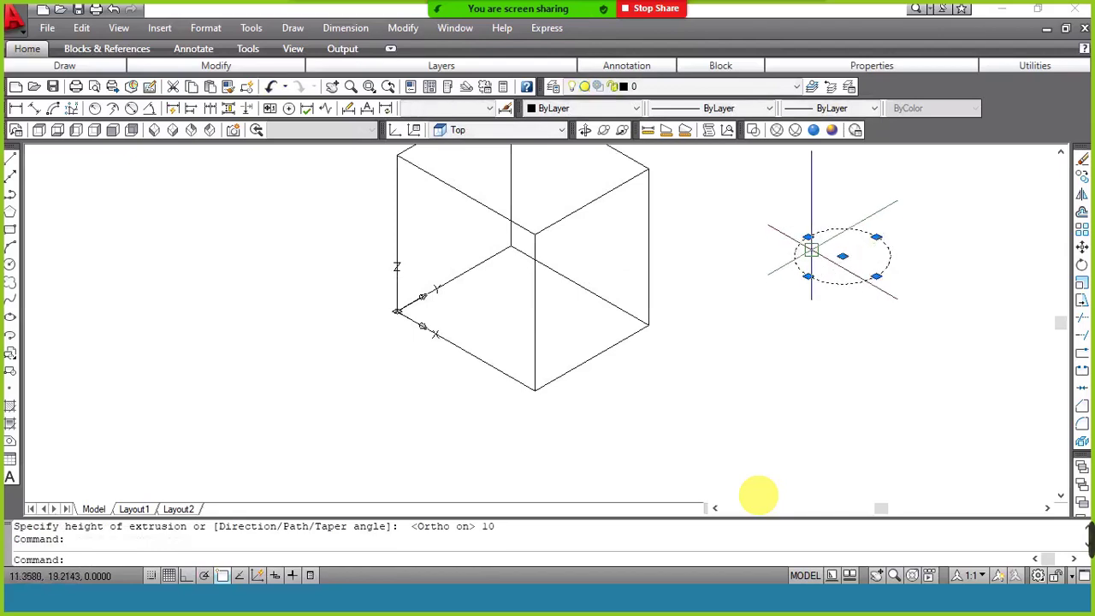
# Extrude the circle 15 units into a cylinder and zoom to extents.
pyautogui.write('ext')
pyautogui.press('Return')
pyautogui.write('15')
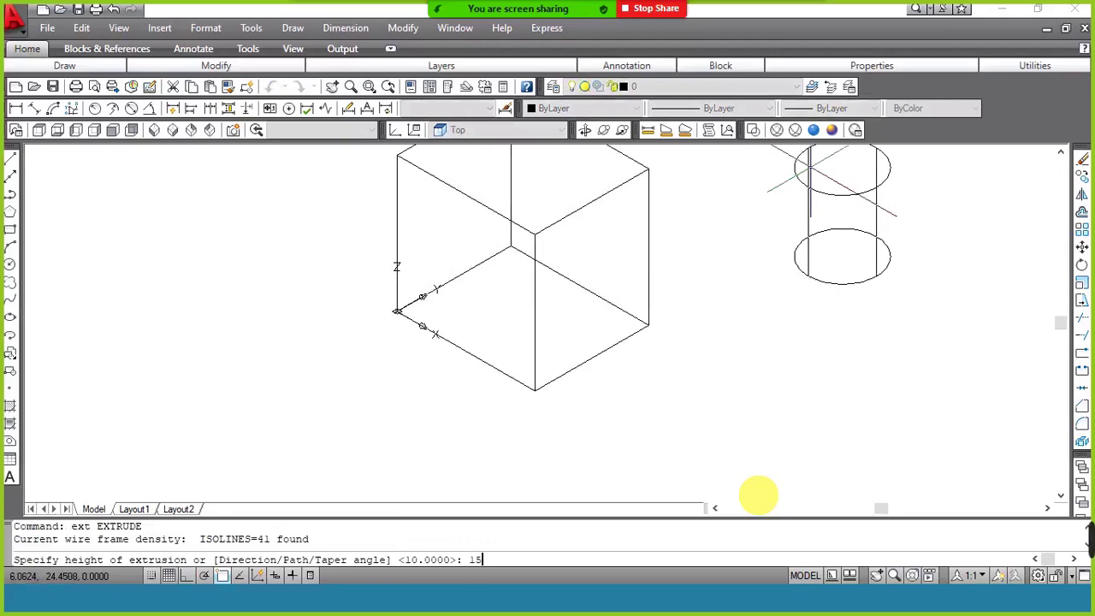
pyautogui.press('Return')
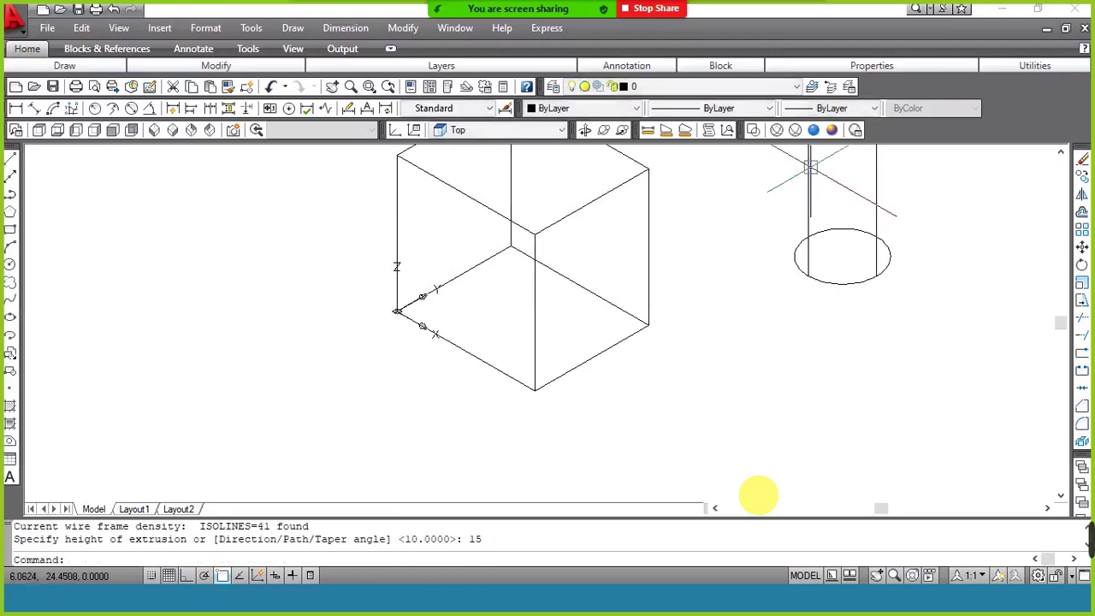
pyautogui.write('z')
pyautogui.press('Return')
pyautogui.write('e')
pyautogui.press('Return')
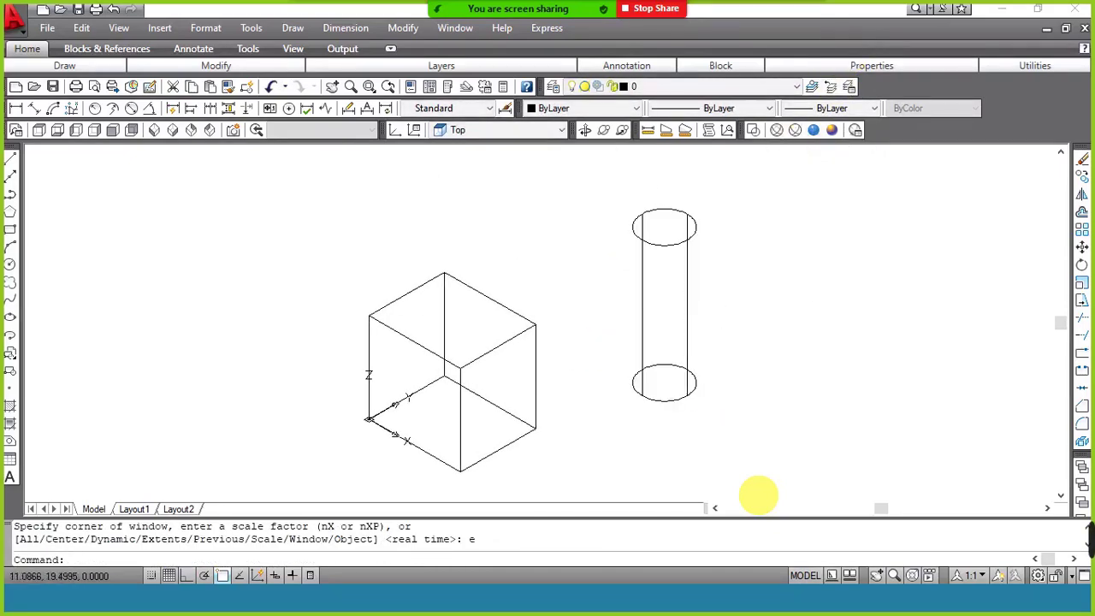
# Begin moving the cylinder from its bottom centre, then cancel the move.
pyautogui.click(659, 381)
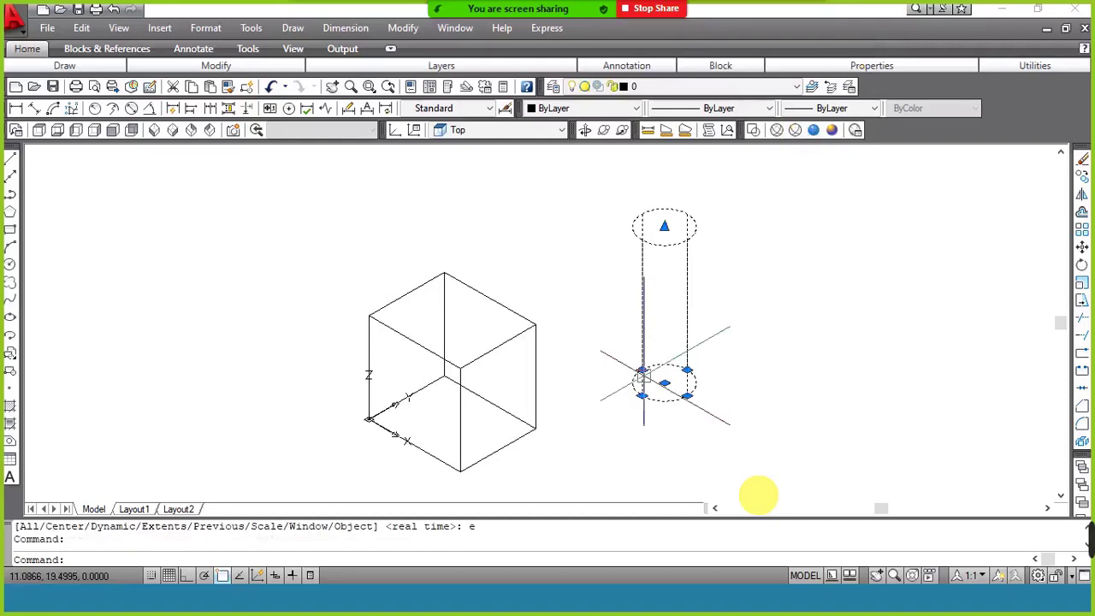
pyautogui.write('m')
pyautogui.press('Return')
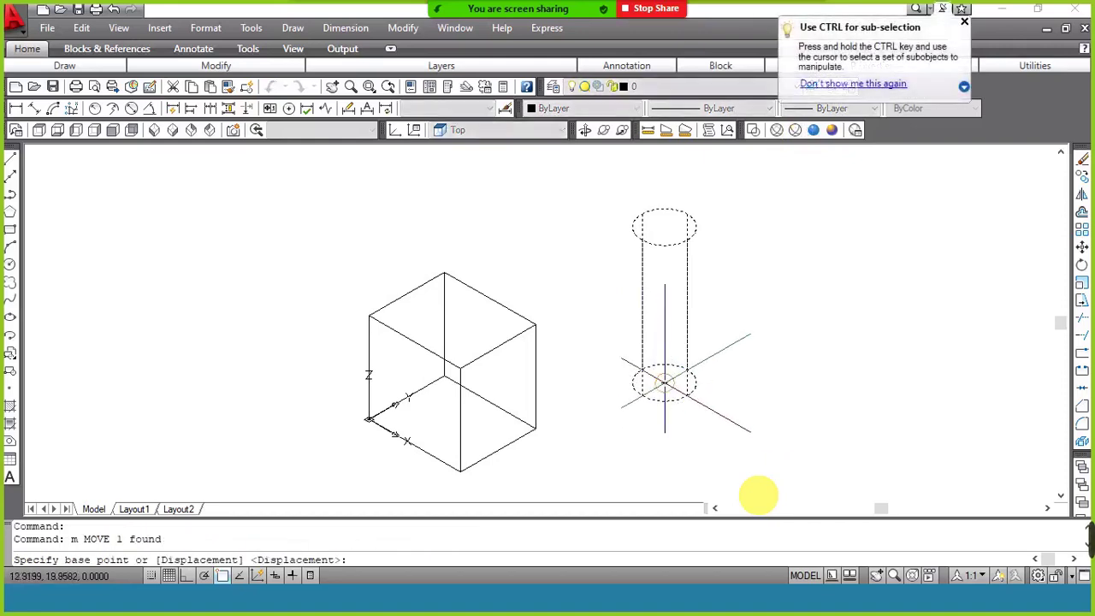
pyautogui.click(664, 383)
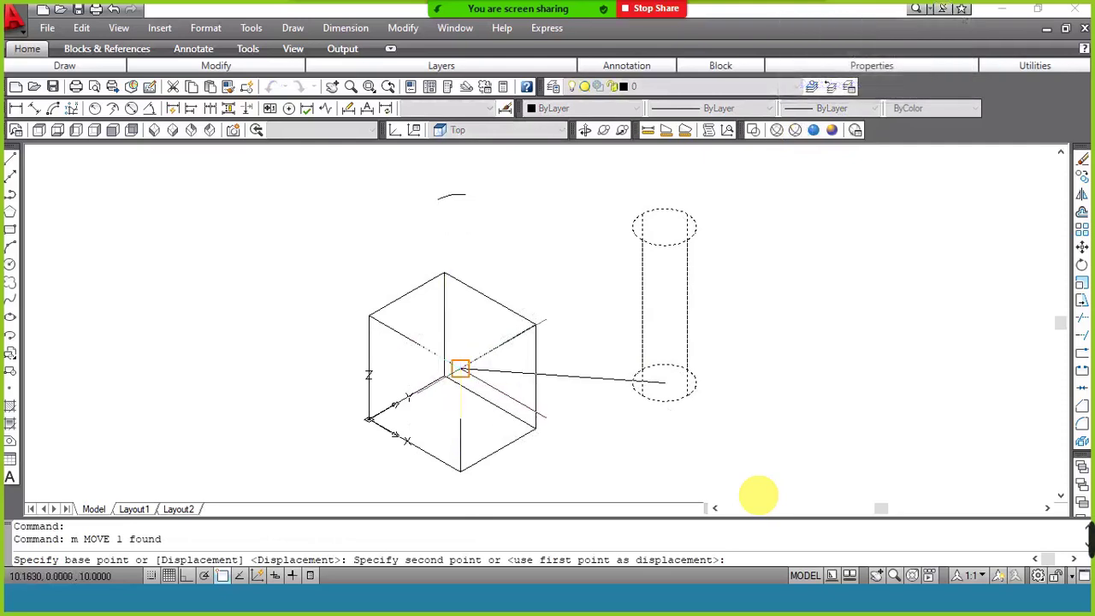
pyautogui.press('Escape')
pyautogui.press('Escape')
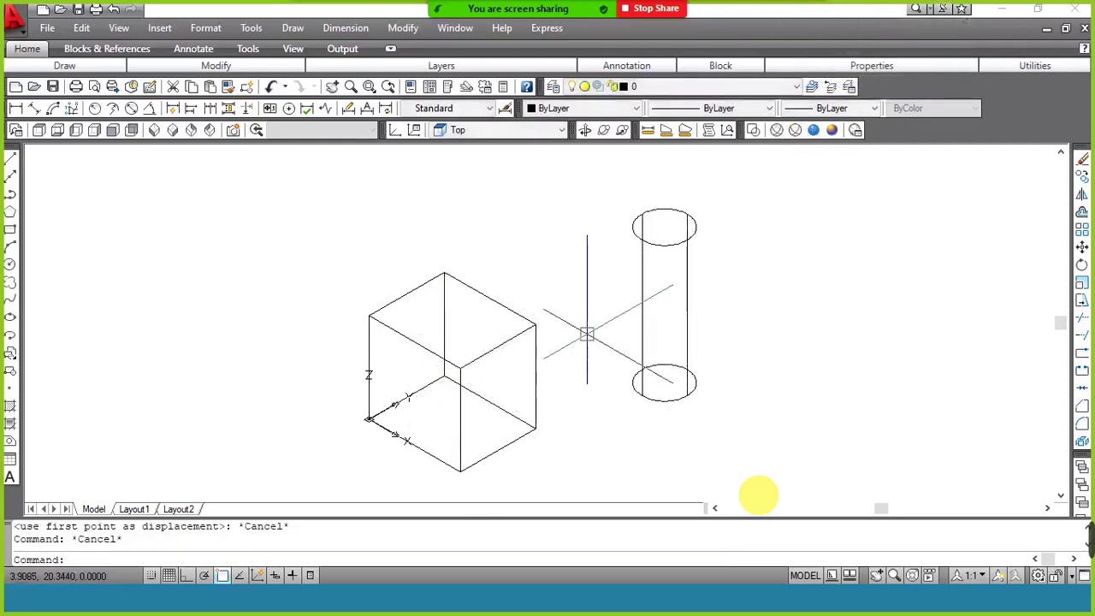
# Draw a line between opposite corners of the box as a diagonal guide.
pyautogui.write(' l')
pyautogui.press('Return')
pyautogui.click(535, 326)
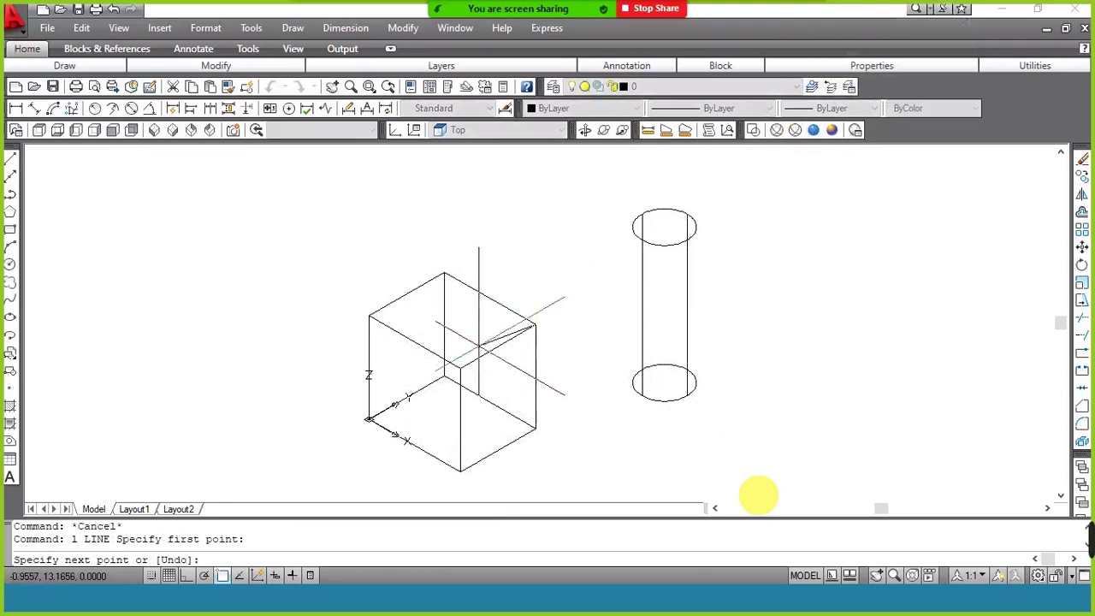
pyautogui.click(366, 420)
pyautogui.press('Return')
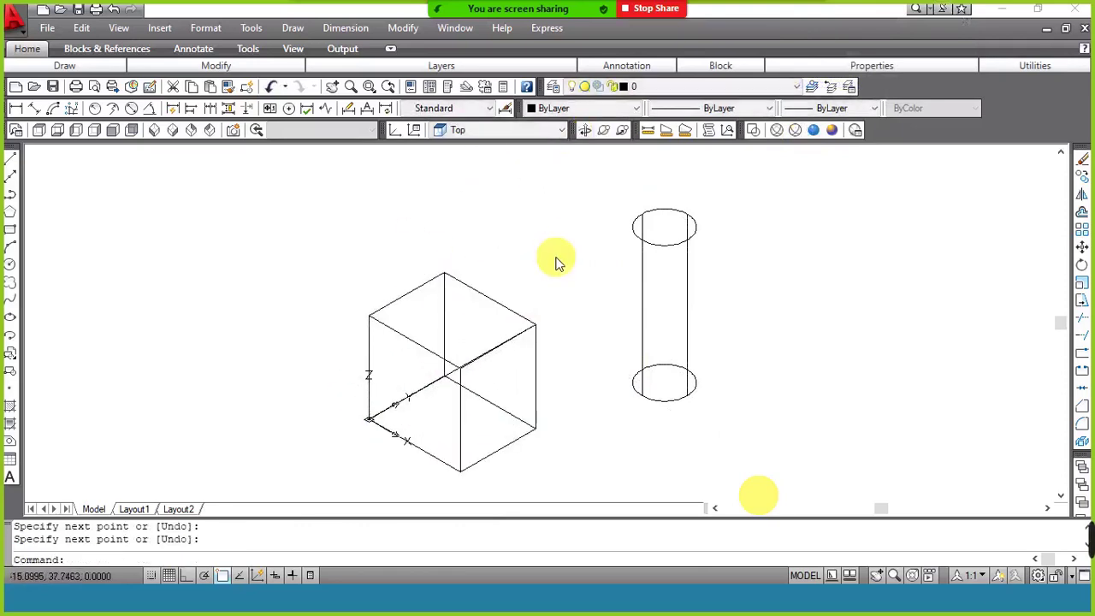
# Move the cylinder by its bottom centre onto the diagonal guide line's midpoint.
pyautogui.click(585, 130)
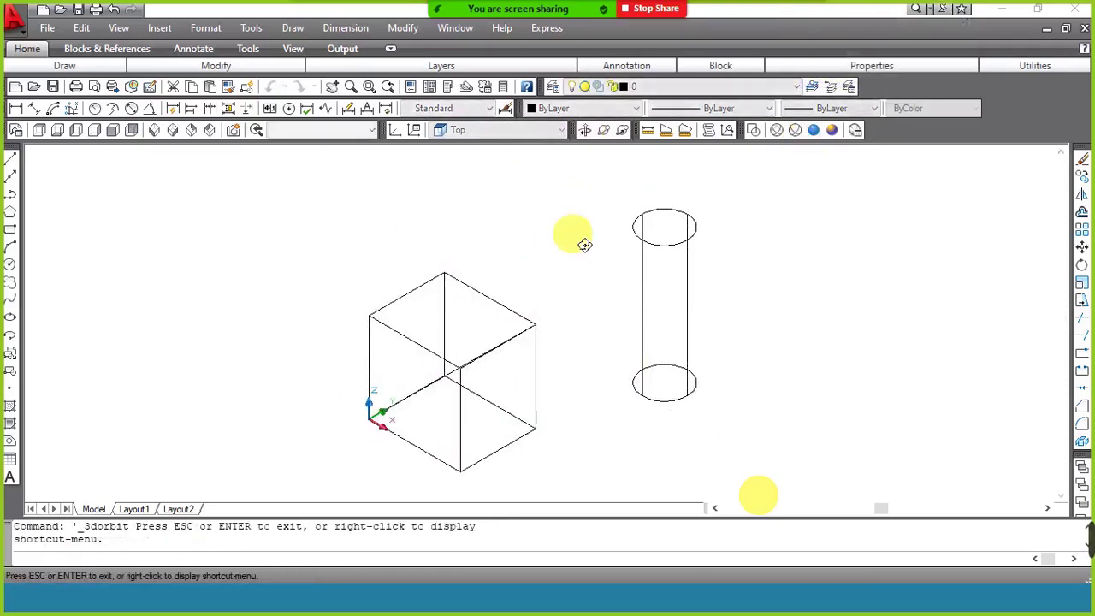
pyautogui.moveTo(582, 321); pyautogui.dragTo(606, 305)
pyautogui.rightClick(595, 286)
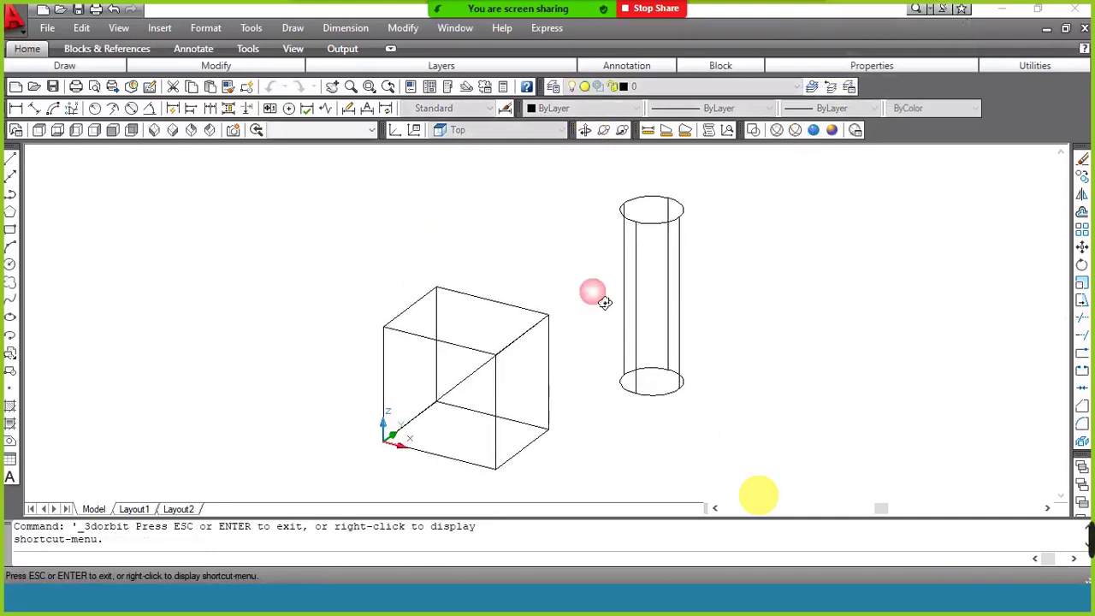
pyautogui.click(611, 294)
pyautogui.click(628, 374)
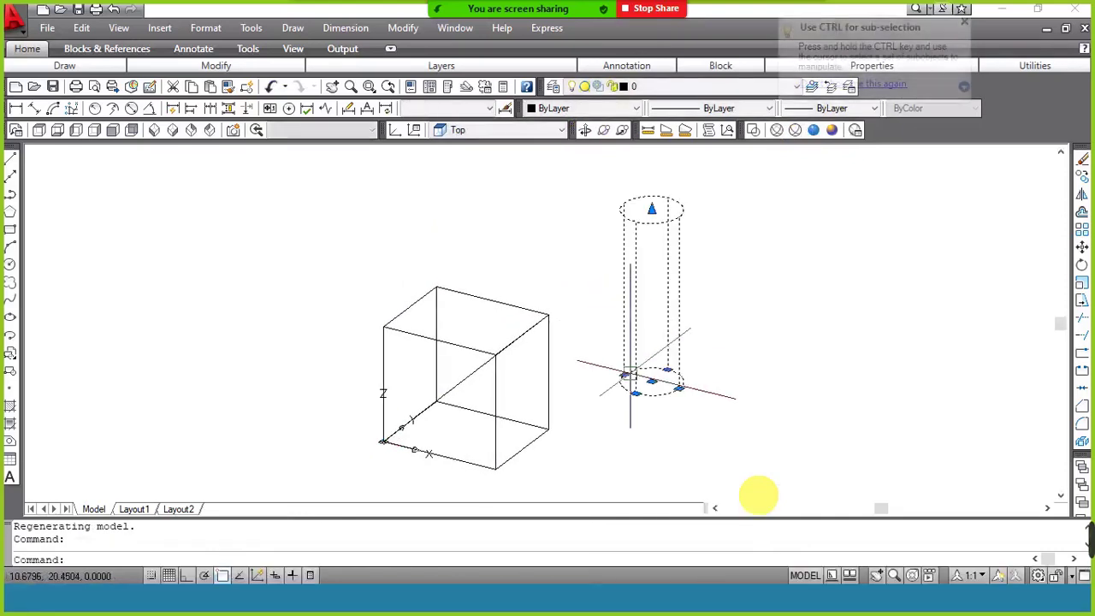
pyautogui.write('m')
pyautogui.press('Return')
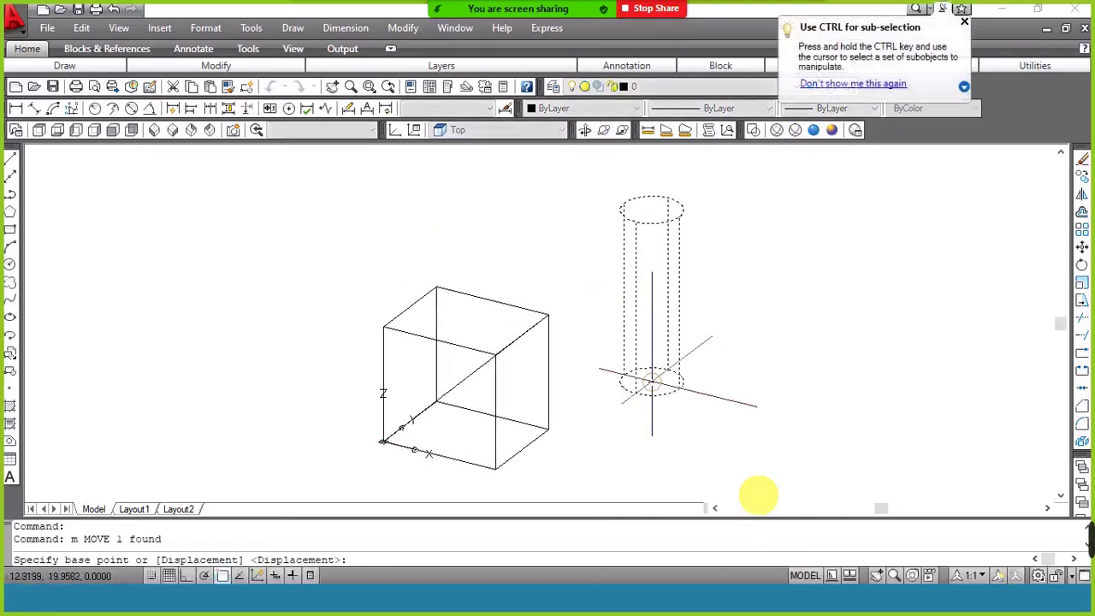
pyautogui.click(651, 382)
pyautogui.click(465, 382)
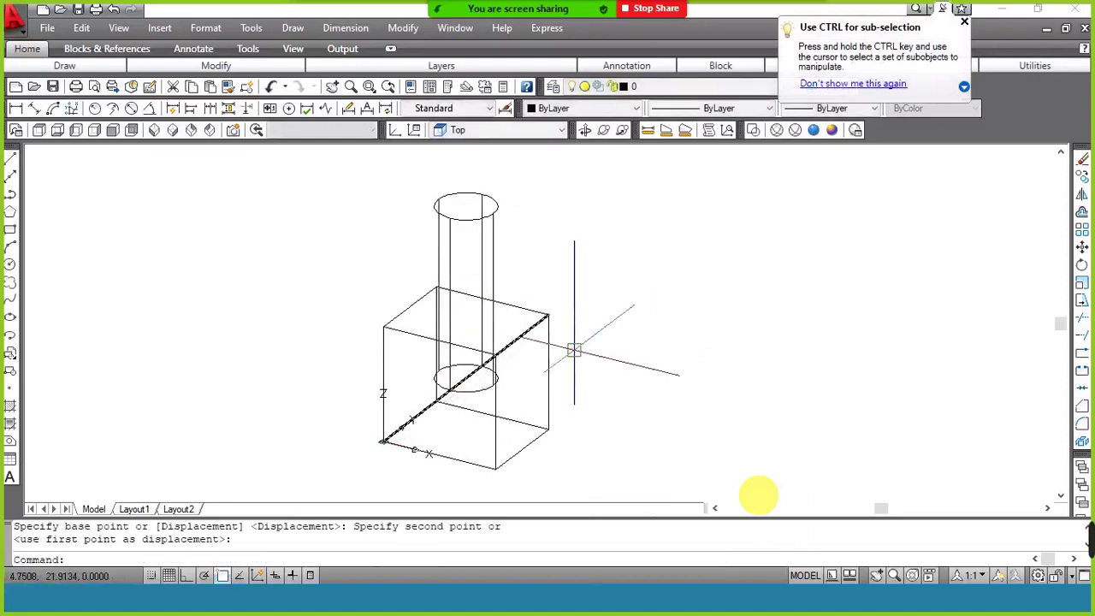
# Erase the diagonal guide line.
pyautogui.click(514, 336)
pyautogui.write('e')
pyautogui.press('Return')
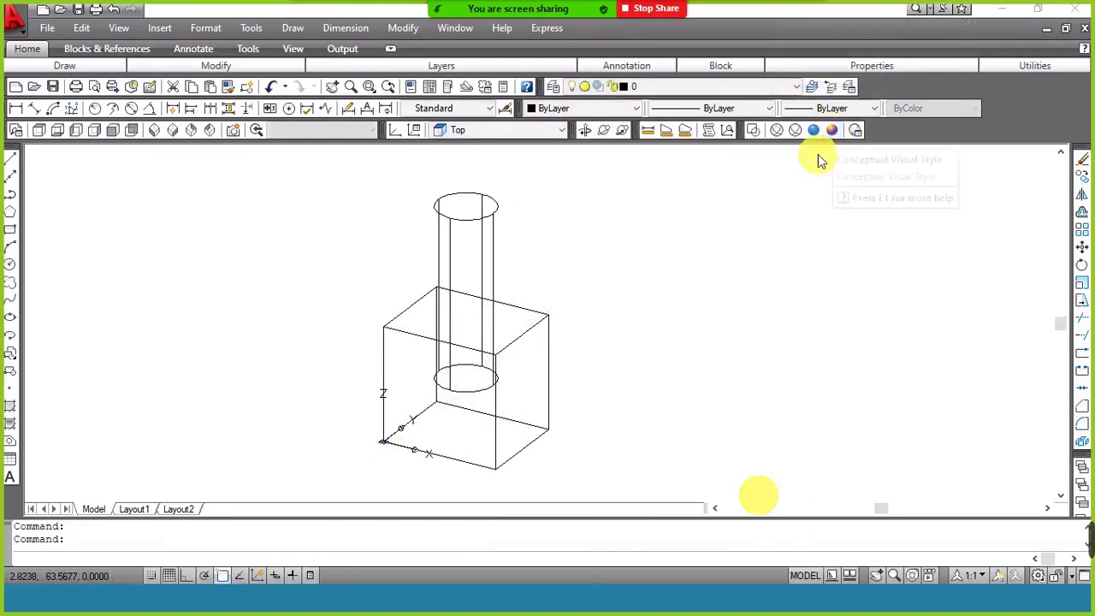
# Switch the visual style to Conceptual so the box and cylinder appear shaded.
pyautogui.click(832, 130)
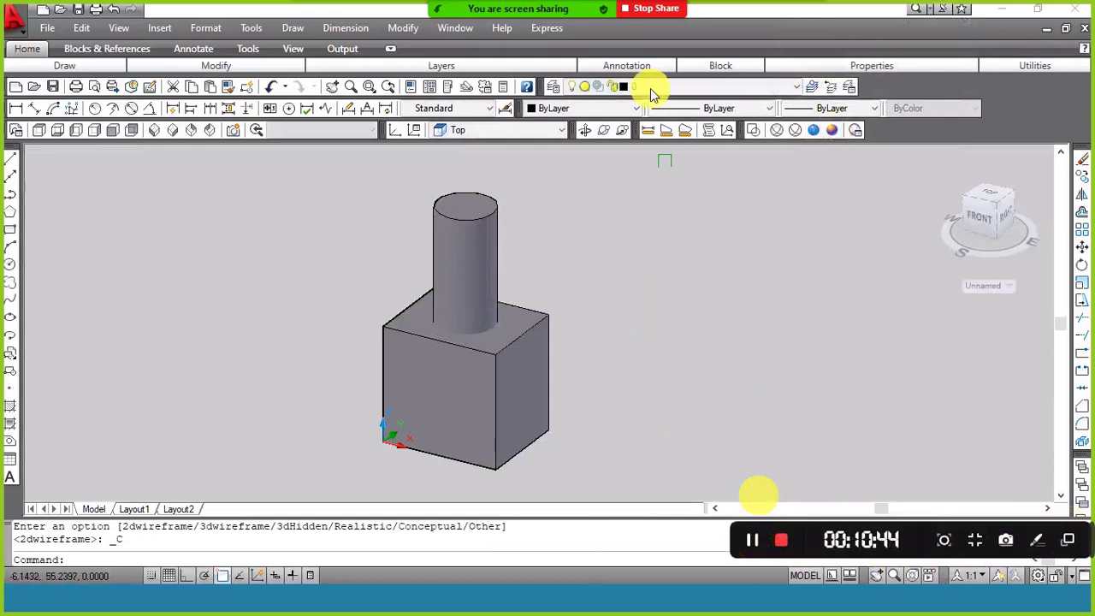
pyautogui.moveTo(579, 21)
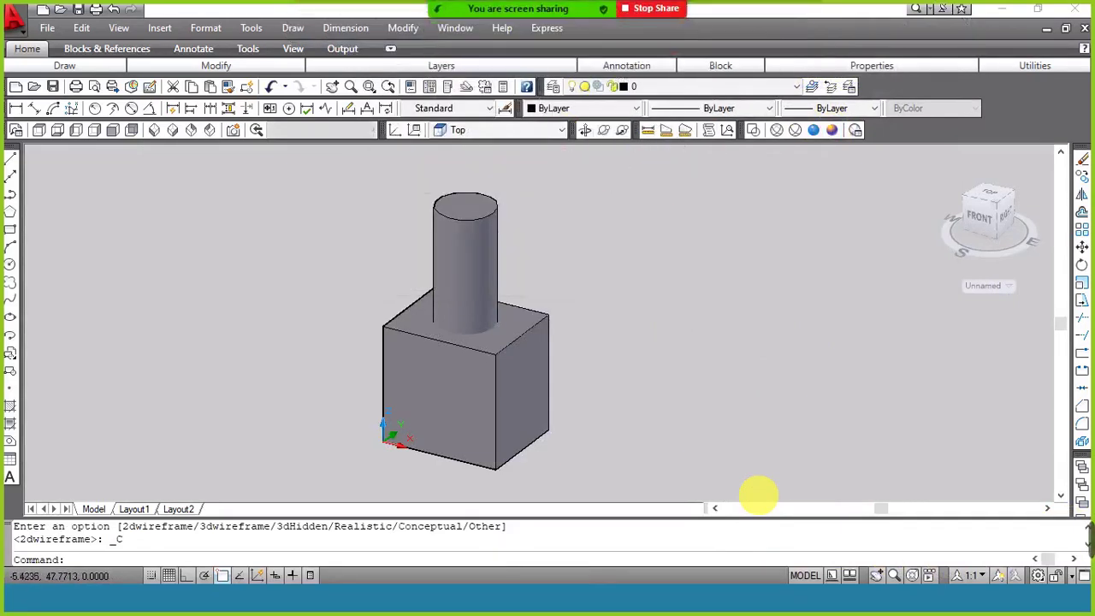
pyautogui.moveTo(549, 6)
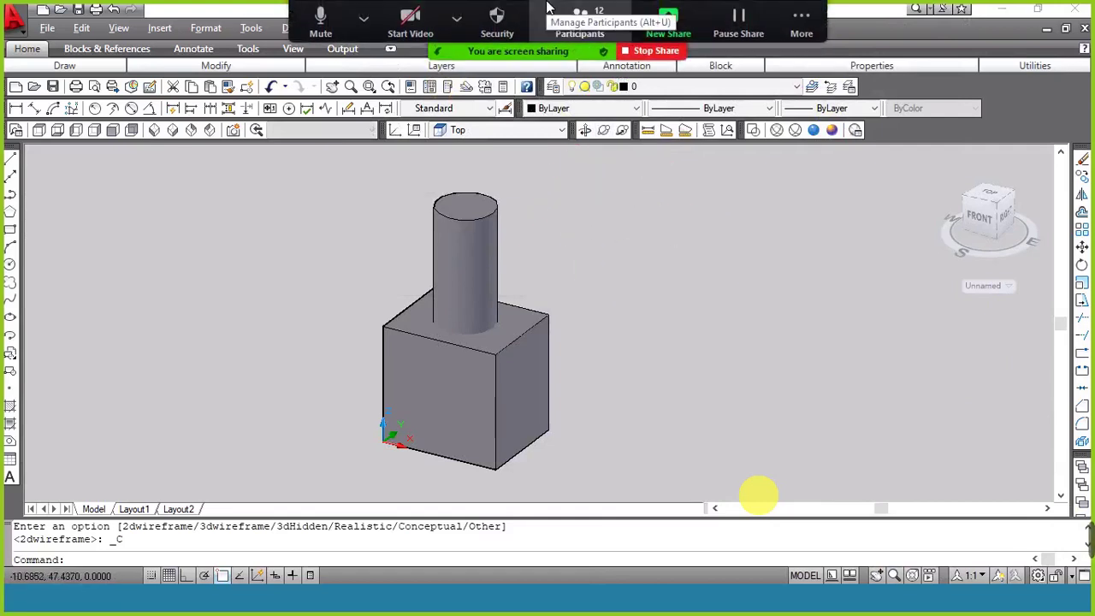
# Open the Participants panel, mute all participants, and shift the panel slightly right.
pyautogui.click(558, 31)
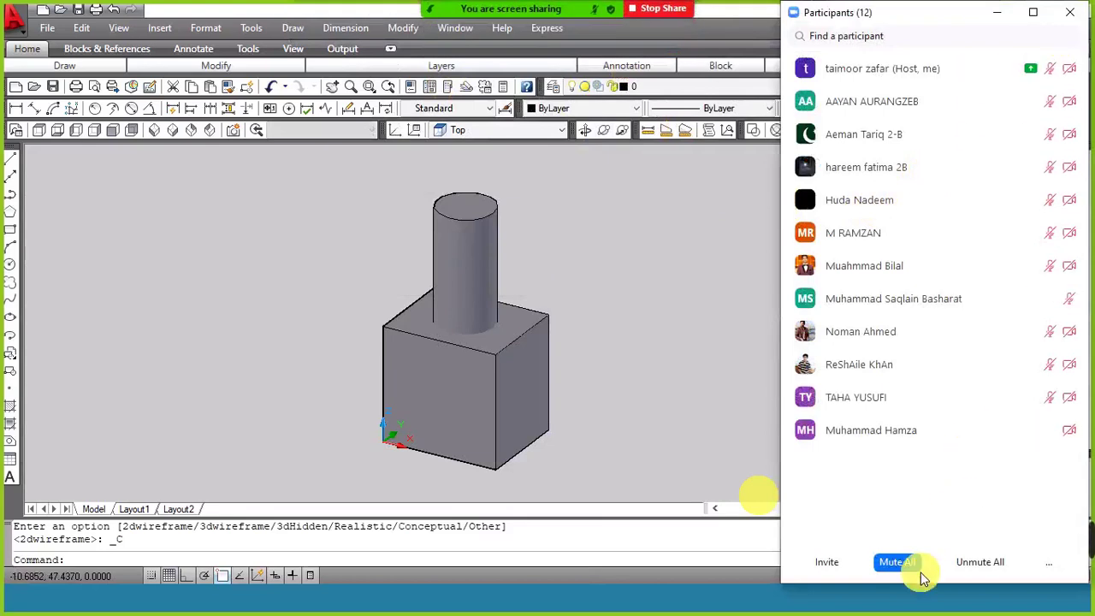
pyautogui.click(892, 572)
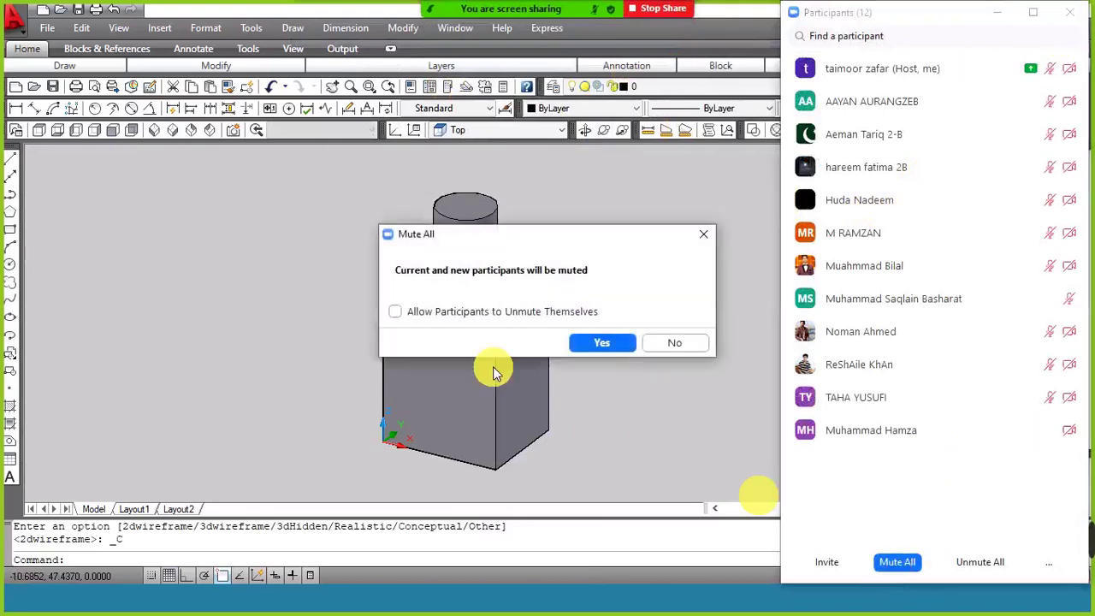
pyautogui.click(581, 346)
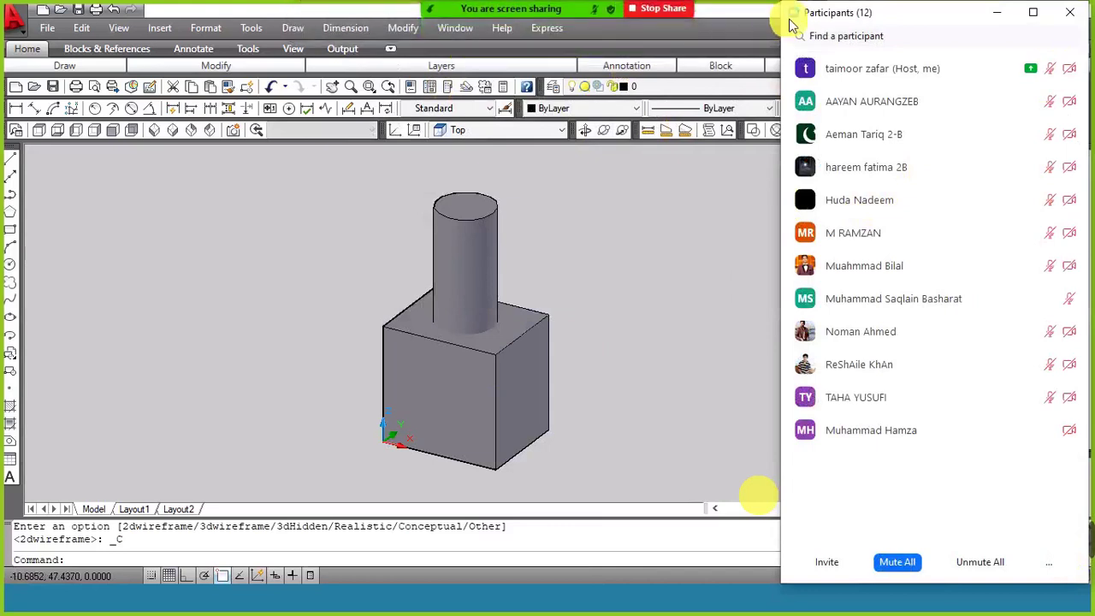
pyautogui.moveTo(865, 16); pyautogui.dragTo(905, 15)
pyautogui.moveTo(577, 5)
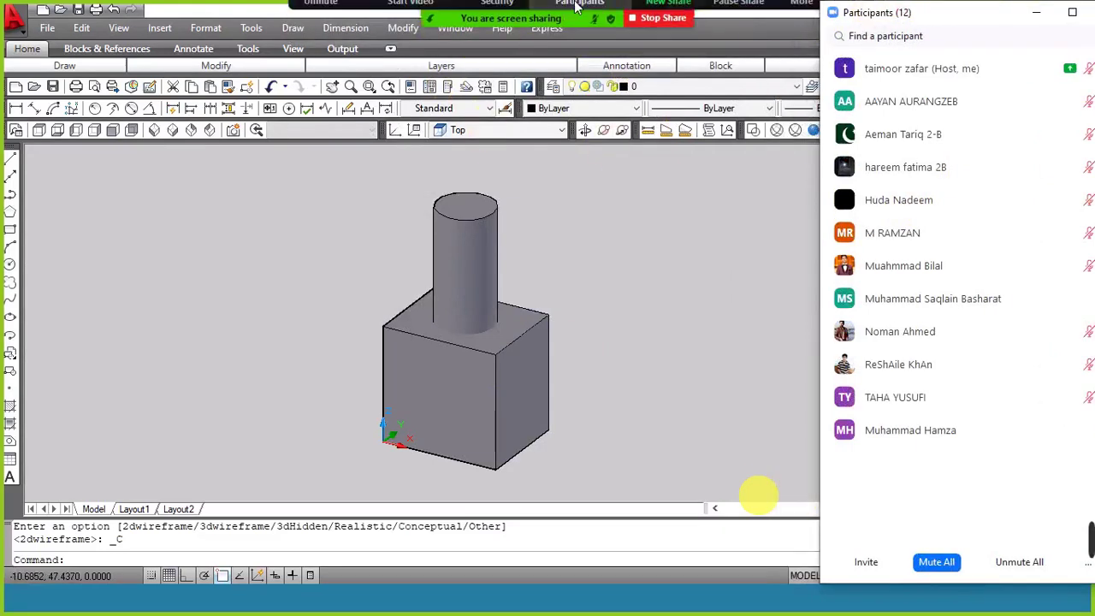
pyautogui.click(801, 21)
# Open the group chat, address it to Everyone, and send 'azaan ky baad'.
pyautogui.click(808, 57)
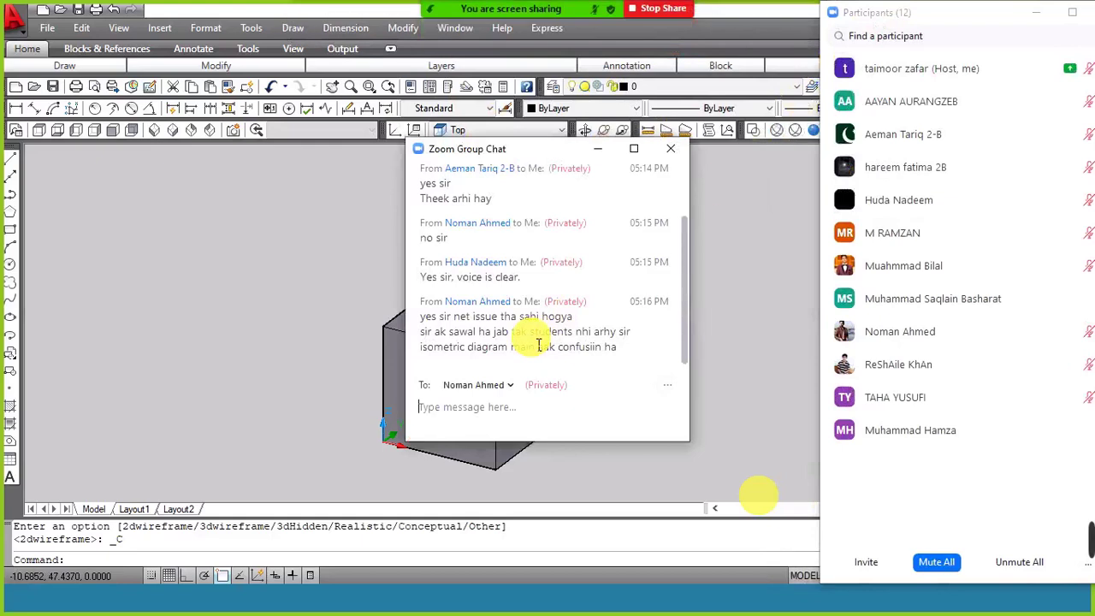
pyautogui.click(510, 385)
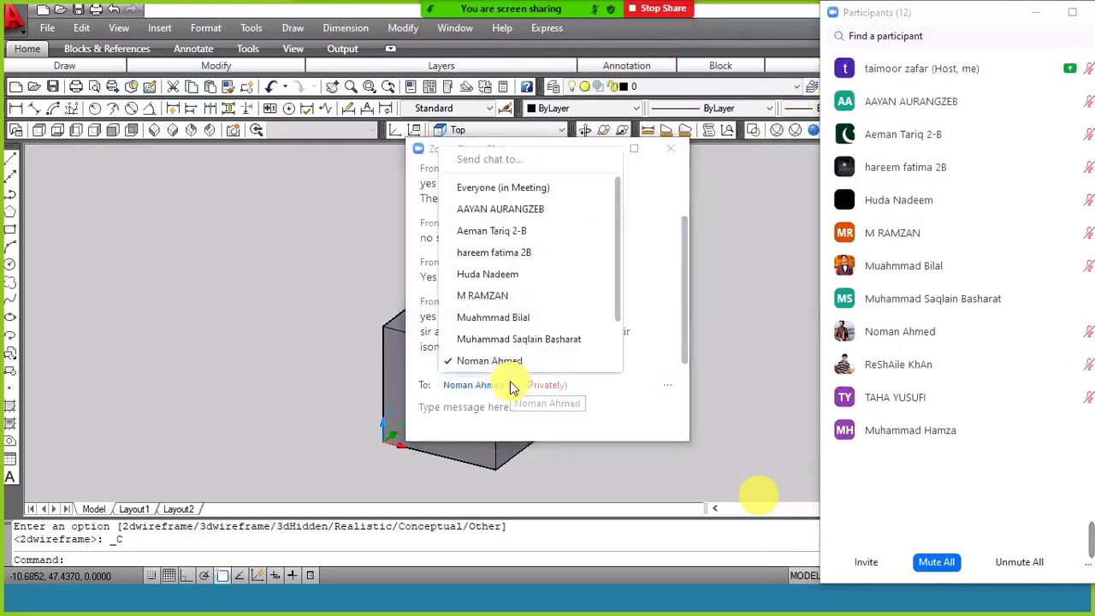
pyautogui.click(503, 187)
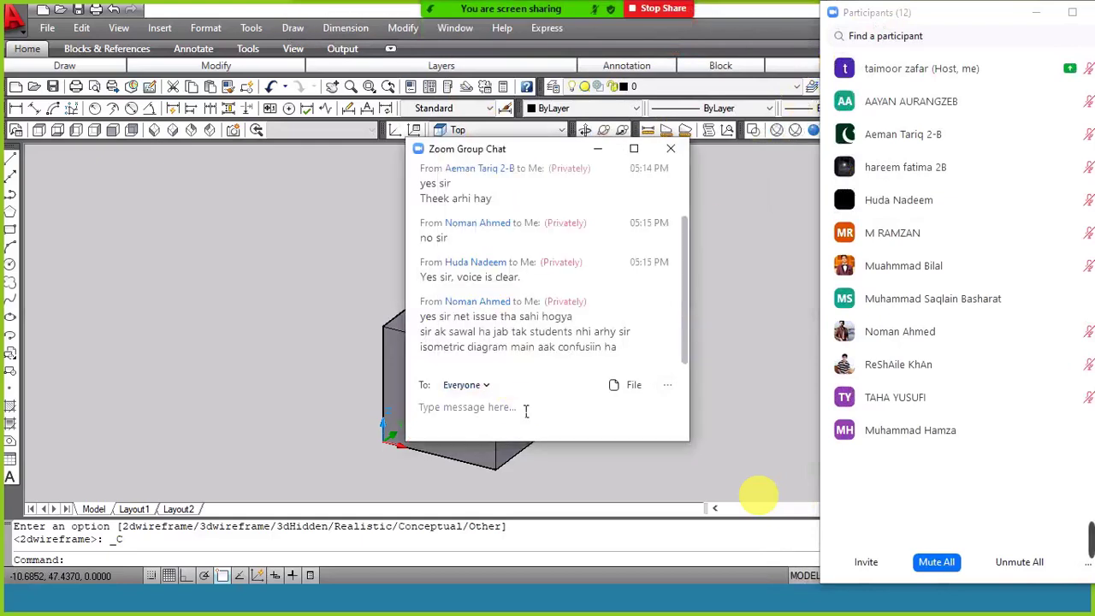
pyautogui.write('azaa')
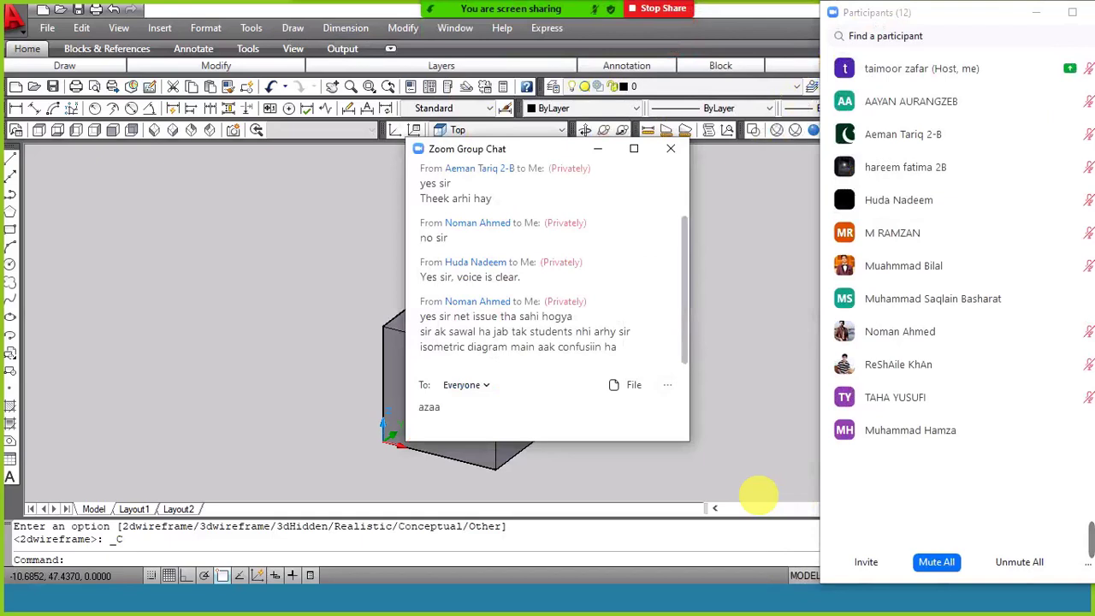
pyautogui.write('n ky baad')
pyautogui.press('Return')
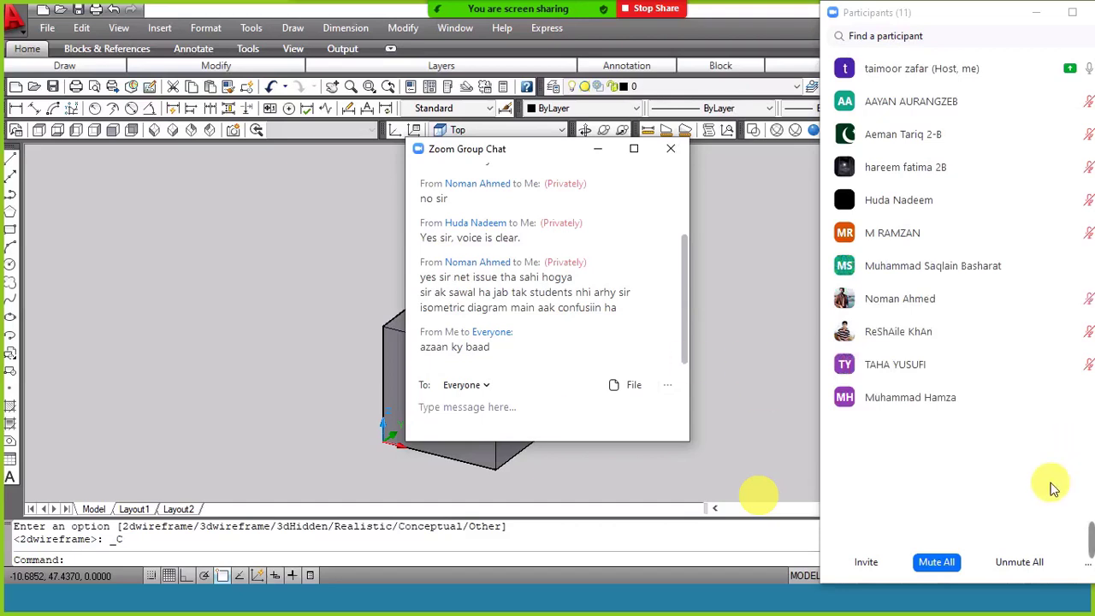
# Disable the waiting room from the participant options, then close the Participants list.
pyautogui.click(1089, 566)
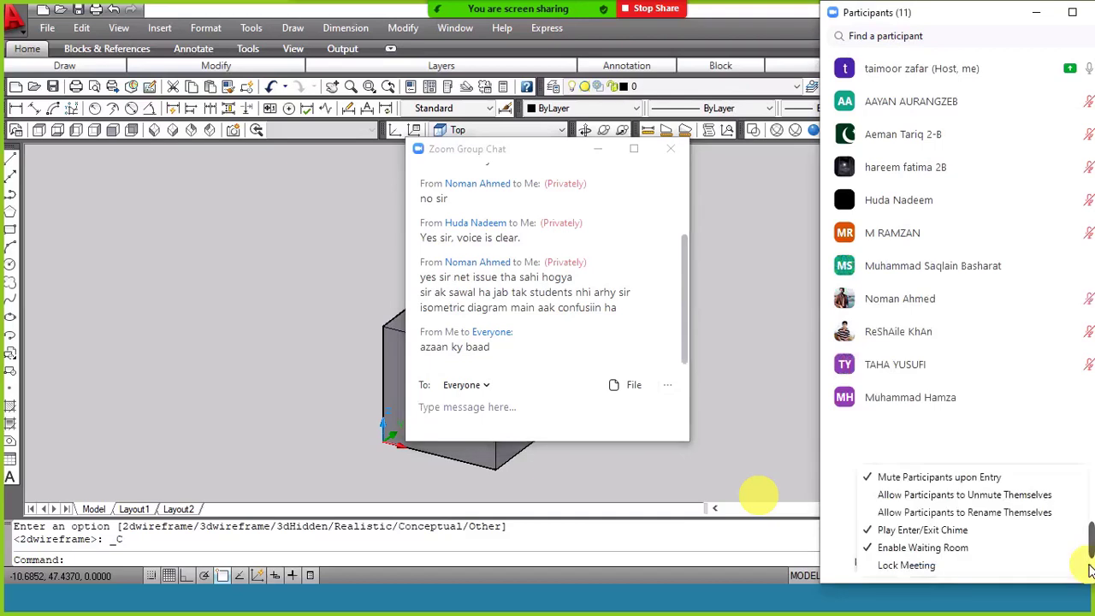
pyautogui.click(1018, 548)
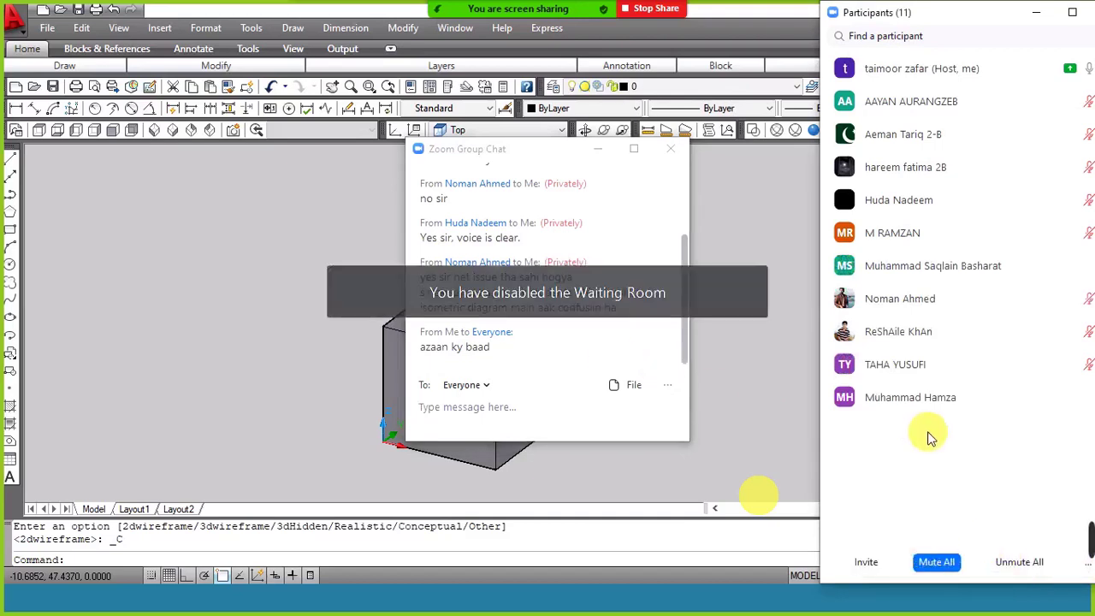
pyautogui.click(1088, 564)
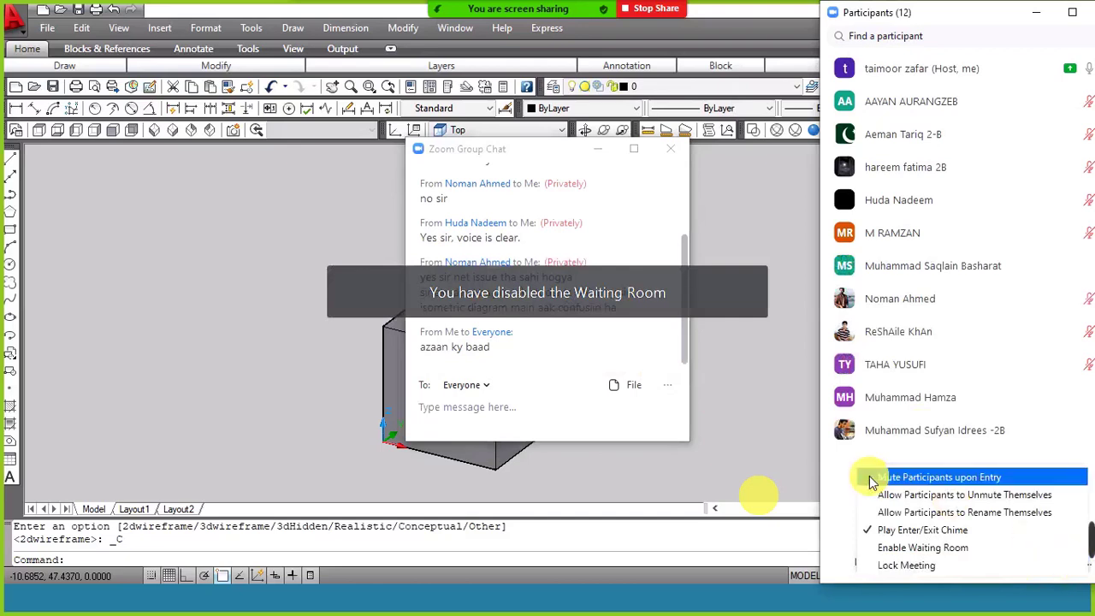
pyautogui.click(836, 480)
pyautogui.click(950, 506)
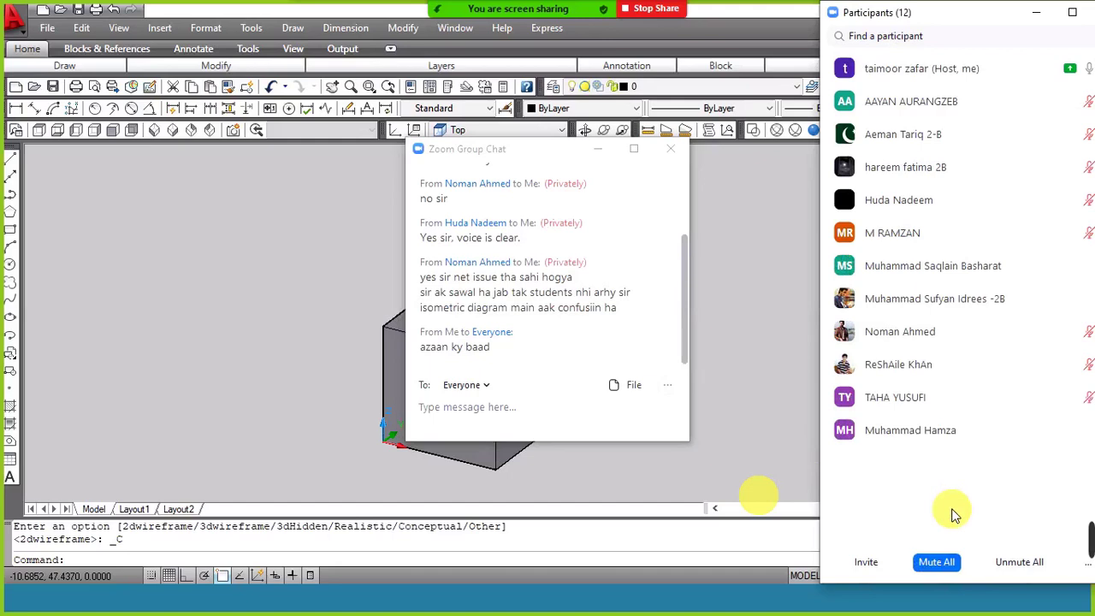
pyautogui.click(1046, 12)
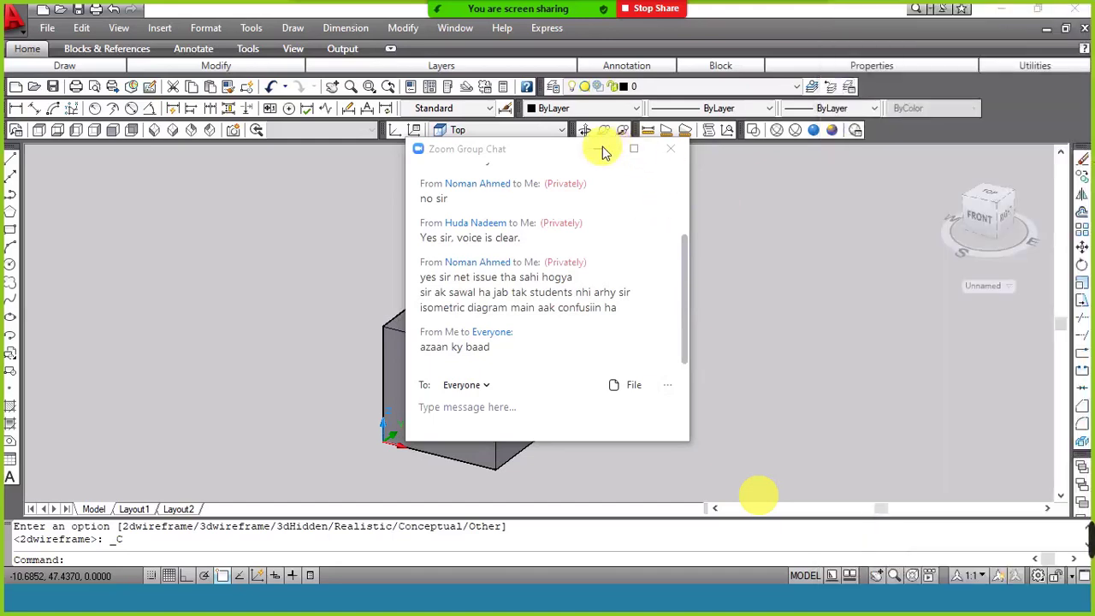
# Close the Zoom chat and union the box and cylinder into one solid with UNI.
pyautogui.click(664, 149)
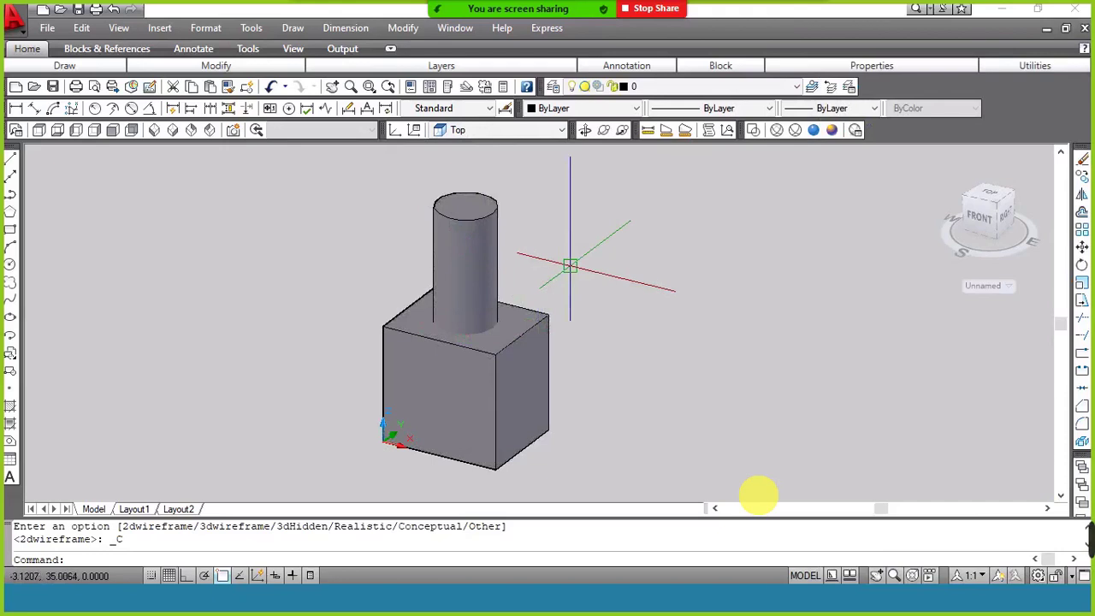
pyautogui.write('uni')
pyautogui.press('Return')
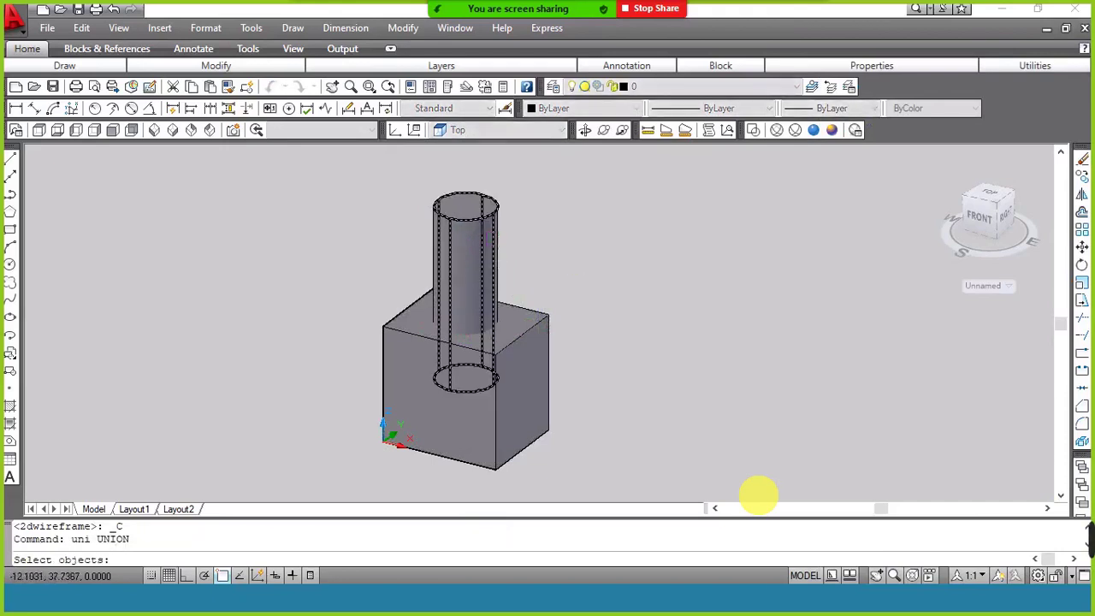
pyautogui.click(575, 208)
pyautogui.click(402, 395)
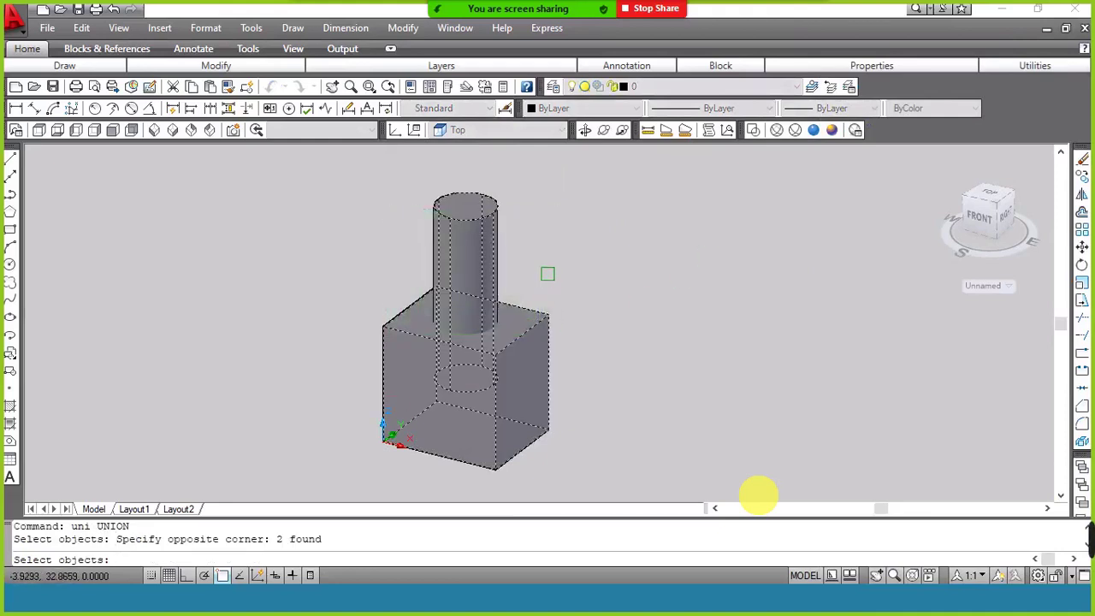
pyautogui.press('Return')
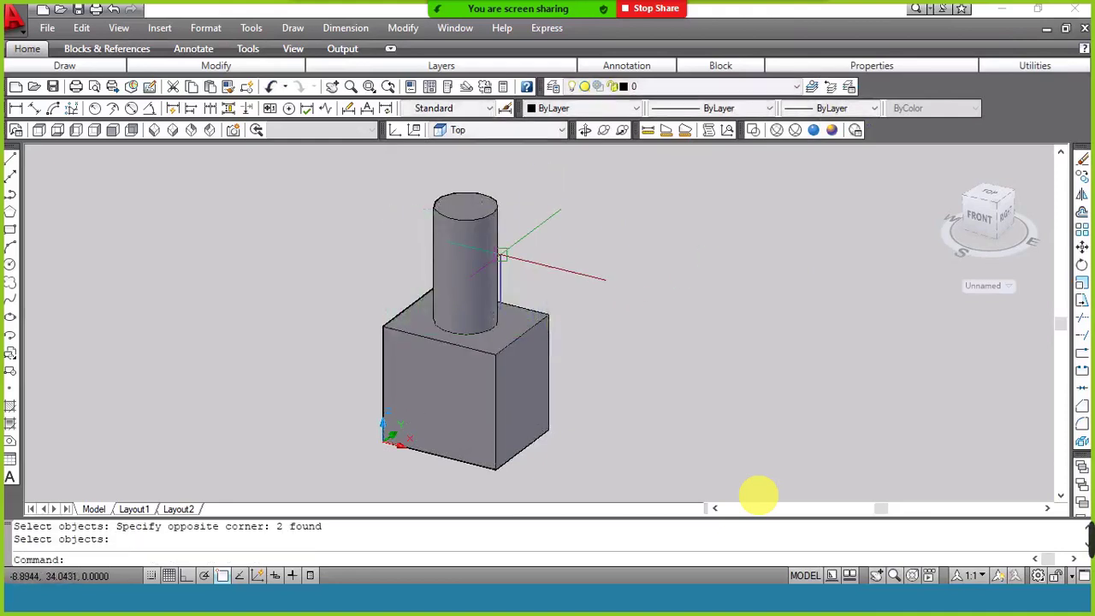
# Select the merged solid, then cancel and undo the union.
pyautogui.click(501, 254)
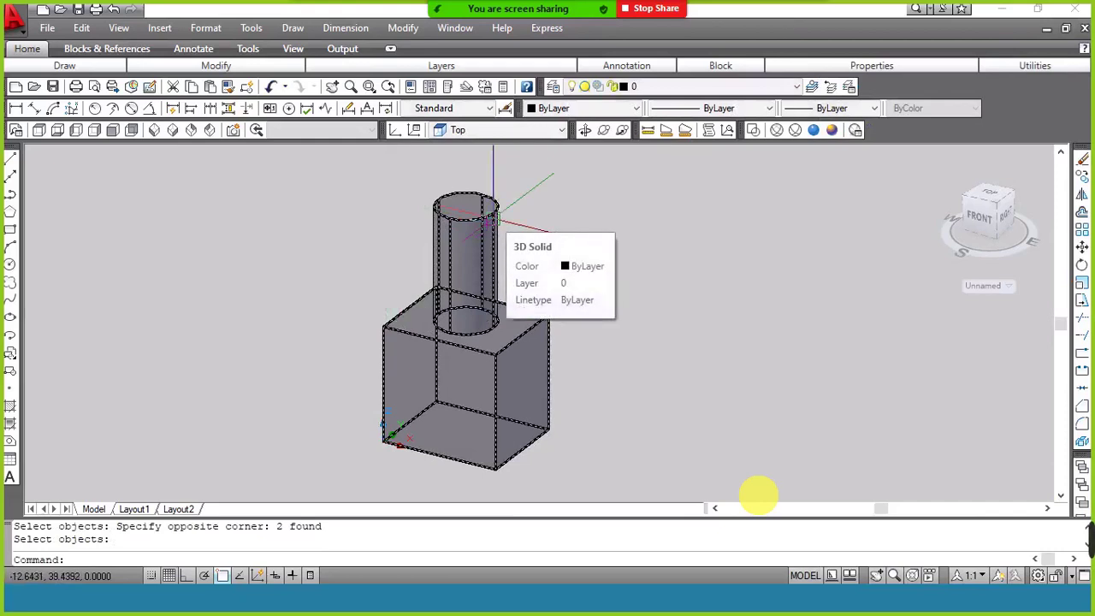
pyautogui.click(490, 221)
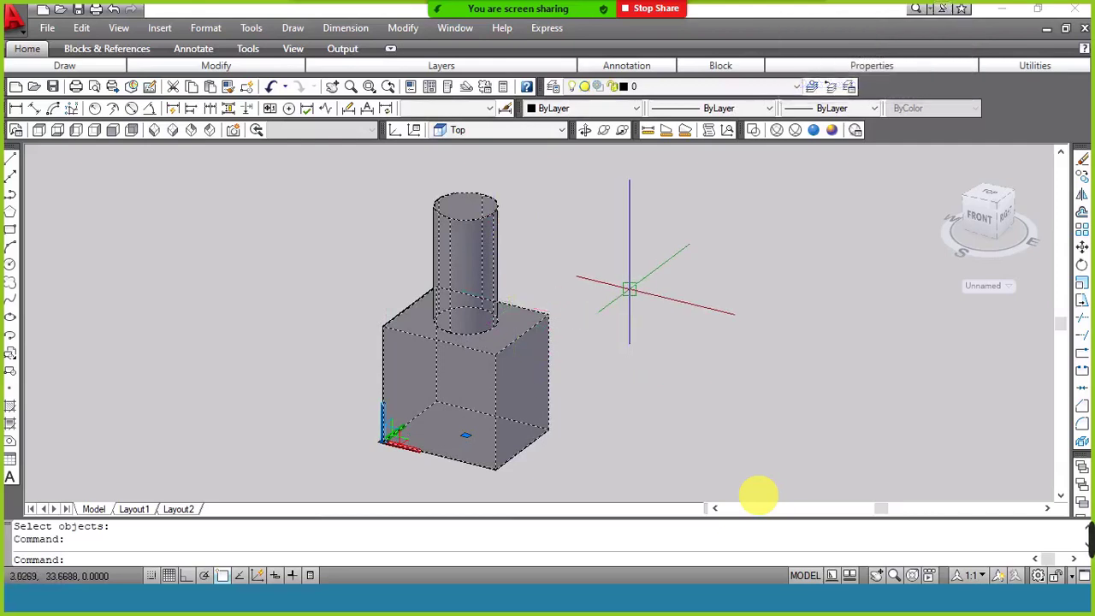
pyautogui.press('Escape')
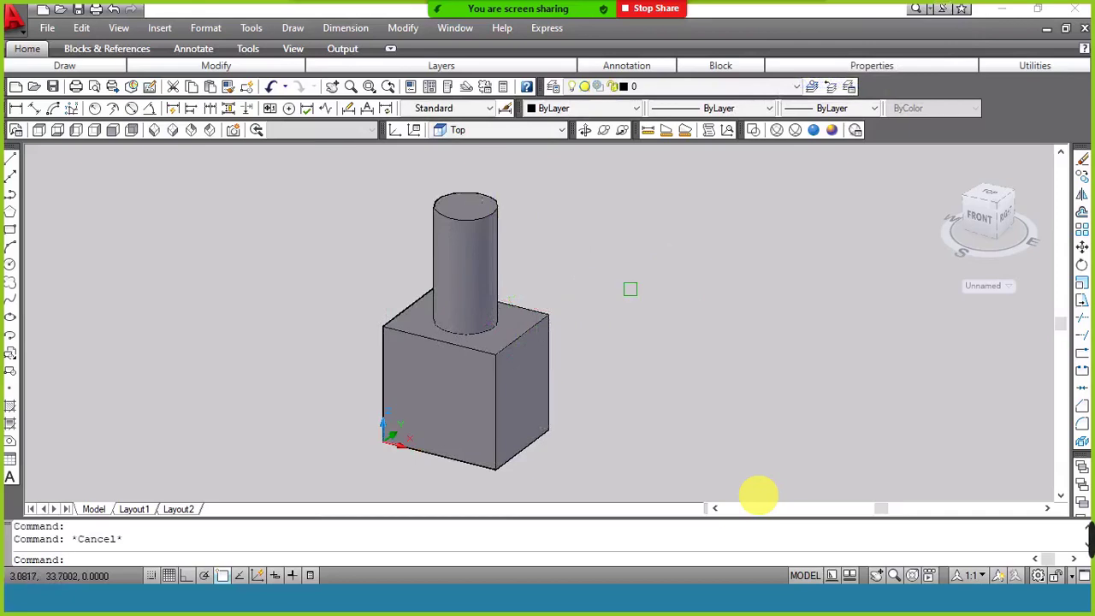
pyautogui.hotkey('ctrl', 'z')
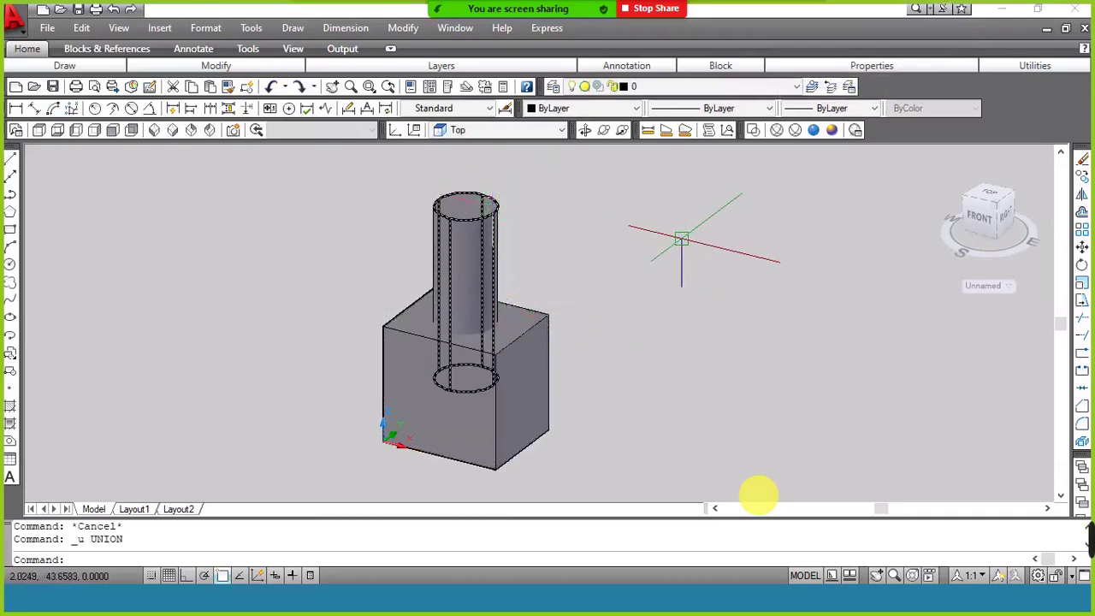
# Switch to the Nitro Pro PDF showing the Boolean Operation table.
pyautogui.hotkey('alt', 'Tab')
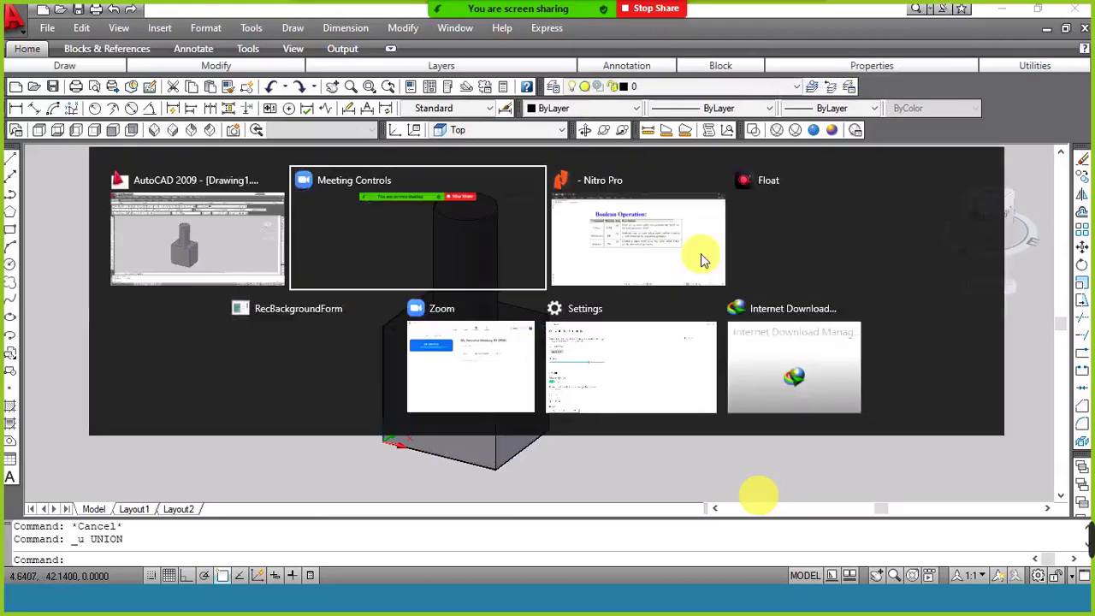
pyautogui.click(617, 257)
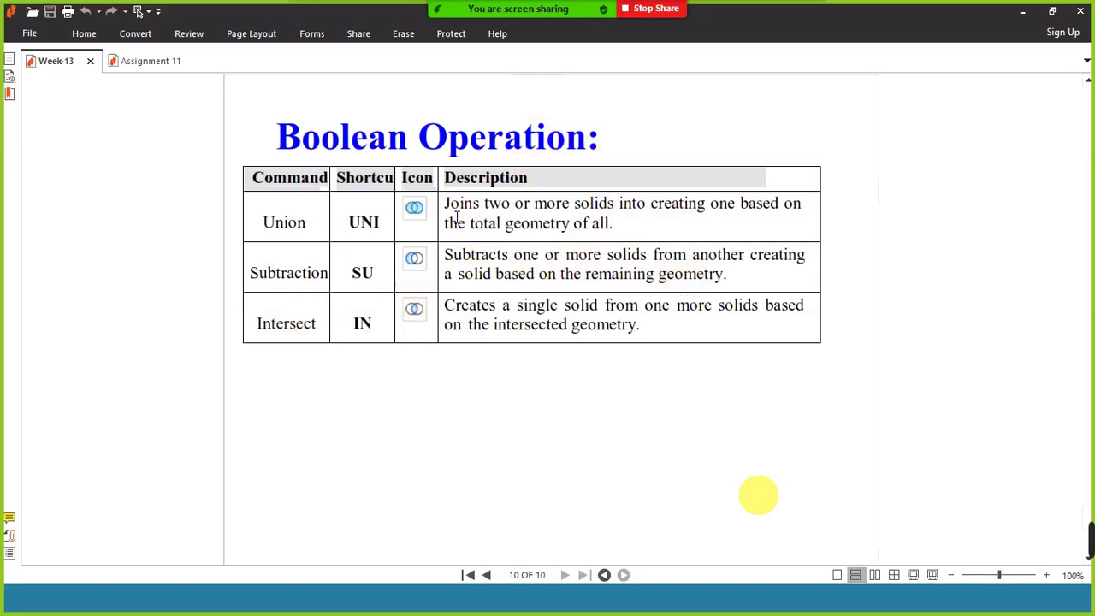
pyautogui.moveTo(456, 217); pyautogui.dragTo(641, 225)
pyautogui.click(556, 220)
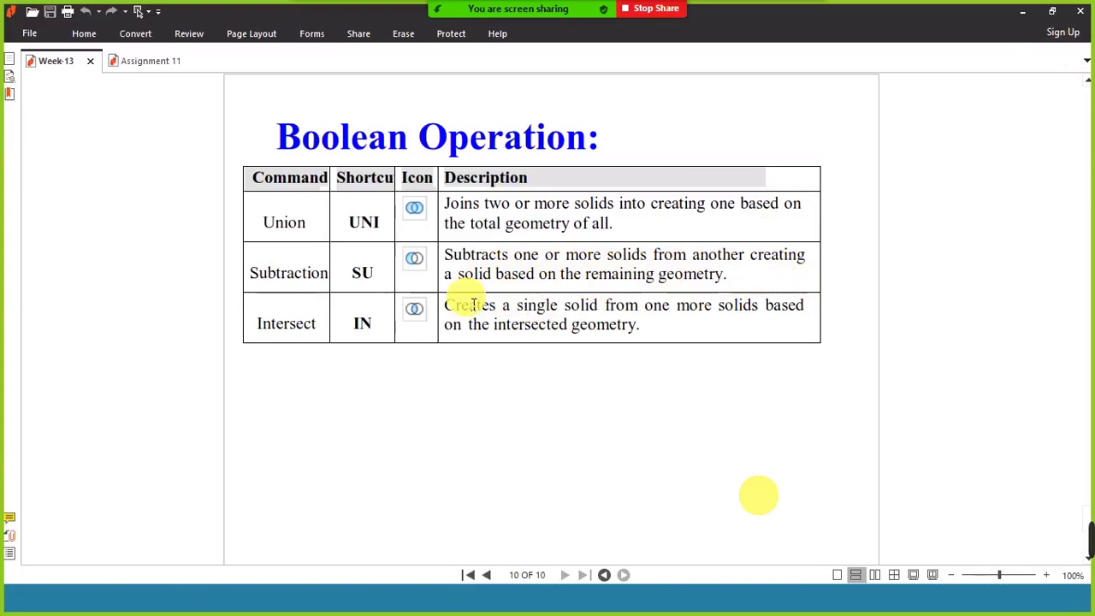
pyautogui.hotkey('alt', 'Tab')
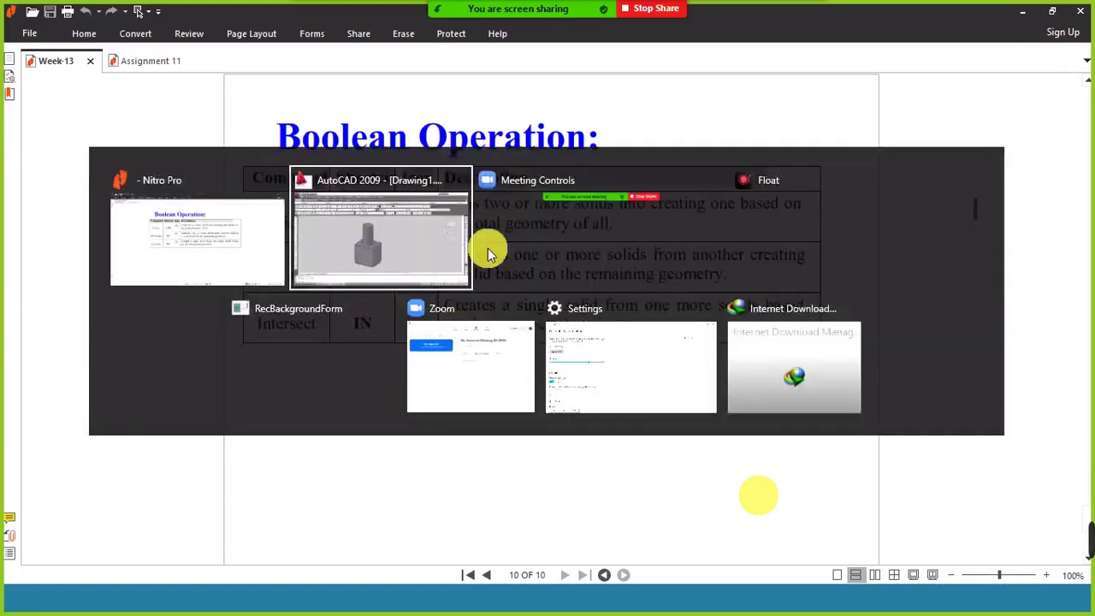
# Return to AutoCAD, dismiss the Zoom time-limit notice, and start SUBTRACT with SU.
pyautogui.click(412, 262)
pyautogui.click(462, 256)
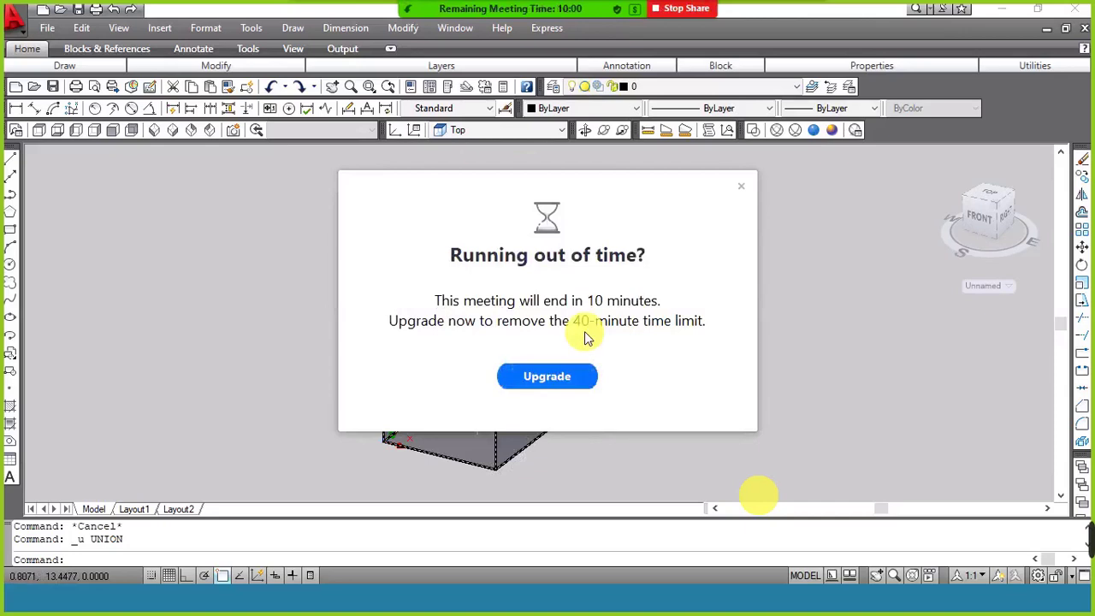
pyautogui.click(741, 186)
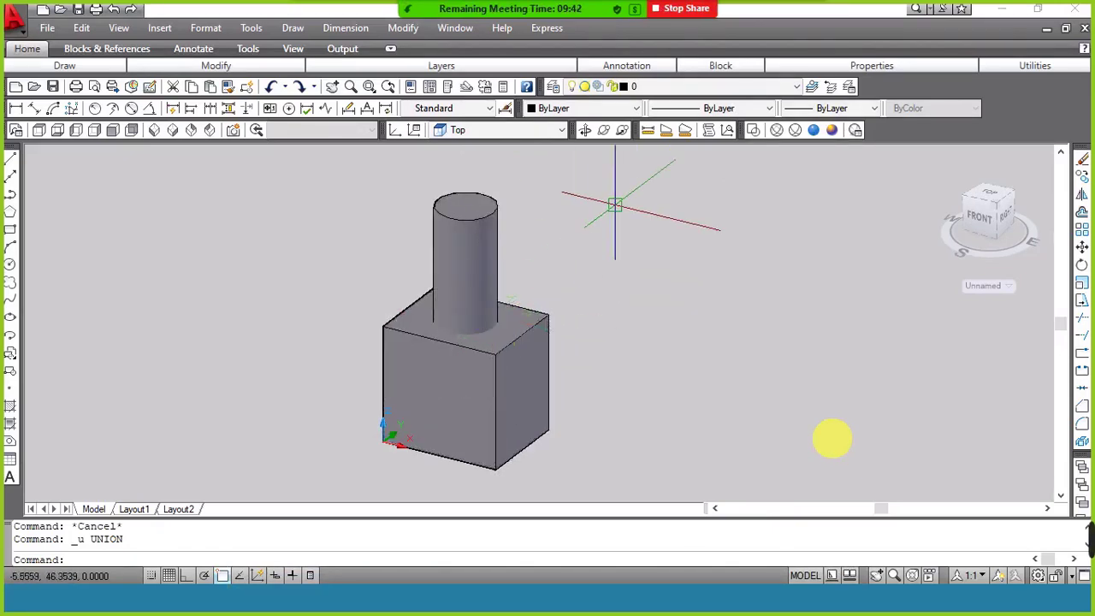
pyautogui.write('su')
pyautogui.press('Return')
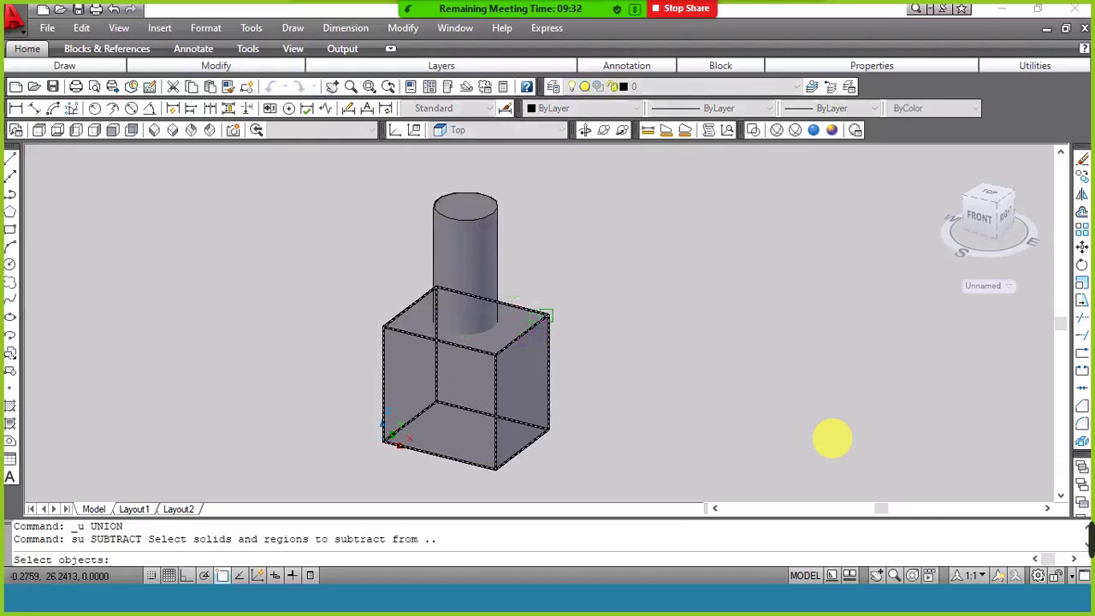
# Subtract the cylinder from the box, leaving a hole.
pyautogui.click(545, 316)
pyautogui.press('Return')
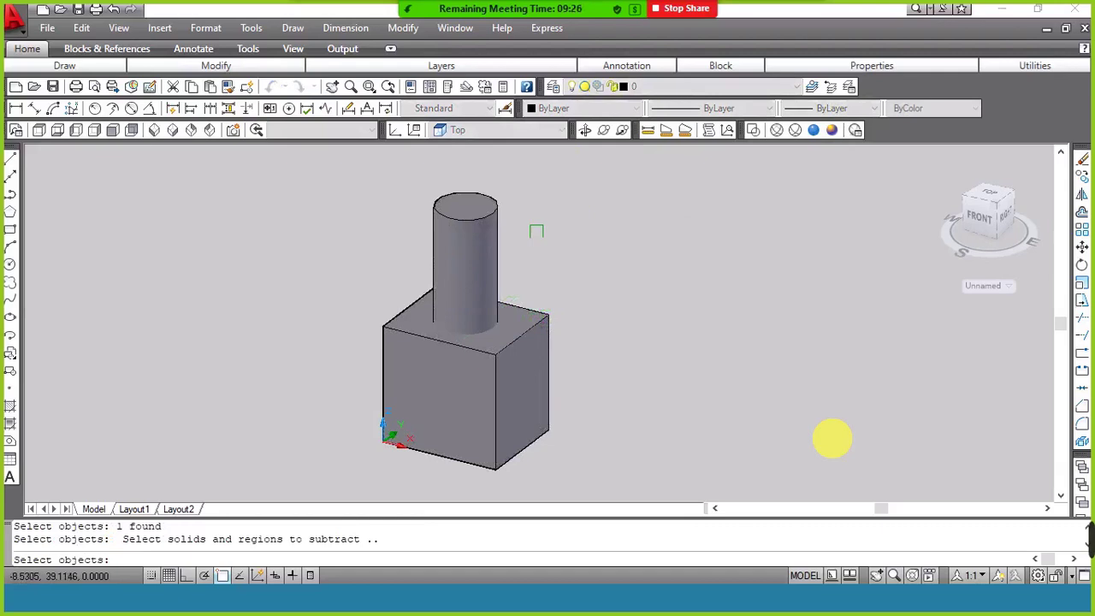
pyautogui.click(496, 214)
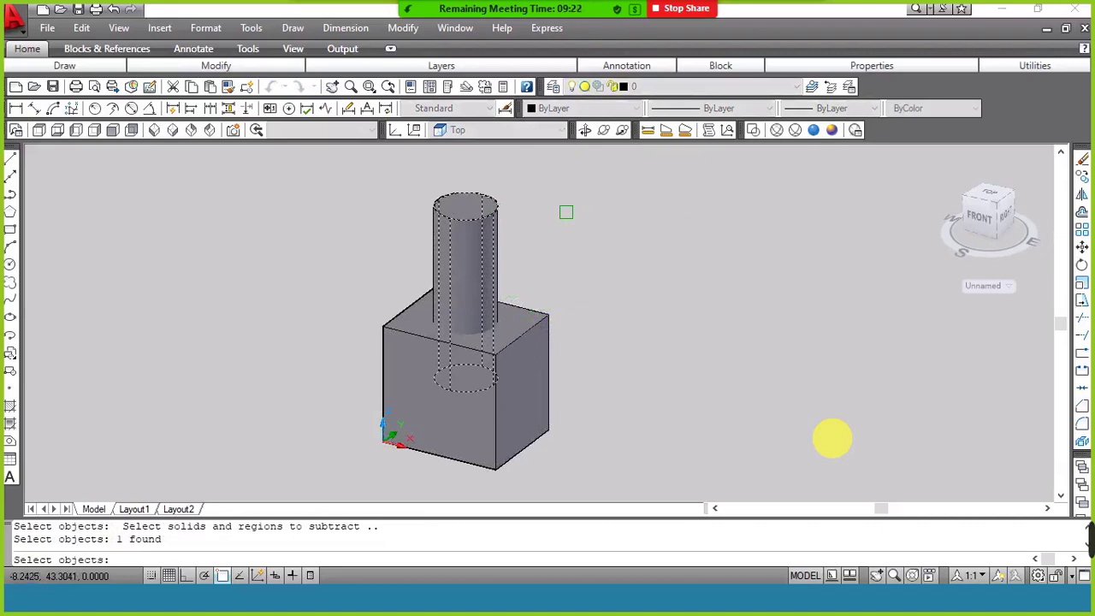
pyautogui.press('Return')
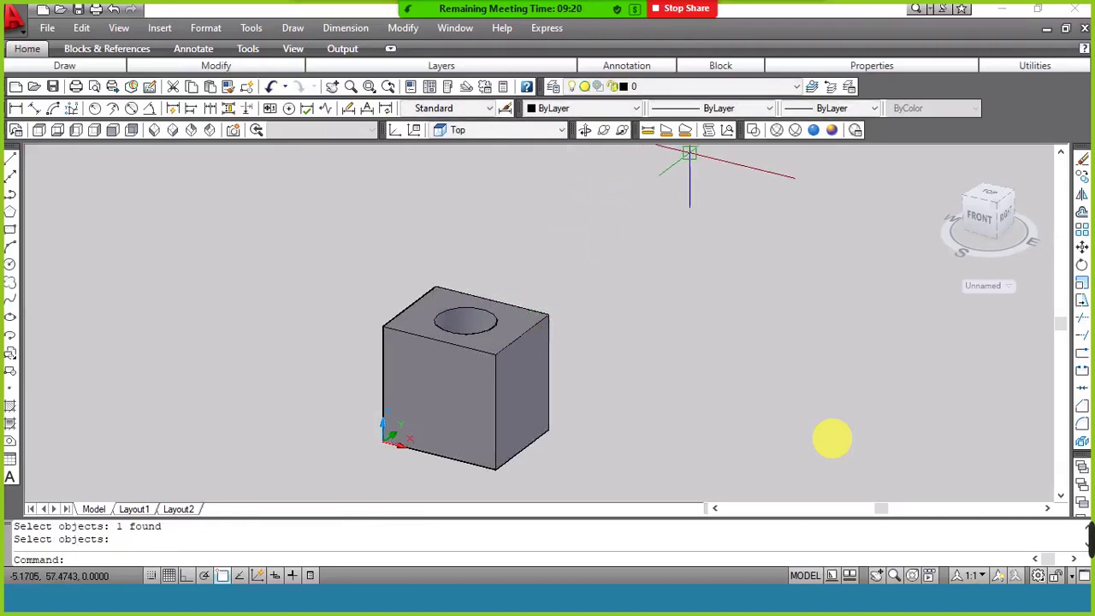
# Inspect the hole from above and below, undo the subtraction, and bring up the Boolean table PDF.
pyautogui.click(585, 130)
pyautogui.moveTo(530, 293)
pyautogui.mouseDown()
pyautogui.moveTo(511, 387)
pyautogui.moveTo(499, 385)
pyautogui.moveTo(480, 367)
pyautogui.moveTo(516, 357)
pyautogui.moveTo(543, 225)
pyautogui.mouseUp()
pyautogui.moveTo(450, 386)
pyautogui.mouseDown()
pyautogui.moveTo(466, 447)
pyautogui.moveTo(451, 464)
pyautogui.moveTo(482, 454)
pyautogui.moveTo(516, 264)
pyautogui.moveTo(513, 440)
pyautogui.moveTo(548, 440)
pyautogui.mouseUp()
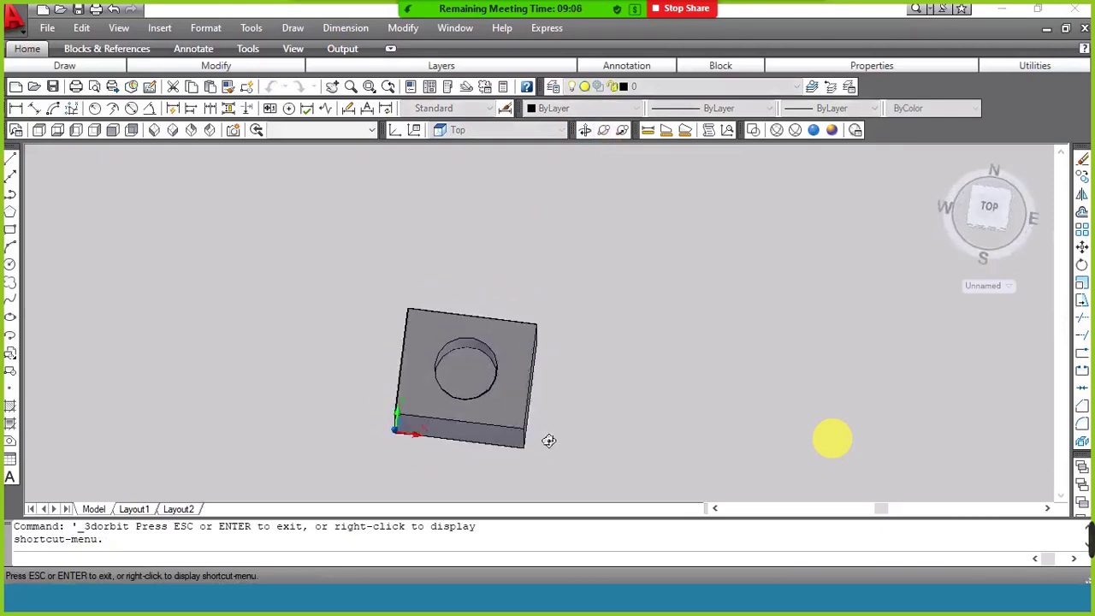
pyautogui.rightClick(558, 267)
pyautogui.click(569, 262)
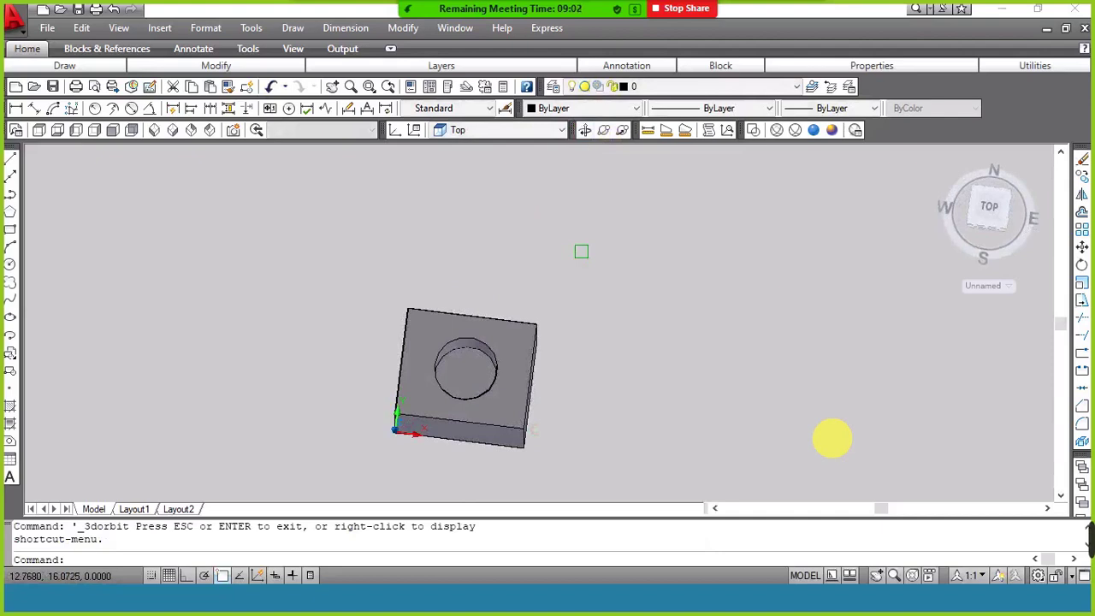
pyautogui.hotkey('ctrl', 'z')
pyautogui.hotkey('ctrl', 'z')
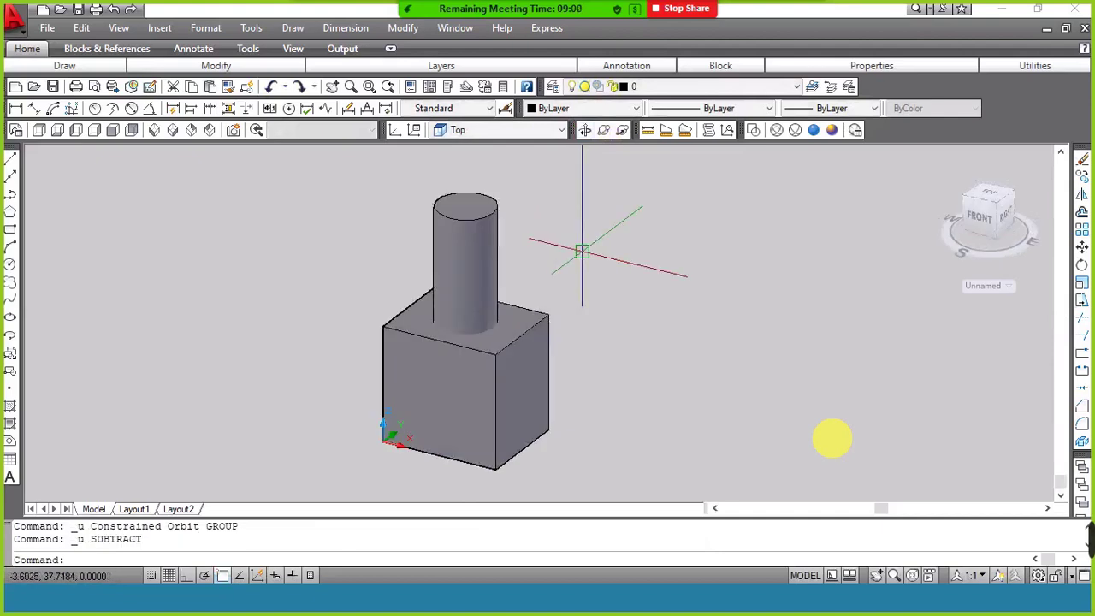
pyautogui.hotkey('alt', 'Tab')
pyautogui.click(395, 238)
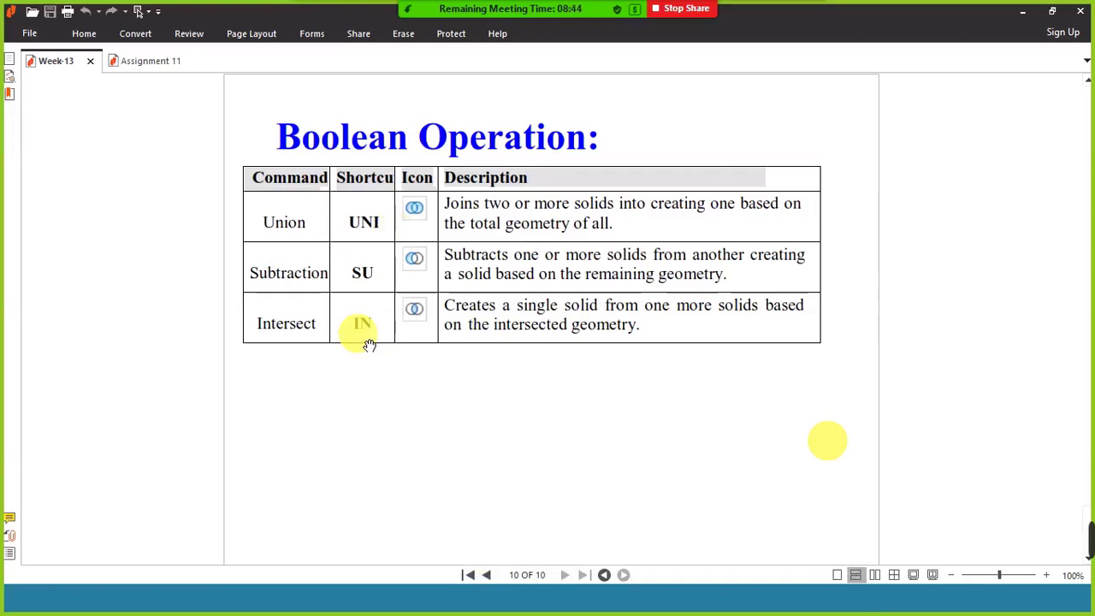
# Intersect the box and cylinder with IN, keeping only their shared volume.
pyautogui.hotkey('alt', 'Tab')
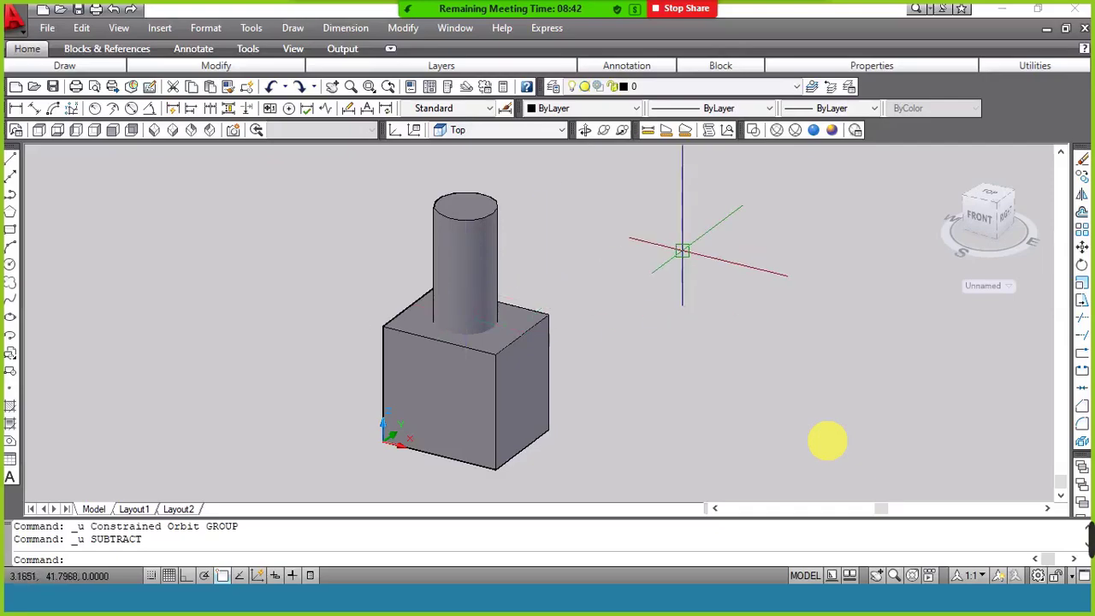
pyautogui.write('in')
pyautogui.press('Return')
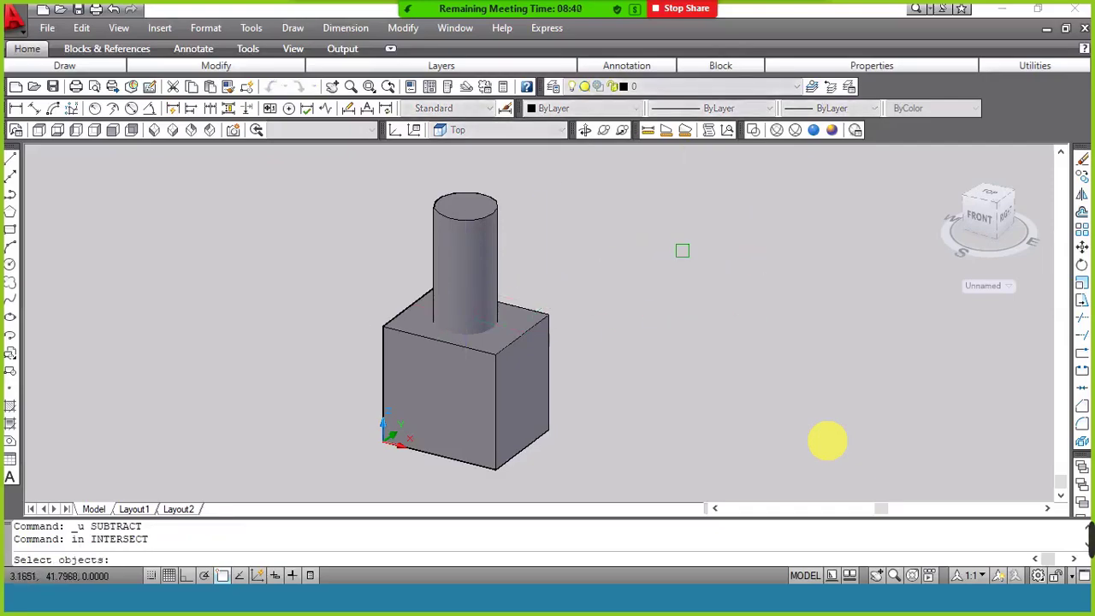
pyautogui.click(525, 215)
pyautogui.click(455, 424)
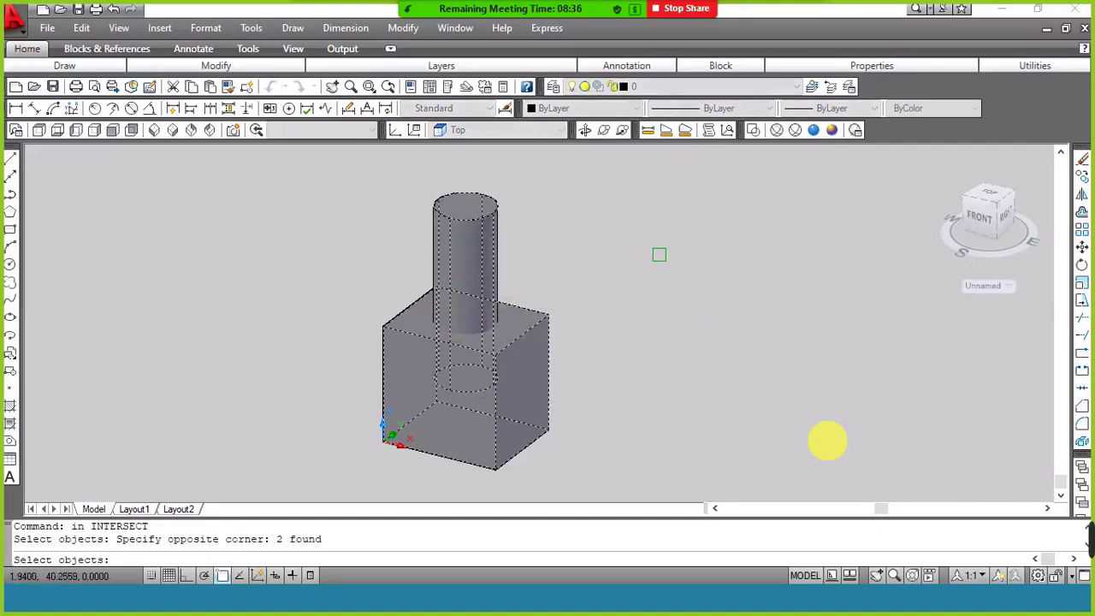
pyautogui.press('Return')
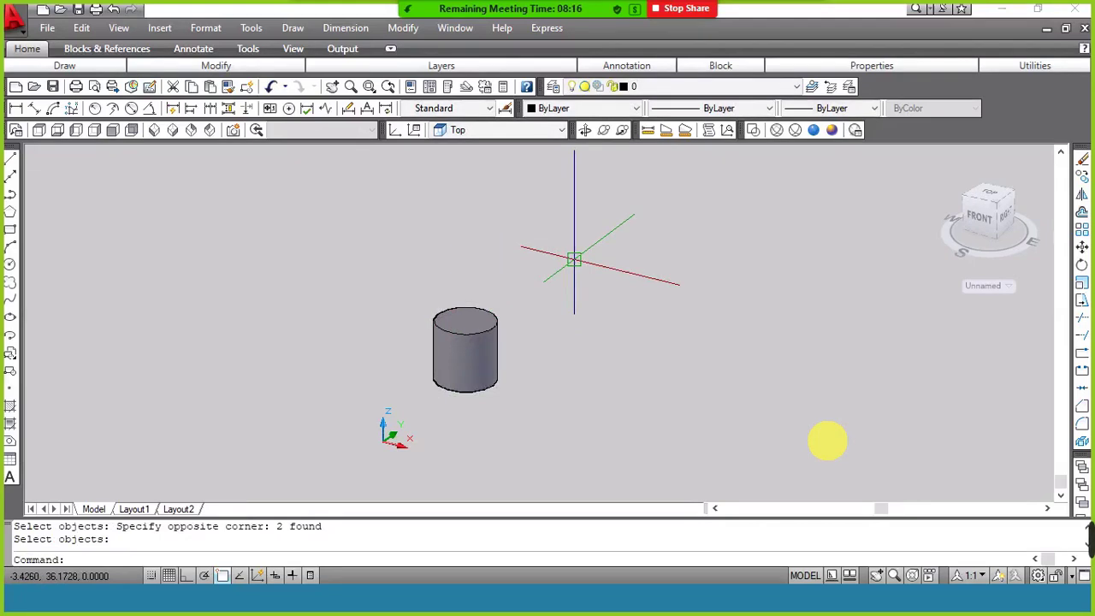
pyautogui.press('Escape')
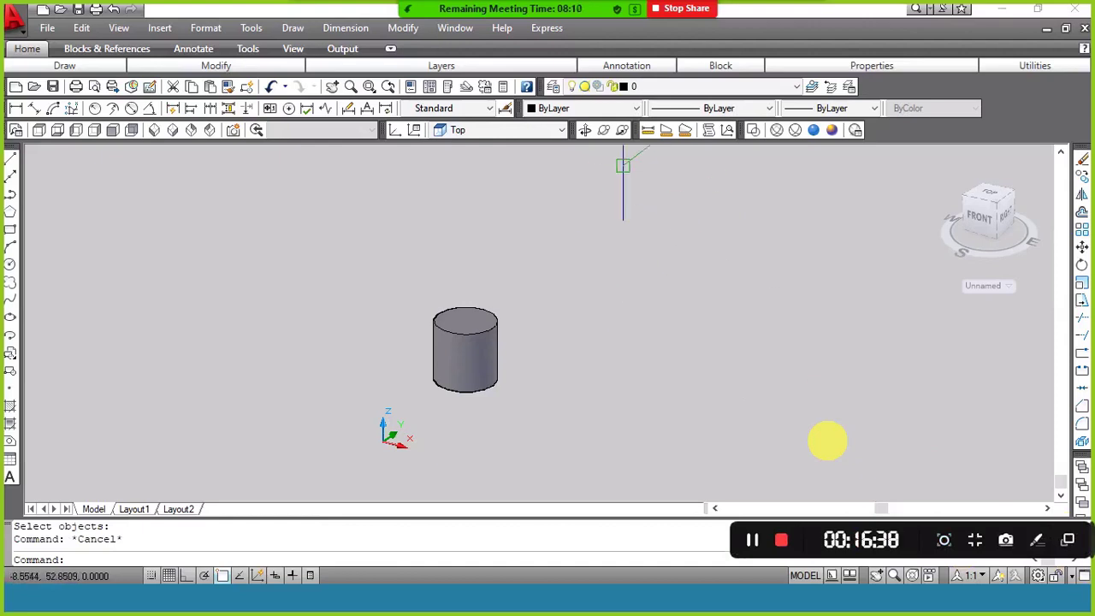
# Set SE Isometric view and 2D Wireframe, then erase the resulting cylinder.
pyautogui.click(174, 133)
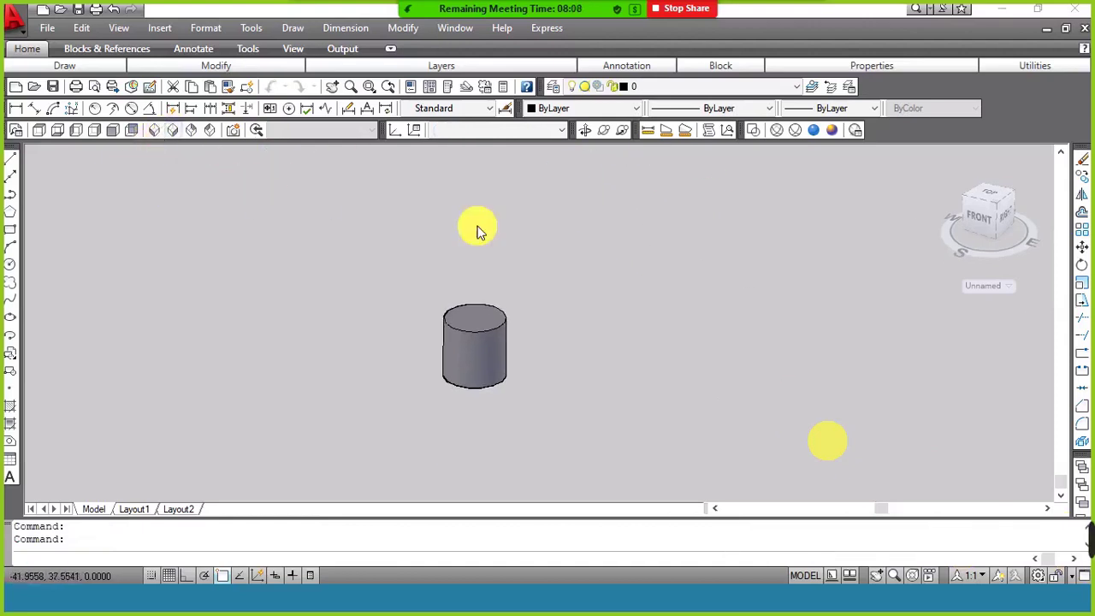
pyautogui.click(755, 129)
pyautogui.click(535, 298)
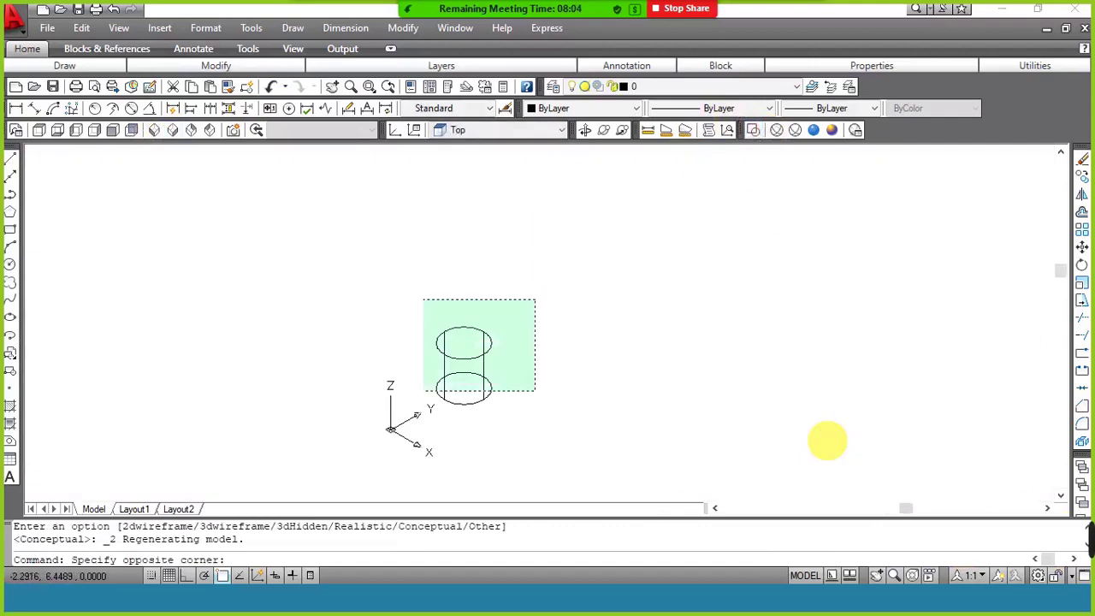
pyautogui.click(420, 409)
pyautogui.write('e')
pyautogui.press('Return')
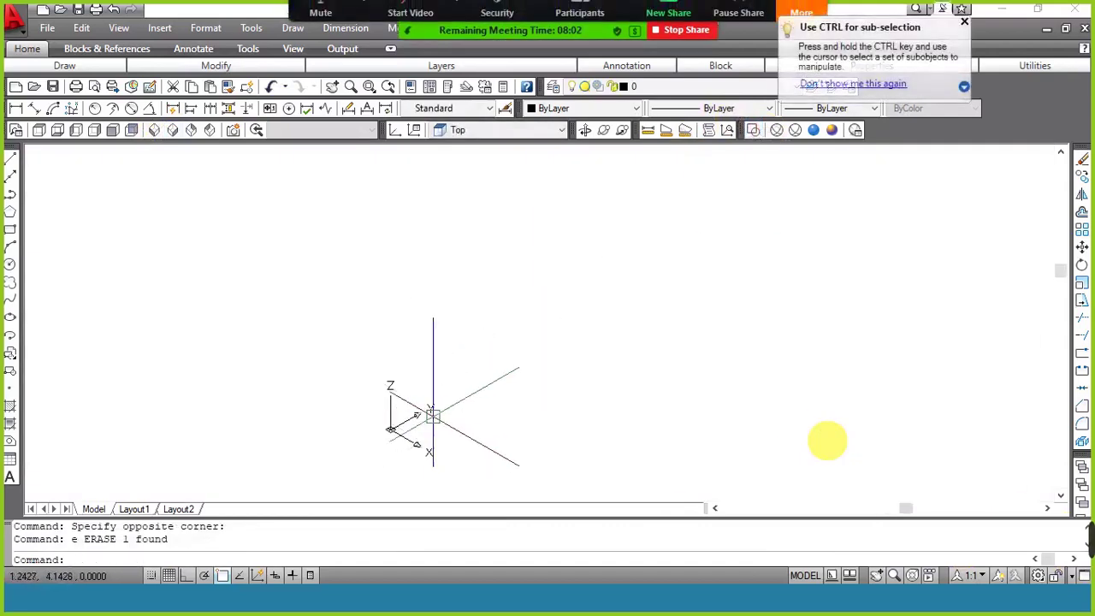
pyautogui.click(964, 20)
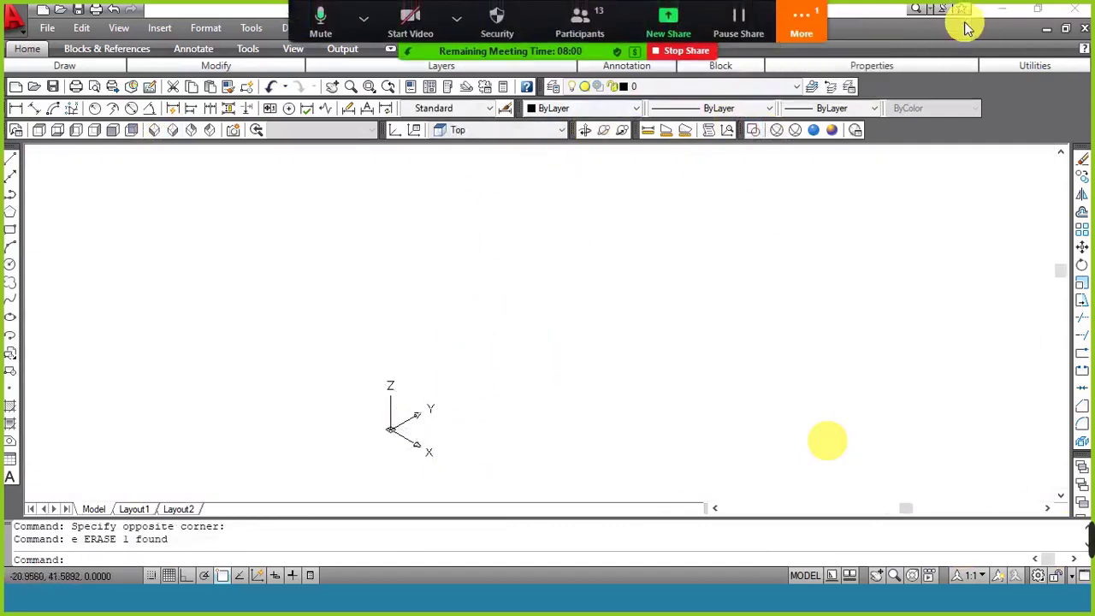
pyautogui.click(795, 38)
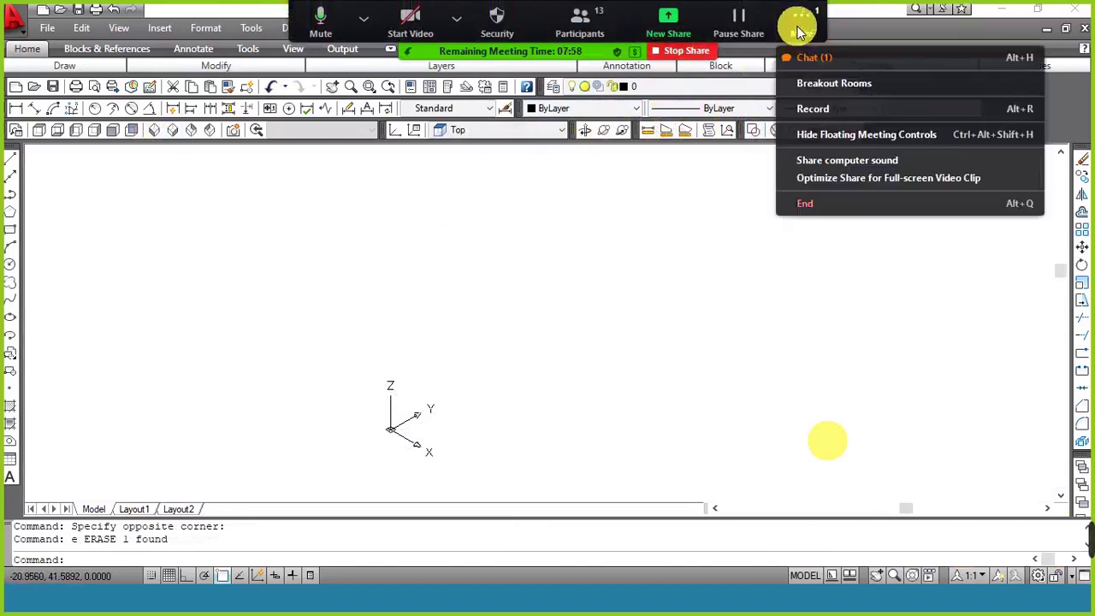
pyautogui.click(813, 54)
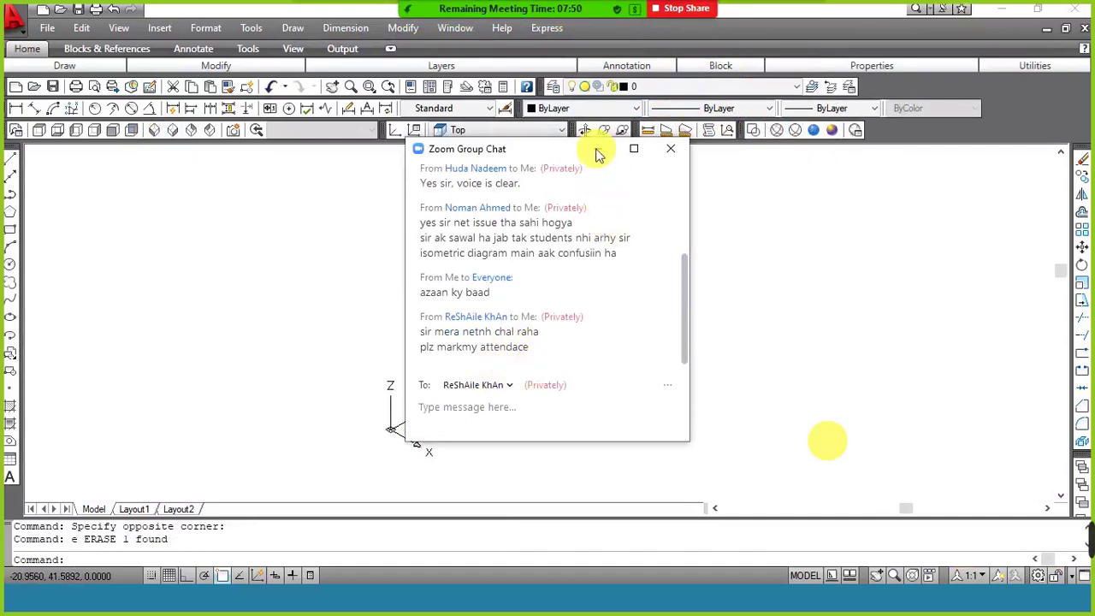
pyautogui.hotkey('alt', 'h')
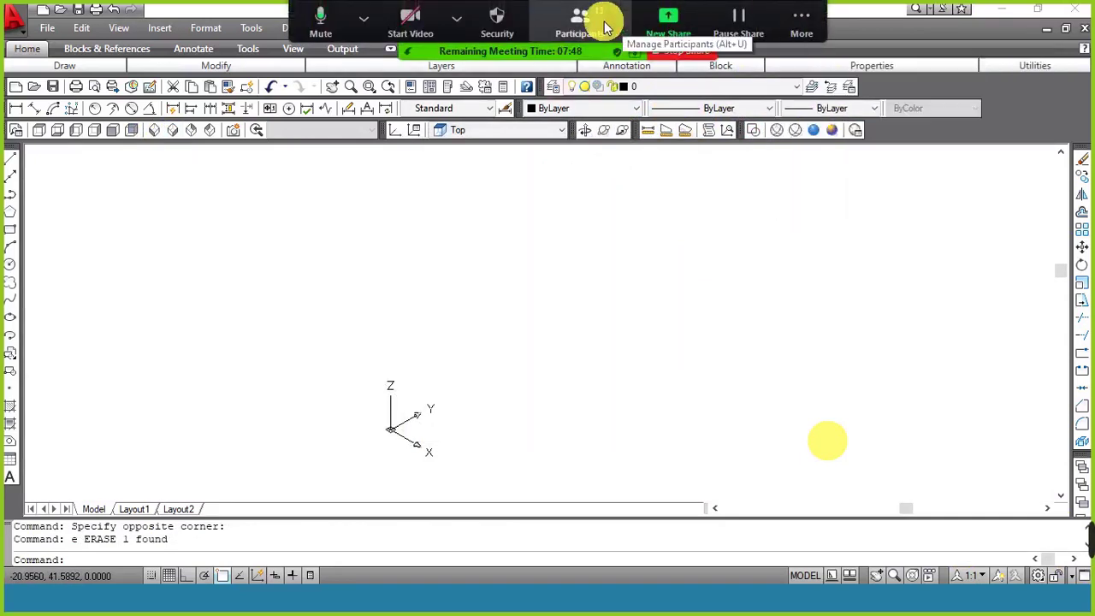
pyautogui.click(599, 21)
pyautogui.moveTo(856, 397)
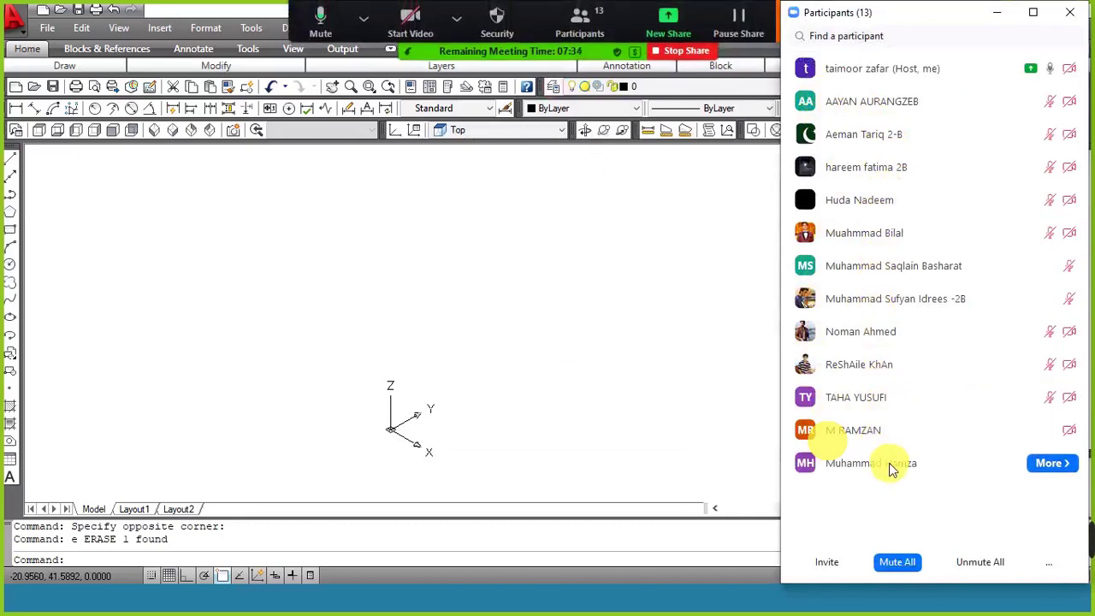
pyautogui.click(996, 12)
pyautogui.click(795, 24)
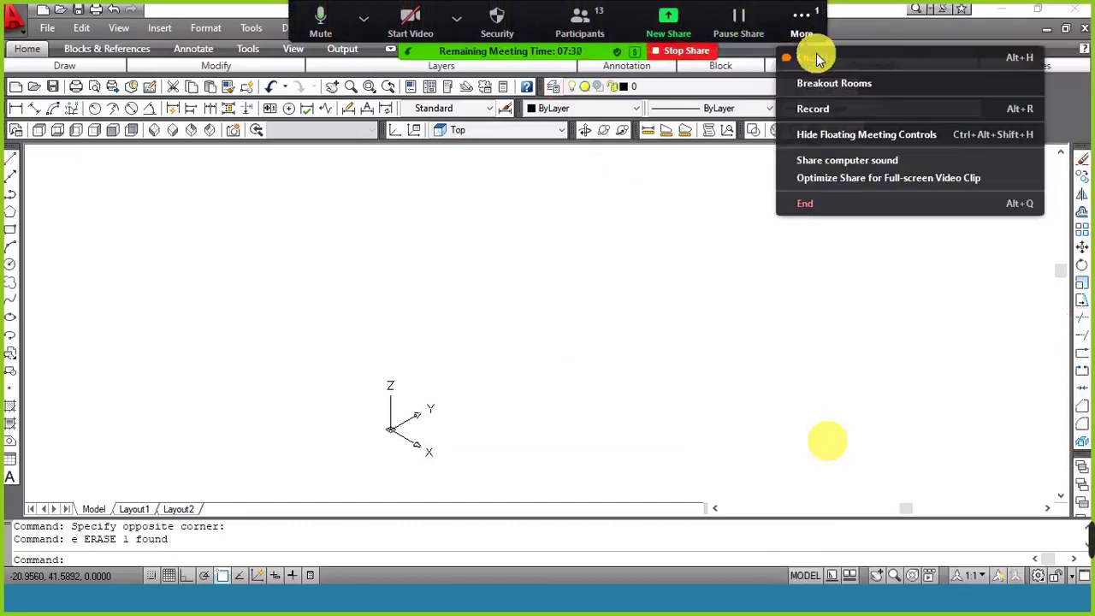
pyautogui.click(817, 58)
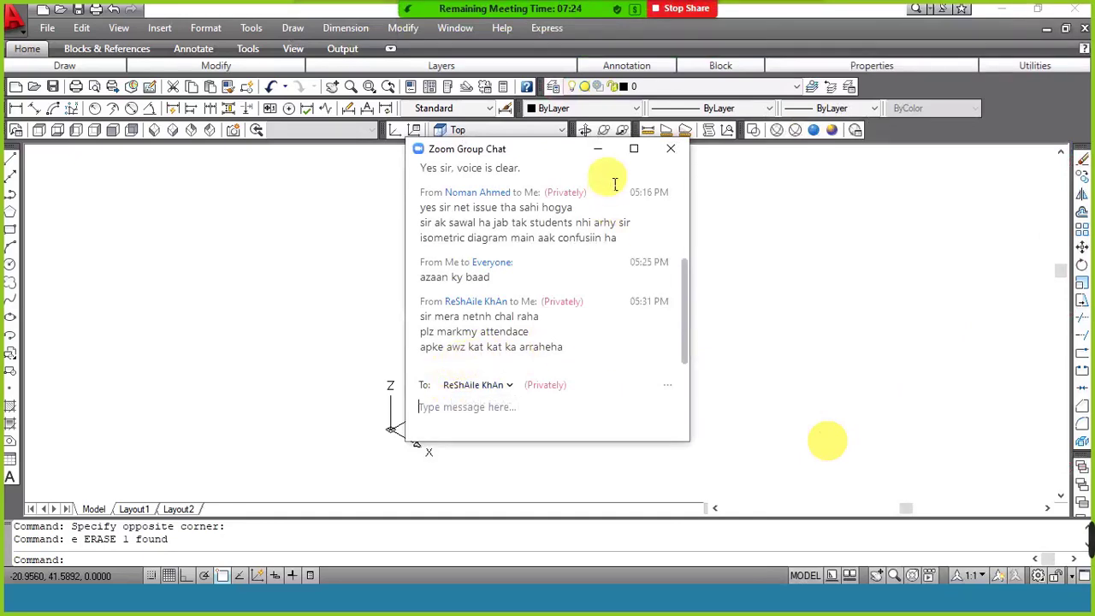
pyautogui.click(598, 154)
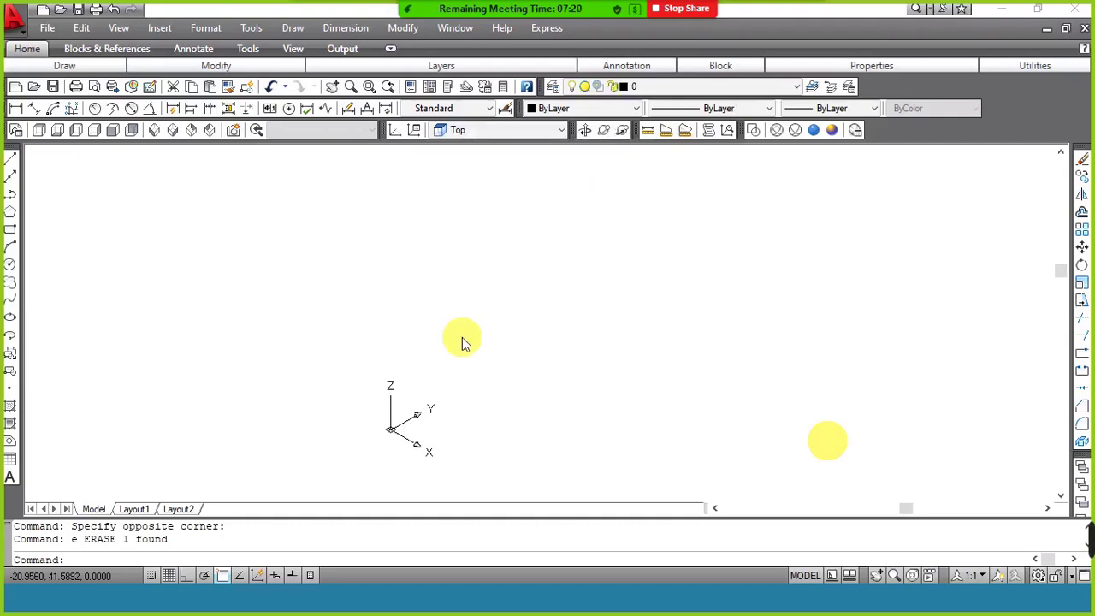
pyautogui.hotkey('alt', 'Tab')
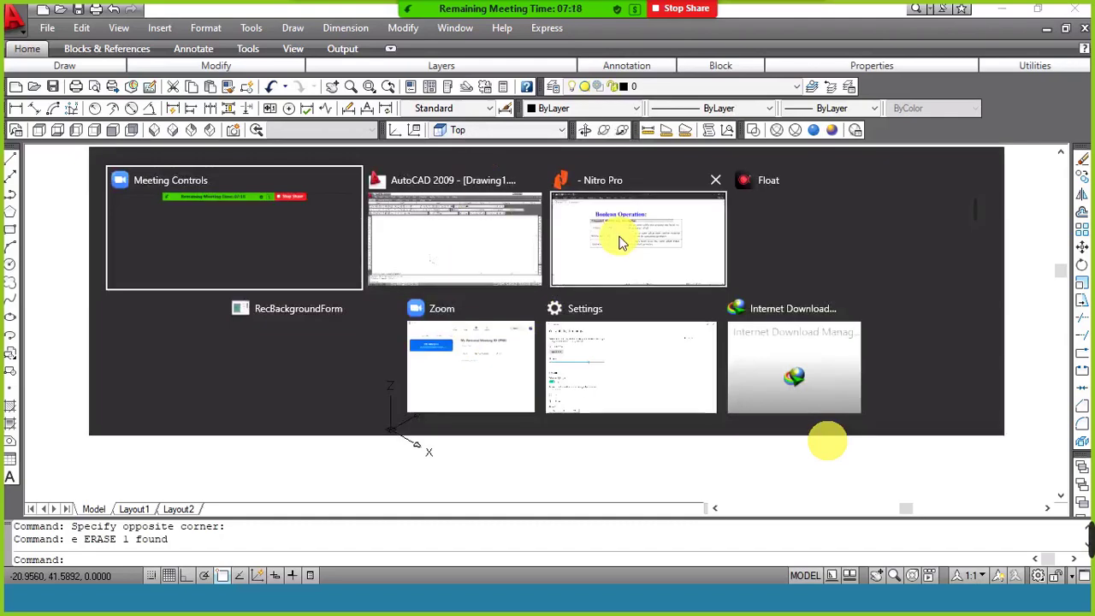
# Open the Assignment 11 PDF in Nitro Pro and scroll back to LAB TASK-11's cup exercise.
pyautogui.click(621, 242)
pyautogui.click(128, 61)
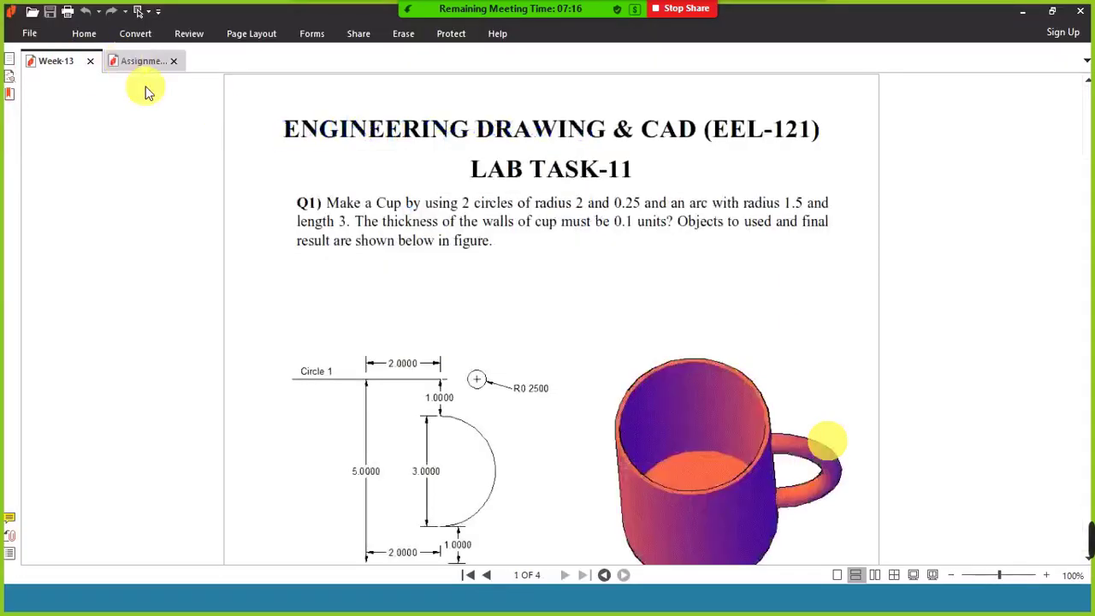
pyautogui.scroll(-1, 713, 282)
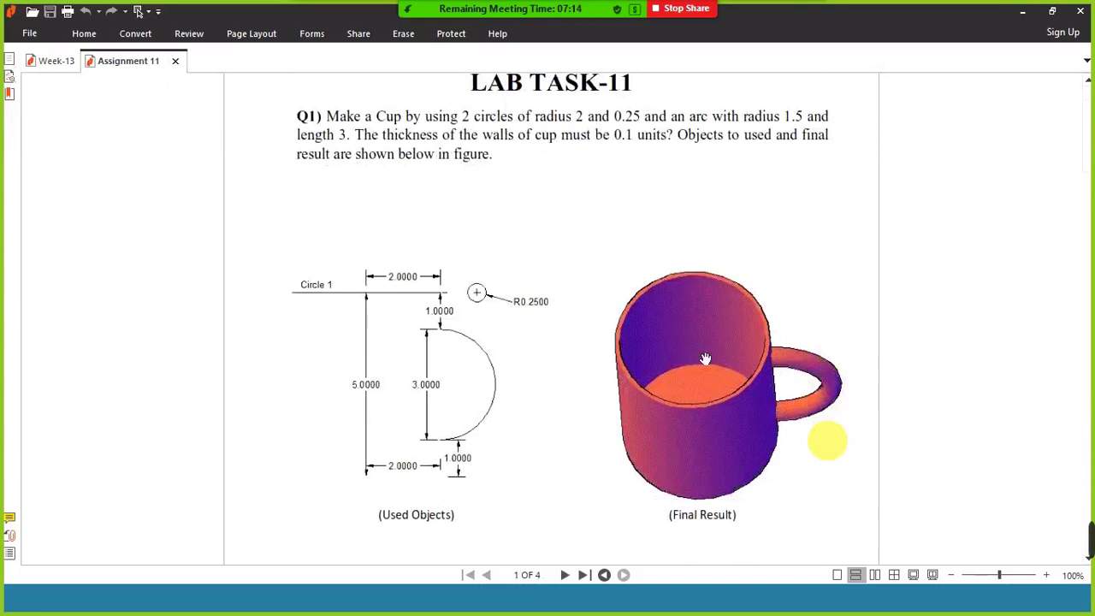
pyautogui.scroll(-2, 709, 197)
pyautogui.scroll(-2, 635, 371)
pyautogui.scroll(-1, 635, 371)
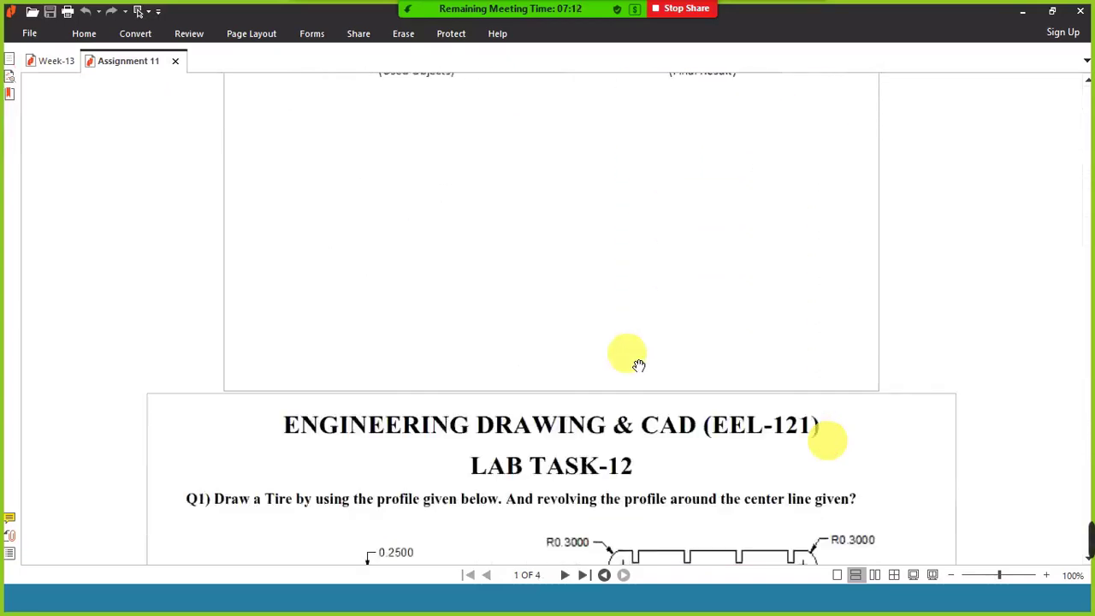
pyautogui.scroll(-2, 639, 364)
pyautogui.scroll(-1, 639, 365)
pyautogui.scroll(-1, 638, 365)
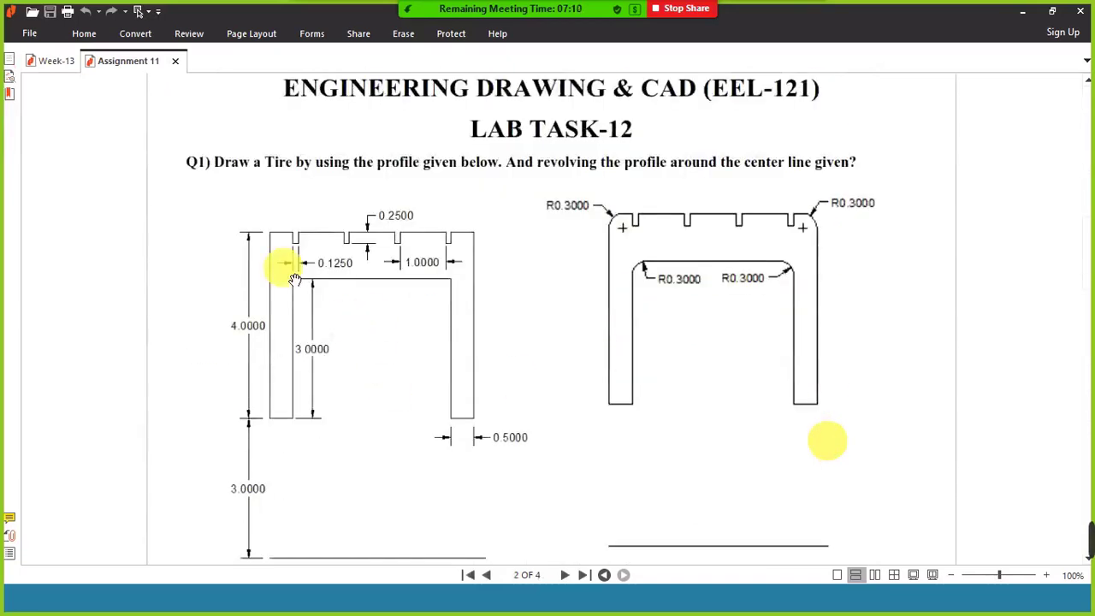
pyautogui.scroll(-2, 569, 308)
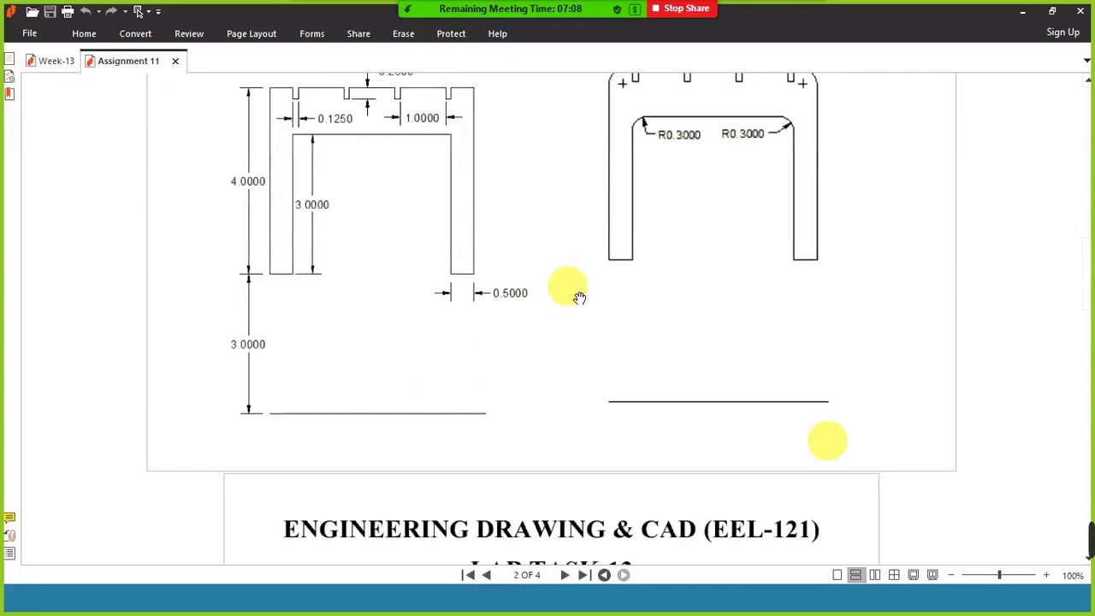
pyautogui.scroll(-2, 579, 295)
pyautogui.scroll(-2, 573, 291)
pyautogui.scroll(-1, 567, 285)
pyautogui.scroll(-1, 569, 287)
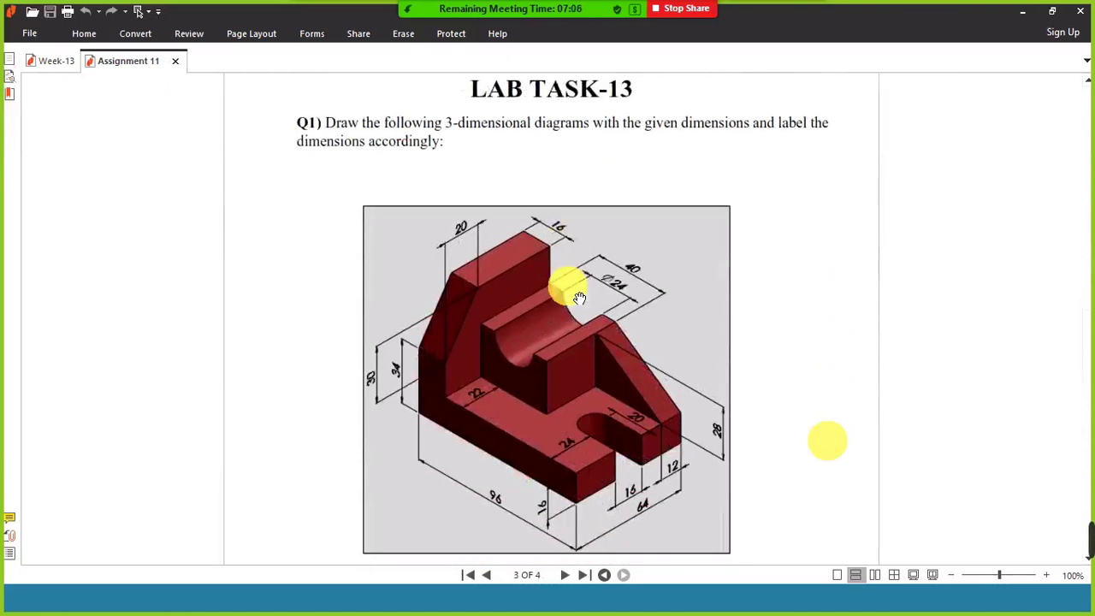
pyautogui.scroll(3, 599, 295)
pyautogui.scroll(2, 633, 291)
pyautogui.scroll(6, 633, 291)
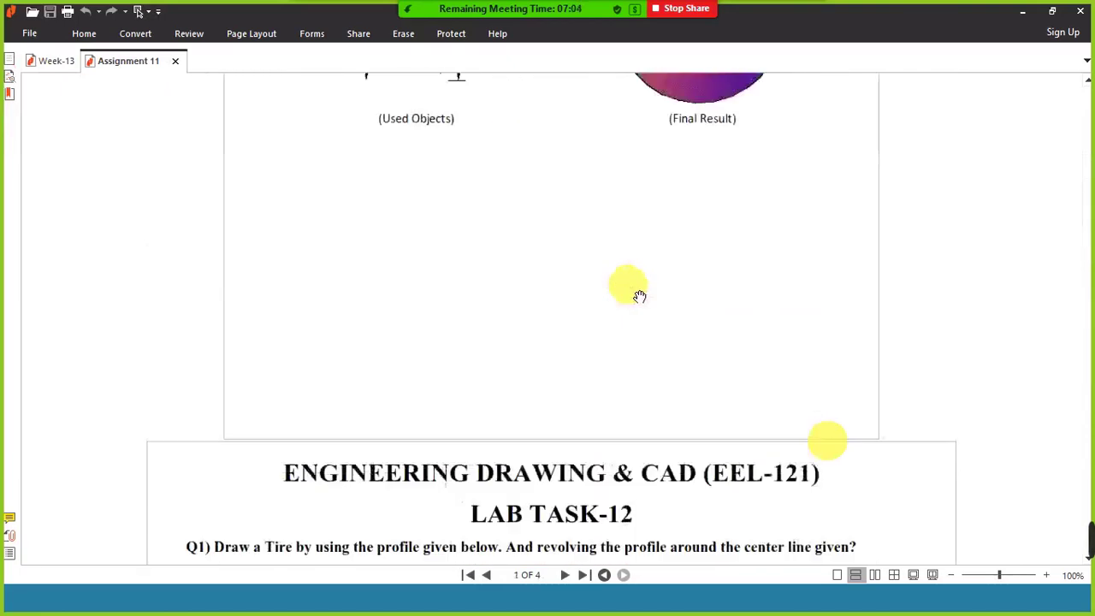
pyautogui.scroll(3, 637, 293)
pyautogui.scroll(1, 639, 296)
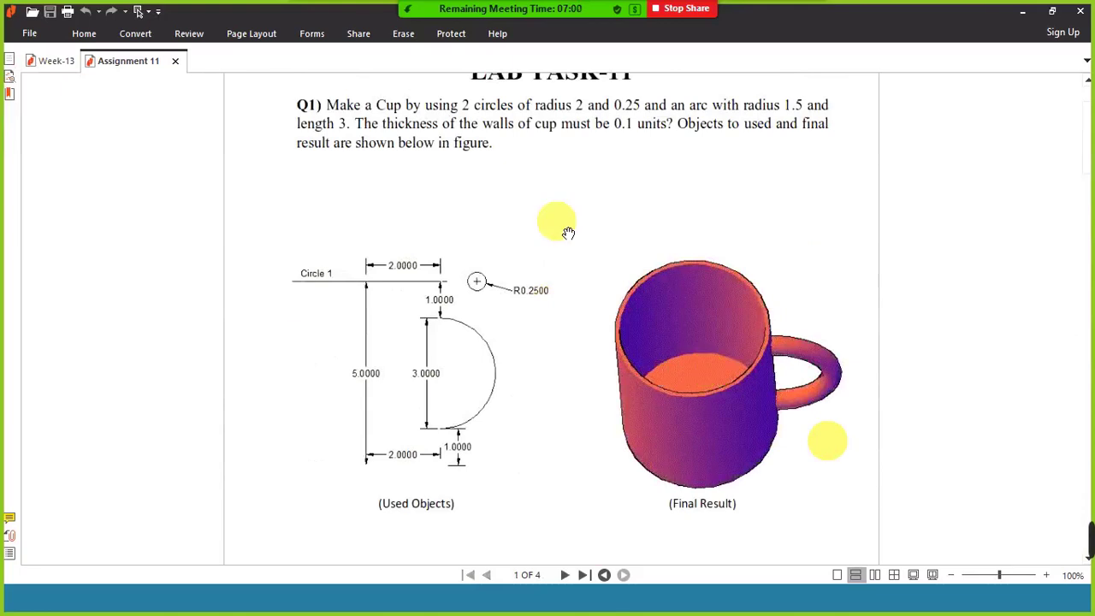
pyautogui.scroll(1, 567, 244)
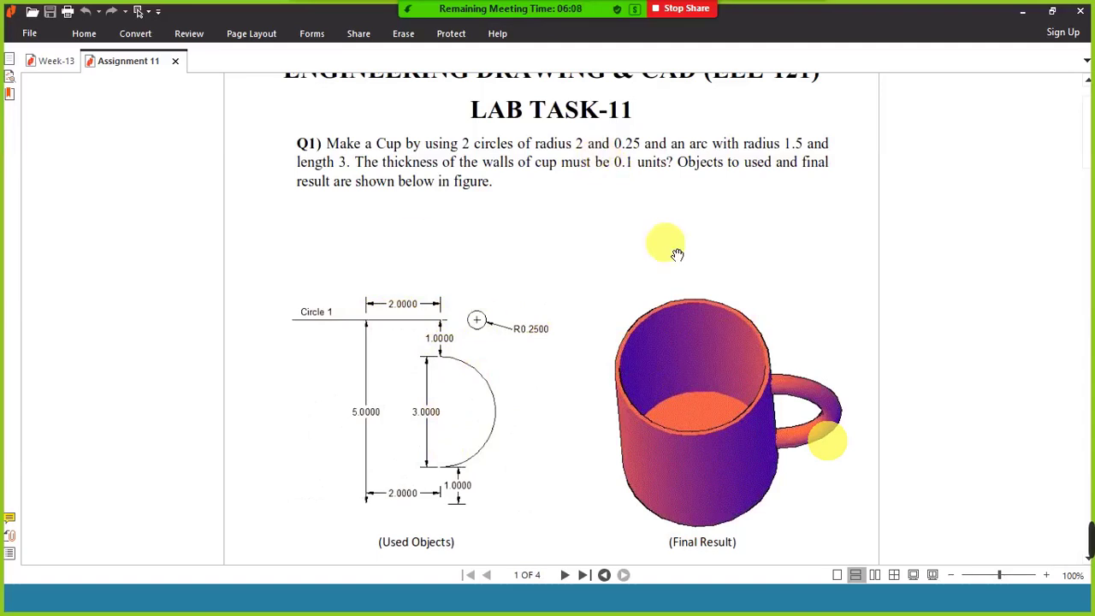
pyautogui.moveTo(677, 253); pyautogui.dragTo(677, 241)
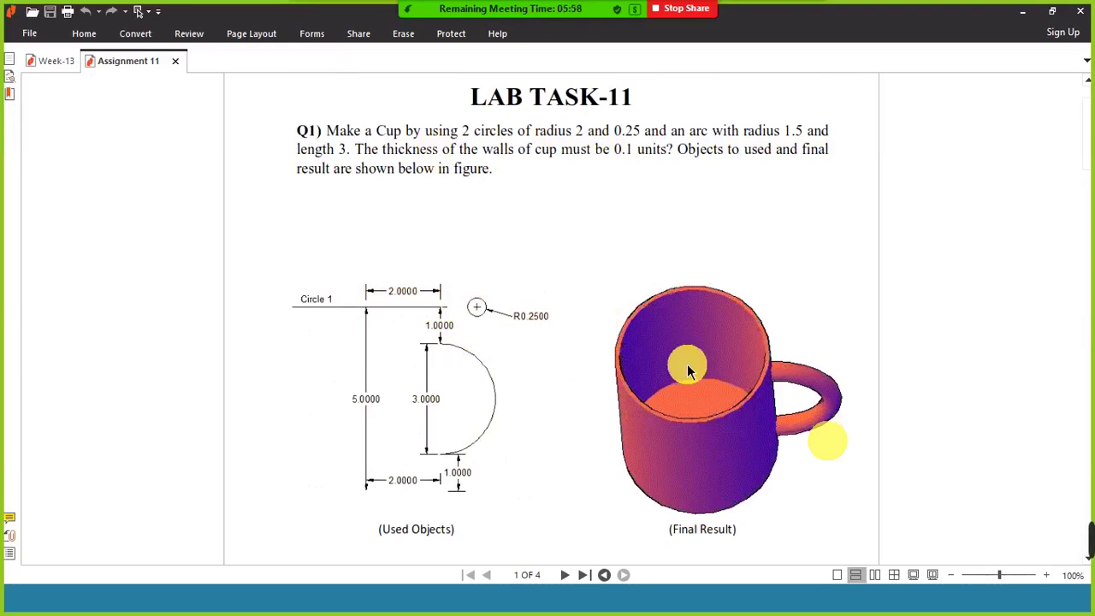
pyautogui.hotkey('alt', 'Tab')
pyautogui.hotkey('alt', 'Tab')
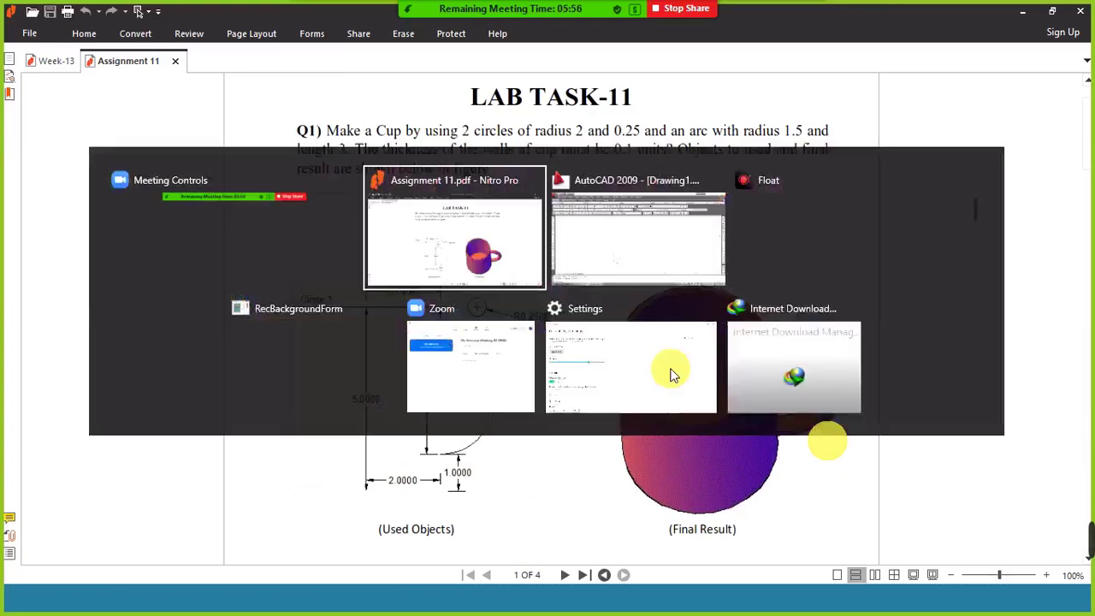
# Back in AutoCAD, switch to Top view and draw a circle of radius 2.
pyautogui.click(606, 214)
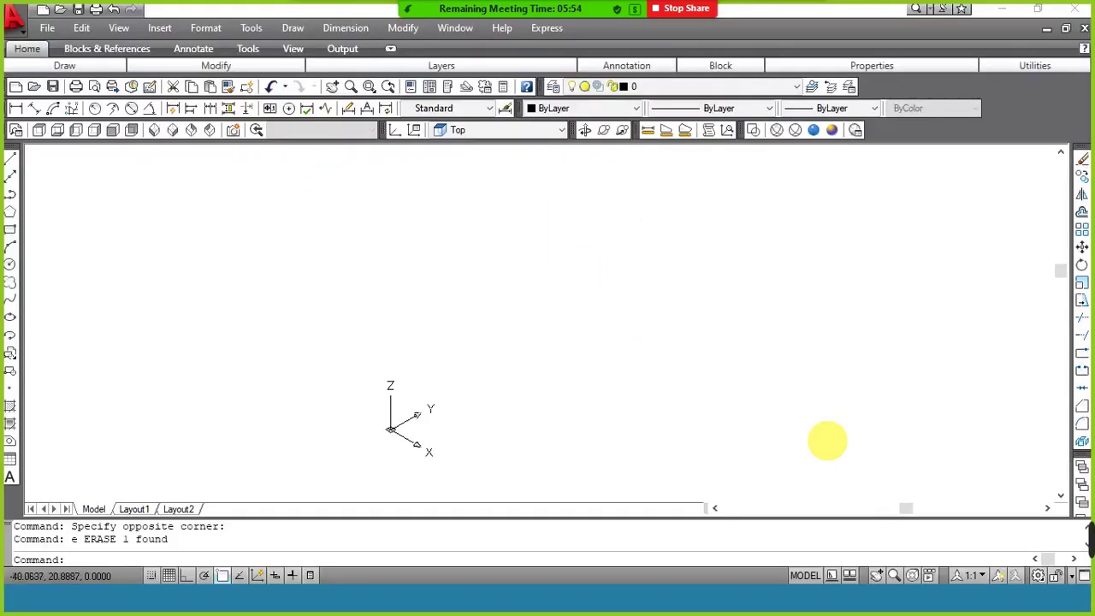
pyautogui.click(500, 129)
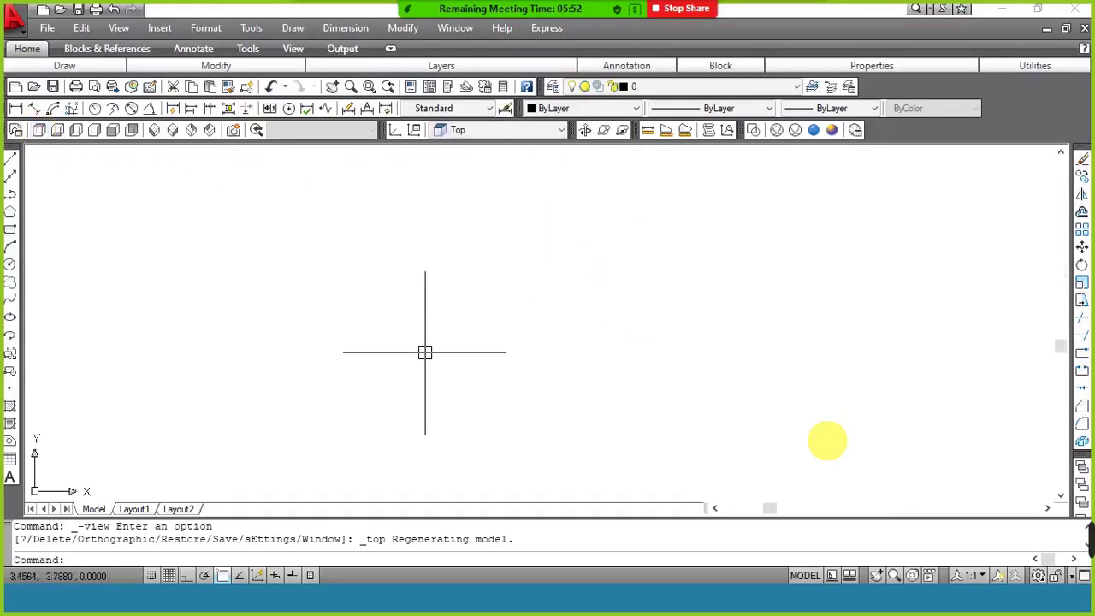
pyautogui.write('c')
pyautogui.press('Return')
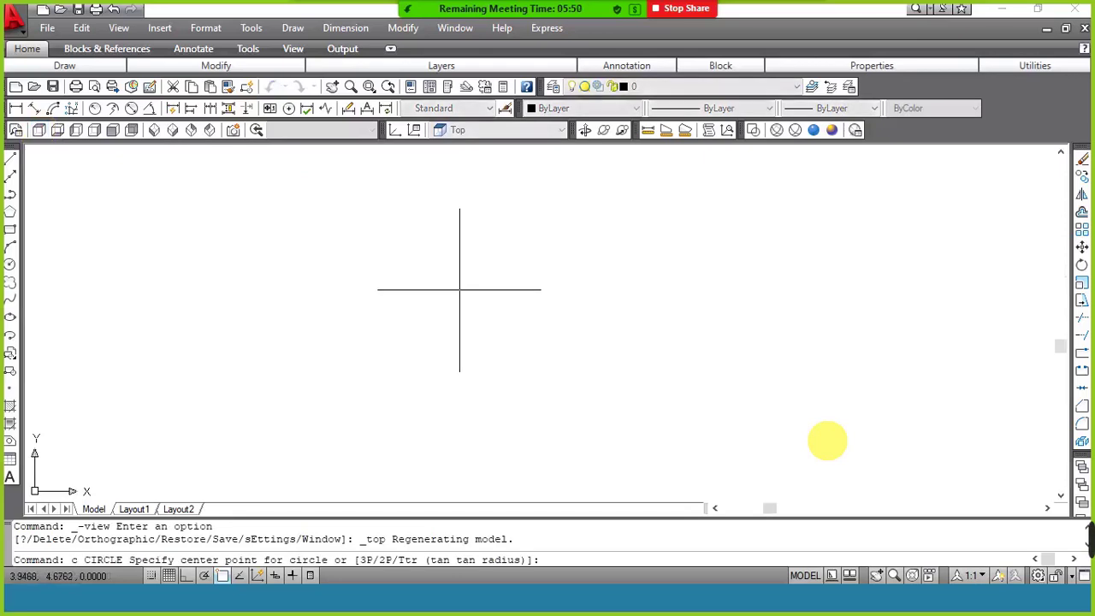
pyautogui.click(467, 285)
pyautogui.write('2')
pyautogui.press('Return')
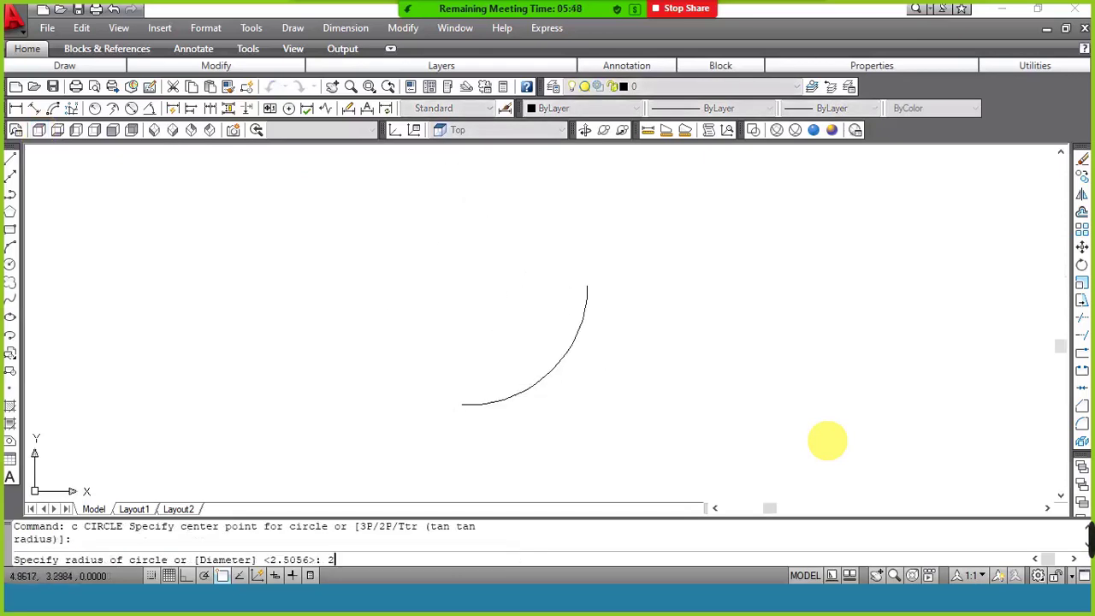
# Draw a concentric circle of radius 1.9 and switch to SE Isometric view.
pyautogui.press('Return')
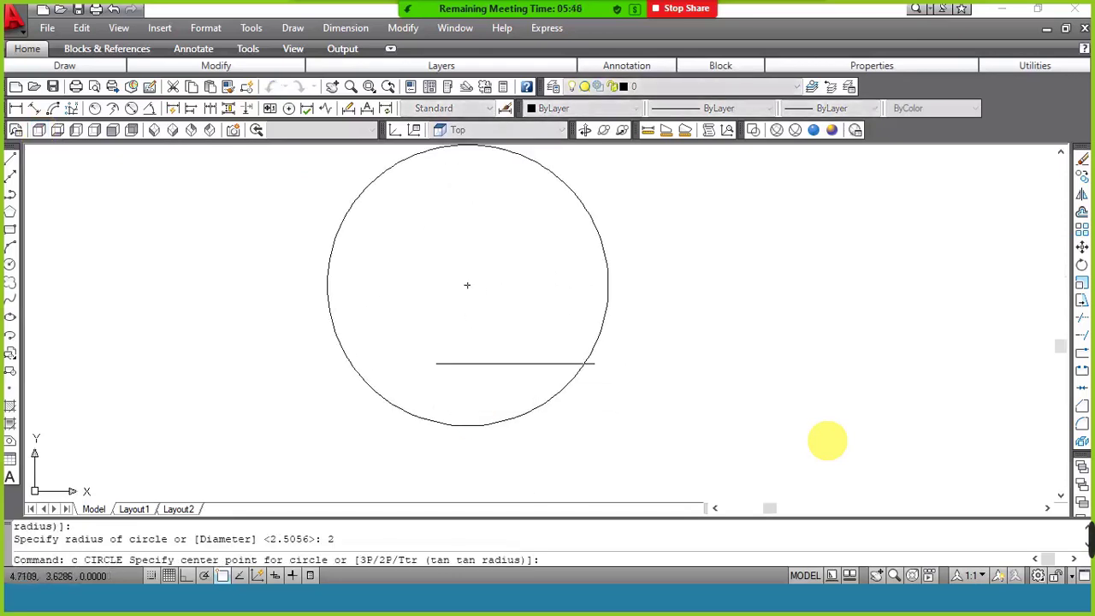
pyautogui.click(467, 284)
pyautogui.write('1.9')
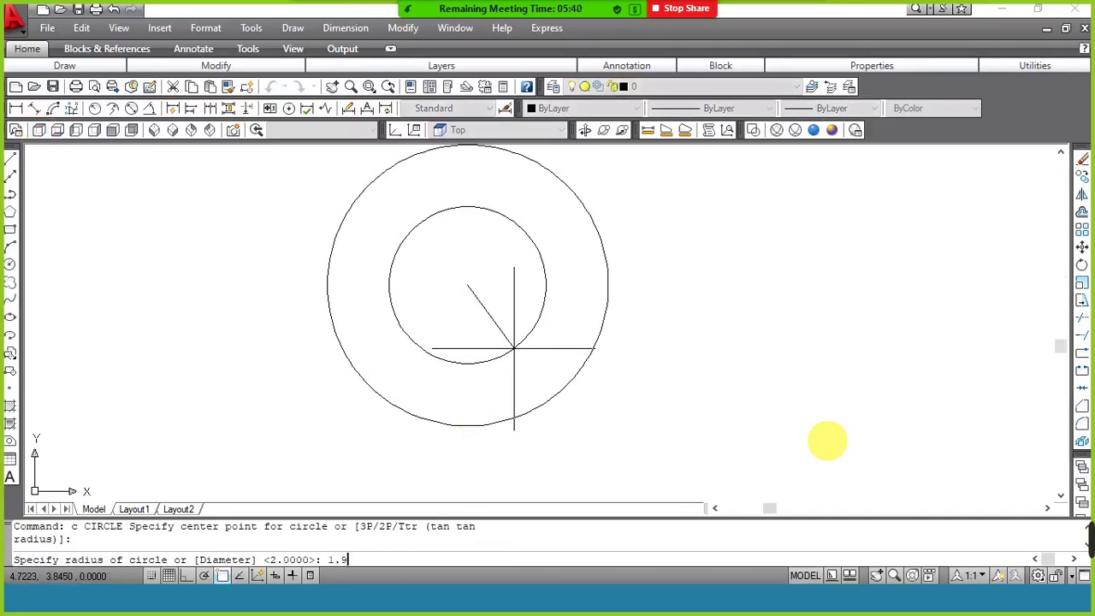
pyautogui.press('Return')
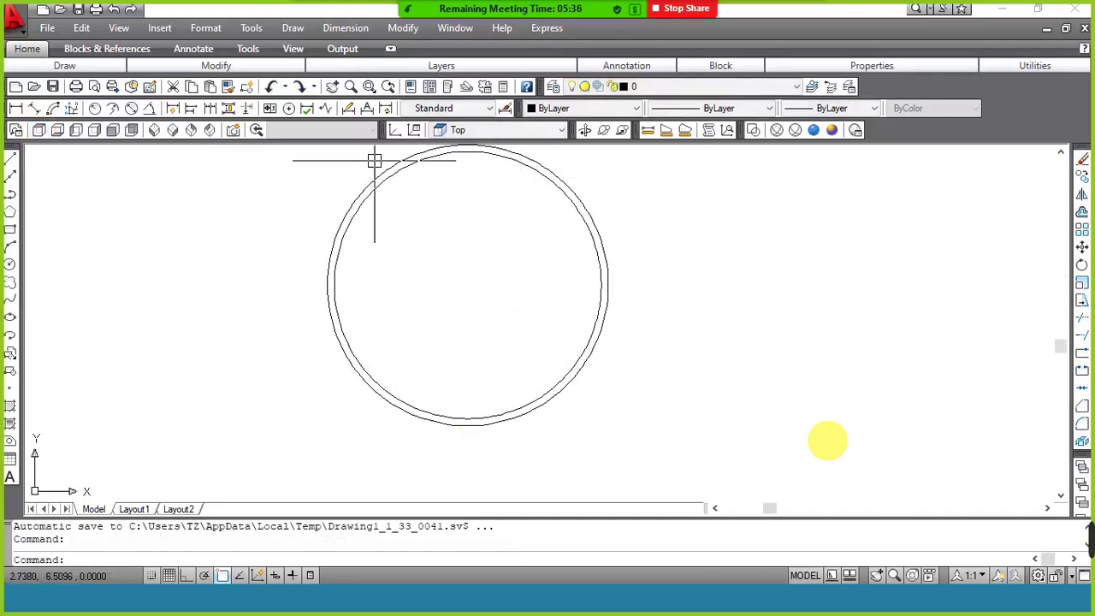
pyautogui.click(173, 131)
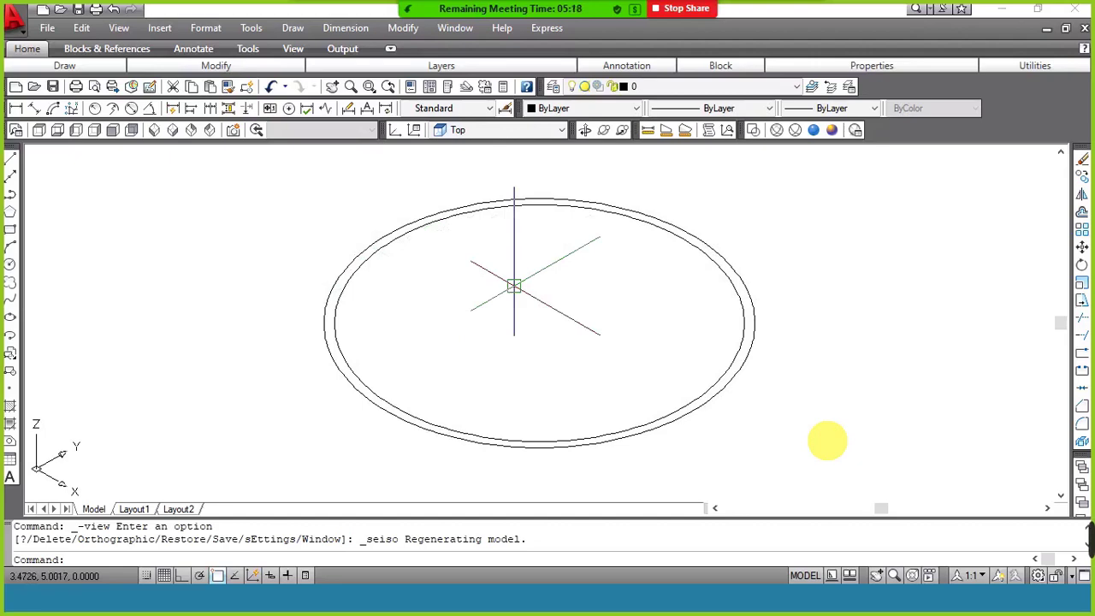
# Move the inner circle 0.1 units straight up from its centre with Ortho on.
pyautogui.write('m')
pyautogui.press('Return')
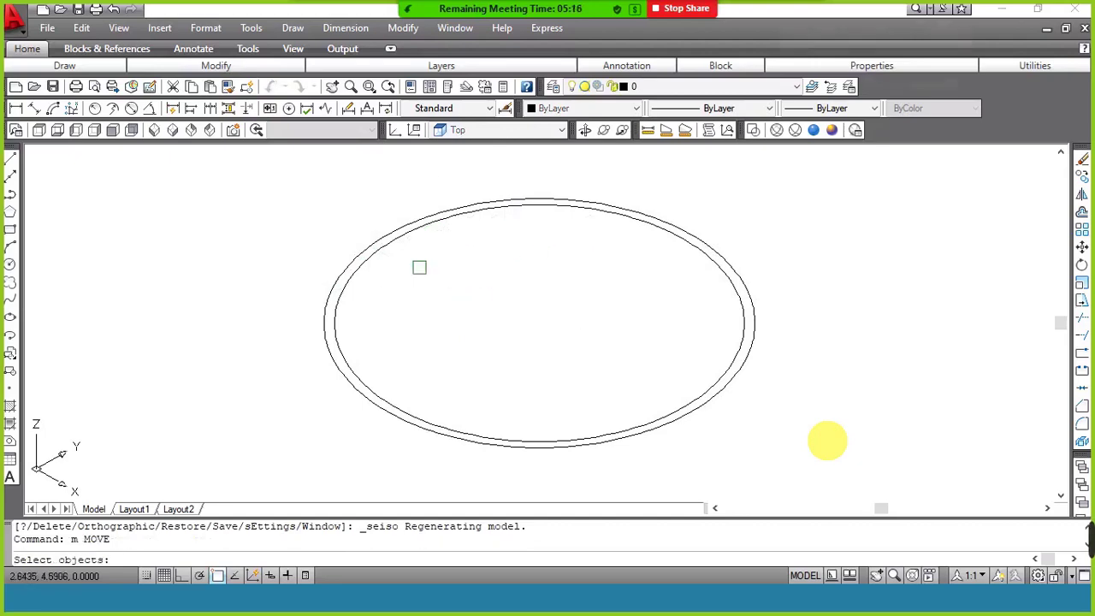
pyautogui.click(373, 254)
pyautogui.press('Return')
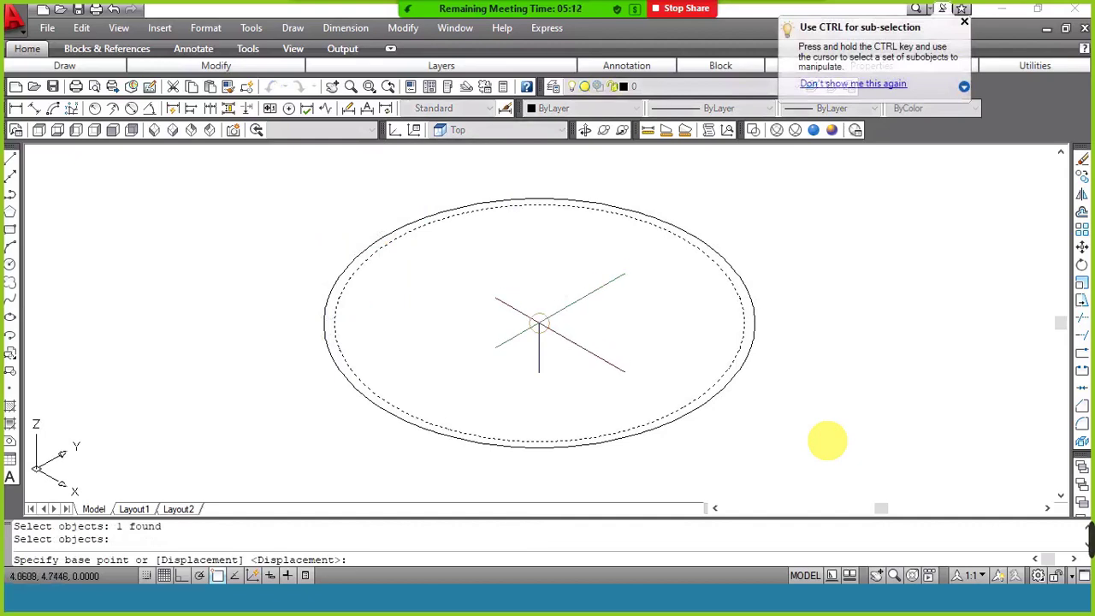
pyautogui.click(539, 322)
pyautogui.press('F8')
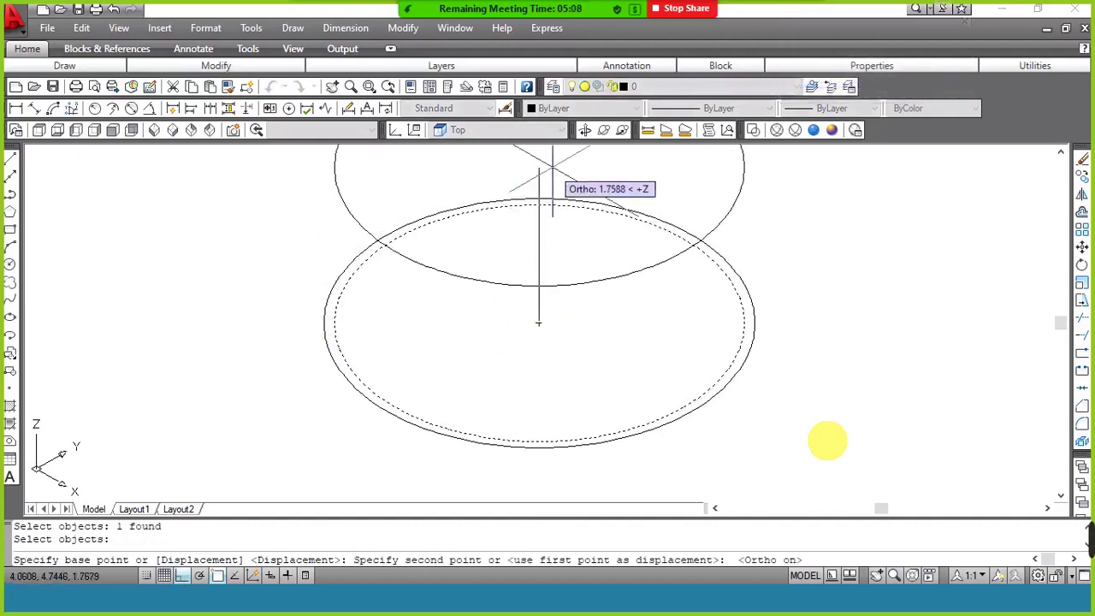
pyautogui.write('.1')
pyautogui.press('Return')
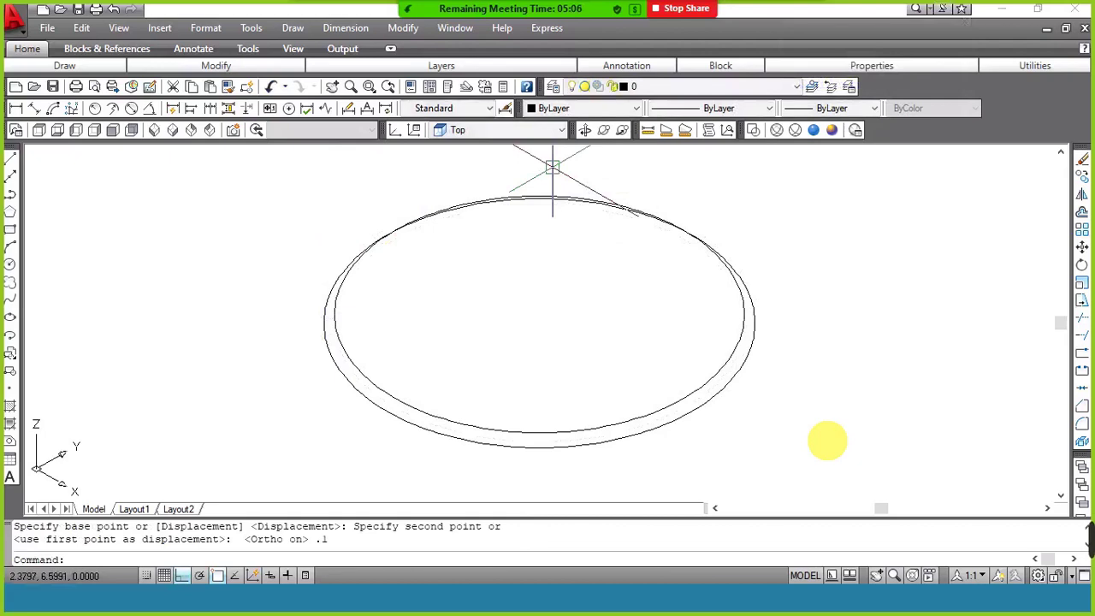
# Orbit to check the circles' heights, then return to SE Isometric view.
pyautogui.click(585, 130)
pyautogui.moveTo(592, 264); pyautogui.dragTo(591, 285)
pyautogui.rightClick(590, 278)
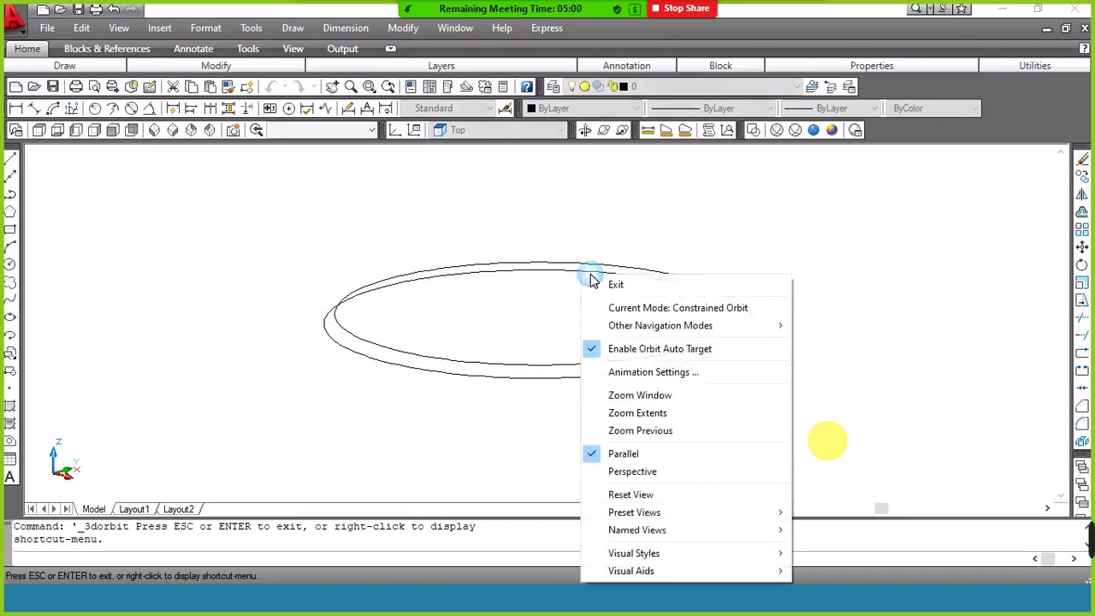
pyautogui.click(599, 283)
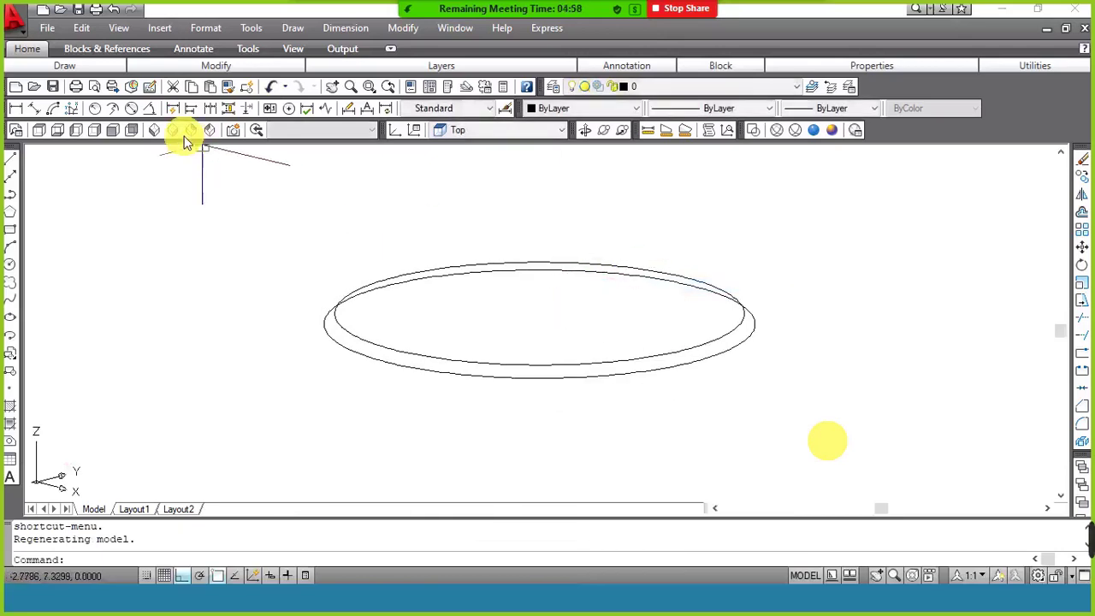
pyautogui.click(173, 131)
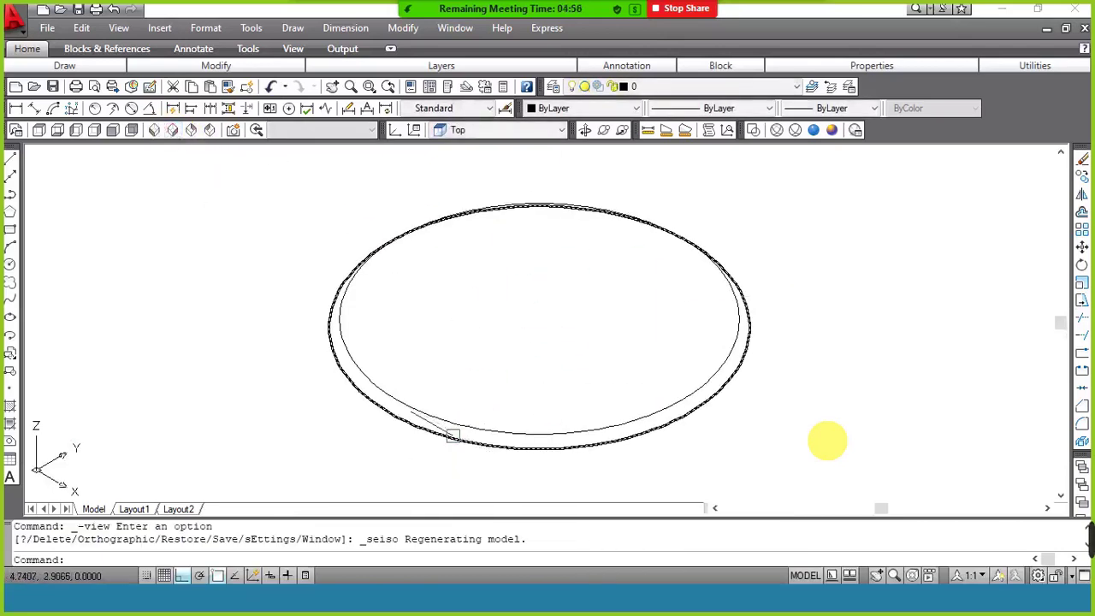
pyautogui.moveTo(453, 434)
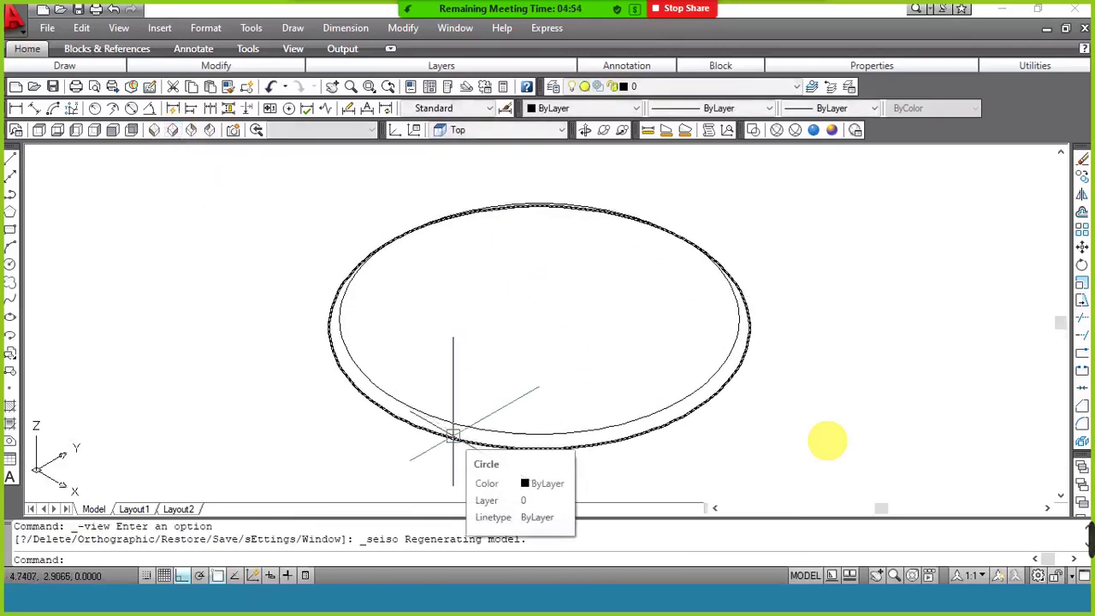
# Extrude the outer circle to a height of 5, checking the value in the assignment PDF.
pyautogui.write('ext')
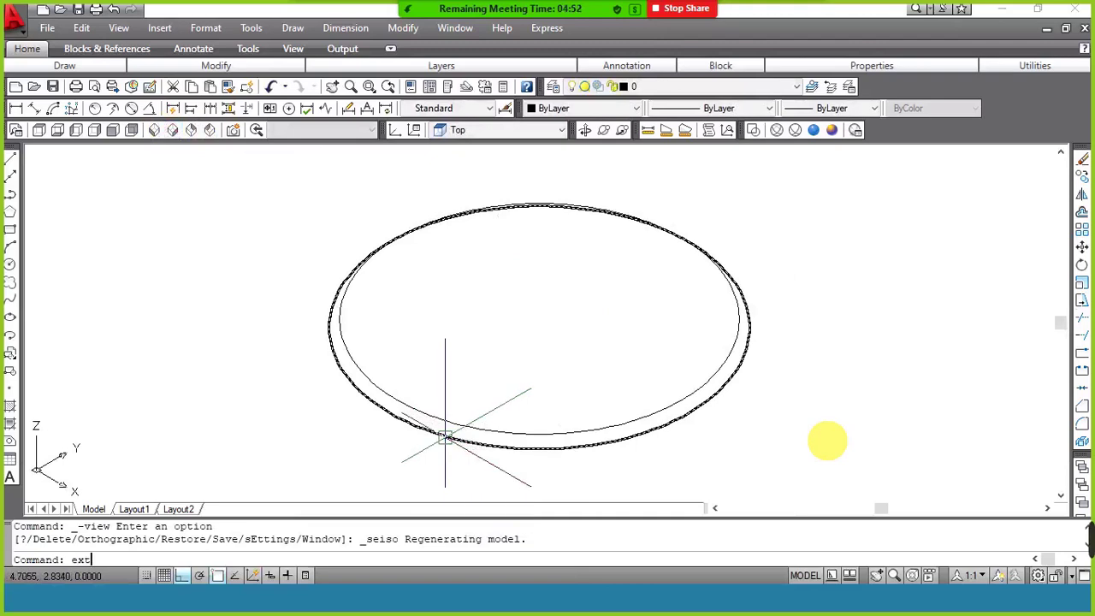
pyautogui.press('Return')
pyautogui.click(415, 426)
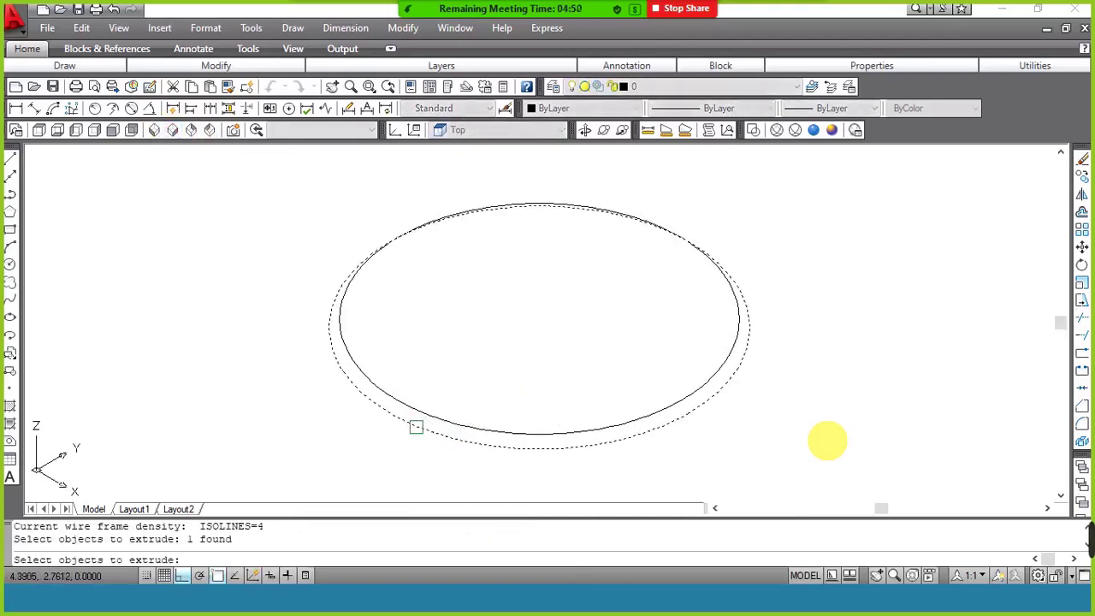
pyautogui.press('Return')
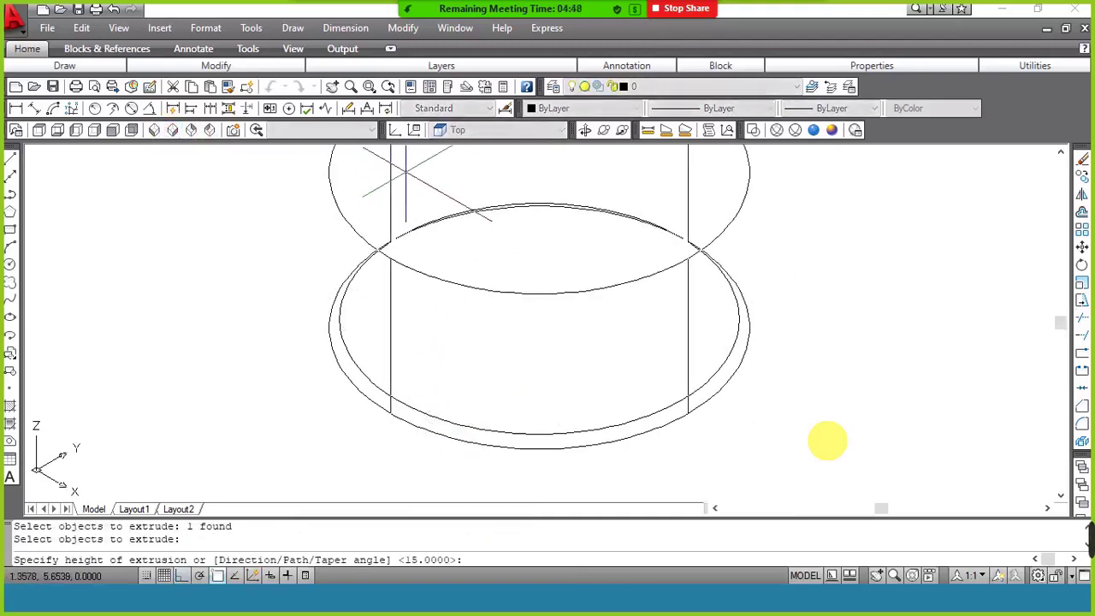
pyautogui.hotkey('alt', 'tab')
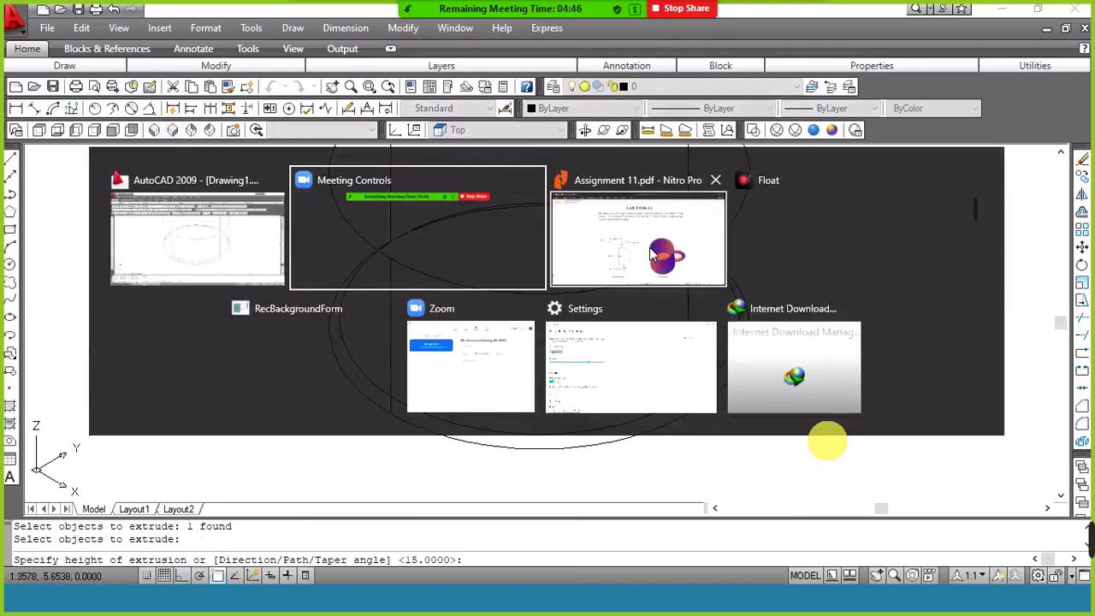
pyautogui.click(646, 258)
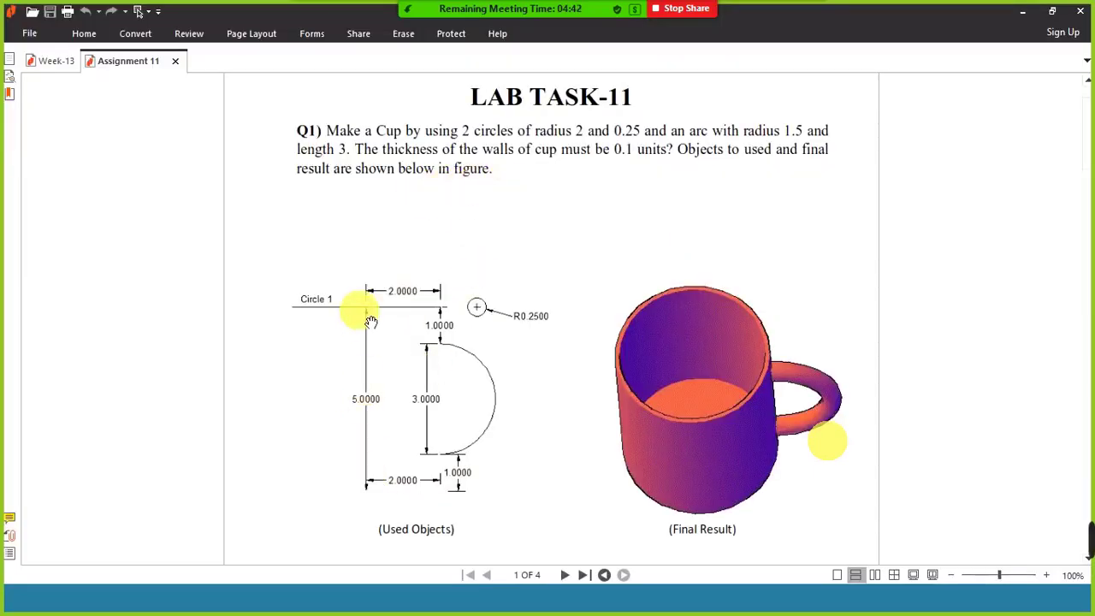
pyautogui.hotkey('alt', 'tab')
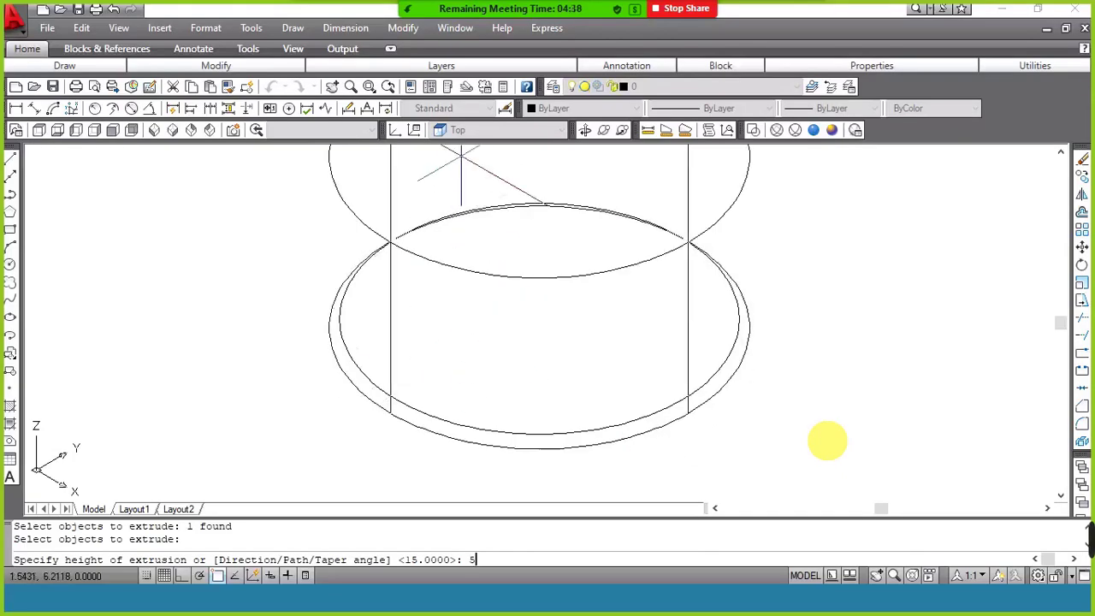
pyautogui.press('Return')
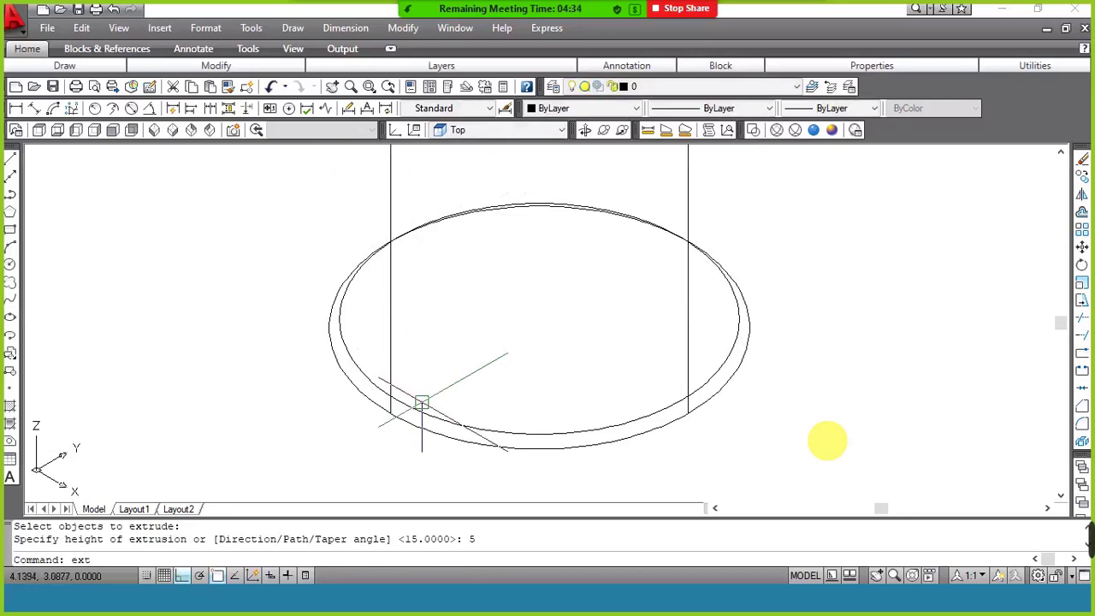
# Extrude the inner circle to a height of 6 and zoom to extents.
pyautogui.press('Return')
pyautogui.click(448, 423)
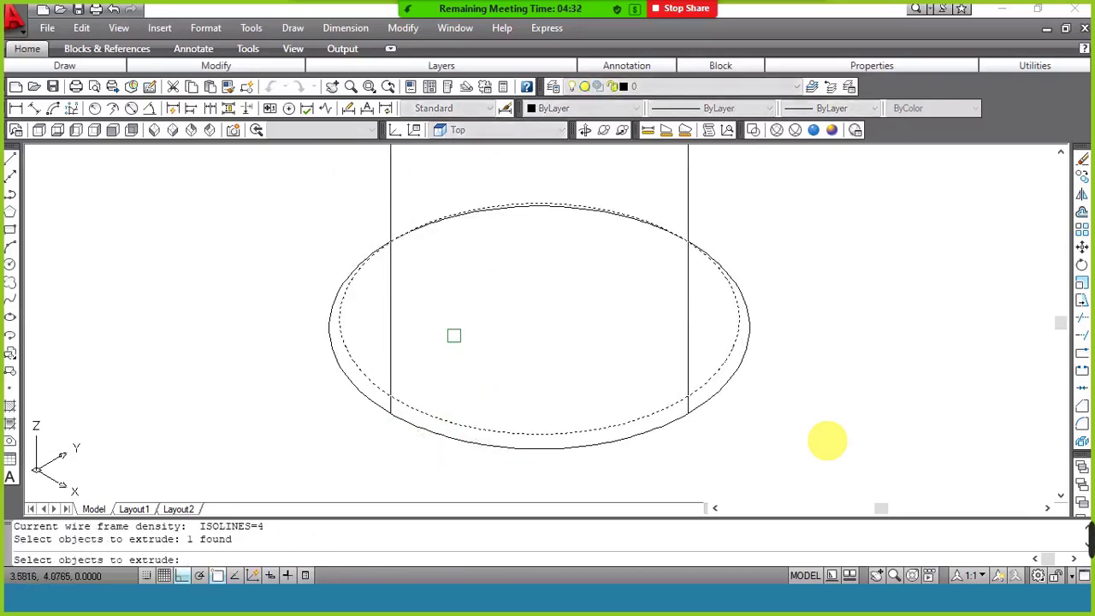
pyautogui.press('Return')
pyautogui.write('6')
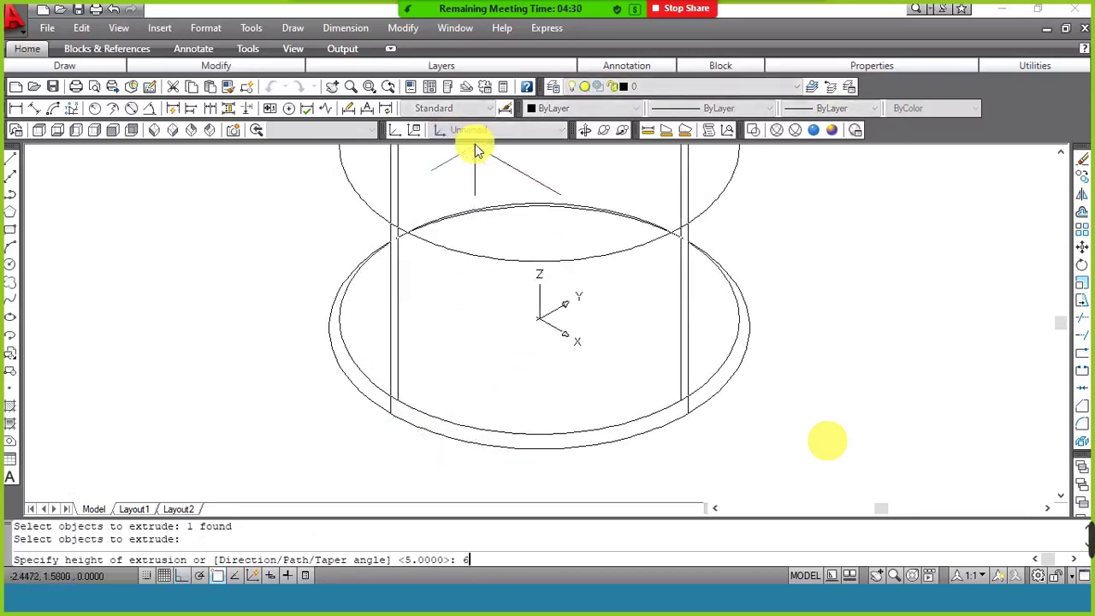
pyautogui.press('Return')
pyautogui.press('Return')
pyautogui.write('e')
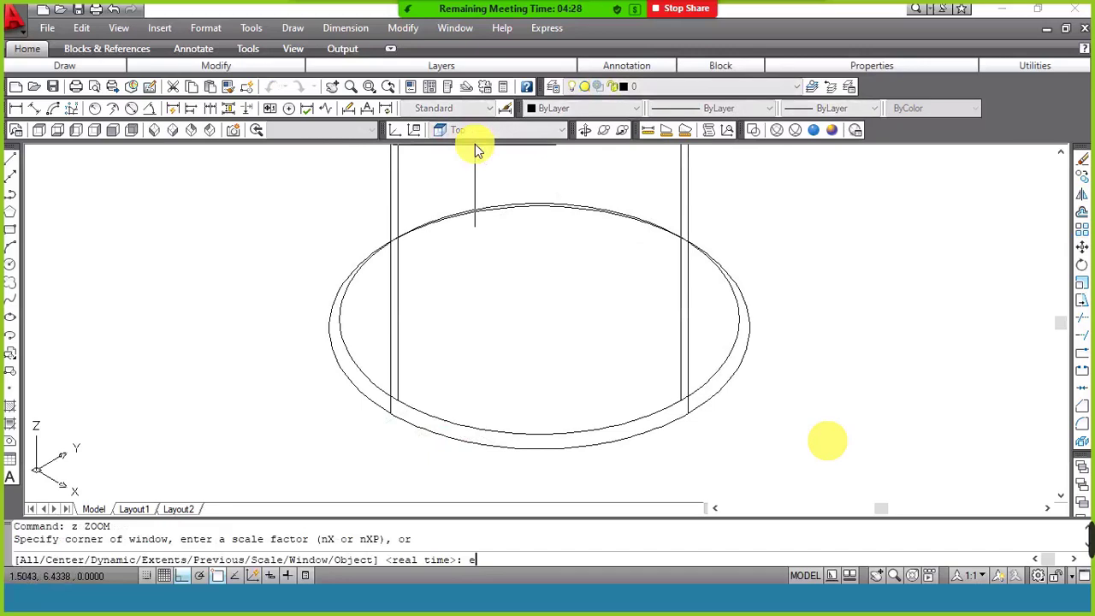
pyautogui.press('Return')
# Shade the model and subtract the inner cylinder from the outer cylinder.
pyautogui.click(834, 131)
pyautogui.write('su')
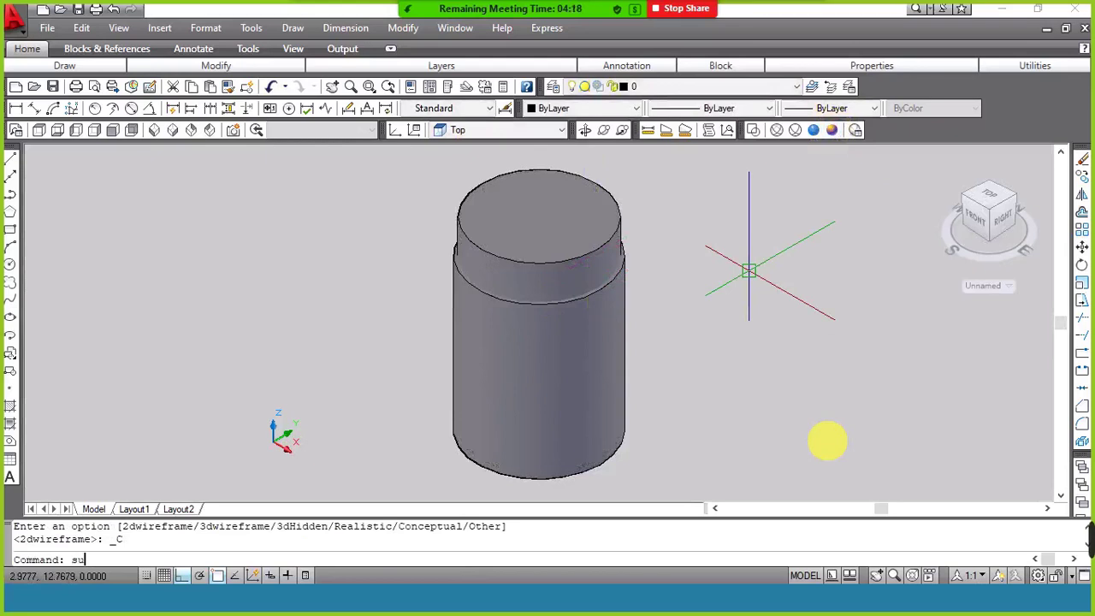
pyautogui.press('Return')
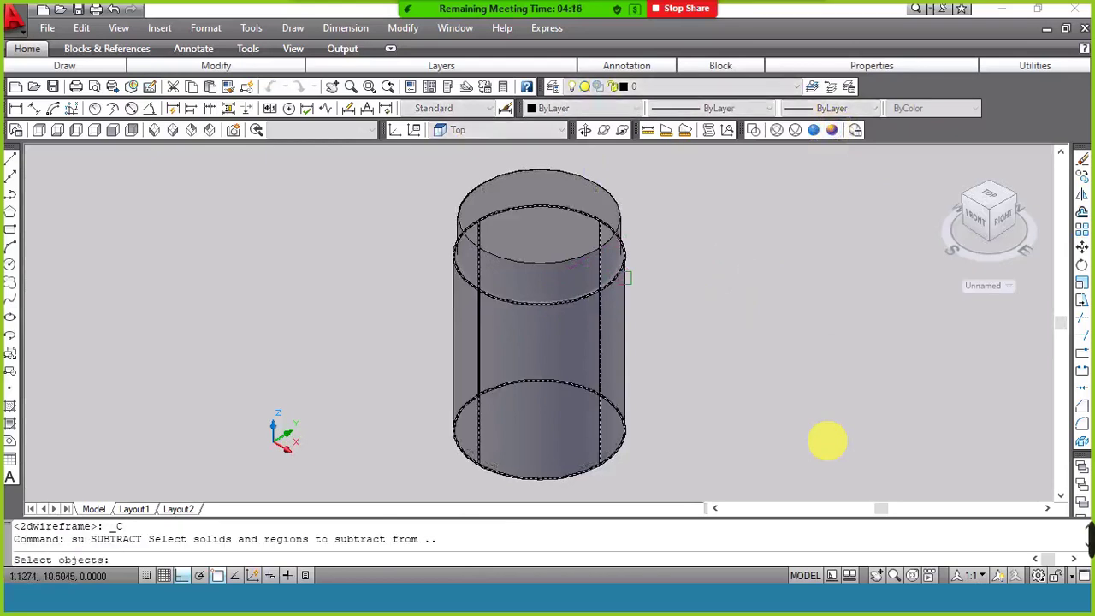
pyautogui.click(625, 277)
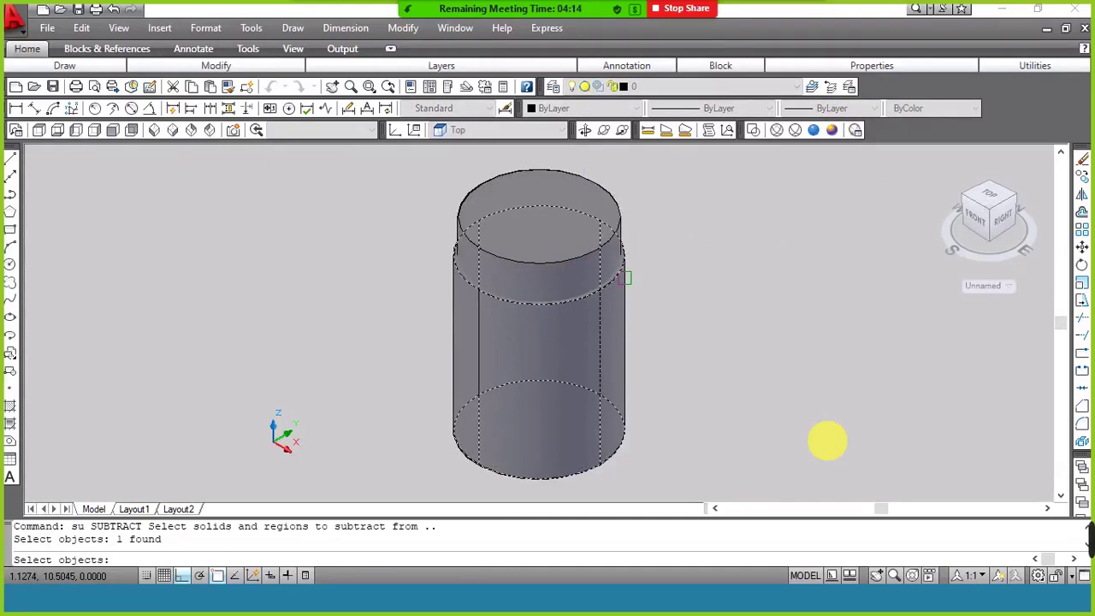
pyautogui.press('Return')
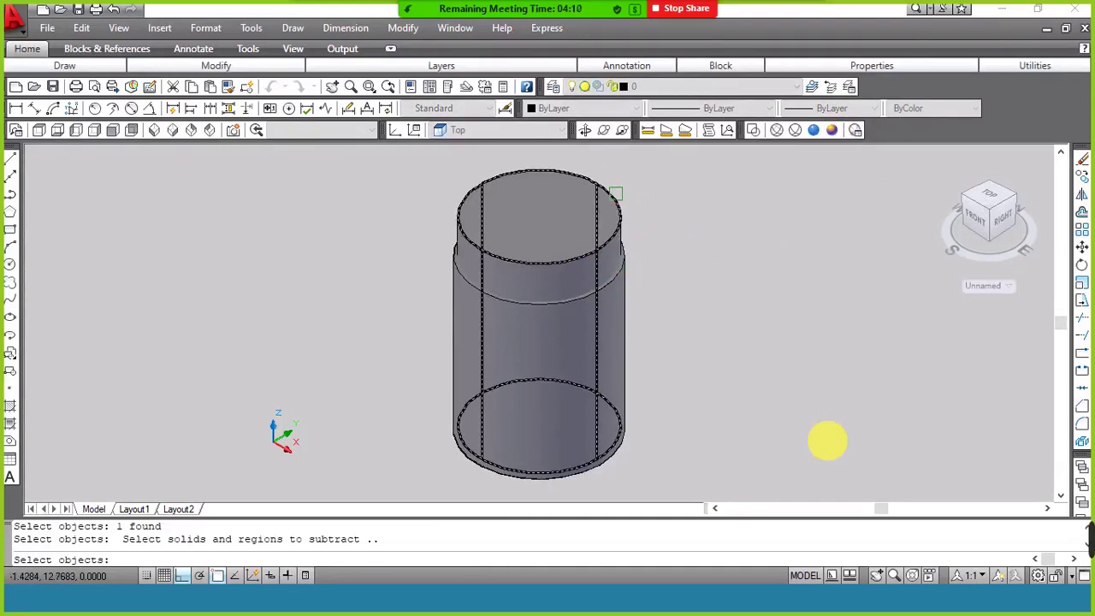
pyautogui.click(615, 194)
pyautogui.press('Return')
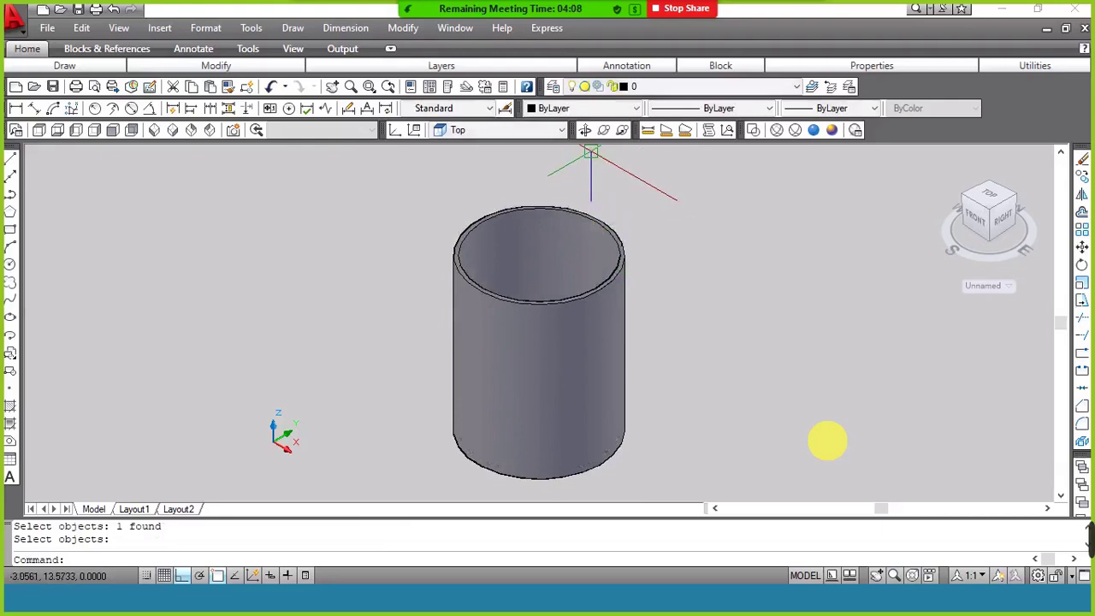
pyautogui.click(586, 134)
# Exit orbit and view the cup from the Front in 2D Wireframe, checking the PDF.
pyautogui.moveTo(582, 219)
pyautogui.mouseDown()
pyautogui.moveTo(604, 325)
pyautogui.moveTo(587, 262)
pyautogui.mouseUp()
pyautogui.rightClick(624, 175)
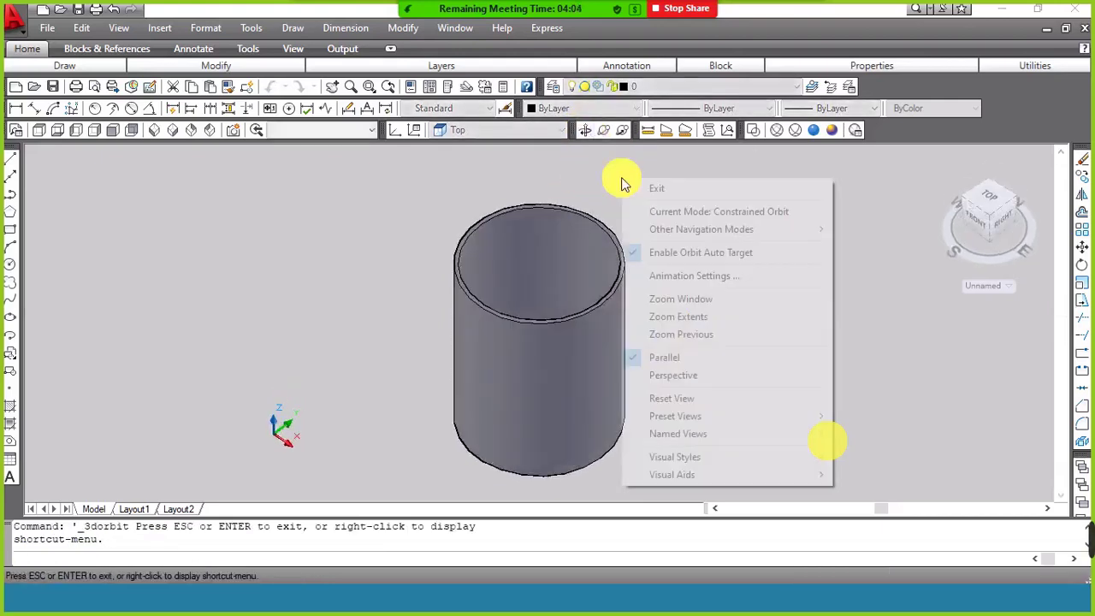
pyautogui.click(641, 187)
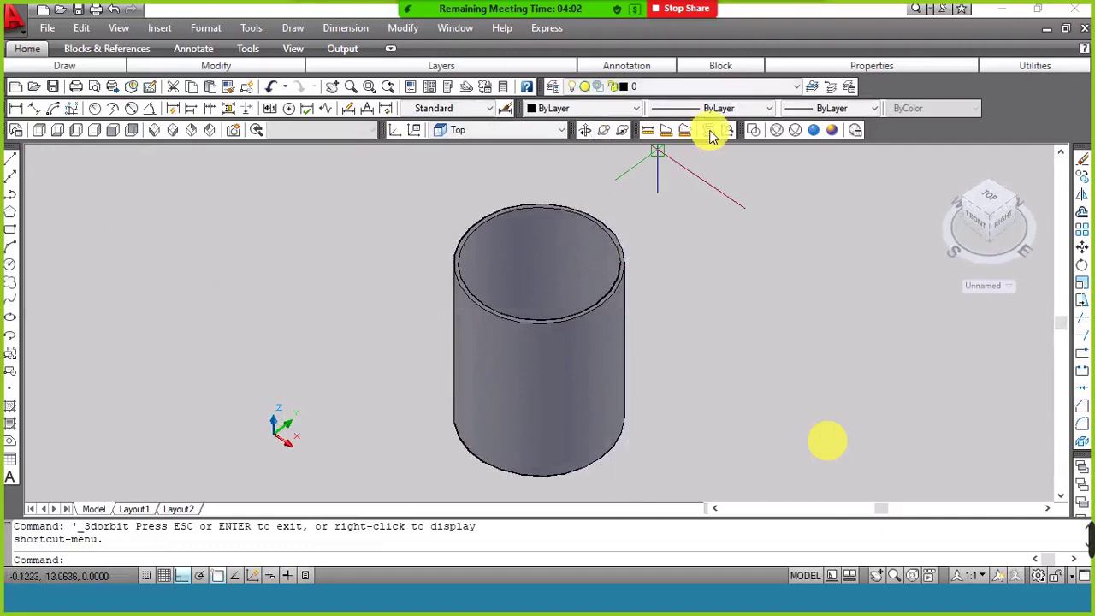
pyautogui.click(752, 129)
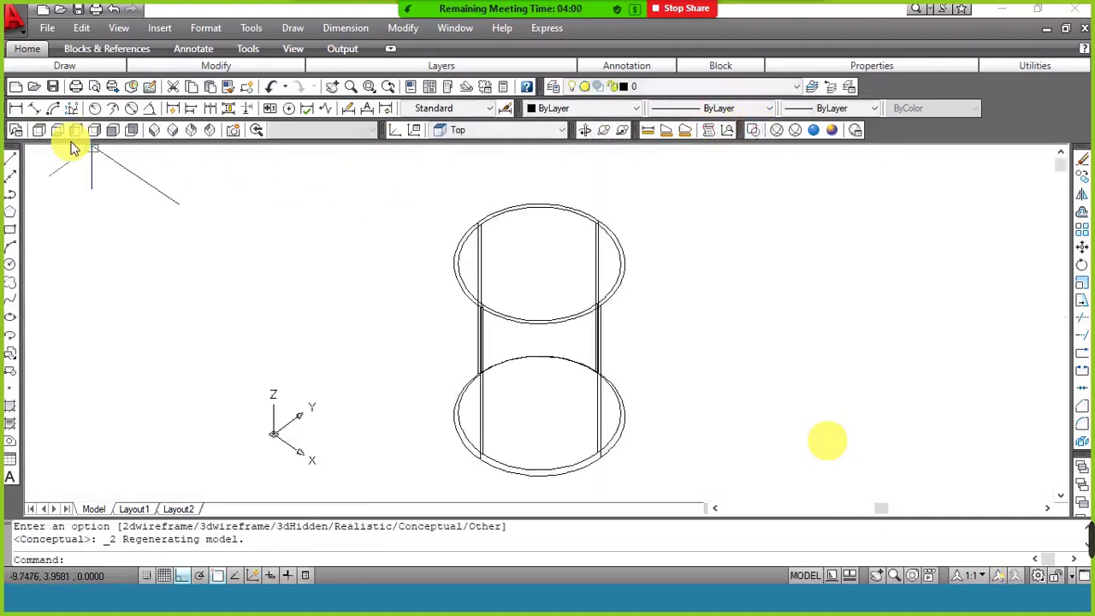
pyautogui.click(112, 131)
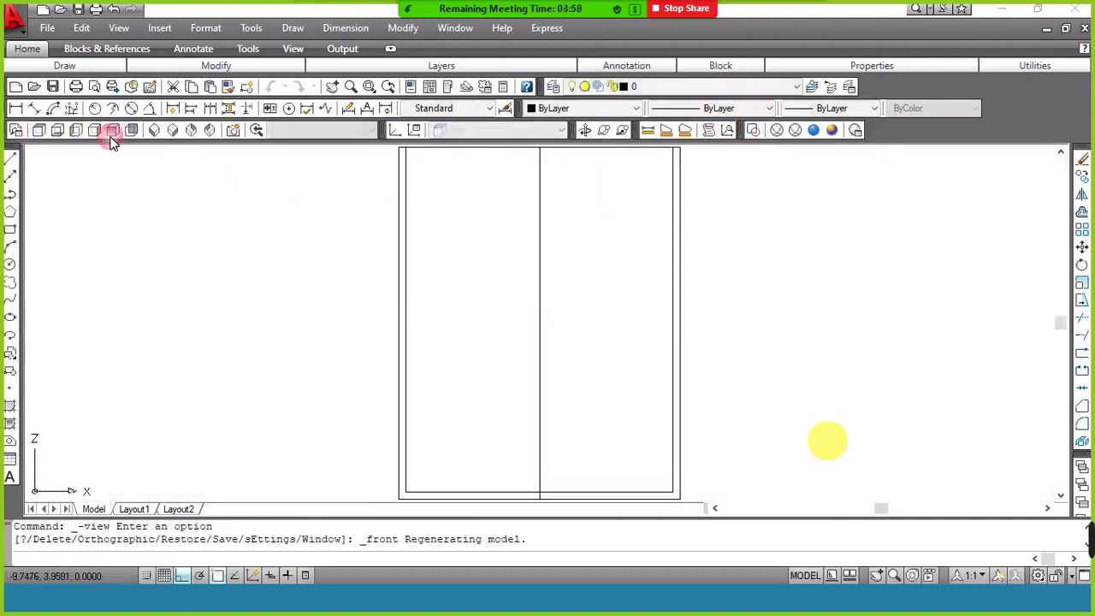
pyautogui.hotkey('alt', 'Tab')
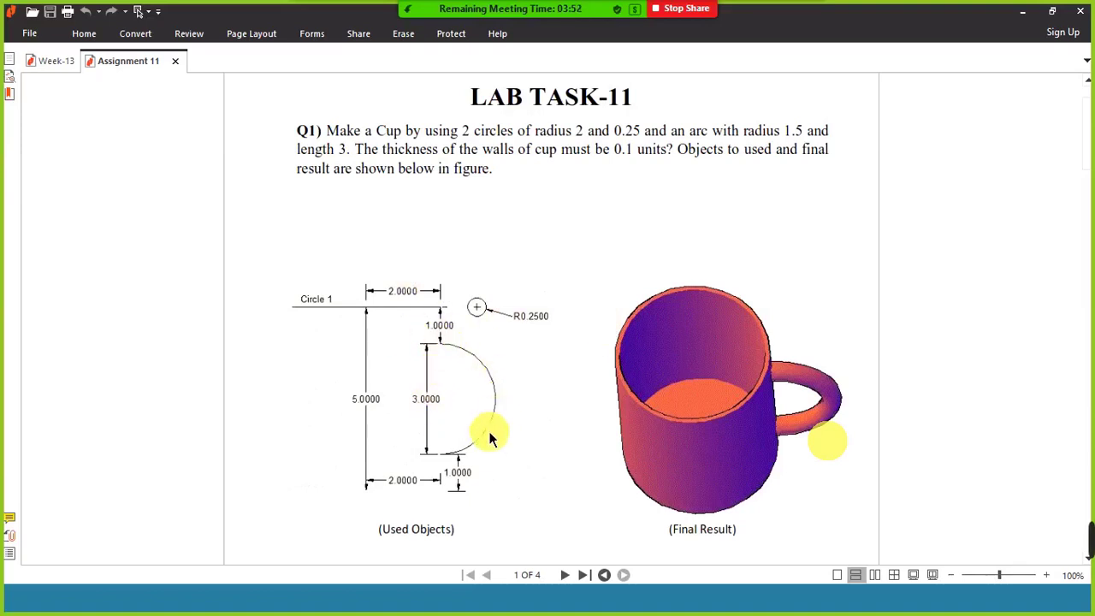
pyautogui.hotkey('alt', 'Tab')
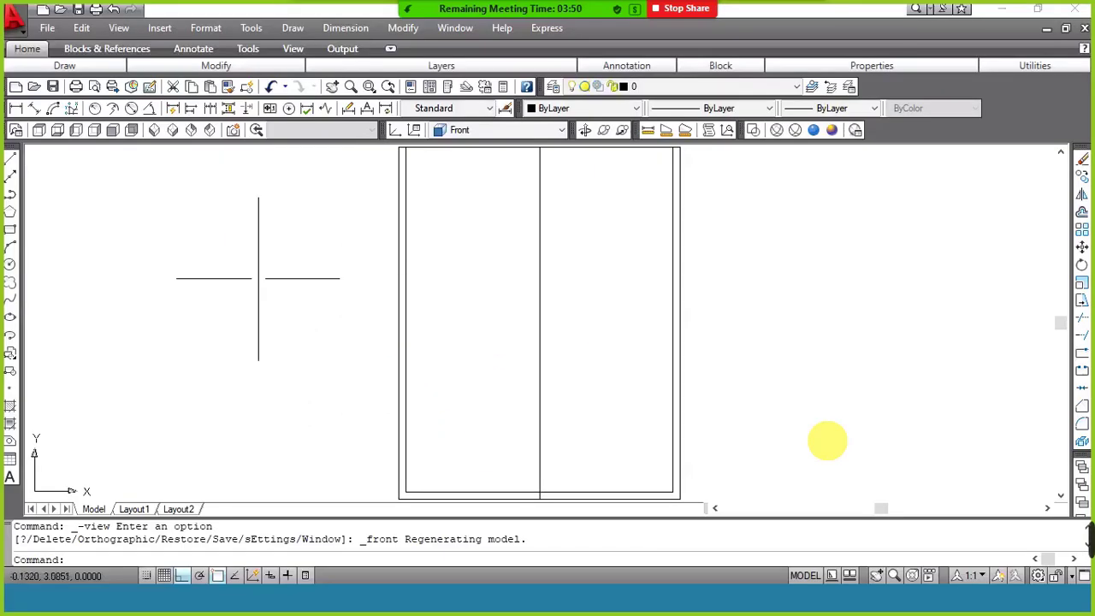
# Draw a 1.5-radius circle left of the cup and start a line at its top quadrant.
pyautogui.write('c')
pyautogui.press('Return')
pyautogui.click(131, 277)
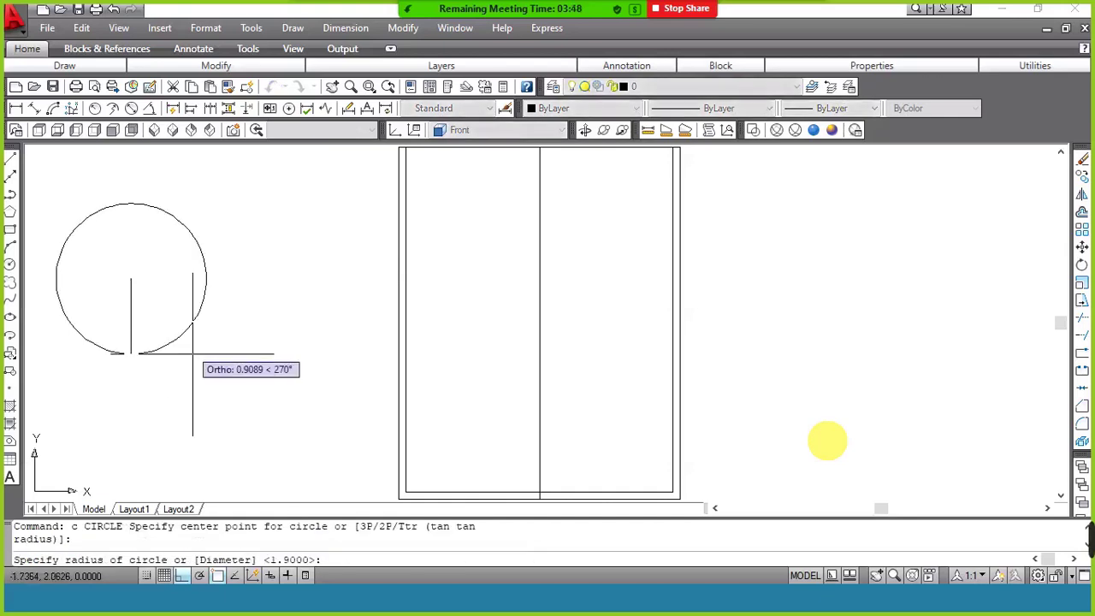
pyautogui.press('Return')
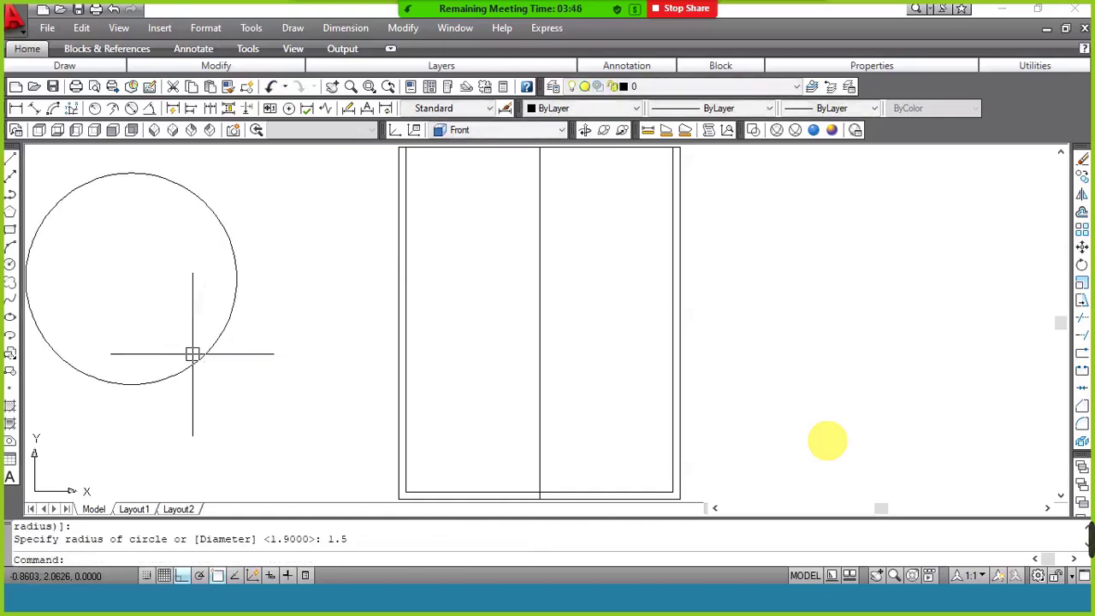
pyautogui.write('l')
pyautogui.press('Return')
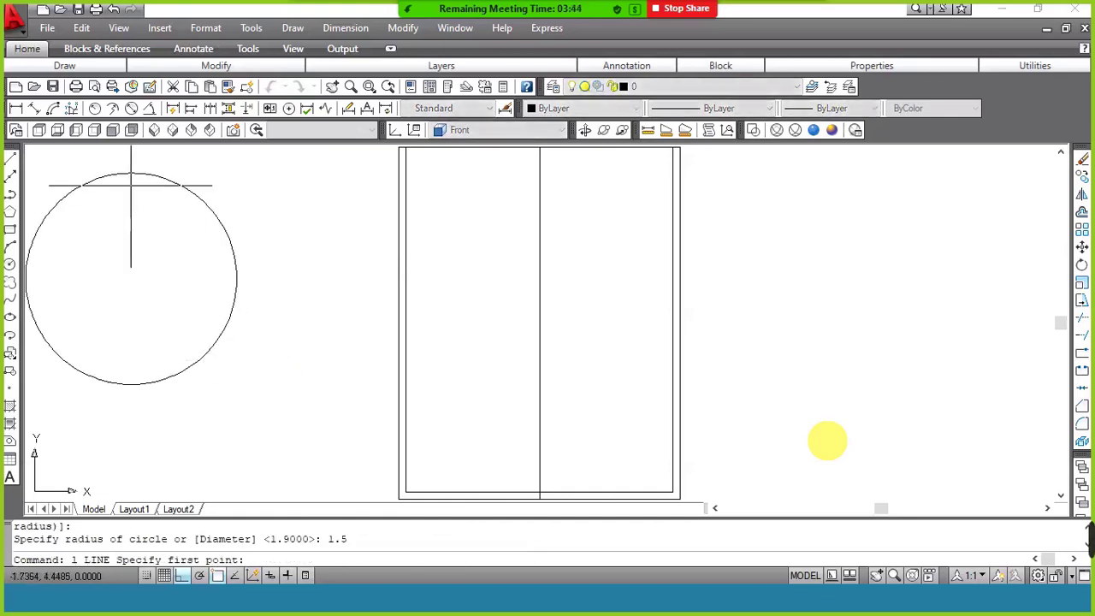
pyautogui.click(131, 173)
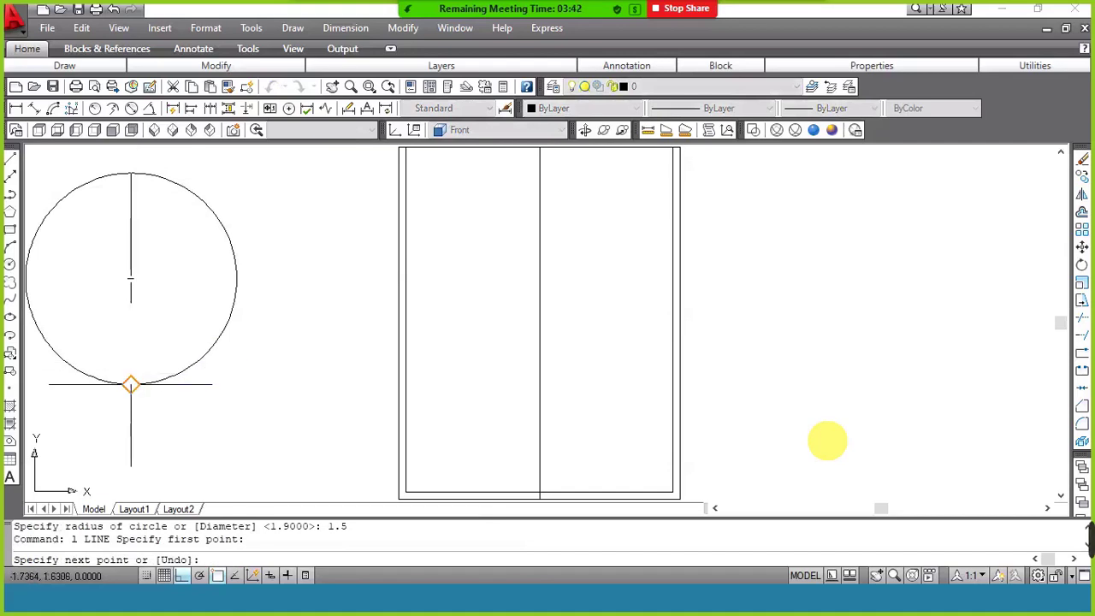
# End the vertical line at the circle's bottom and trim away the circle's left half.
pyautogui.click(131, 384)
pyautogui.press('Return')
pyautogui.write('tr')
pyautogui.press('Return')
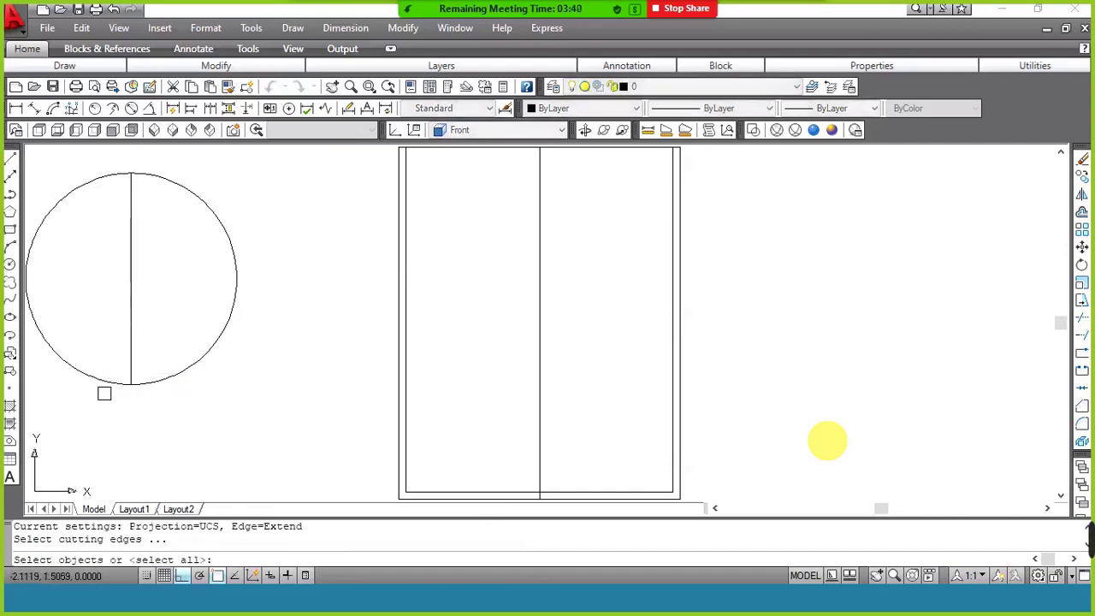
pyautogui.press('Return')
pyautogui.click(104, 382)
pyautogui.press('Return')
# Erase the vertical line and place a small circle's centre below the arc.
pyautogui.click(103, 389)
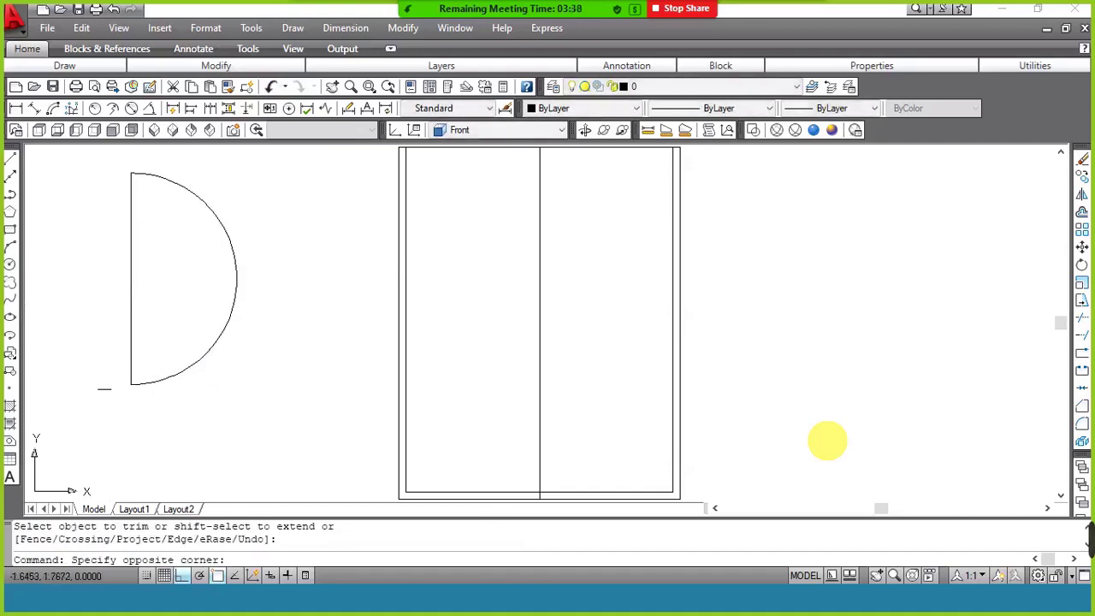
pyautogui.click(123, 344)
pyautogui.press('Return')
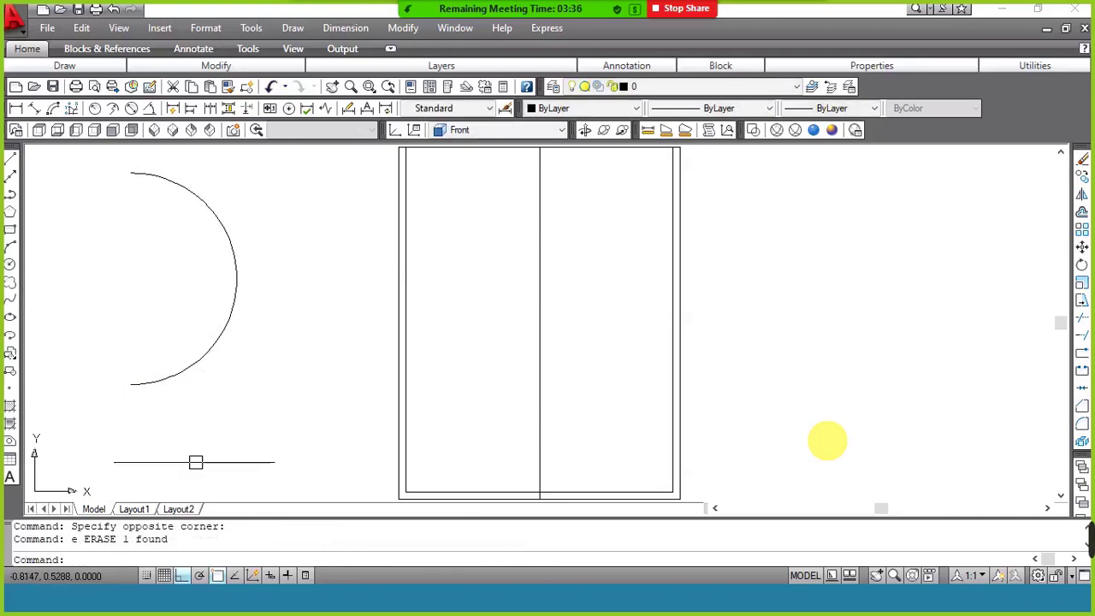
pyautogui.write('c')
pyautogui.press('Return')
pyautogui.click(247, 414)
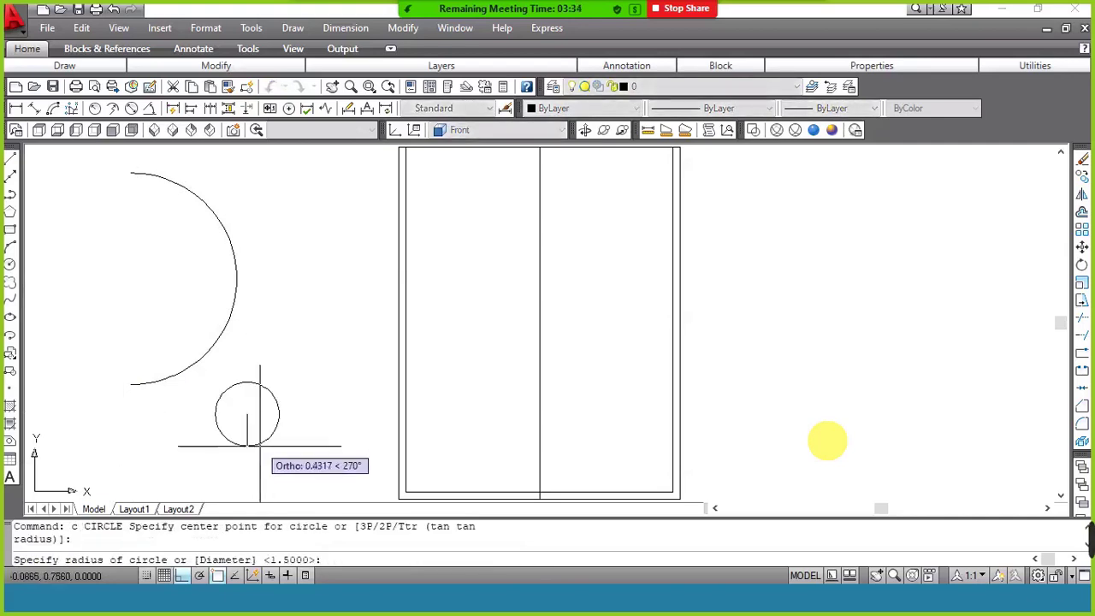
pyautogui.hotkey('alt', 'Tab')
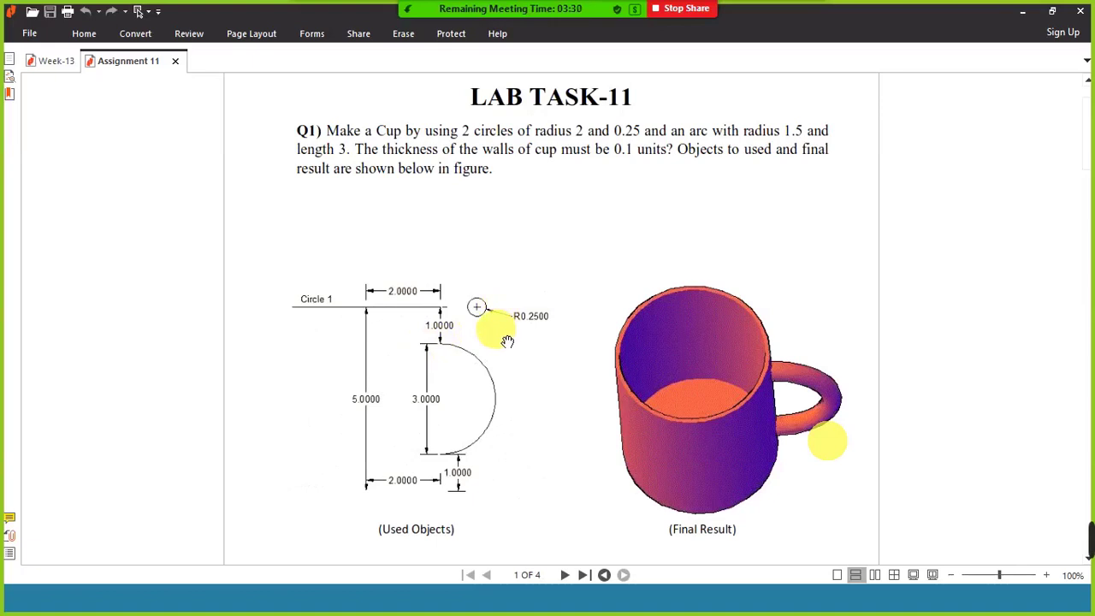
pyautogui.hotkey('alt', 'Tab')
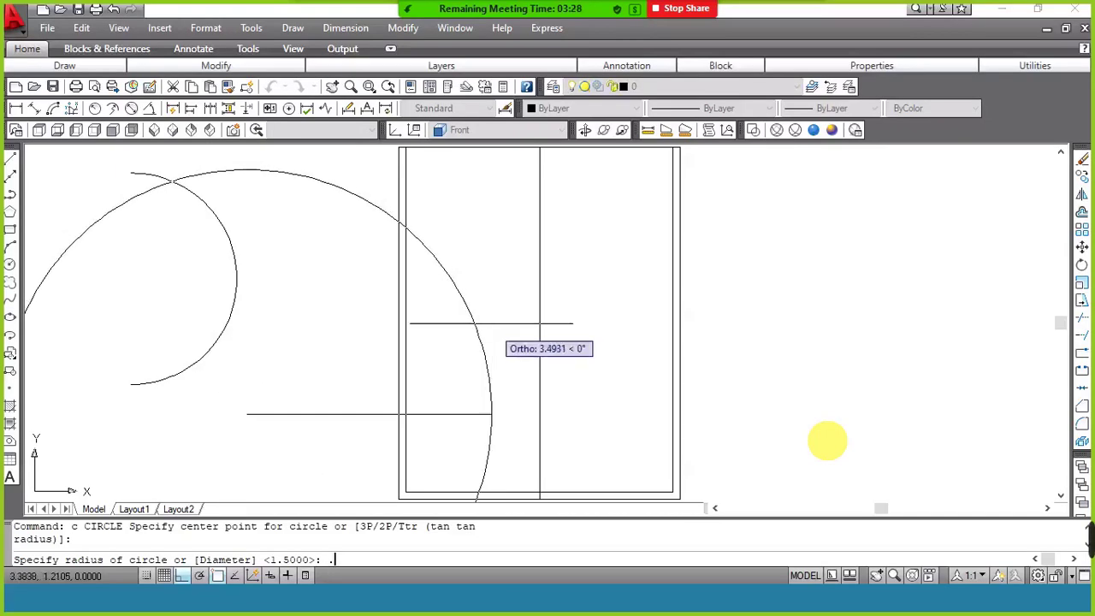
# Give the small circle radius 0.25 and sweep it along the half-arc into a tubular handle.
pyautogui.press('Return')
pyautogui.write('sweep')
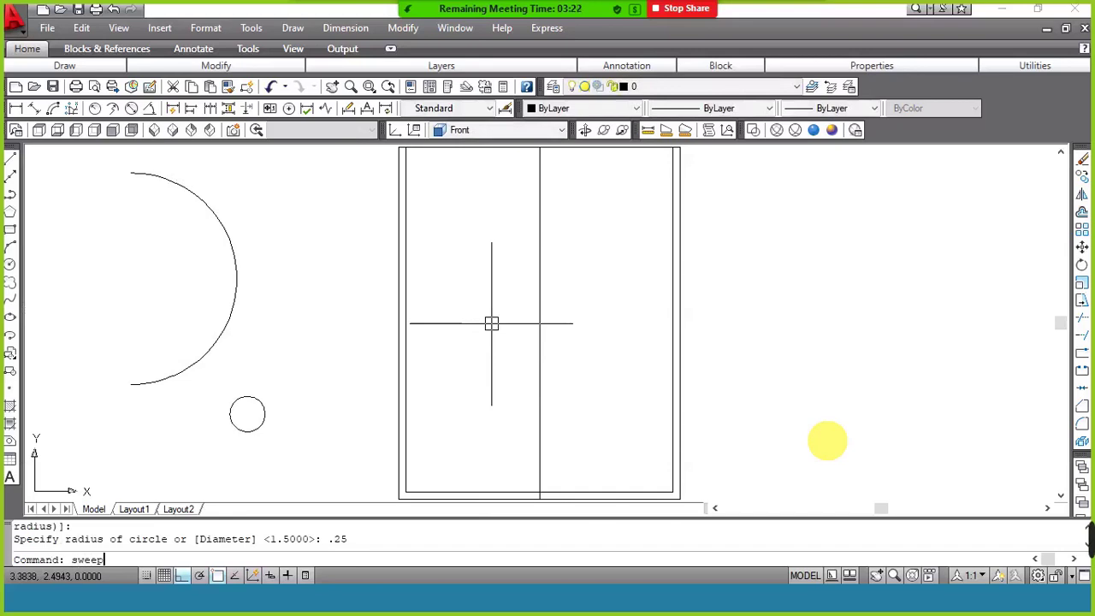
pyautogui.press('Return')
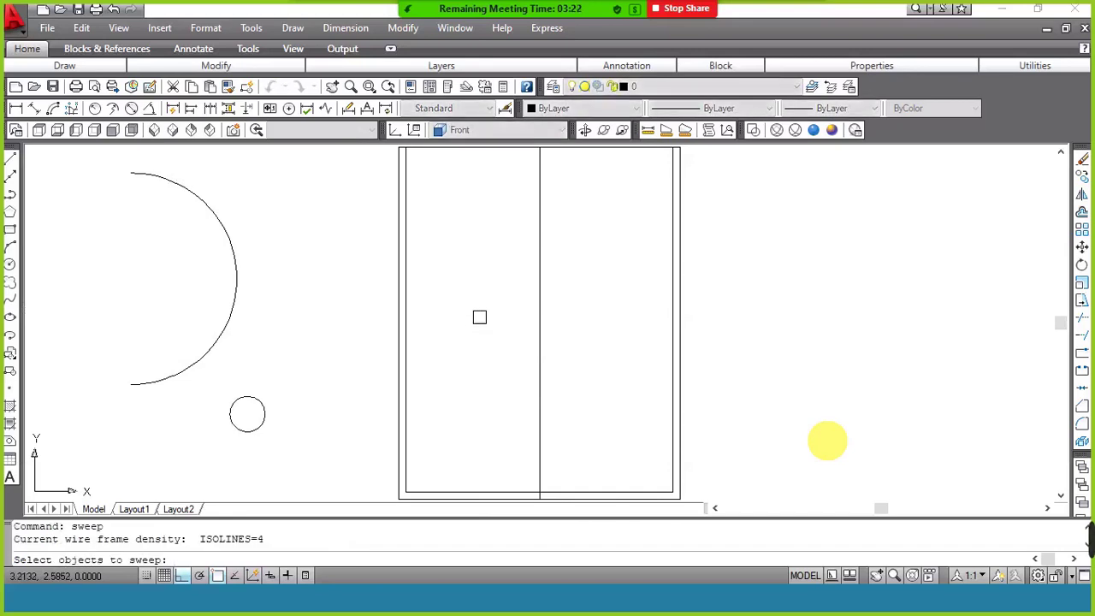
pyautogui.click(233, 406)
pyautogui.press('Return')
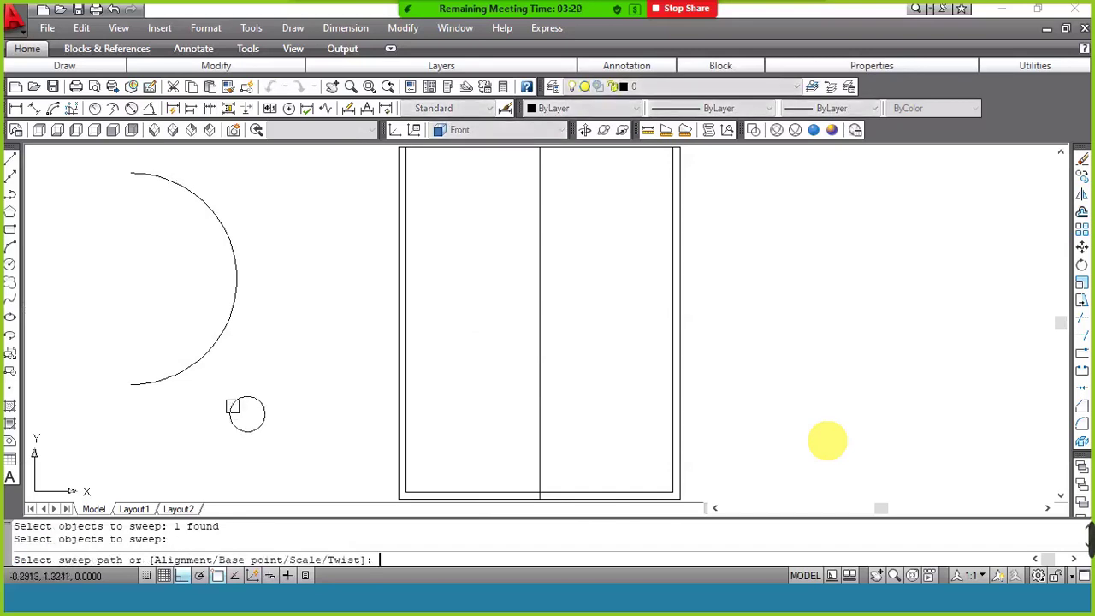
pyautogui.click(213, 342)
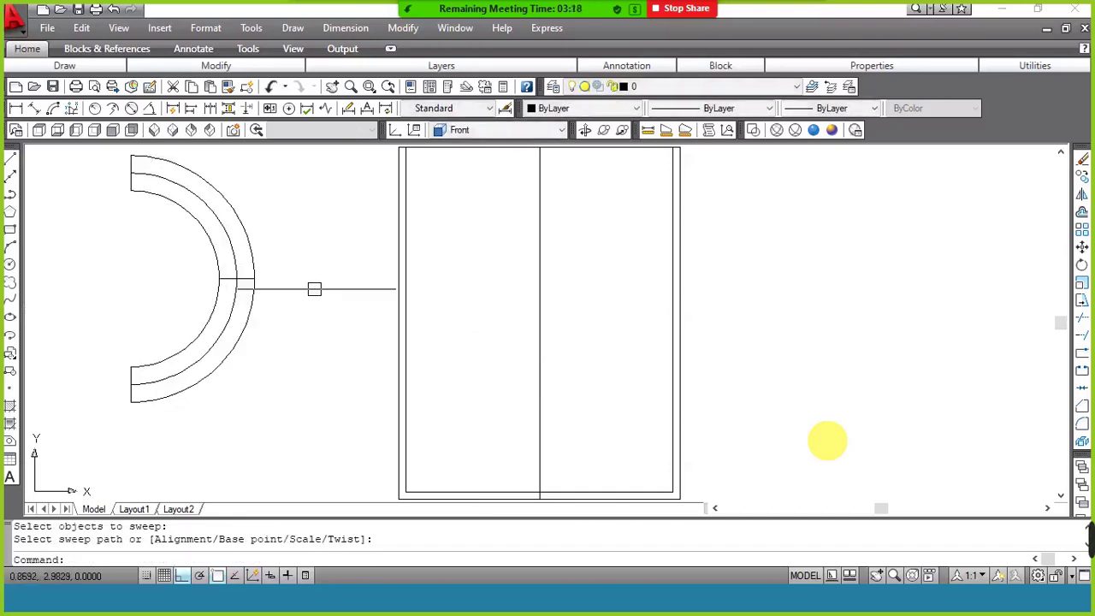
pyautogui.click(172, 132)
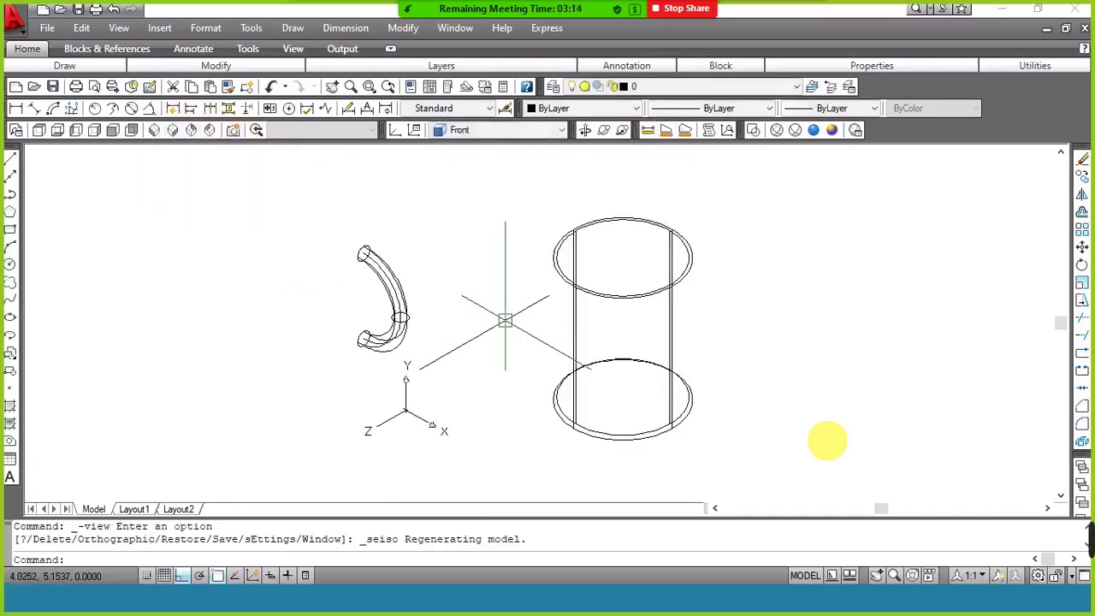
# Shade the cup and handle in Conceptual style, then glance at the assignment PDF.
pyautogui.click(829, 131)
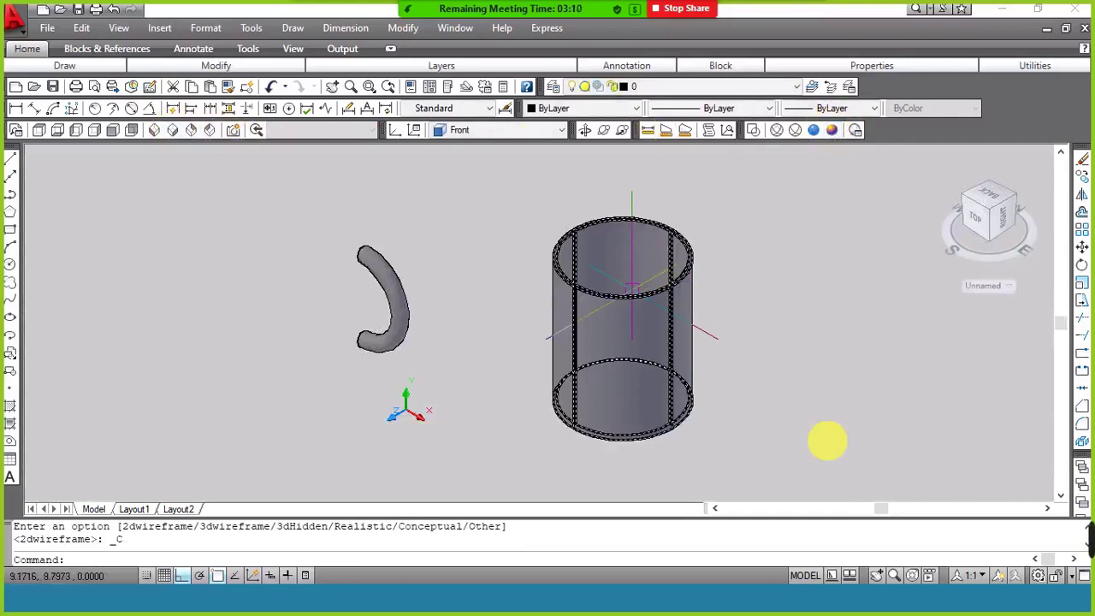
pyautogui.hotkey('alt', 'Tab')
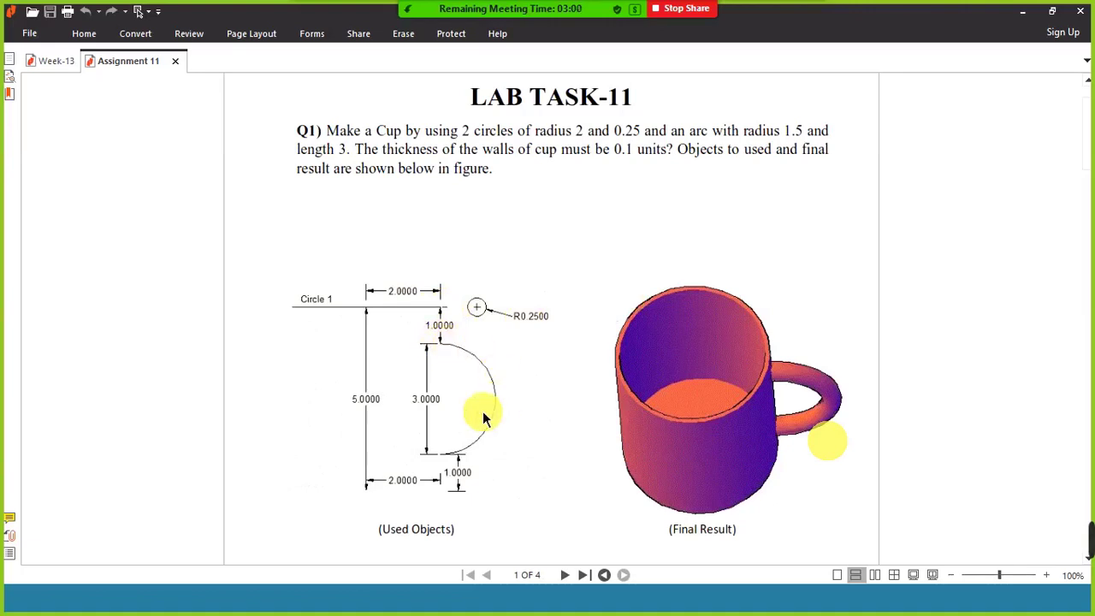
pyautogui.hotkey('alt', 'Tab')
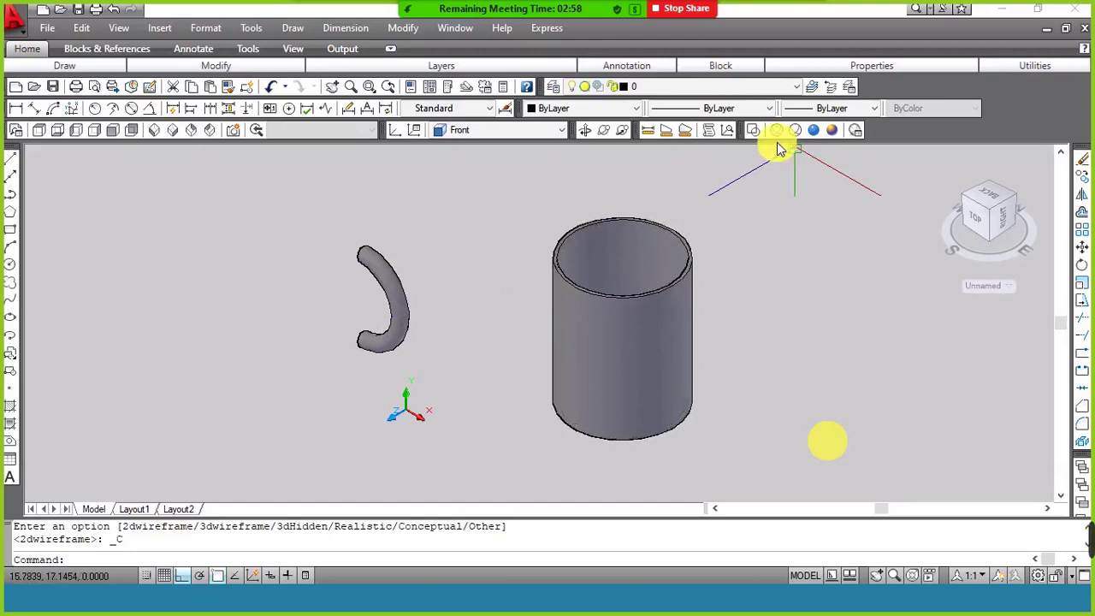
# Return to 2D Wireframe and begin a line at the cup's top rim quadrant.
pyautogui.click(753, 129)
pyautogui.write('l')
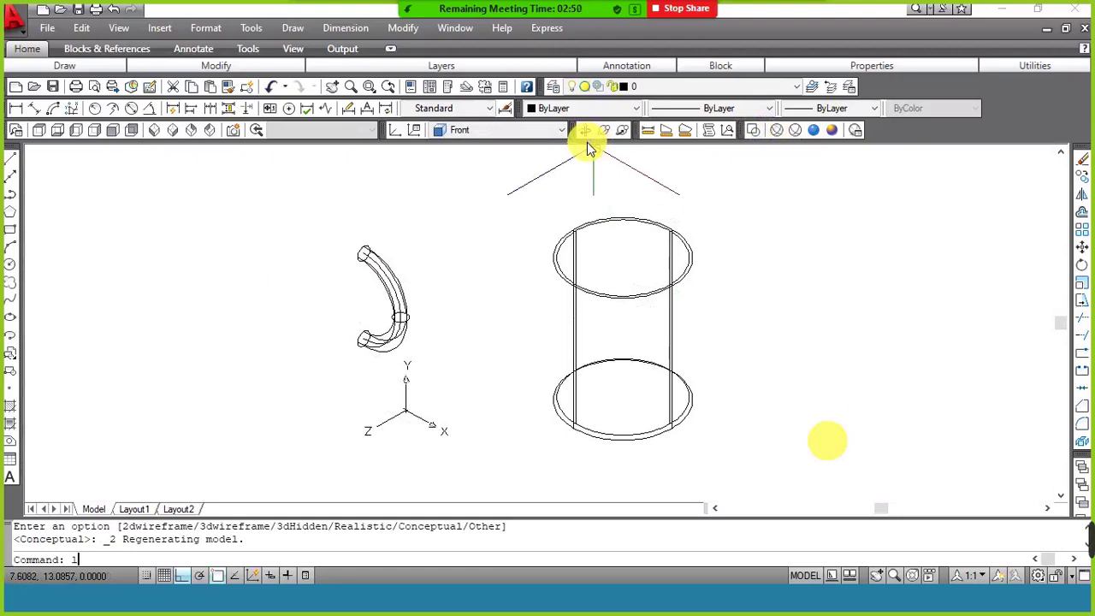
pyautogui.press('Return')
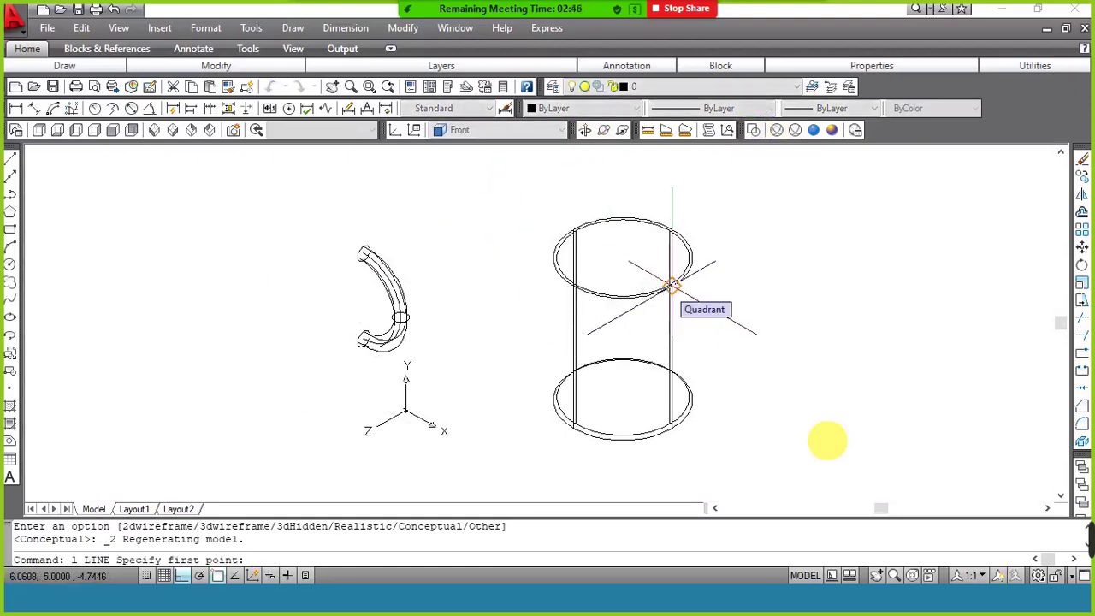
pyautogui.scroll(3, 672, 284)
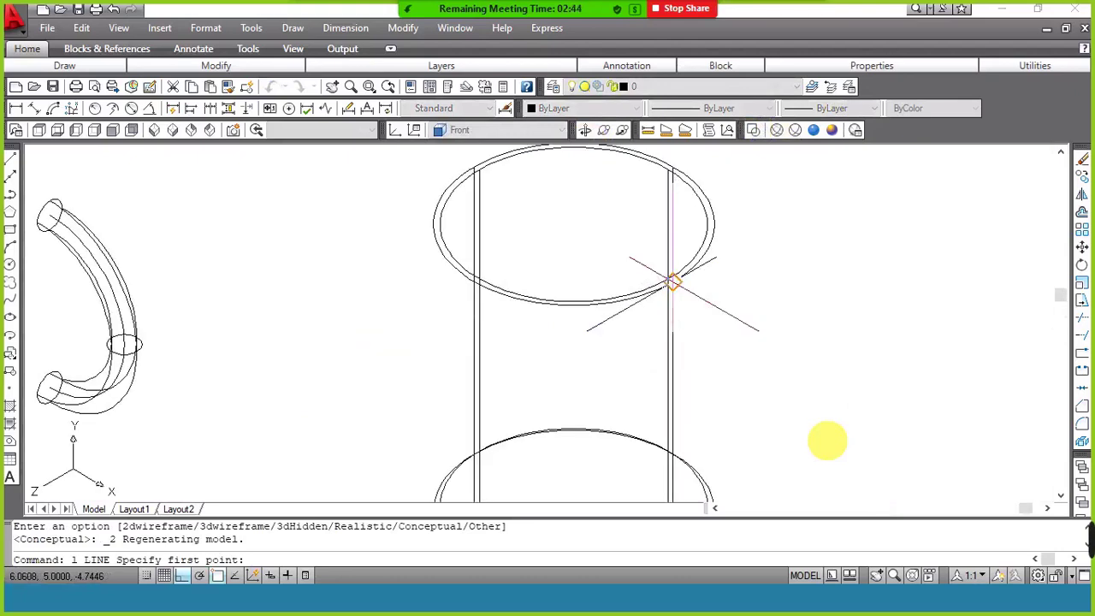
pyautogui.scroll(3, 671, 274)
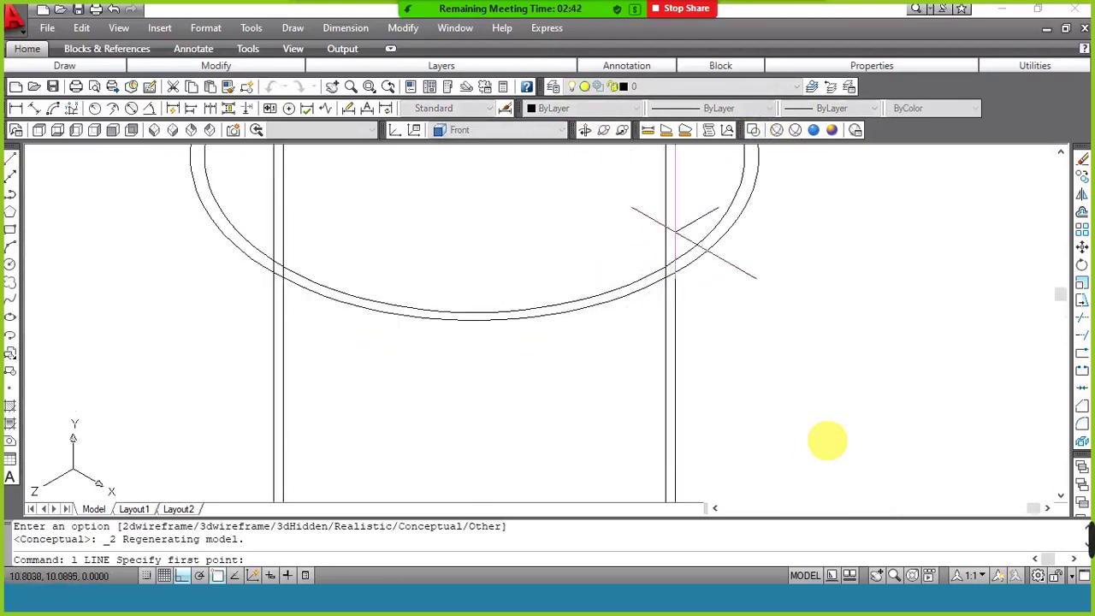
pyautogui.scroll(-3, 672, 271)
pyautogui.scroll(-2, 676, 275)
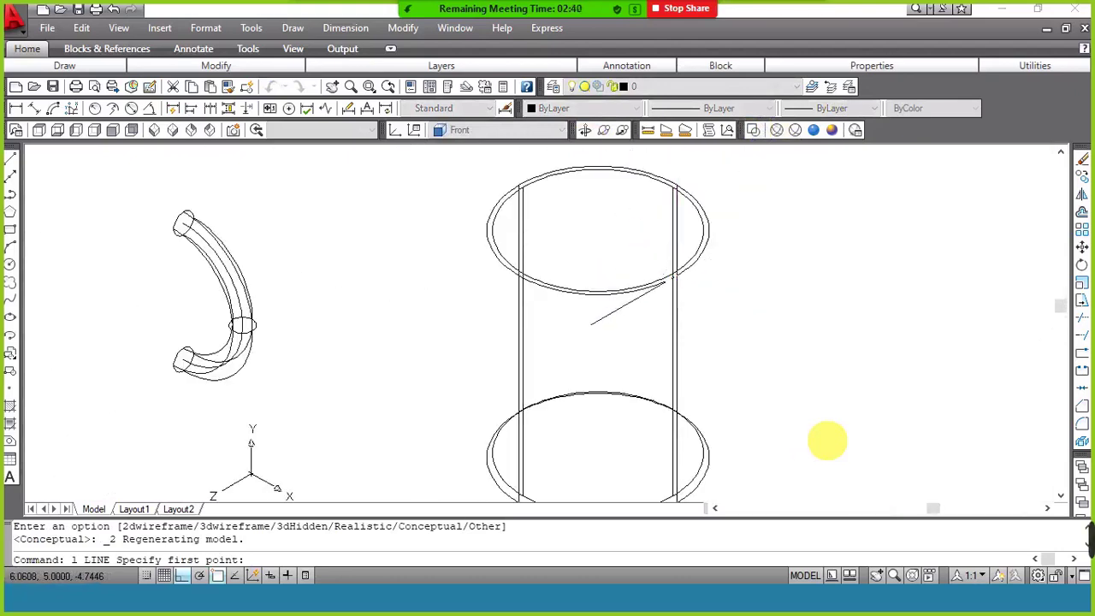
# Draw a guide line from the cylinder's outer quadrant, 1 unit down, then outward along -Z.
pyautogui.click(586, 129)
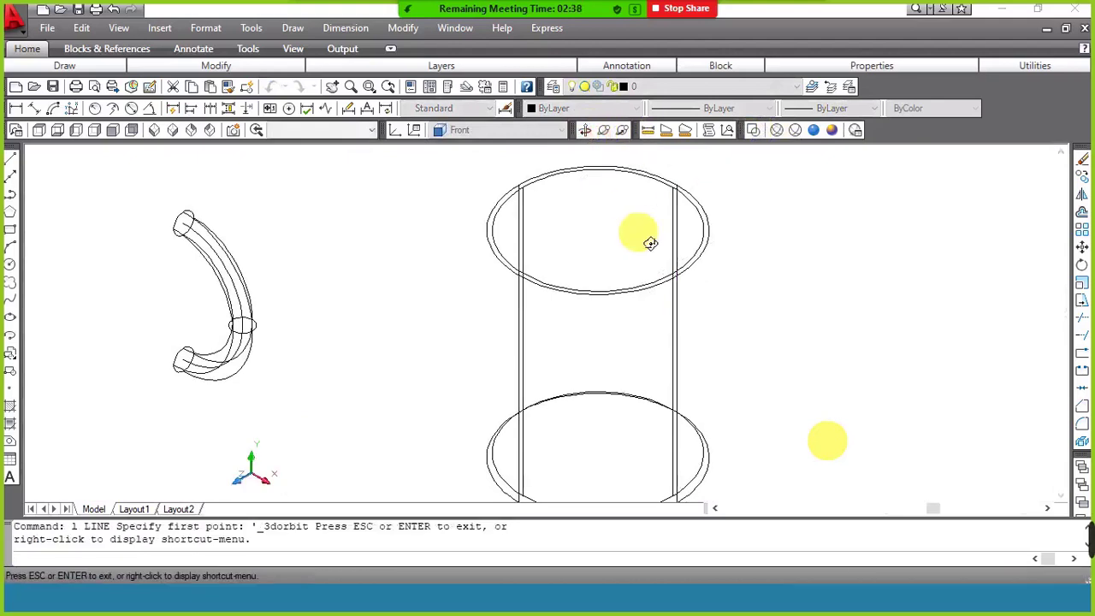
pyautogui.moveTo(650, 243); pyautogui.dragTo(618, 233)
pyautogui.rightClick(618, 233)
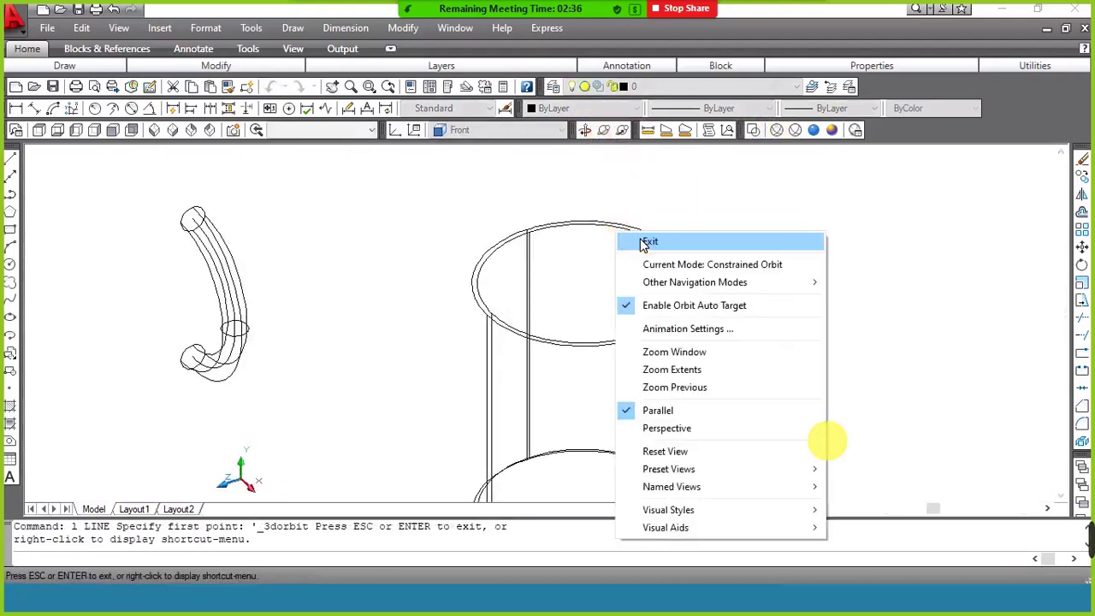
pyautogui.click(648, 242)
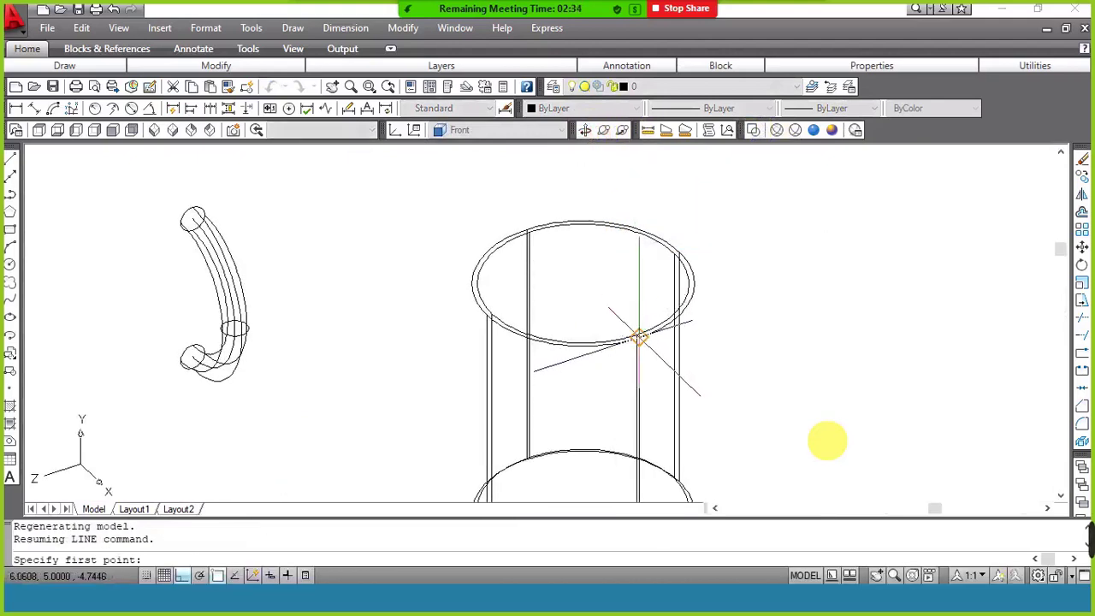
pyautogui.scroll(3, 639, 336)
pyautogui.scroll(2, 633, 335)
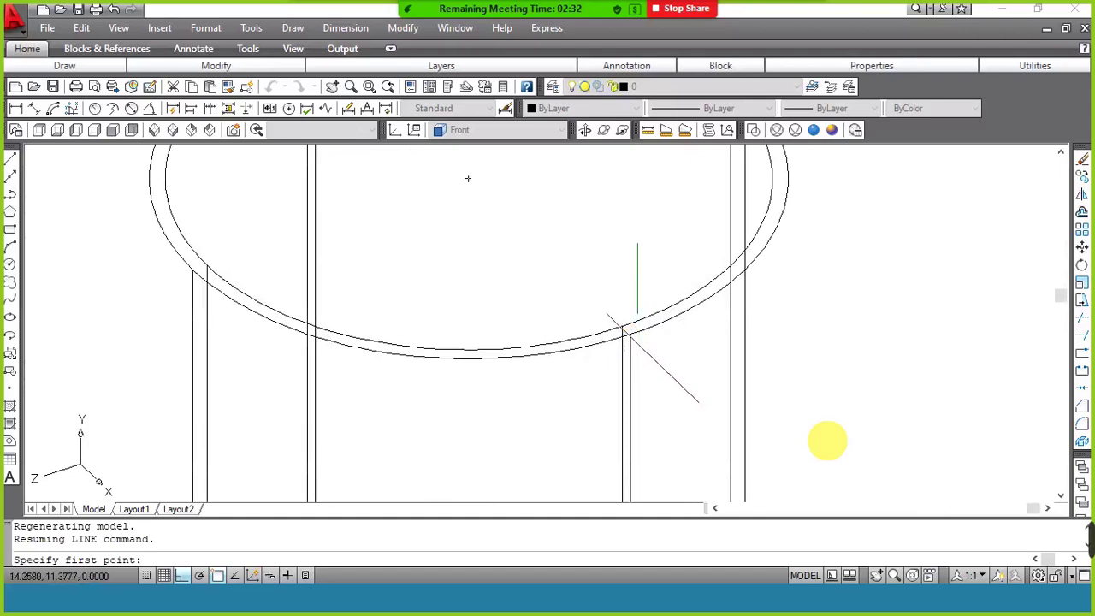
pyautogui.click(630, 332)
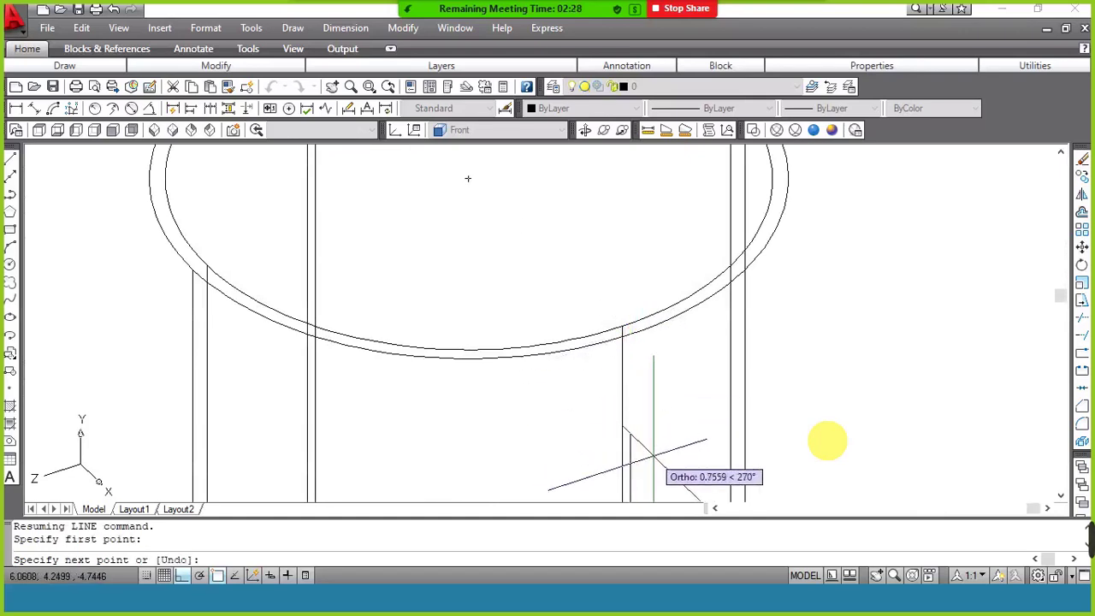
pyautogui.write('1')
pyautogui.press('Return')
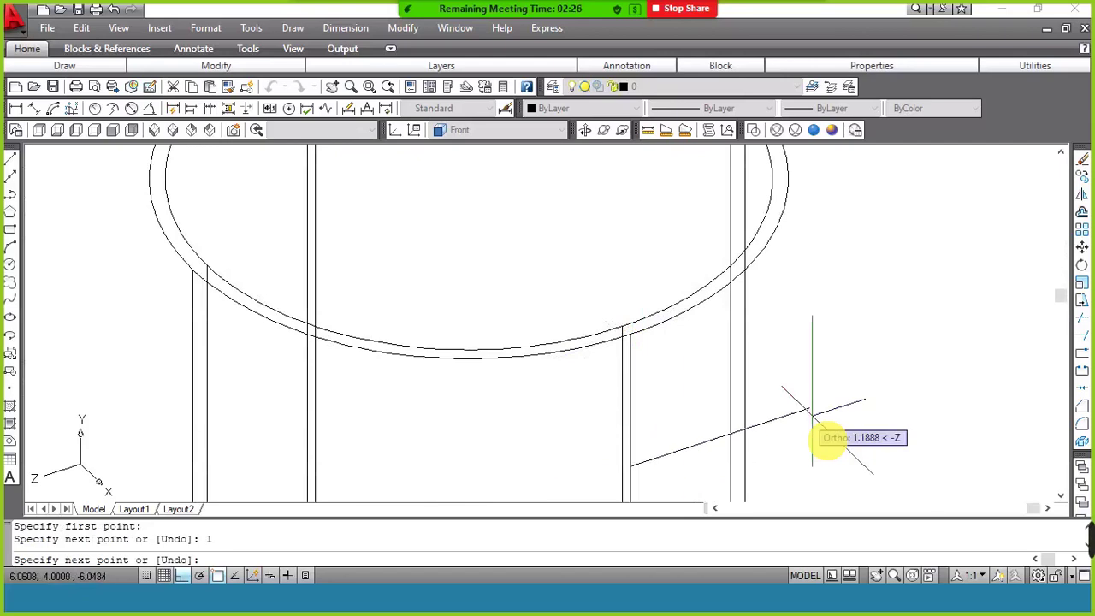
pyautogui.click(929, 366)
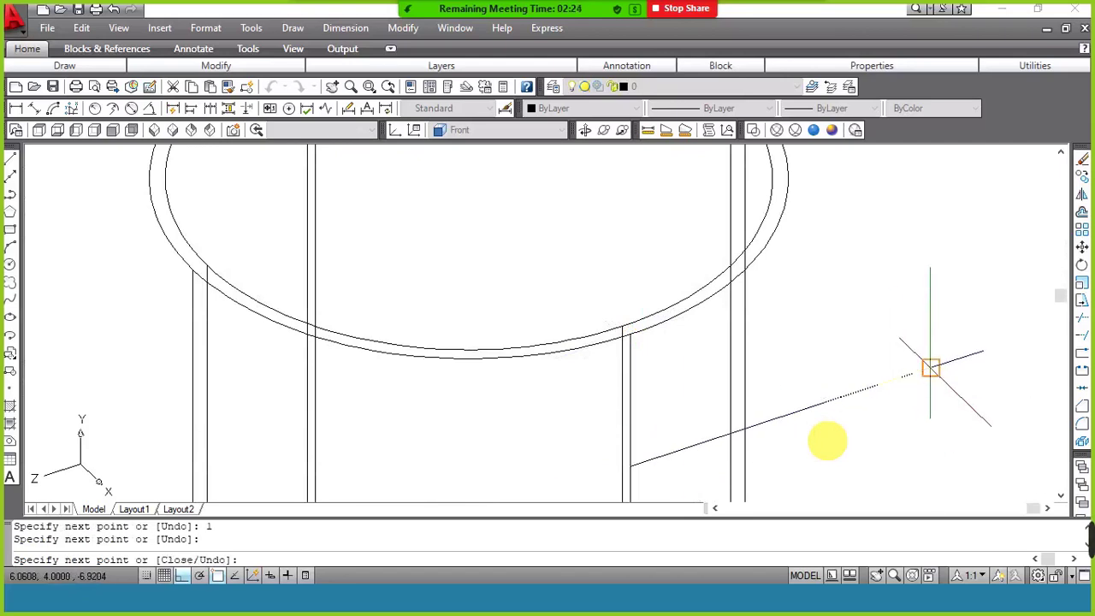
pyautogui.press('Return')
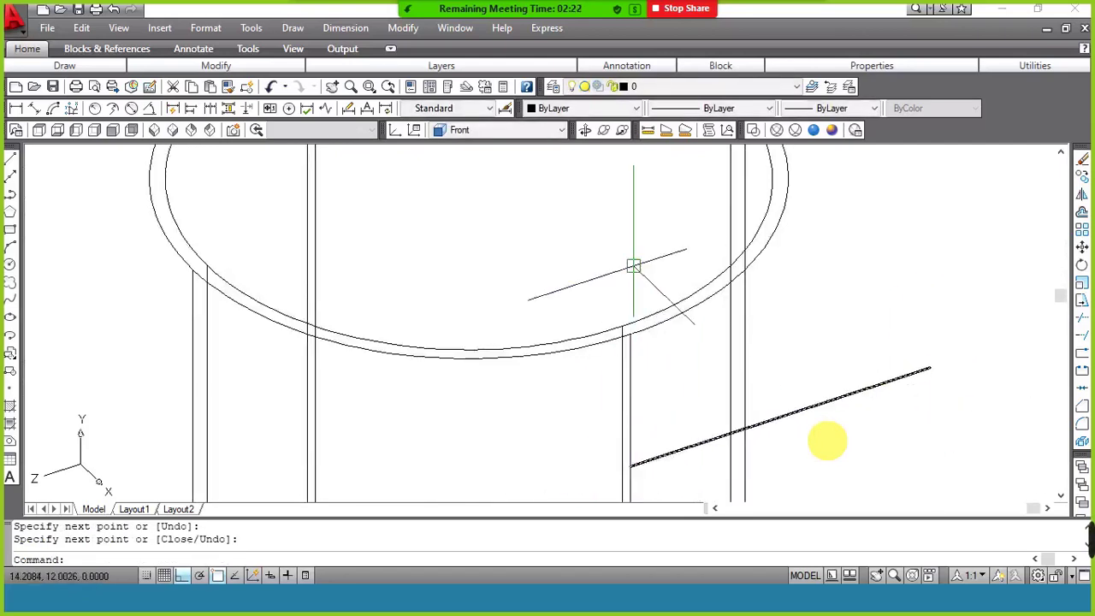
# In SE Isometric, move the swept tube from its end onto the guide line's endpoint.
pyautogui.click(172, 131)
pyautogui.scroll(5, 364, 255)
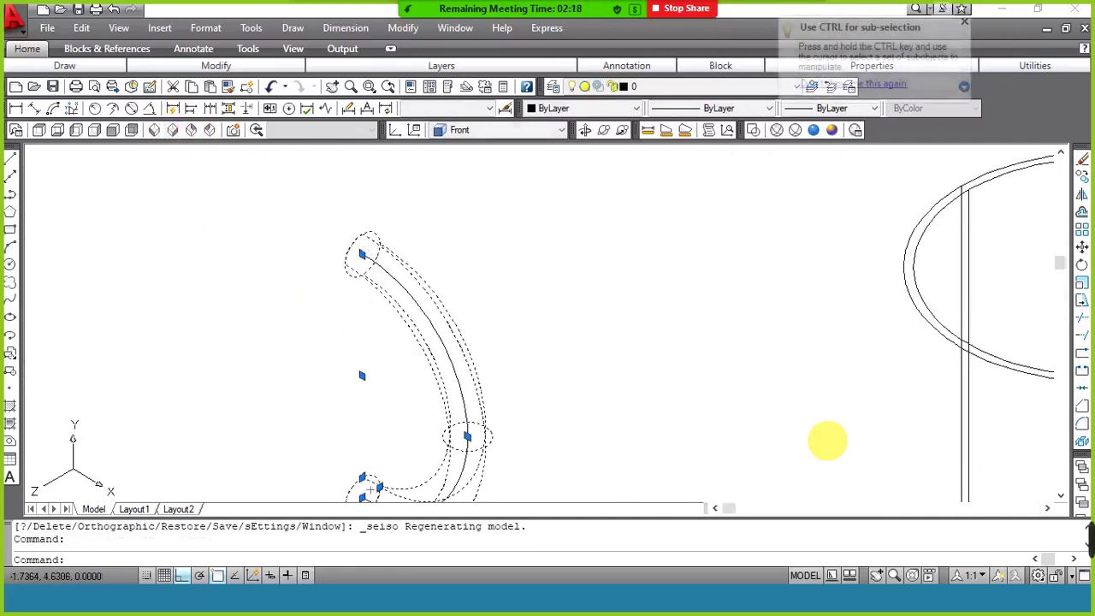
pyautogui.scroll(3, 364, 248)
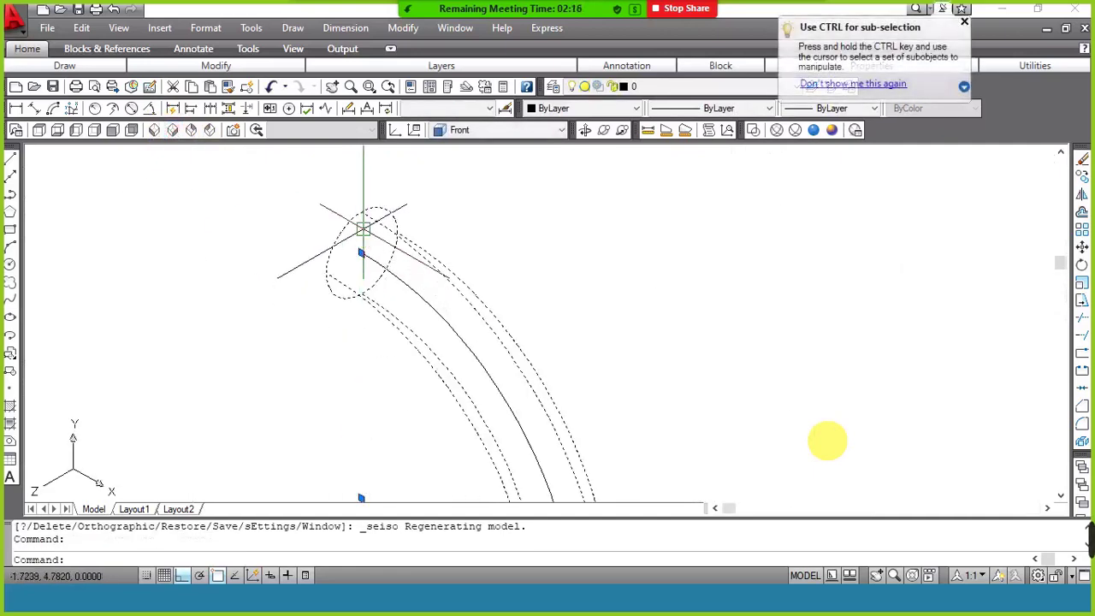
pyautogui.write('m')
pyautogui.press('Return')
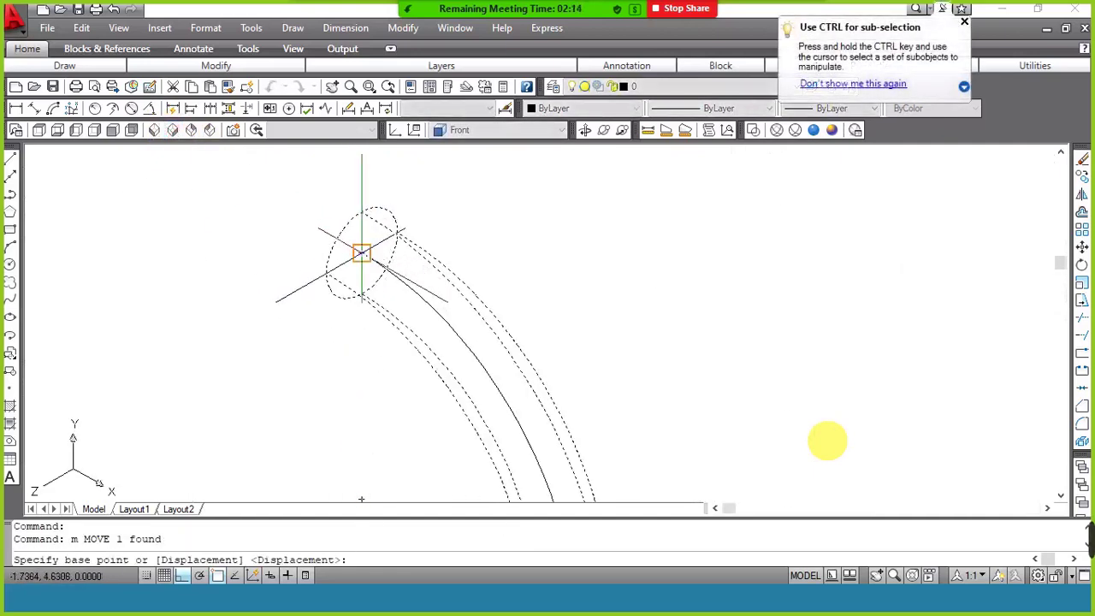
pyautogui.click(361, 254)
pyautogui.scroll(-3, 361, 253)
pyautogui.scroll(-2, 361, 253)
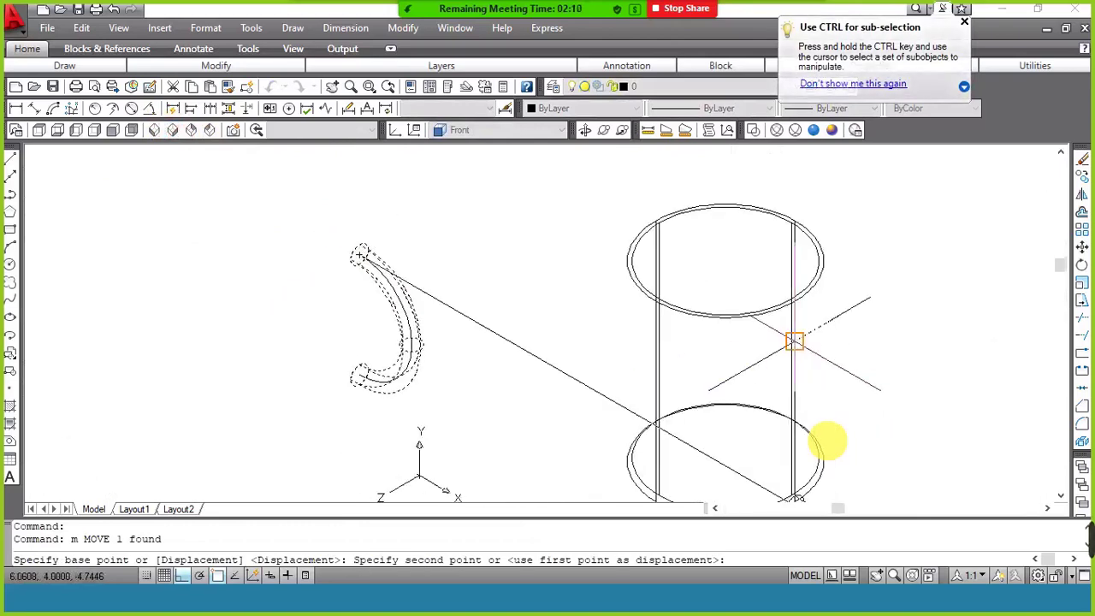
pyautogui.click(795, 340)
# Erase the long guide line and the short vertical guide line.
pyautogui.click(819, 380)
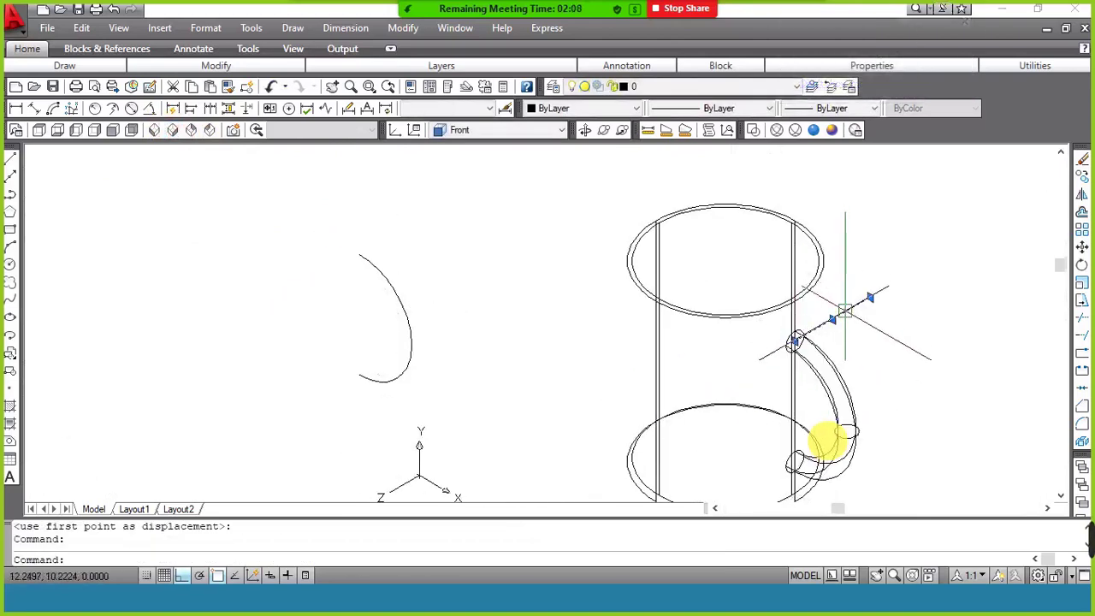
pyautogui.write('e')
pyautogui.press('Return')
pyautogui.click(795, 312)
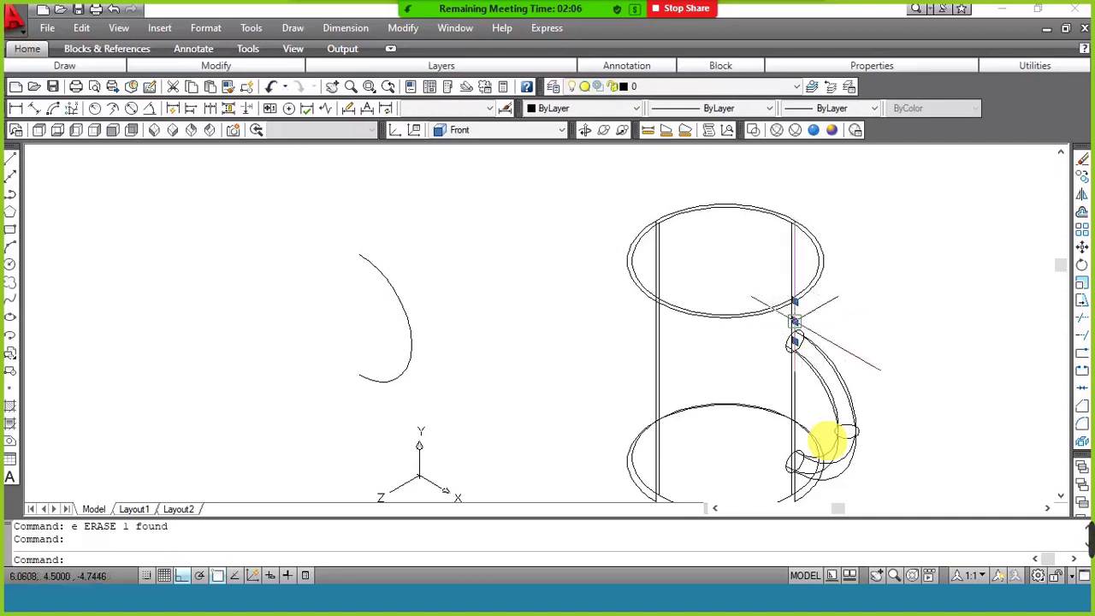
pyautogui.write('e')
pyautogui.press('Return')
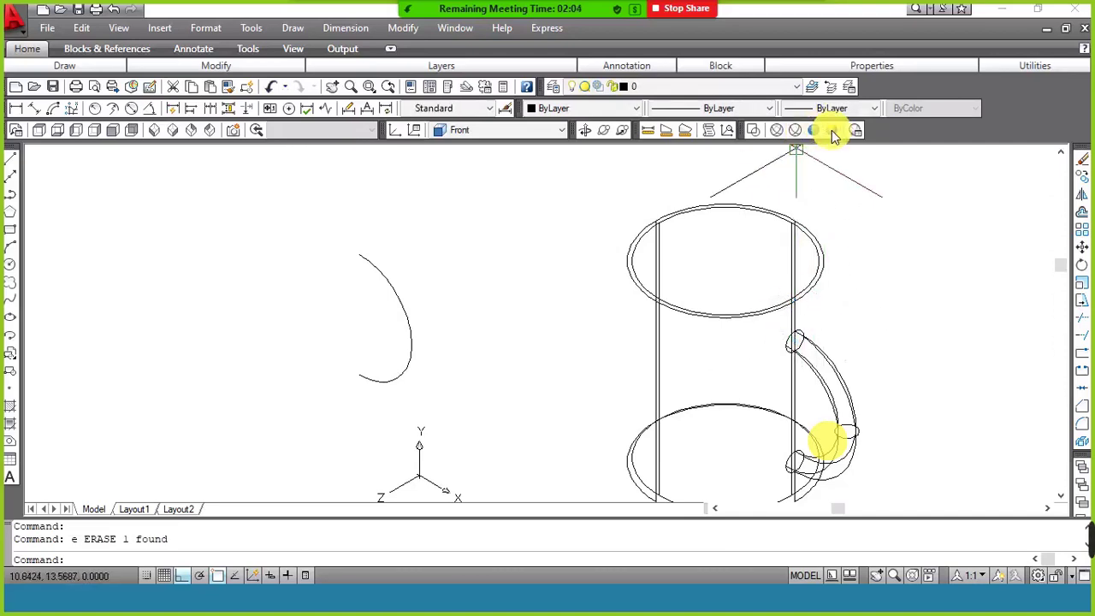
# Apply the Conceptual visual style in SE Isometric and orbit the mug, ending on a top-down view.
pyautogui.click(832, 131)
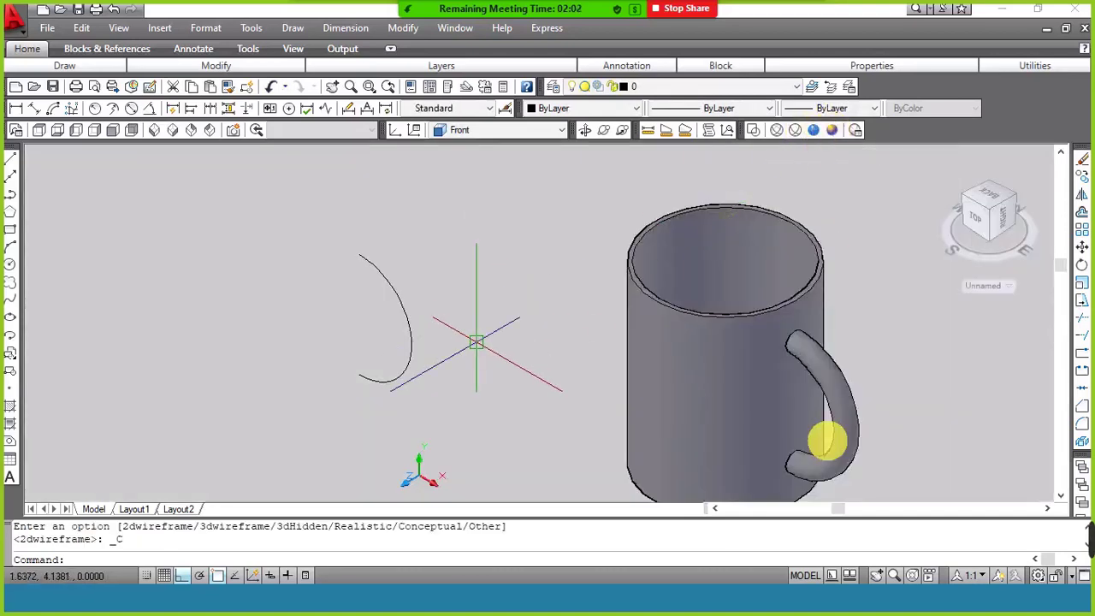
pyautogui.click(171, 132)
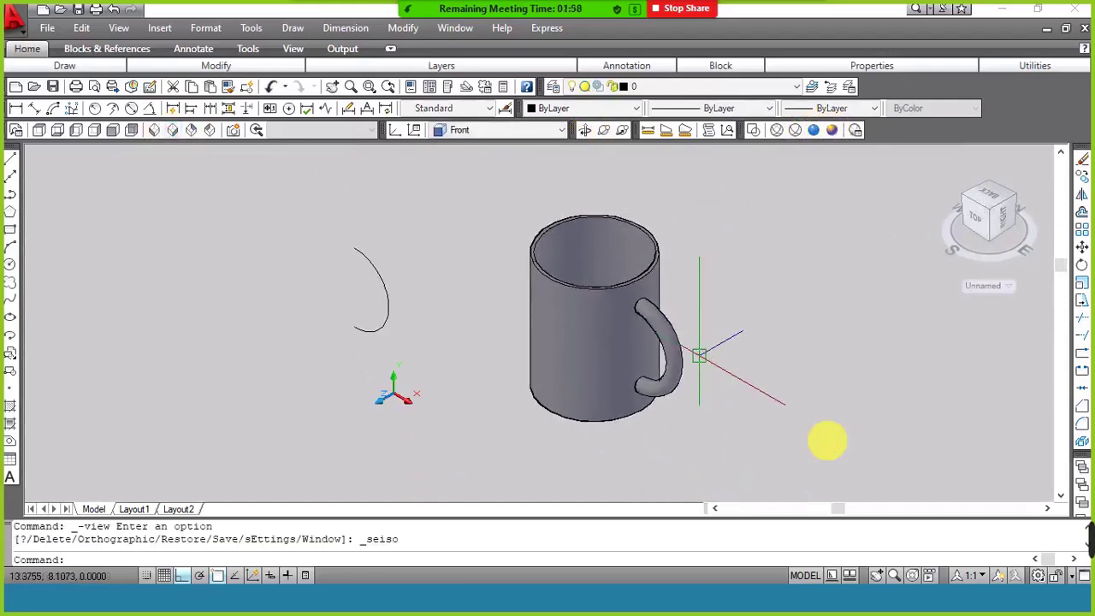
pyautogui.click(584, 129)
pyautogui.moveTo(619, 240)
pyautogui.mouseDown()
pyautogui.moveTo(668, 250)
pyautogui.moveTo(659, 329)
pyautogui.moveTo(687, 426)
pyautogui.mouseUp()
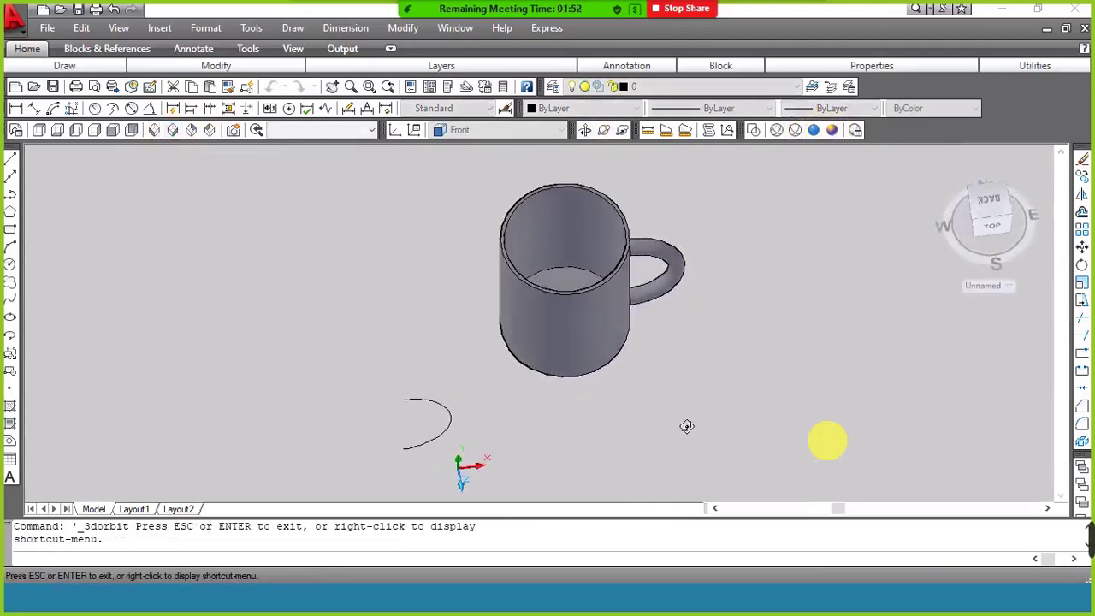
pyautogui.moveTo(586, 301)
pyautogui.mouseDown()
pyautogui.moveTo(623, 354)
pyautogui.moveTo(605, 345)
pyautogui.moveTo(612, 358)
pyautogui.moveTo(555, 293)
pyautogui.mouseUp()
pyautogui.moveTo(659, 311)
pyautogui.mouseDown()
pyautogui.moveTo(655, 284)
pyautogui.moveTo(618, 276)
pyautogui.moveTo(633, 322)
pyautogui.moveTo(624, 325)
pyautogui.mouseUp()
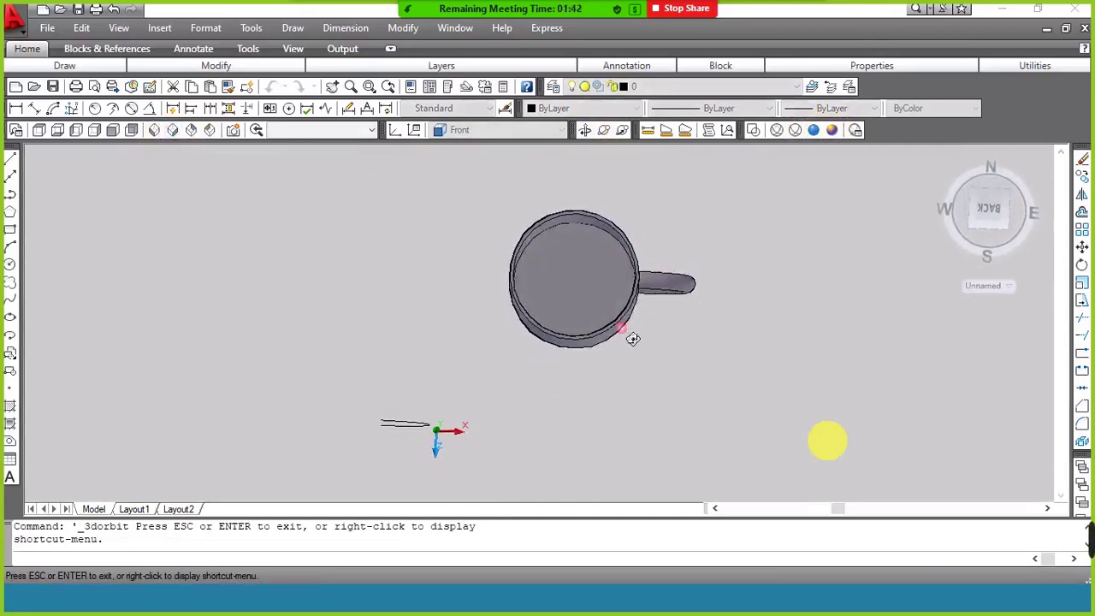
pyautogui.moveTo(606, 274); pyautogui.dragTo(609, 276)
pyautogui.rightClick(620, 285)
pyautogui.click(622, 286)
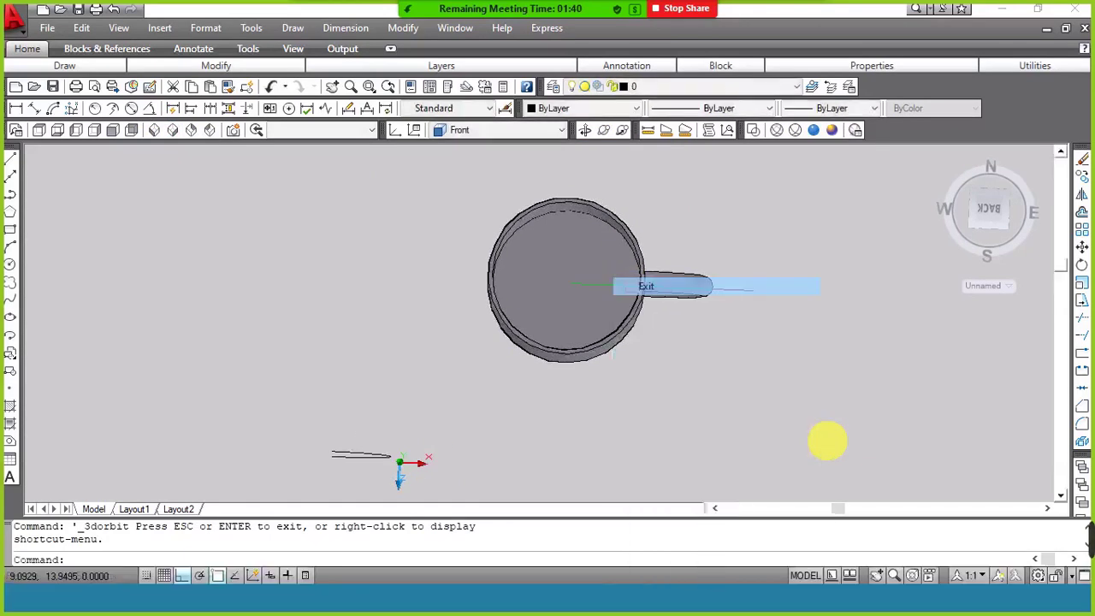
# Erase the leftover arc sweep path in SE Isometric view.
pyautogui.click(172, 133)
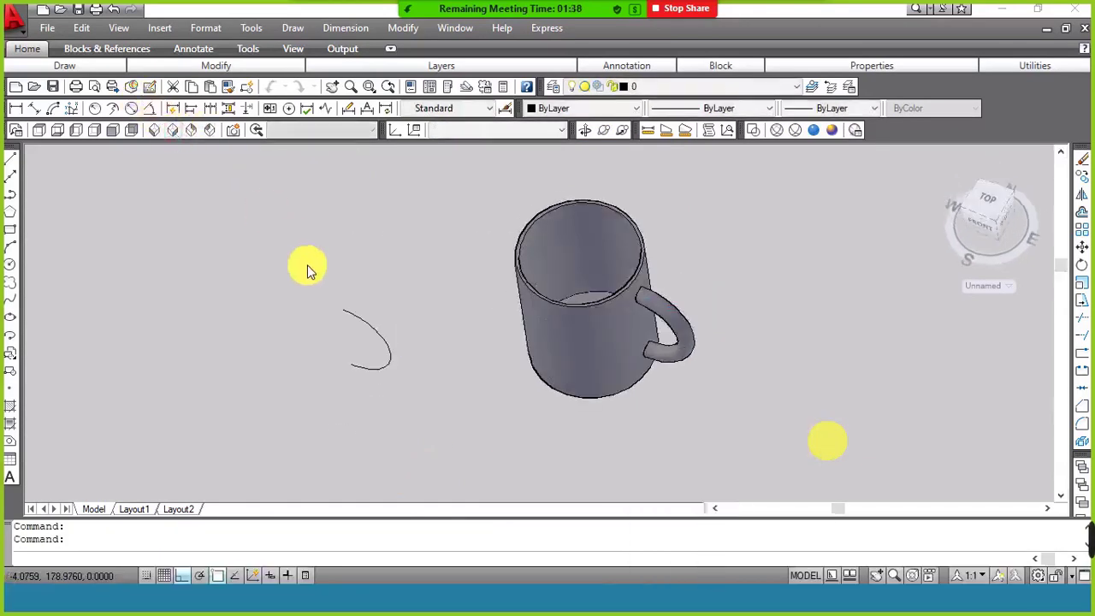
pyautogui.click(376, 273)
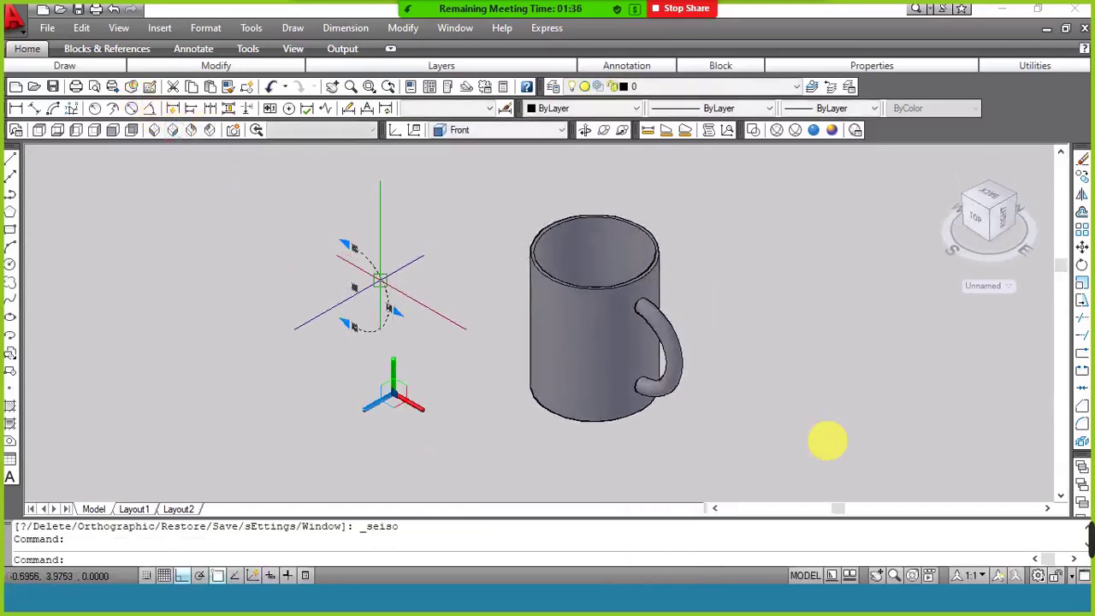
pyautogui.write('e')
pyautogui.press('Return')
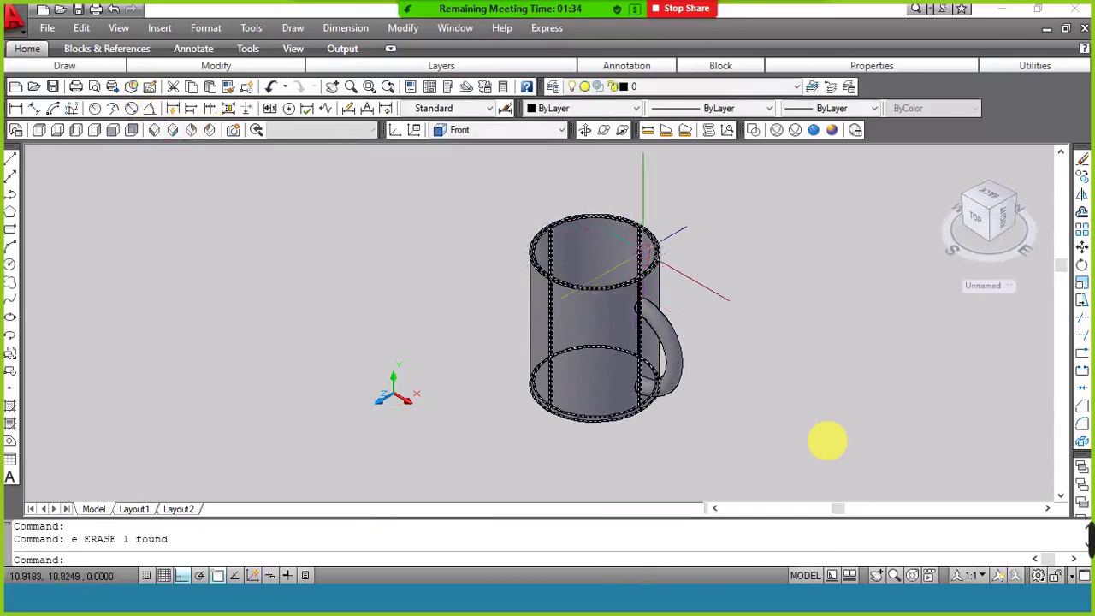
# Start a radius dimension on the mug's top rim, then cancel it.
pyautogui.scroll(5, 650, 220)
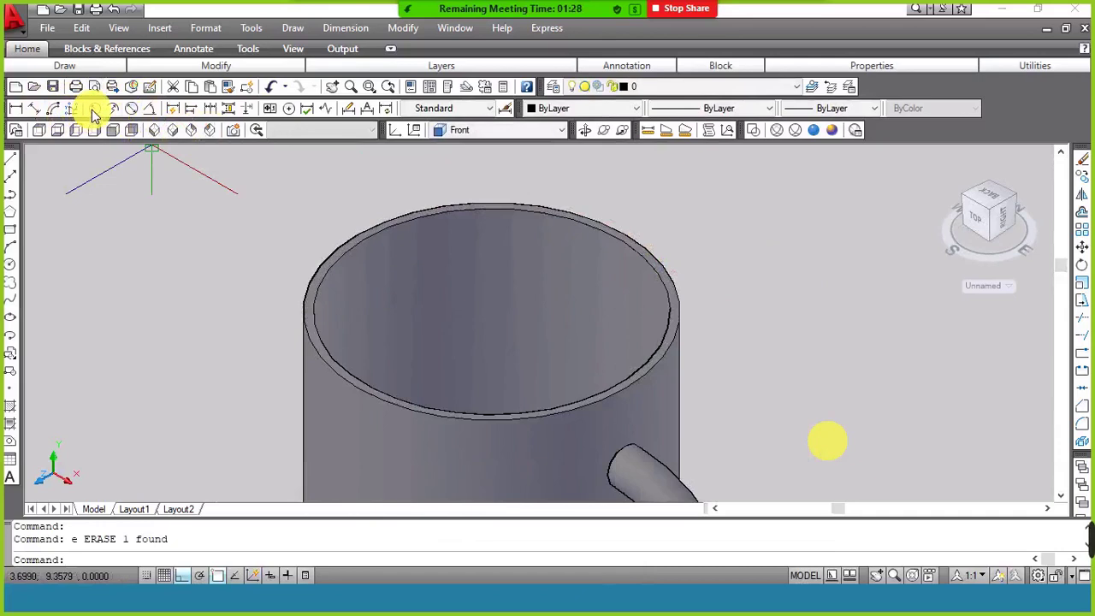
pyautogui.click(94, 108)
pyautogui.click(647, 251)
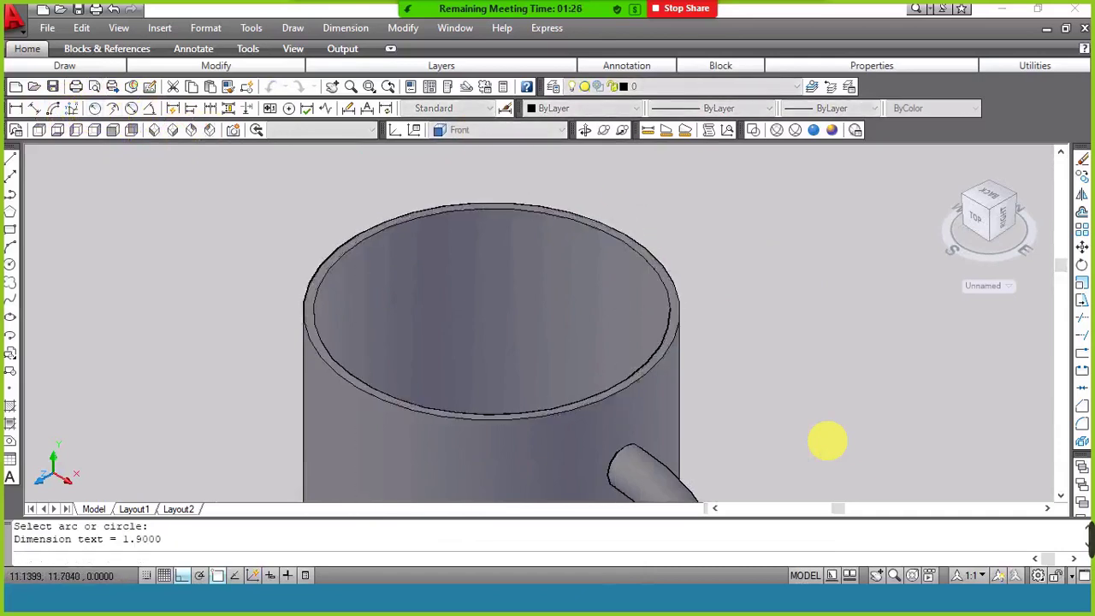
pyautogui.scroll(-2, 398, 387)
pyautogui.scroll(-2, 399, 387)
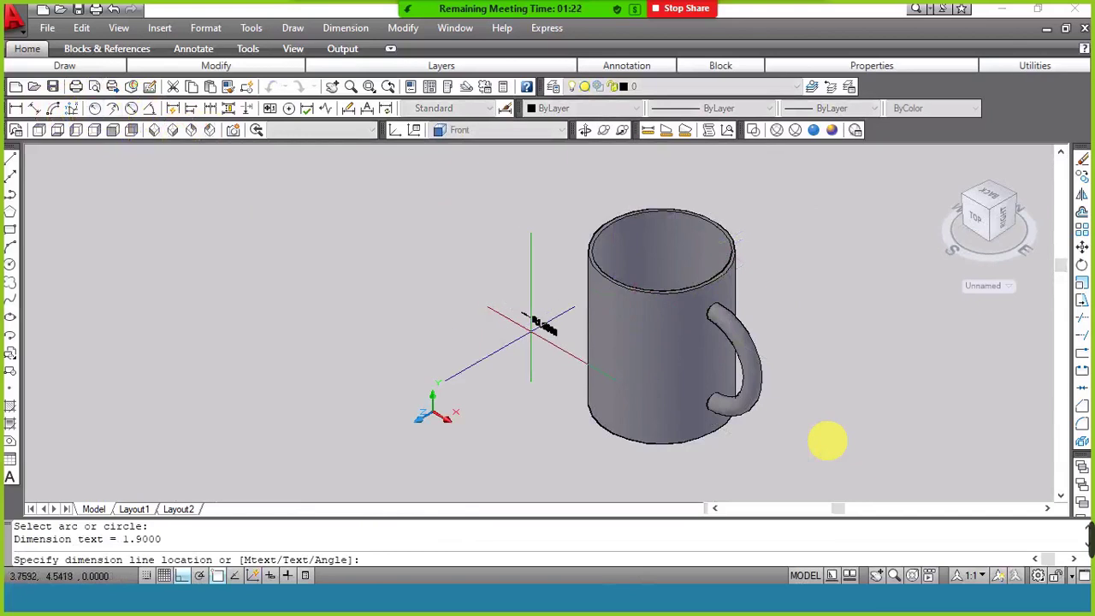
pyautogui.press('Escape')
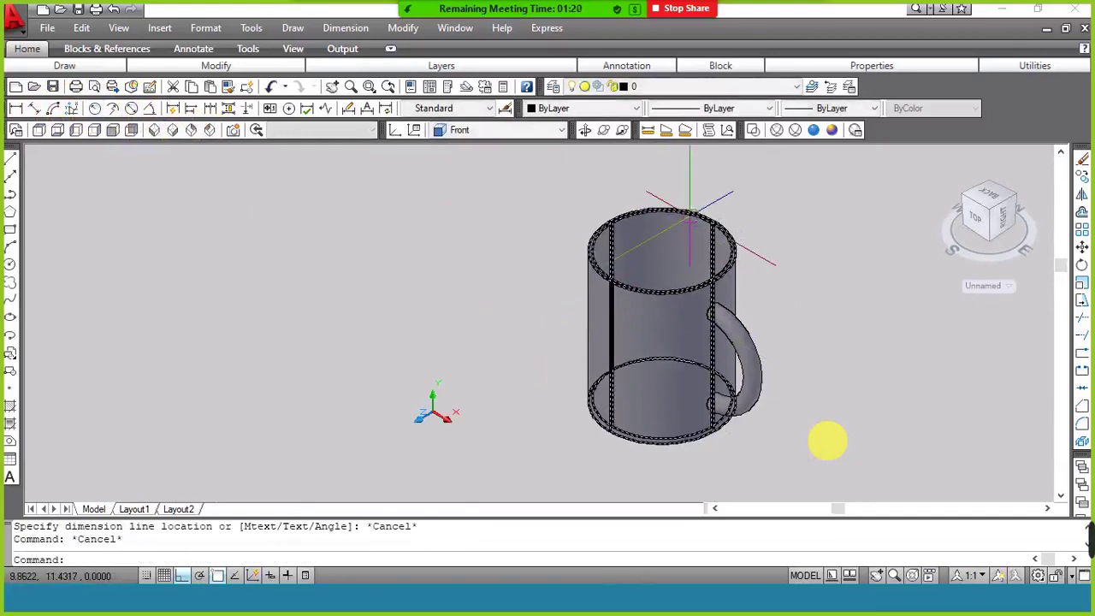
# Show the mug as wireframe and align the coordinate system to the Top preset.
pyautogui.click(755, 130)
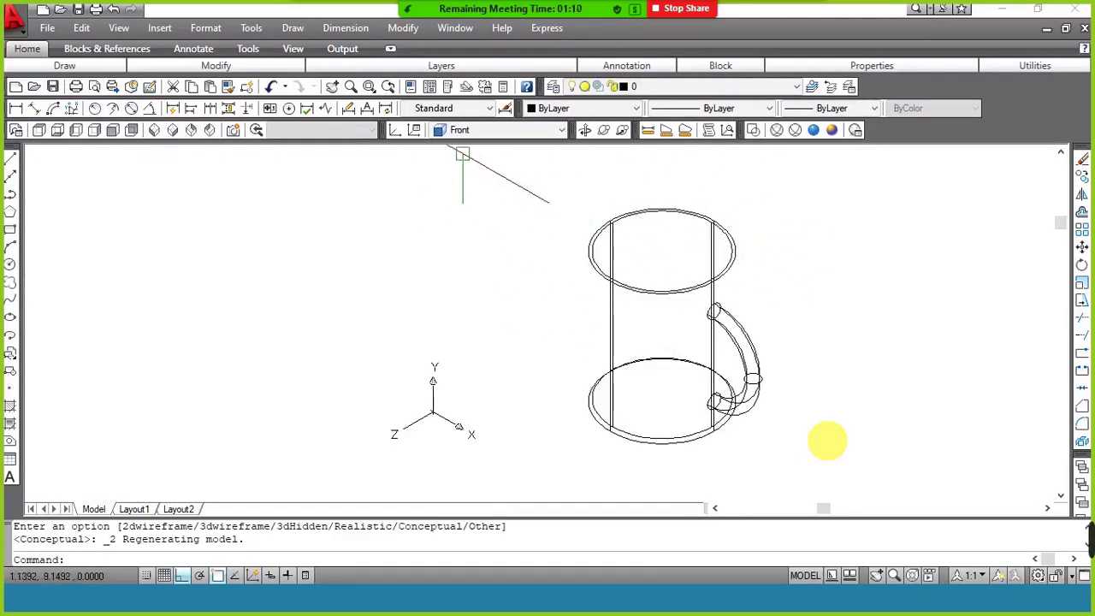
pyautogui.click(456, 131)
pyautogui.scroll(2, 467, 158)
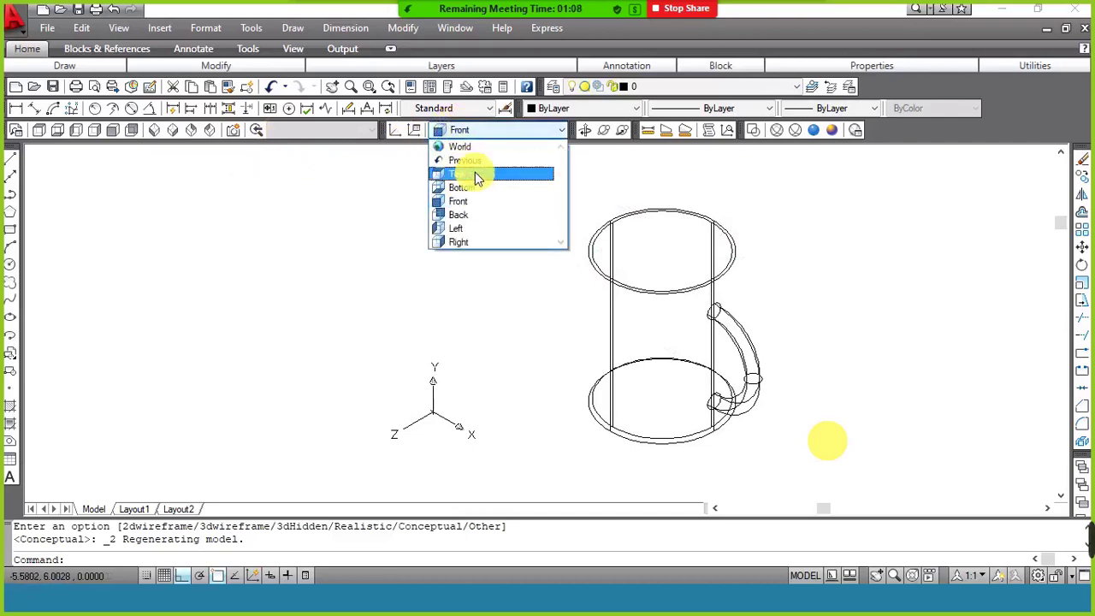
pyautogui.click(477, 171)
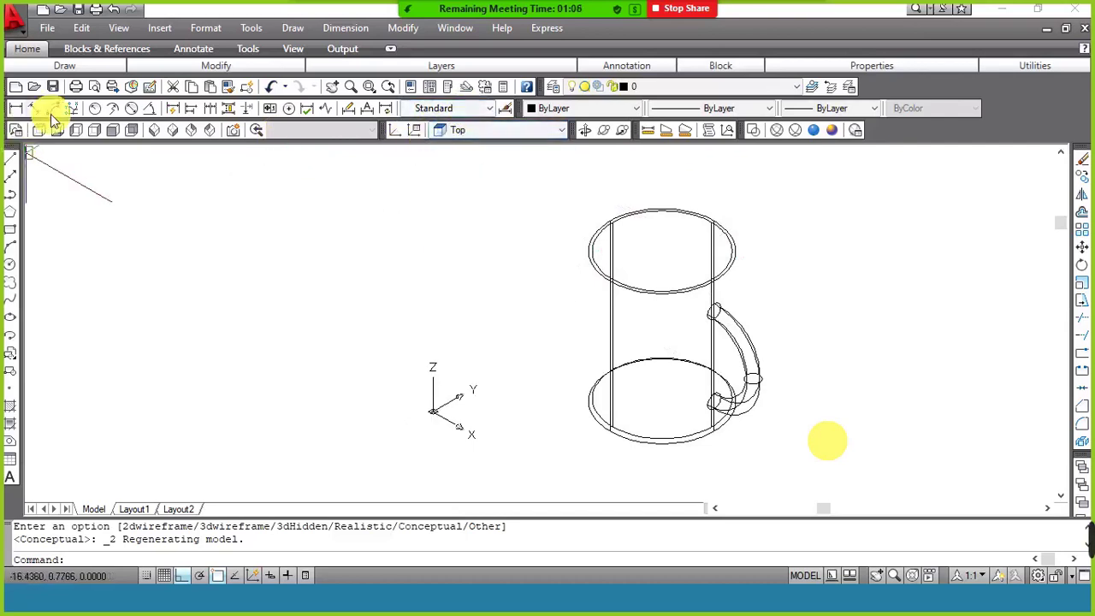
pyautogui.click(477, 133)
pyautogui.click(410, 144)
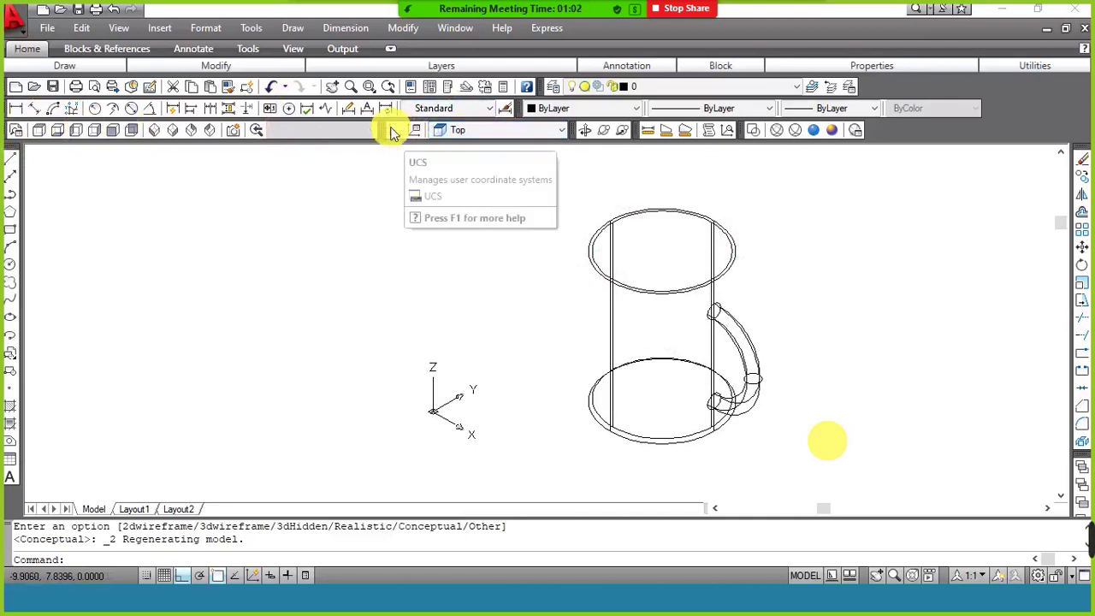
# Move the UCS origin to the centre of the top rim circle.
pyautogui.click(395, 133)
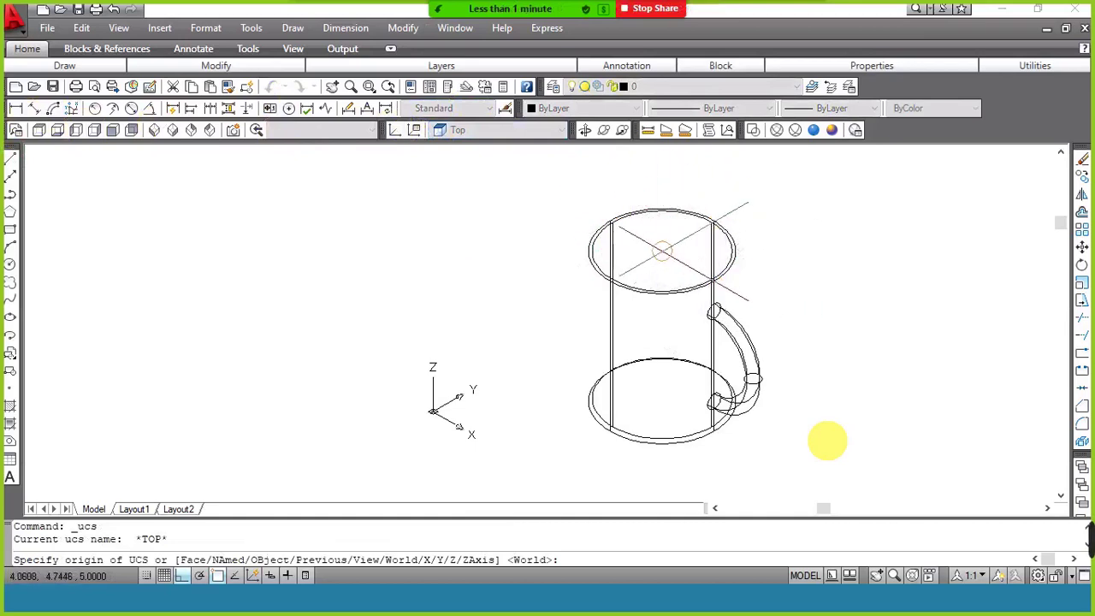
pyautogui.click(662, 250)
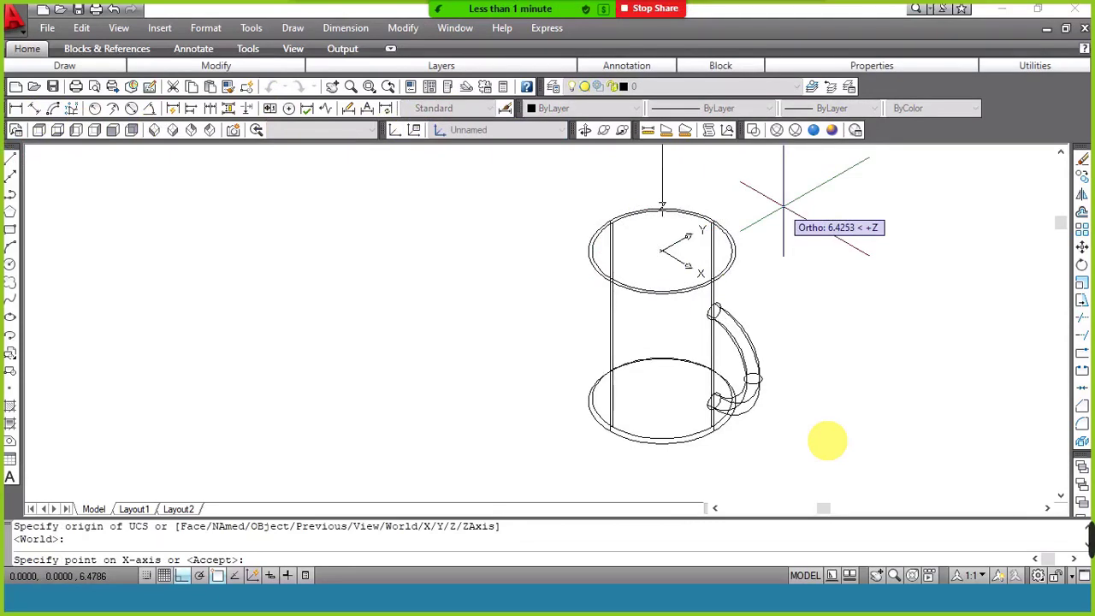
pyautogui.press('Return')
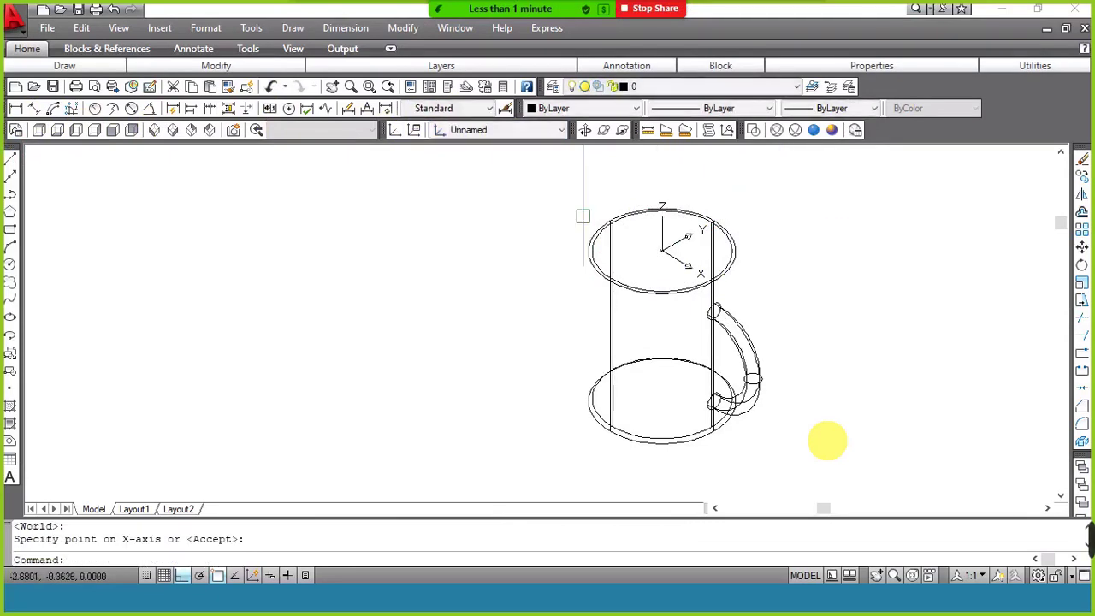
# Dimension the top rim circle with an R2.0000 radius label placed beside the rim.
pyautogui.click(94, 108)
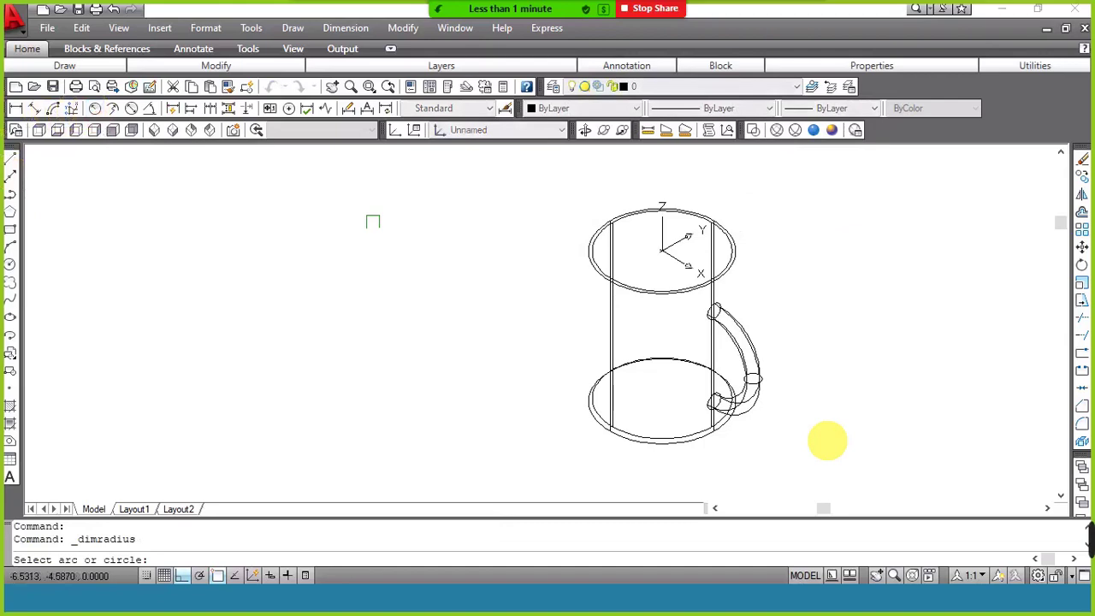
pyautogui.click(732, 224)
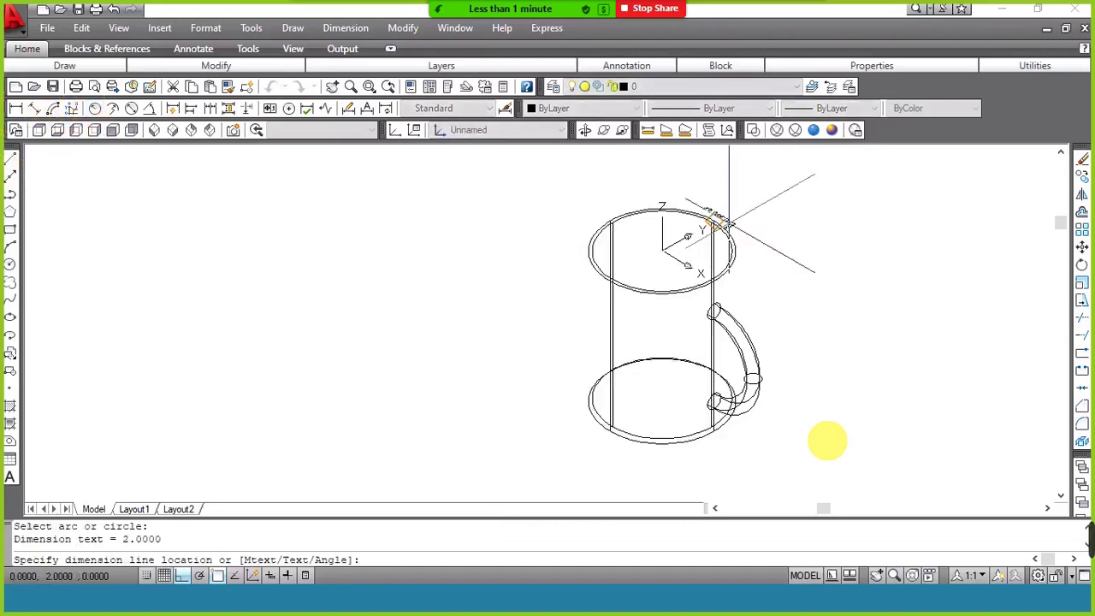
pyautogui.click(770, 227)
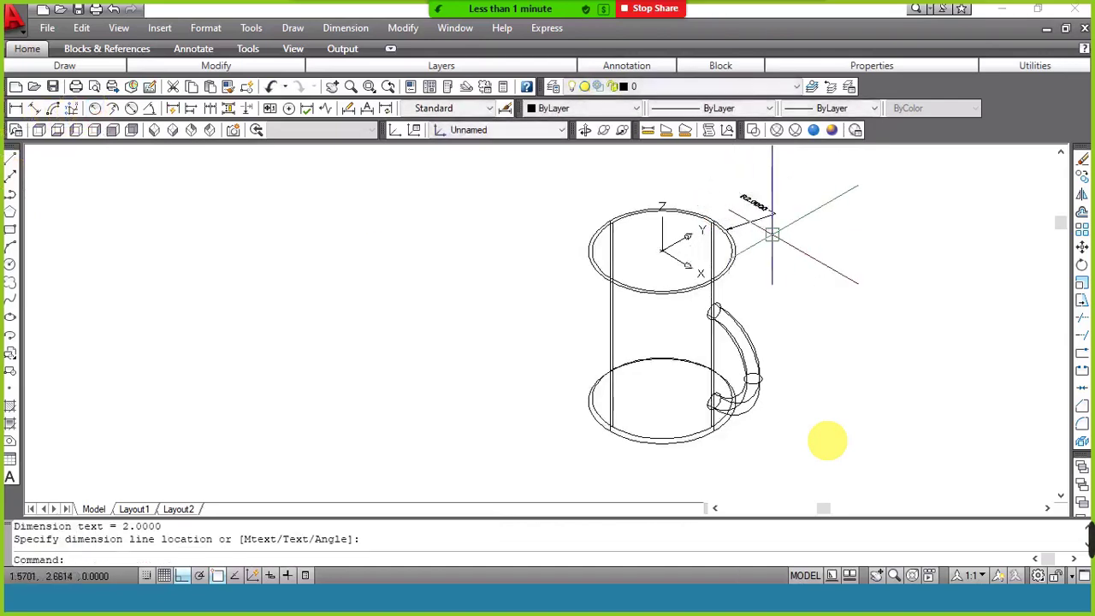
pyautogui.scroll(3, 761, 197)
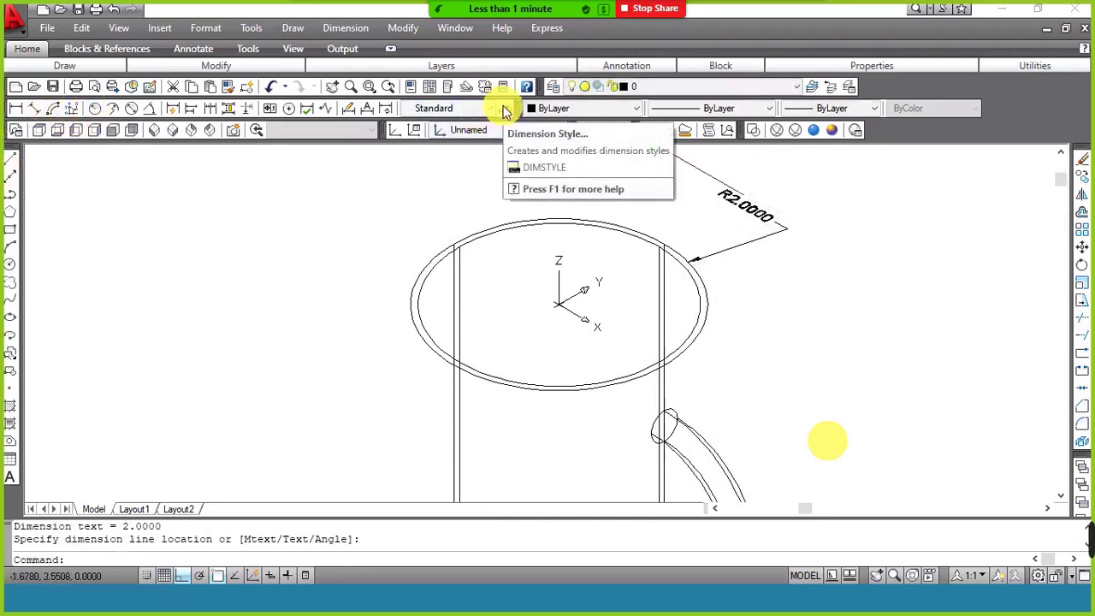
pyautogui.scroll(-4, 569, 295)
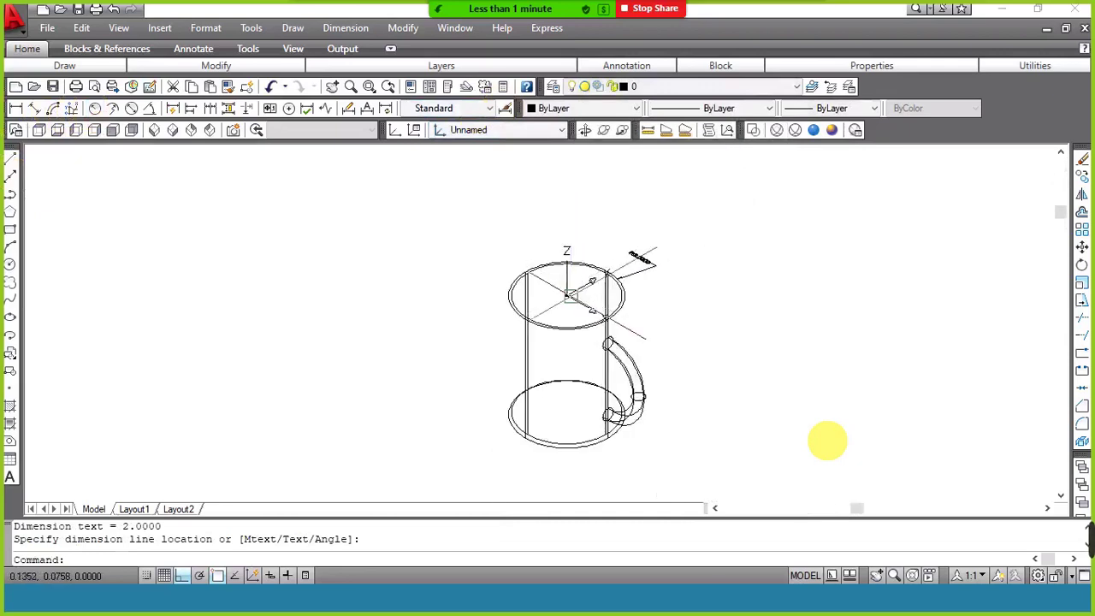
# Switch the UCS to the Right preset and try a linear dimension, then cancel it.
pyautogui.click(462, 132)
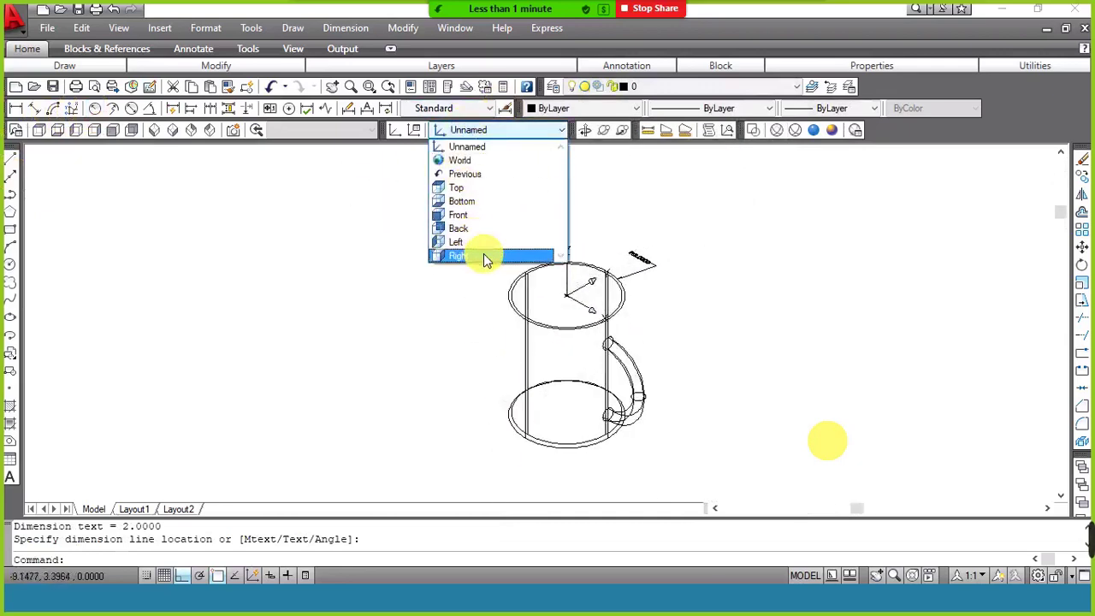
pyautogui.click(484, 257)
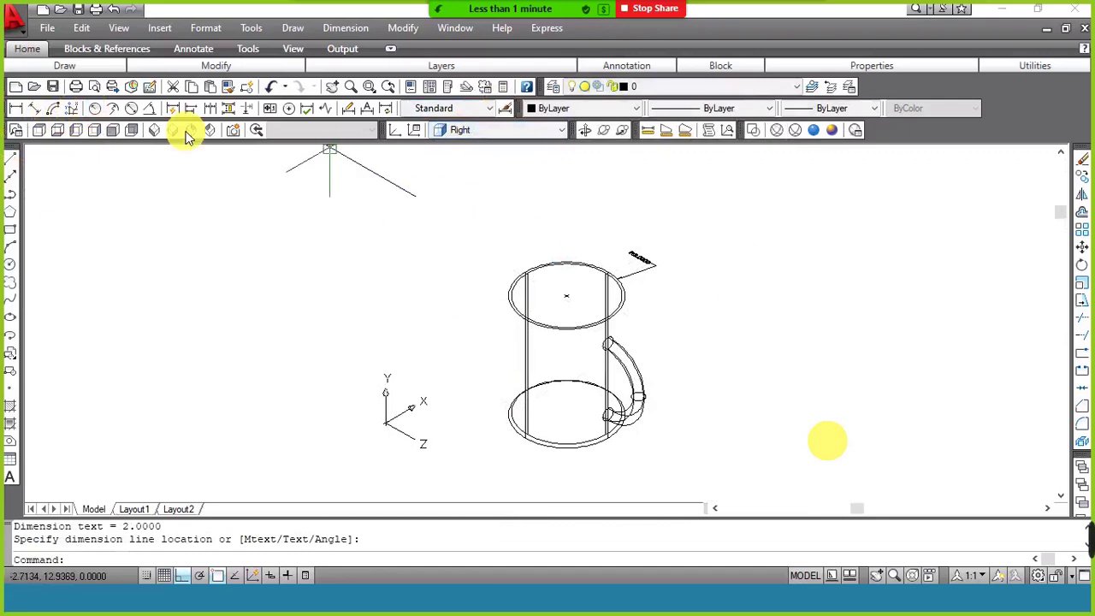
pyautogui.click(17, 110)
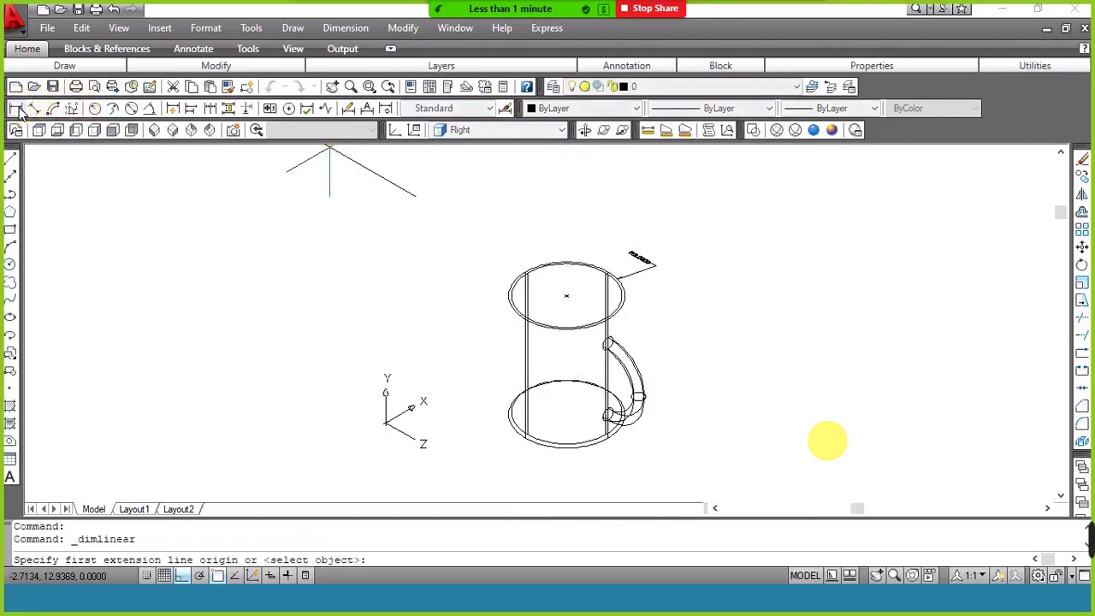
pyautogui.click(525, 318)
pyautogui.click(525, 435)
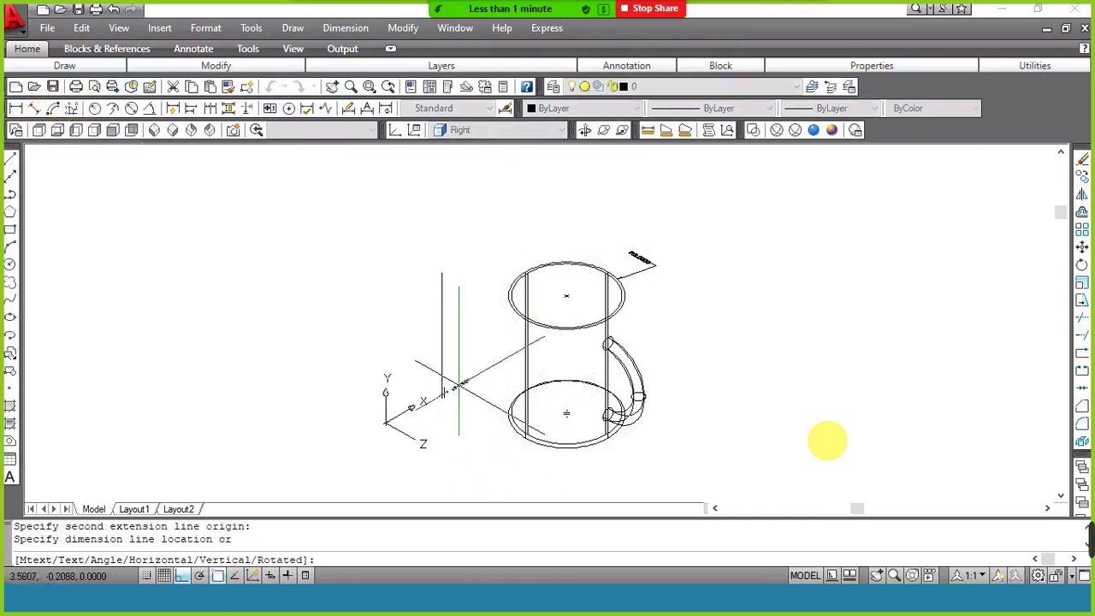
pyautogui.press('Escape')
pyautogui.press('Escape')
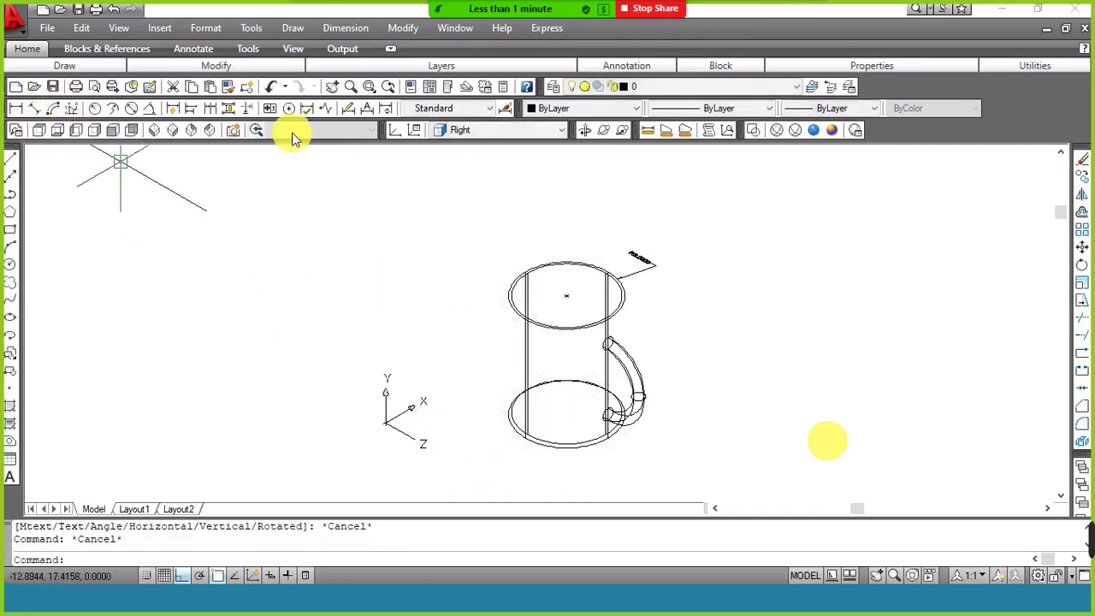
# Relocate the UCS origin to the centre of the mug's base circle.
pyautogui.click(396, 133)
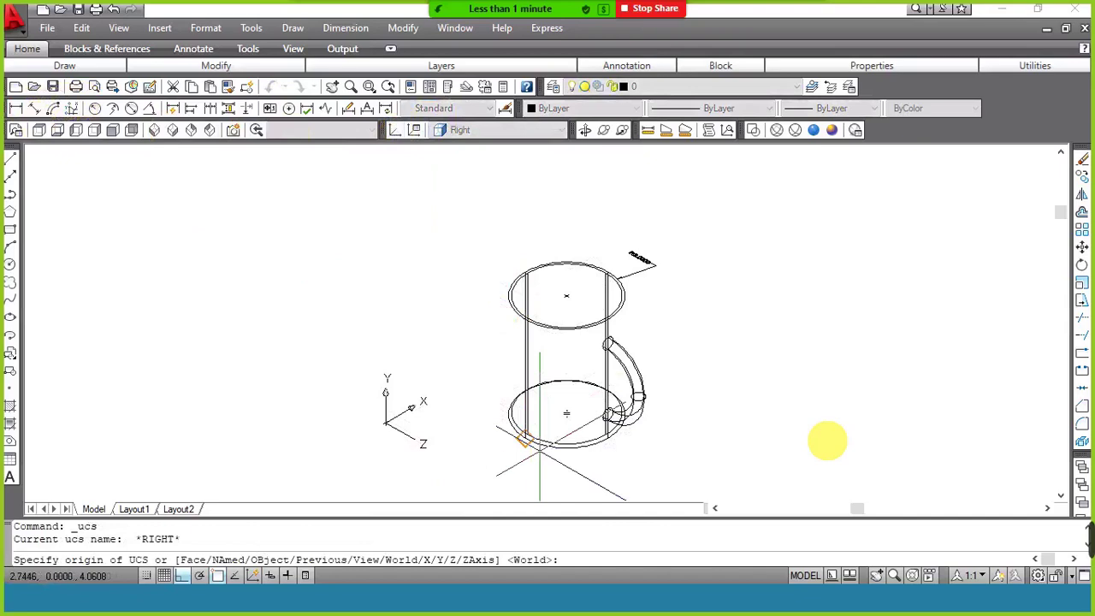
pyautogui.click(566, 414)
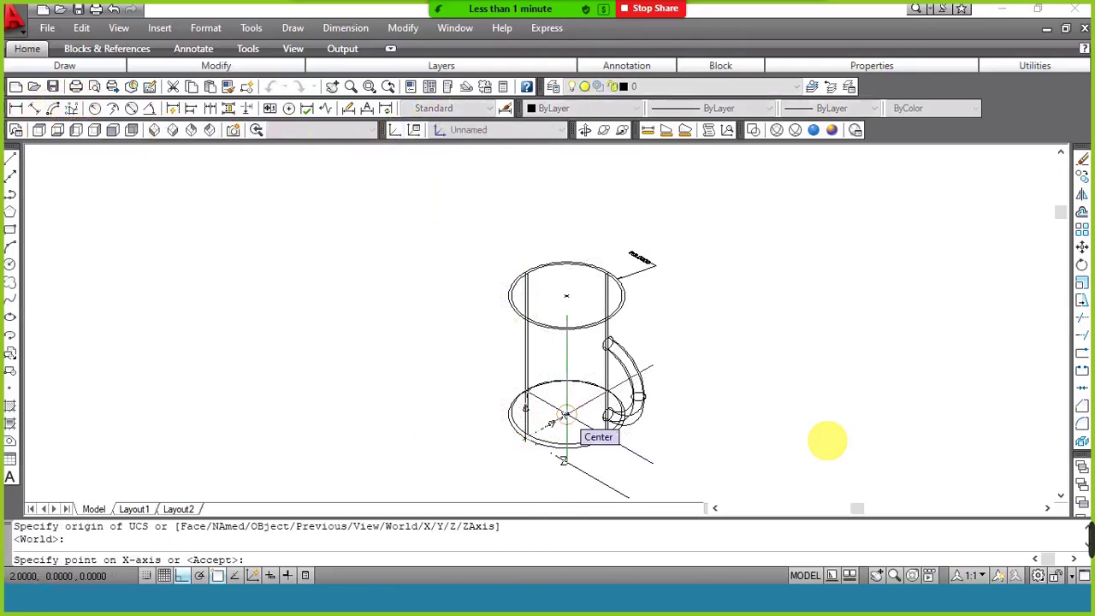
pyautogui.press('Return')
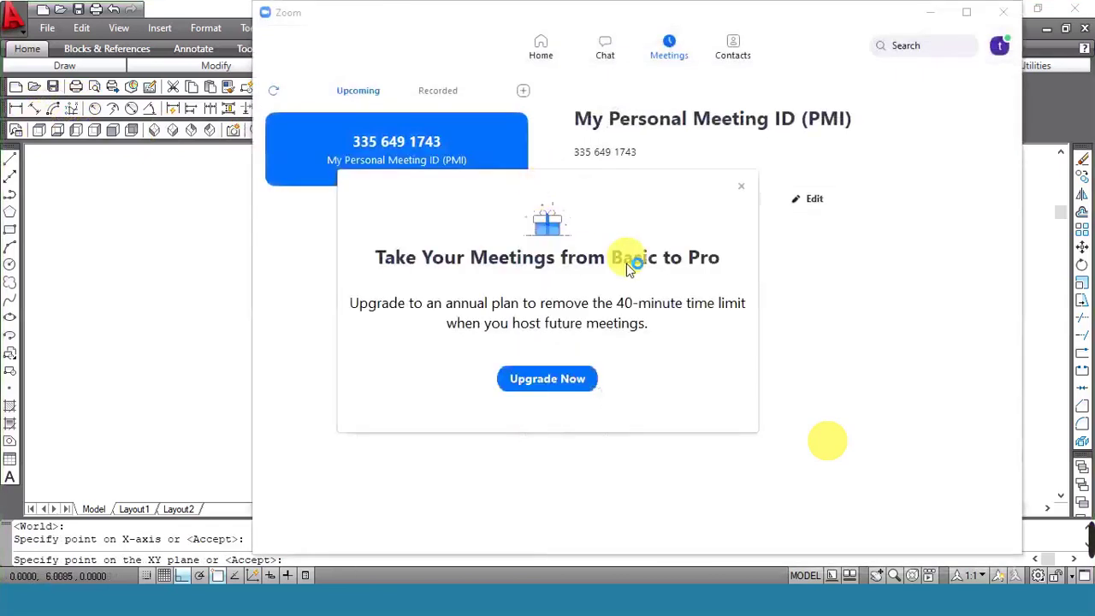
# Dismiss the upgrade offer, start the meeting with computer audio, and share the whole screen.
pyautogui.click(741, 187)
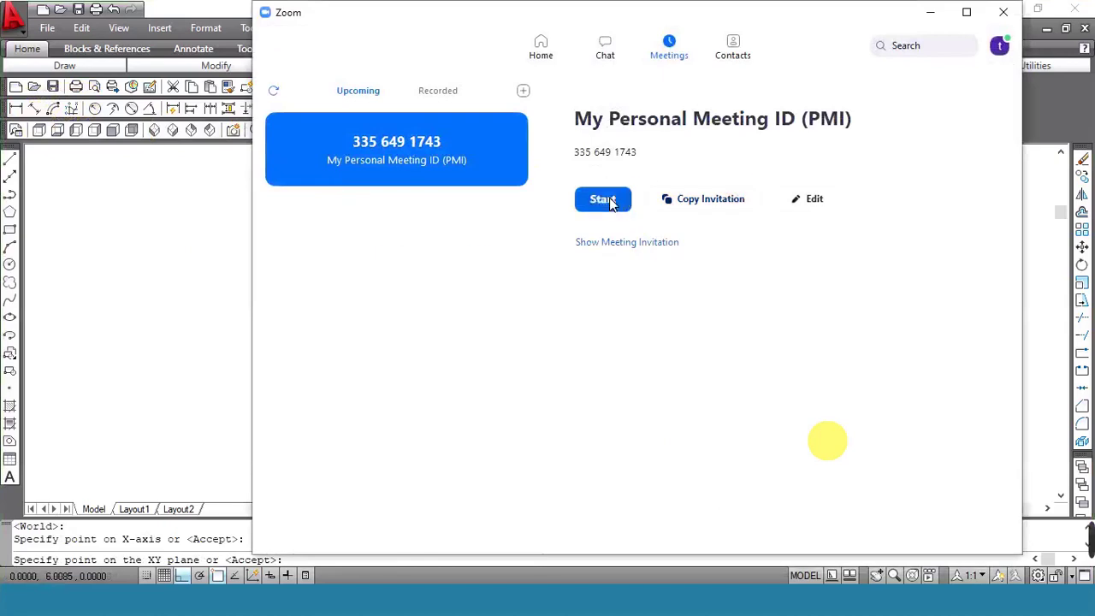
pyautogui.click(608, 201)
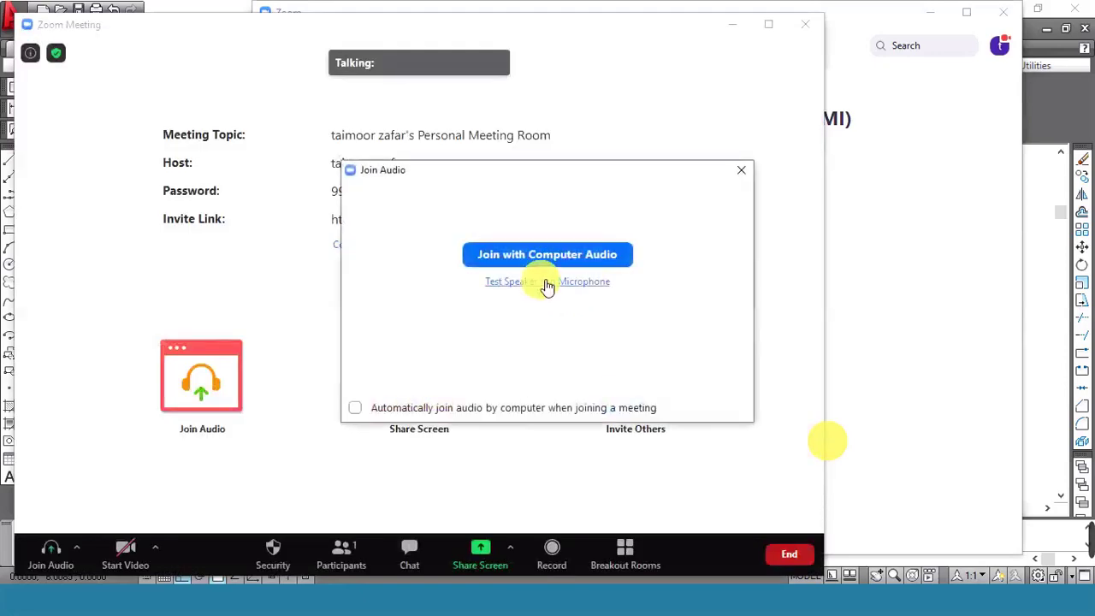
pyautogui.click(548, 254)
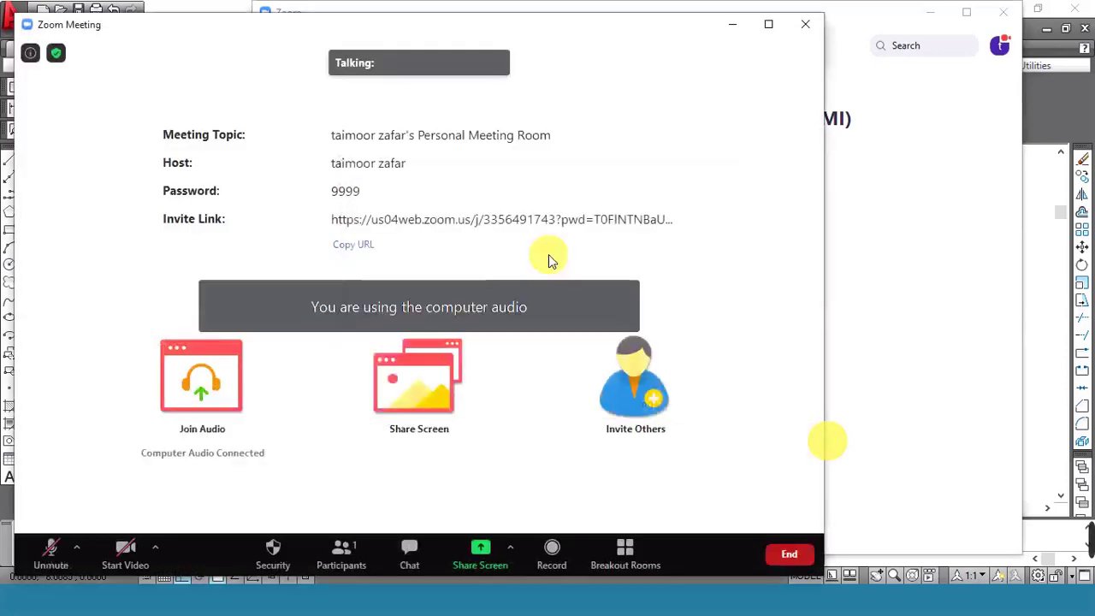
pyautogui.click(444, 369)
pyautogui.doubleClick(279, 175)
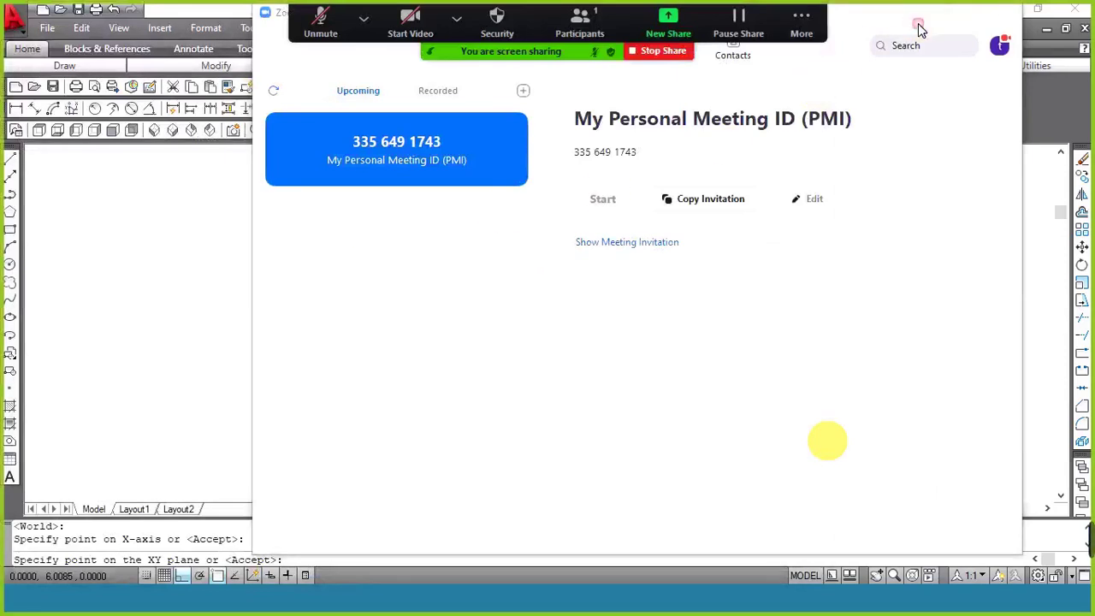
pyautogui.click(579, 19)
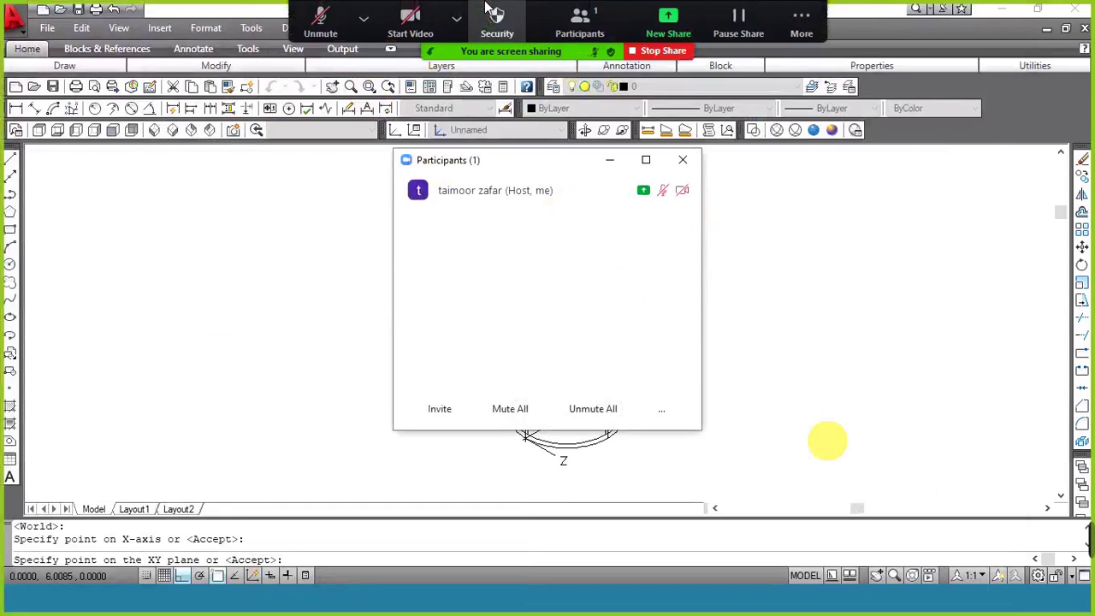
# Unmute the microphone, disable the waiting room, and mute all participants without self-unmute.
pyautogui.hotkey('alt', 'a')
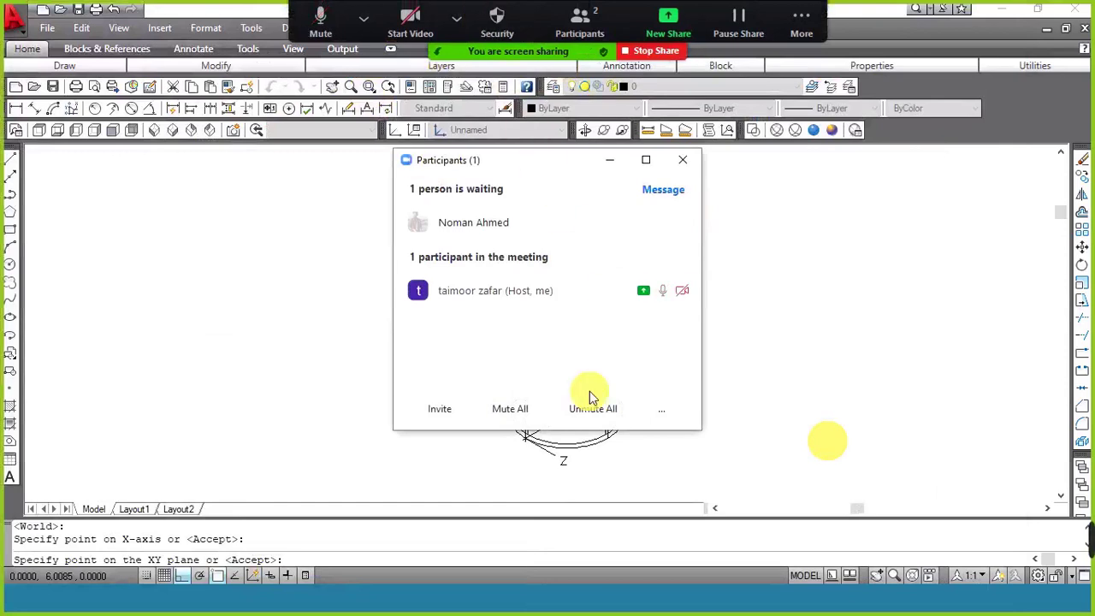
pyautogui.click(661, 412)
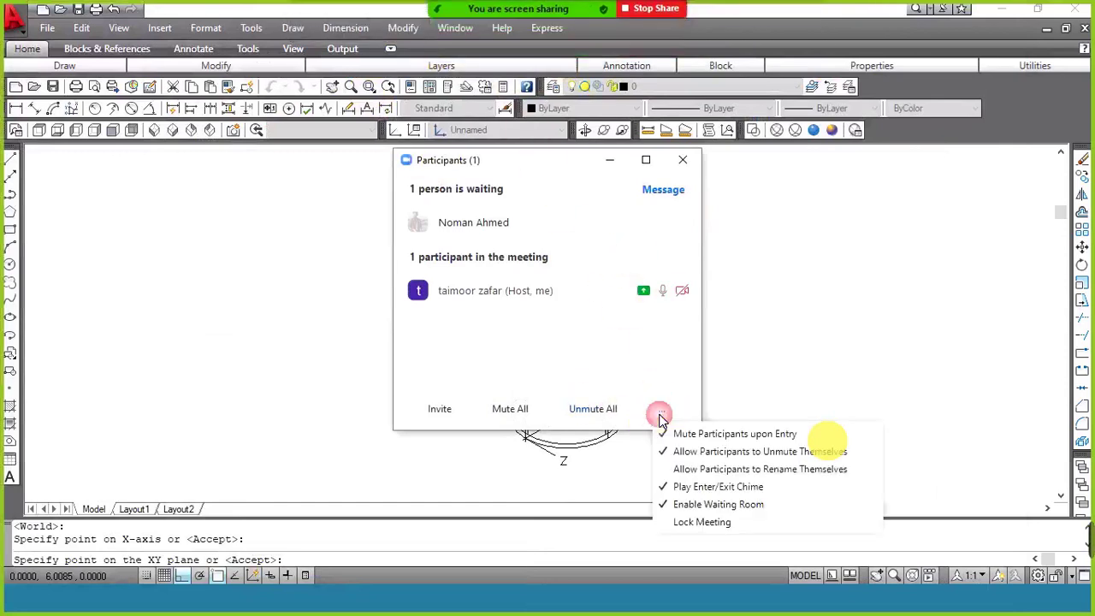
pyautogui.click(693, 504)
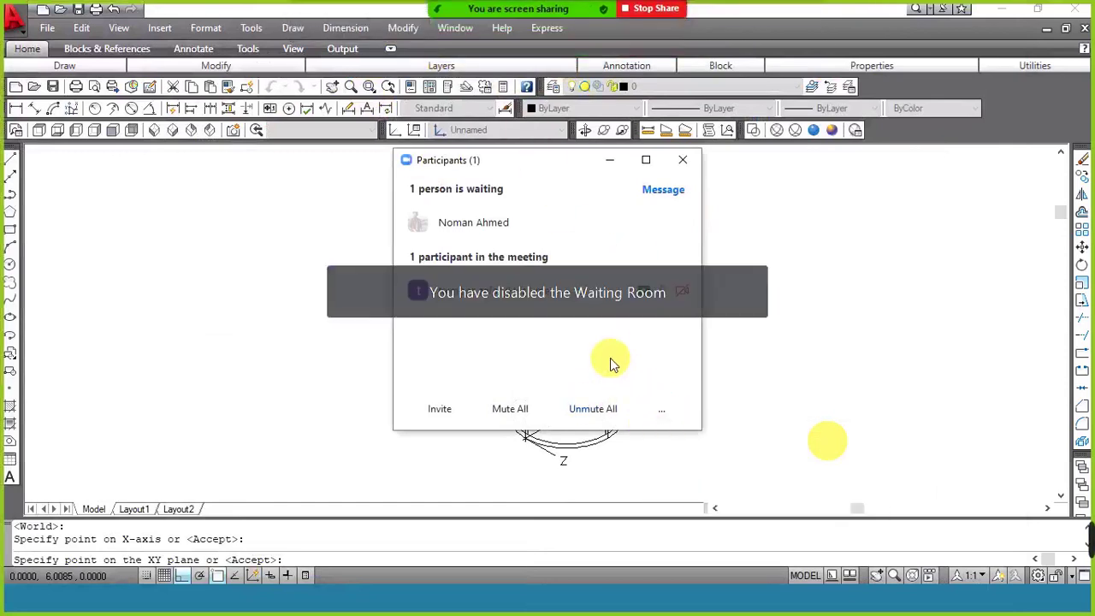
pyautogui.click(518, 409)
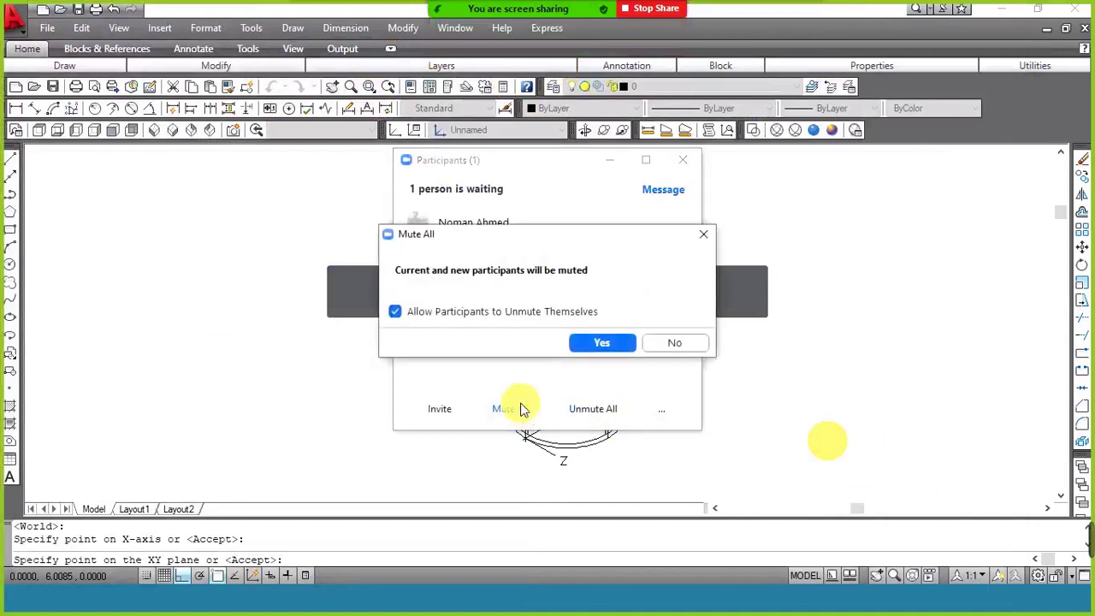
pyautogui.click(563, 315)
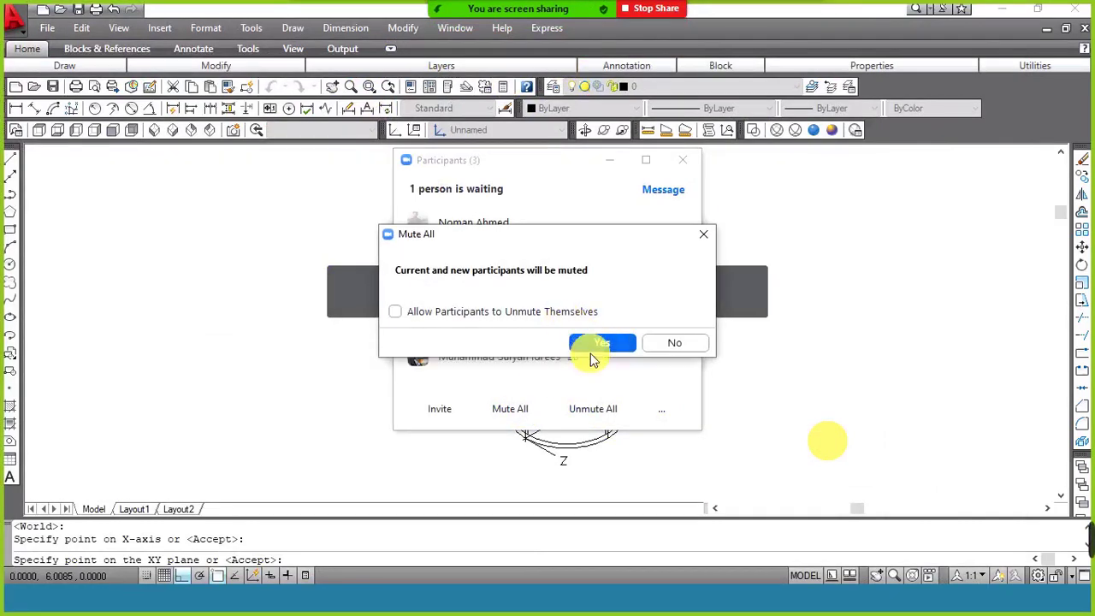
pyautogui.click(599, 343)
# Admit the waiting participant and move the taller participants list off the drawing.
pyautogui.click(611, 223)
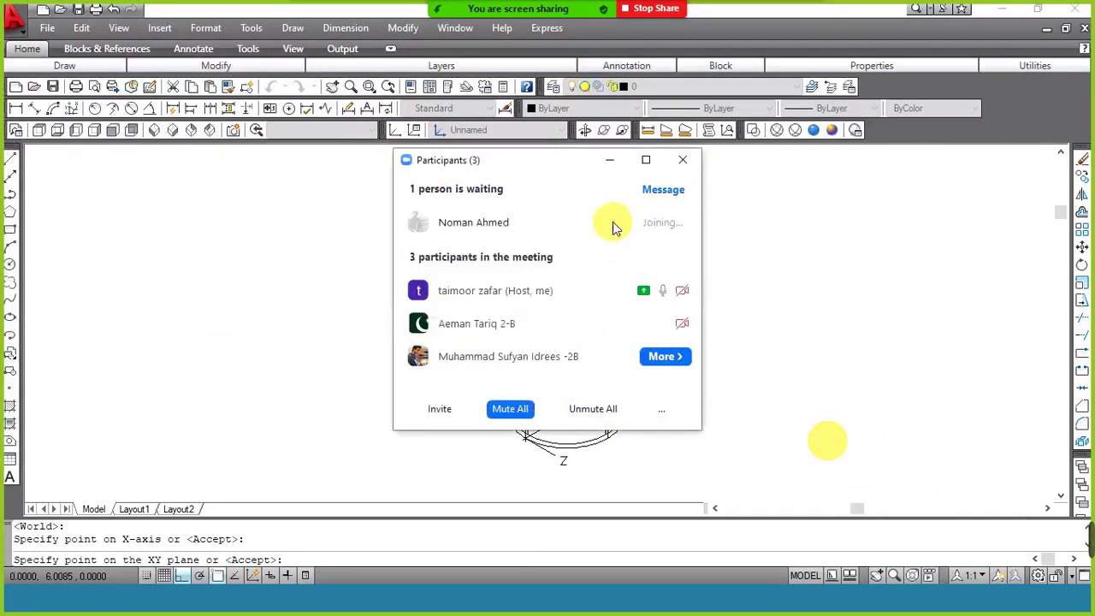
pyautogui.moveTo(579, 164)
pyautogui.mouseDown()
pyautogui.moveTo(941, 43)
pyautogui.moveTo(969, 22)
pyautogui.mouseUp()
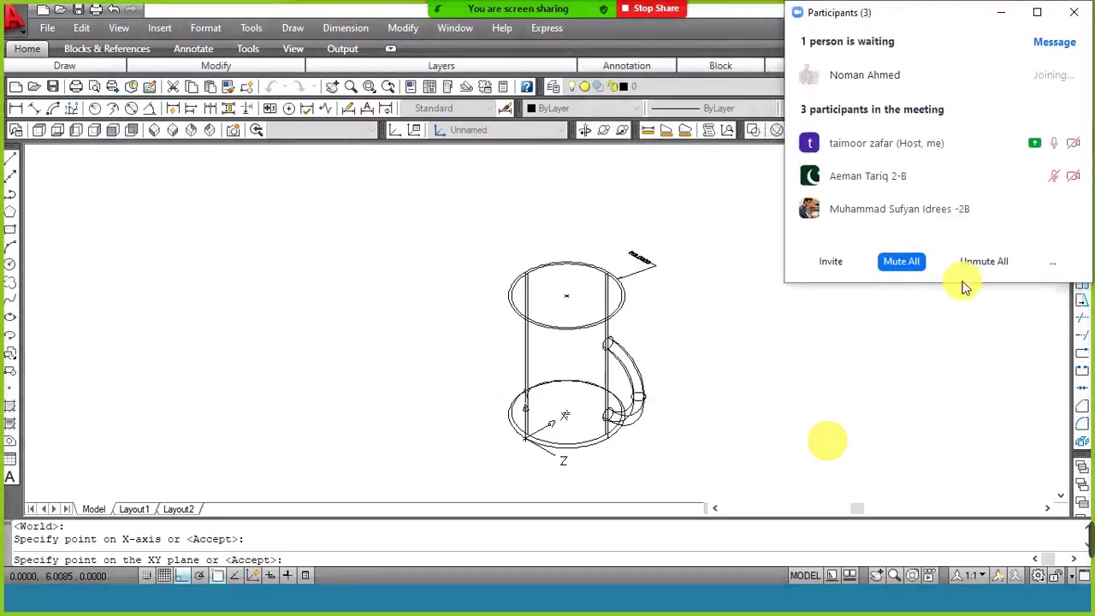
pyautogui.moveTo(965, 289); pyautogui.dragTo(996, 564)
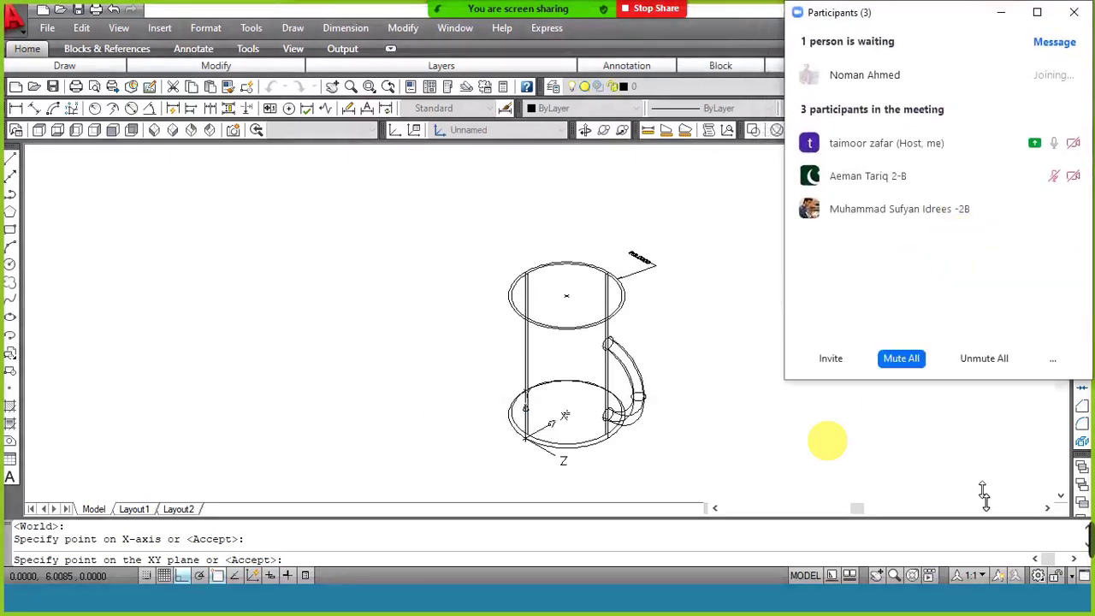
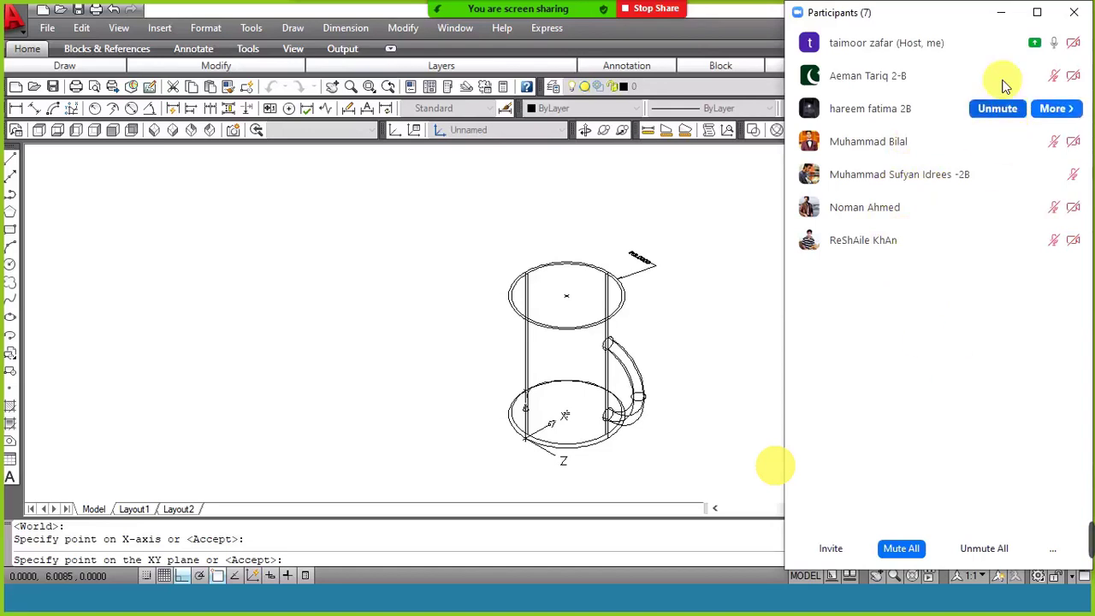
# Hide the Zoom participant list and cancel the unfinished UCS command.
pyautogui.click(999, 13)
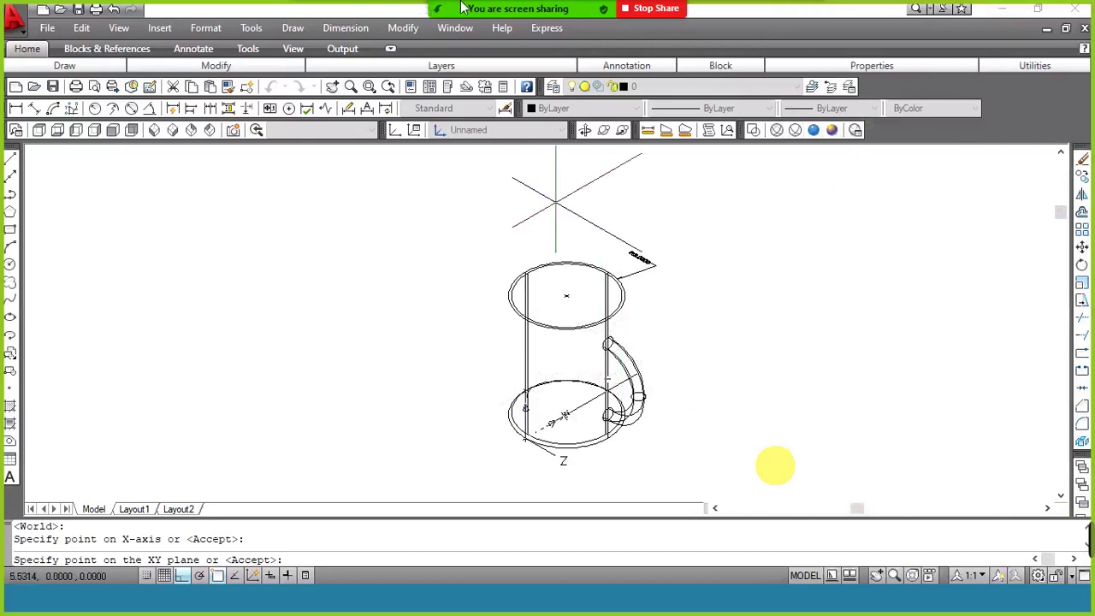
pyautogui.click(580, 17)
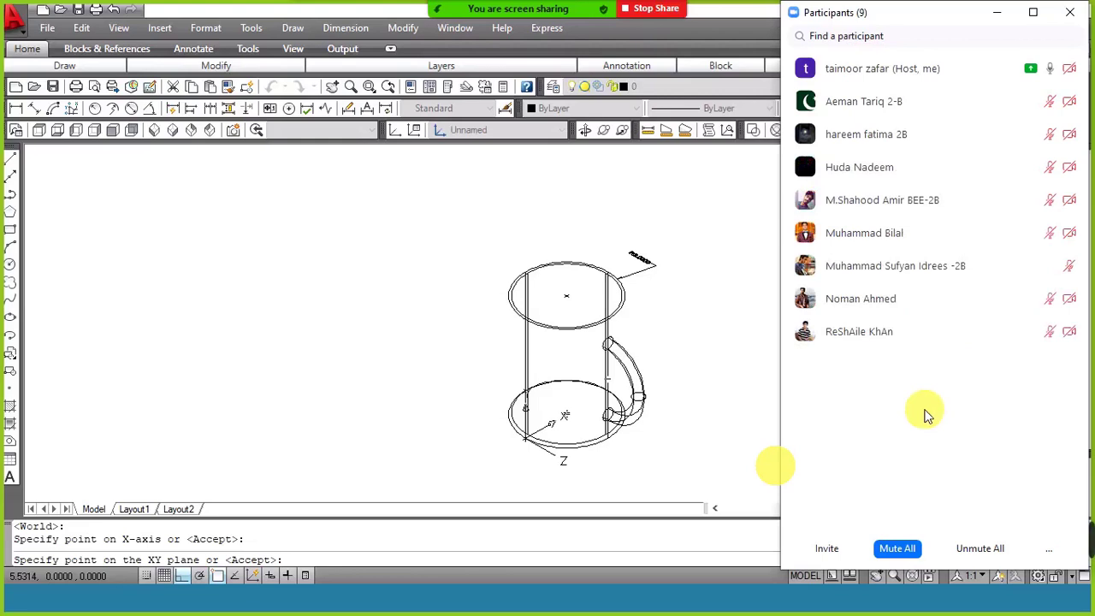
pyautogui.click(1001, 12)
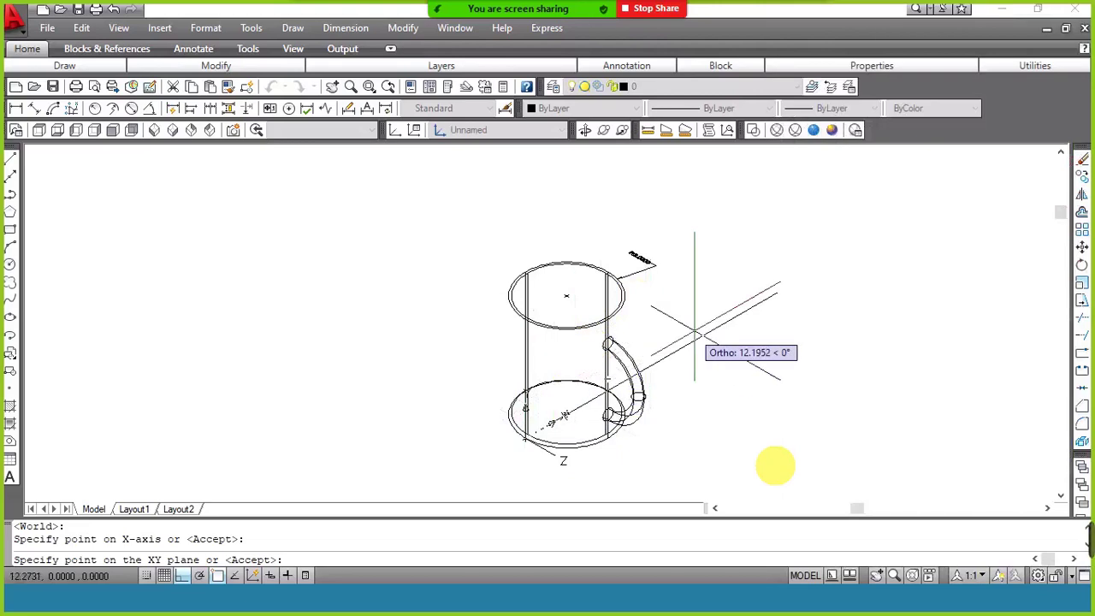
pyautogui.press('Escape')
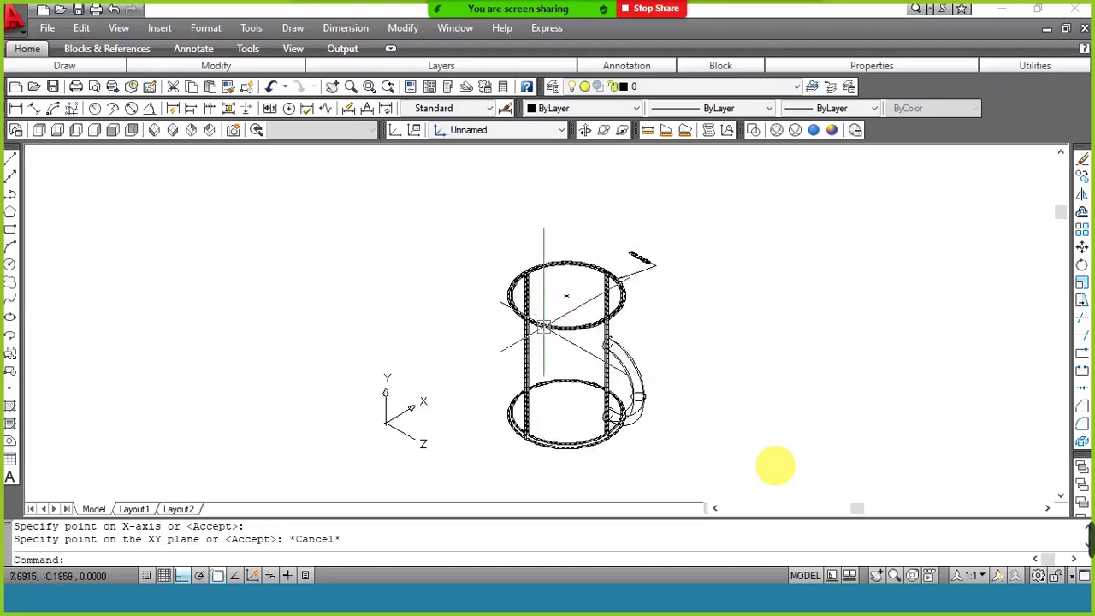
pyautogui.scroll(2, 517, 326)
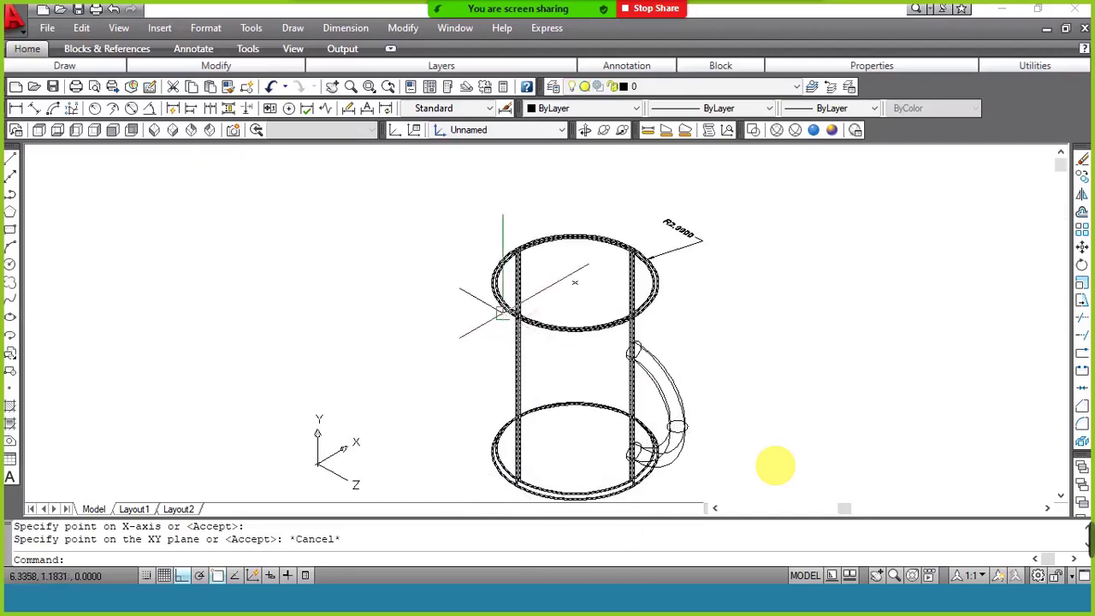
pyautogui.click(15, 108)
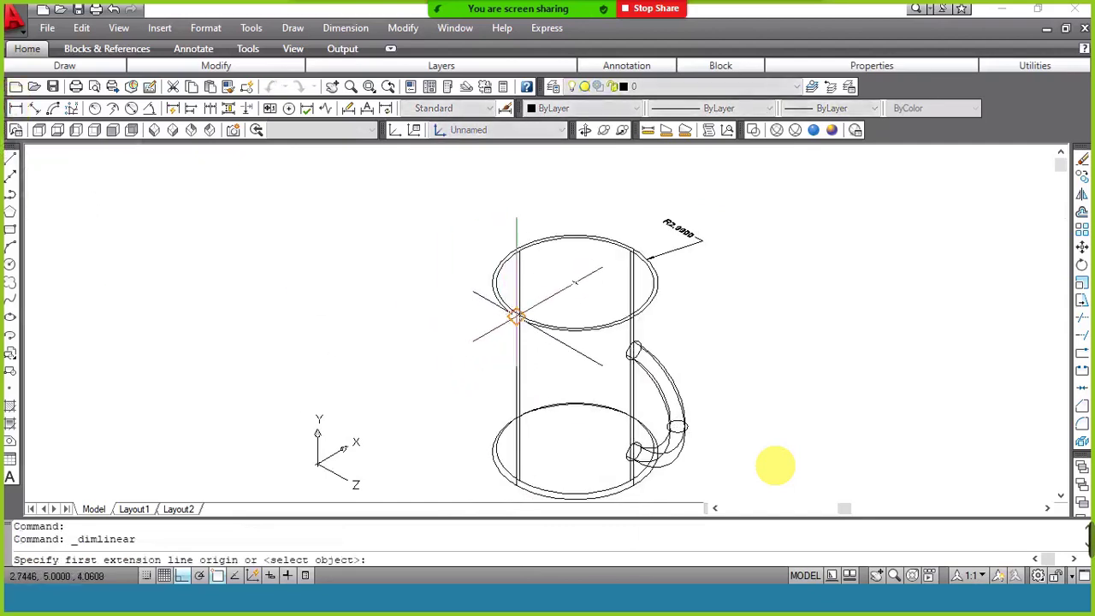
pyautogui.click(515, 316)
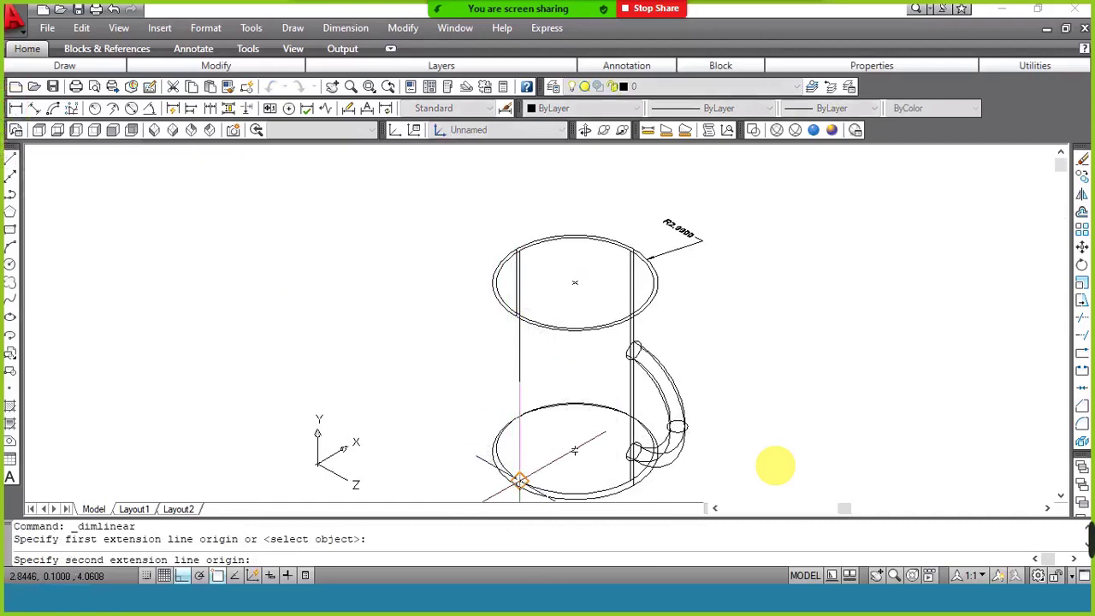
pyautogui.click(513, 487)
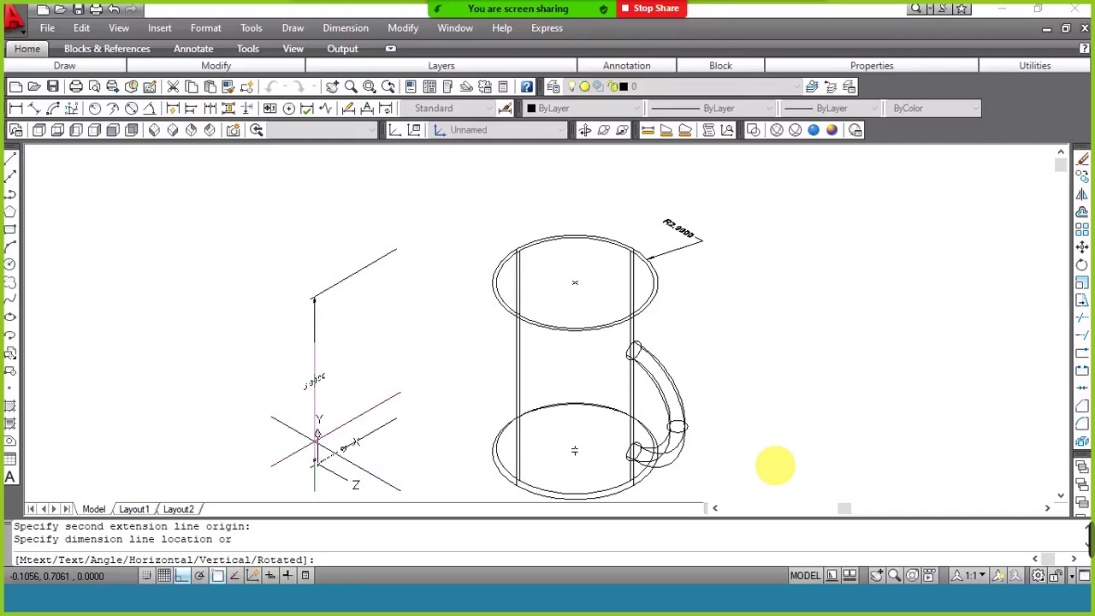
pyautogui.press('Escape')
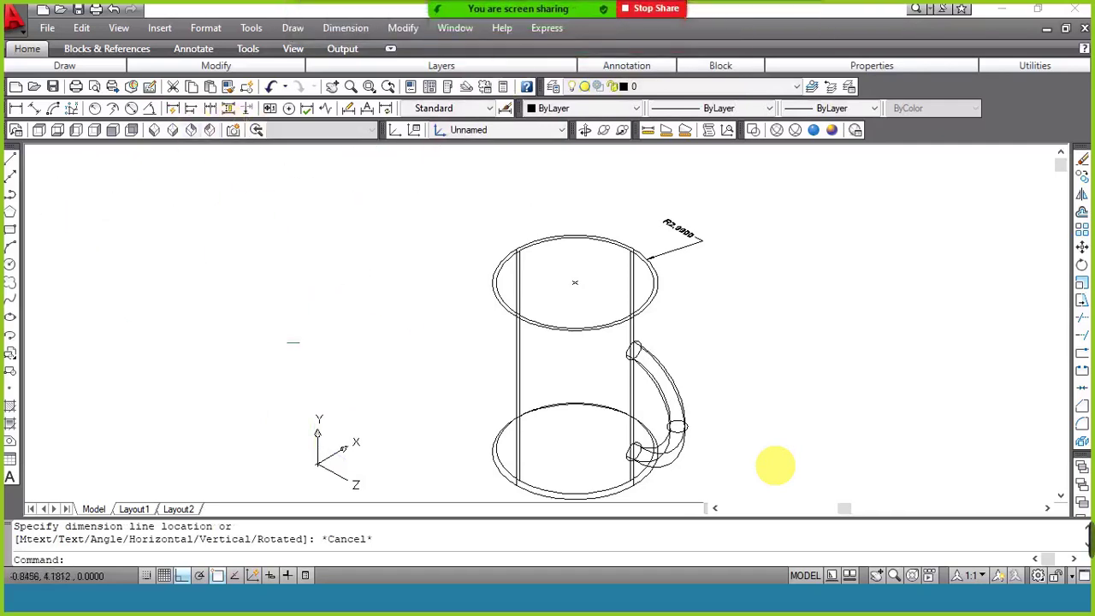
pyautogui.write('ucs')
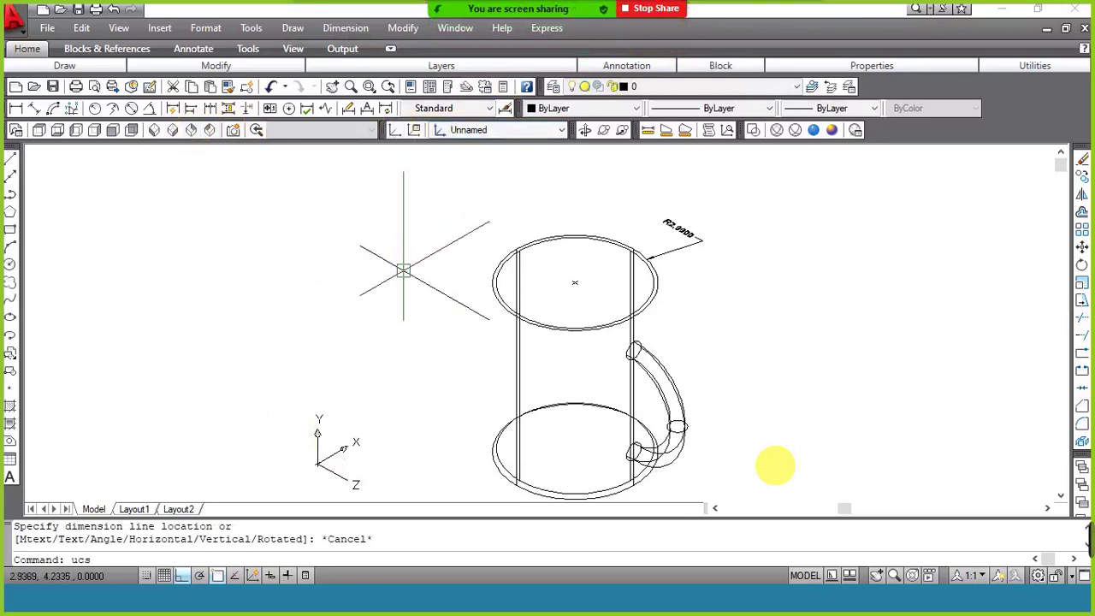
# Start a new UCS with its origin on the mug's base edge and X axis along the base.
pyautogui.press('Return')
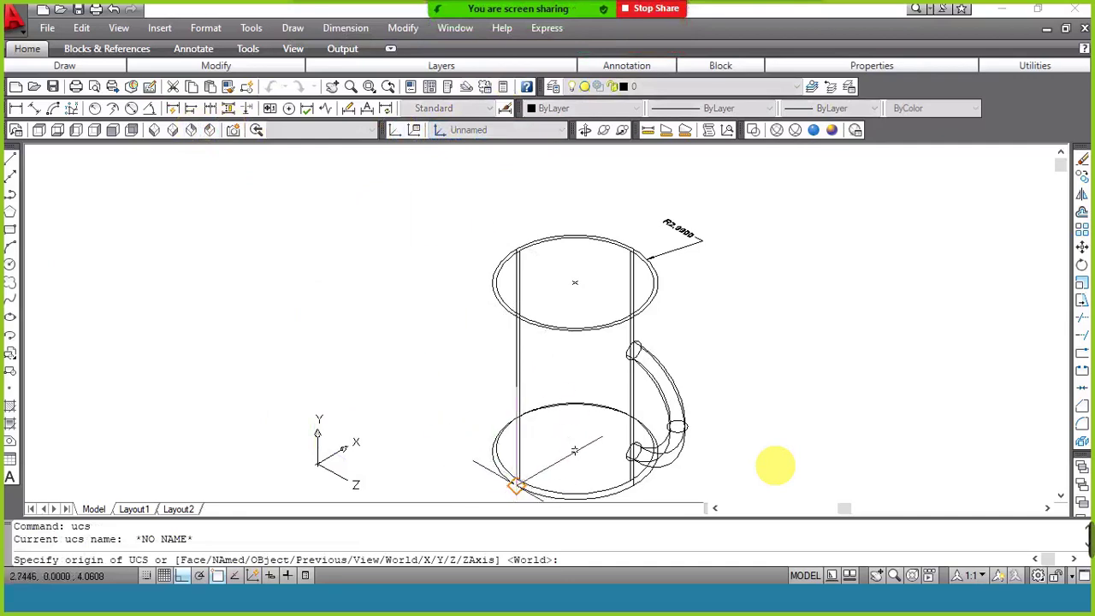
pyautogui.click(515, 485)
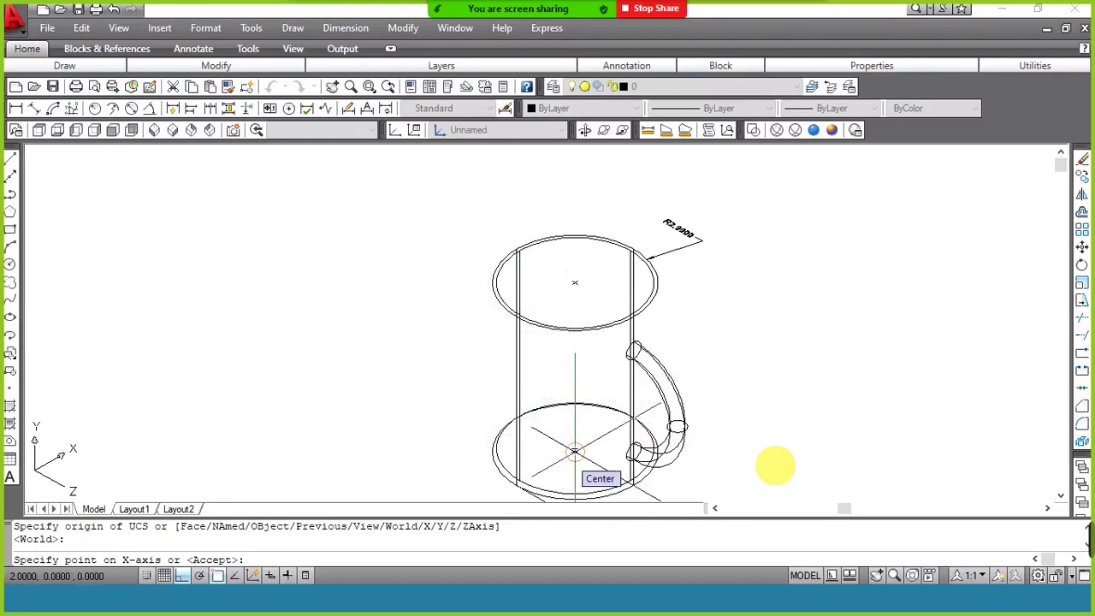
pyautogui.scroll(3, 575, 451)
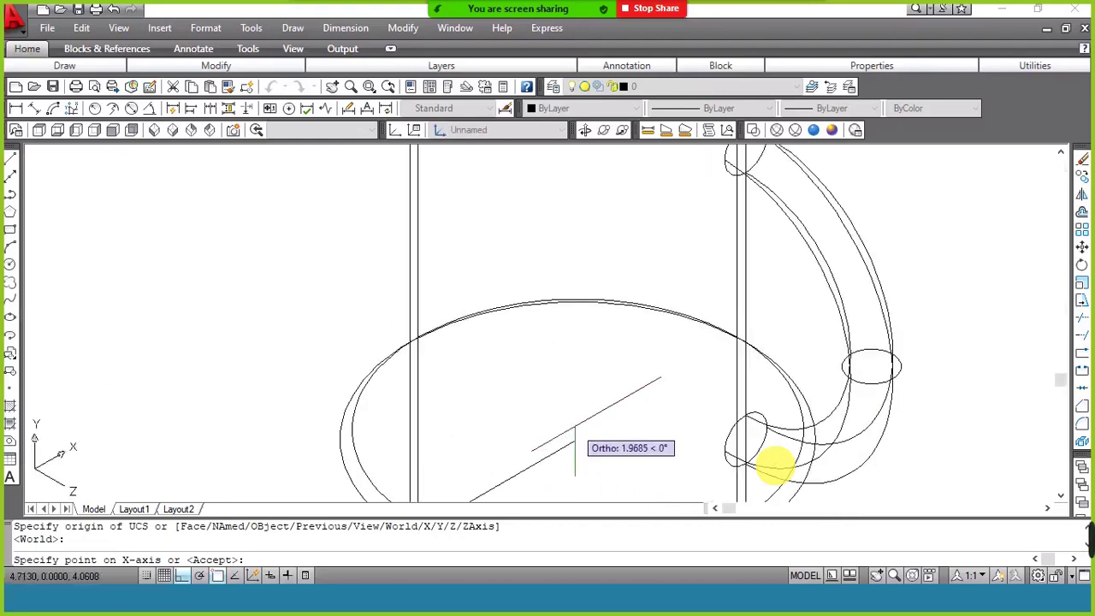
pyautogui.scroll(-2, 578, 414)
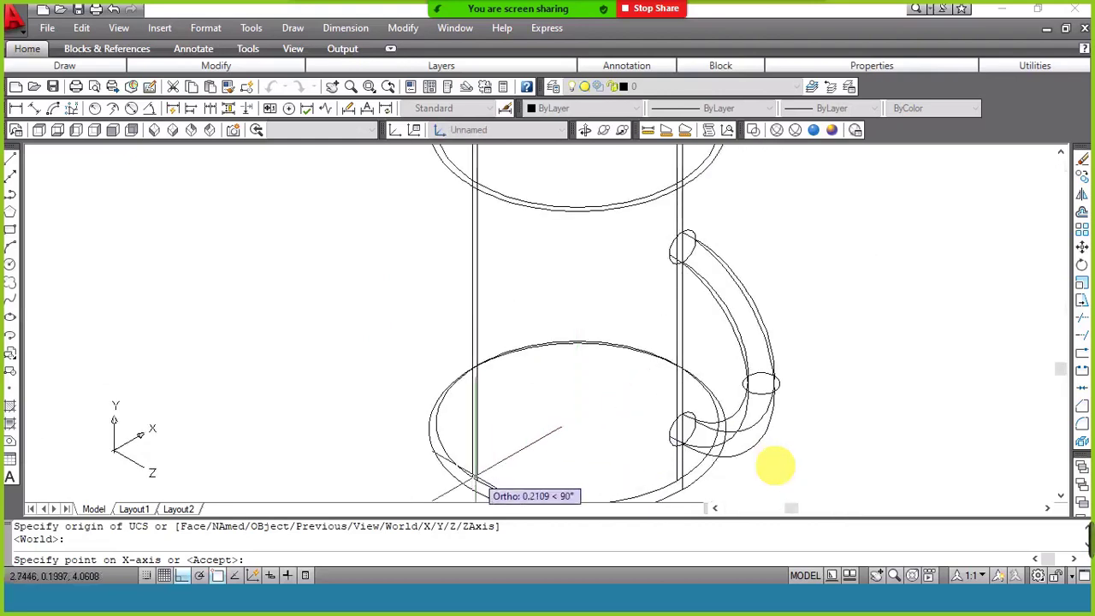
pyautogui.click(578, 428)
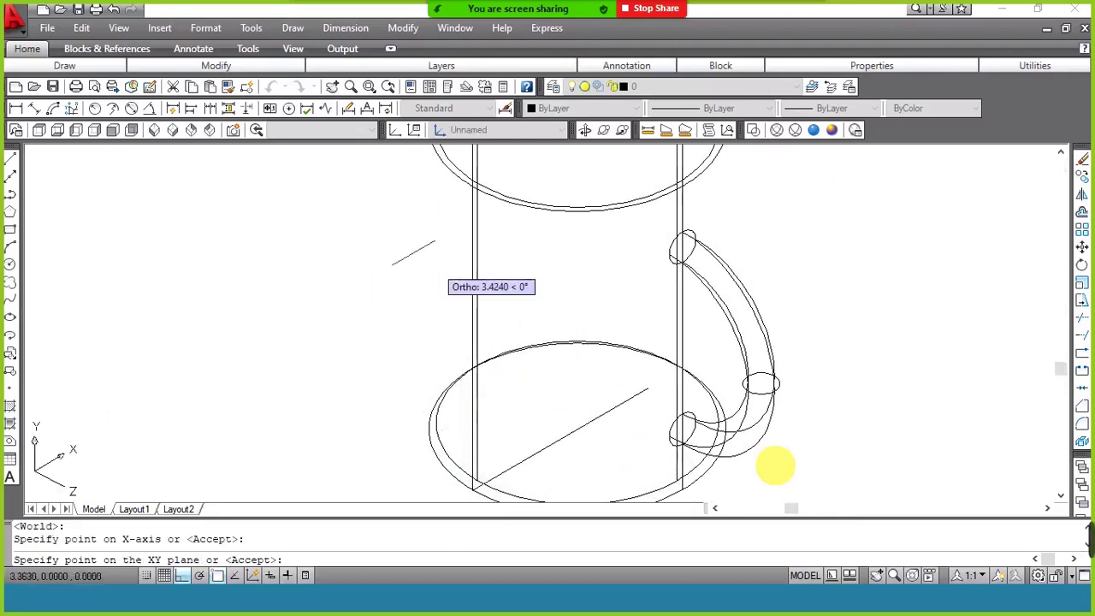
pyautogui.scroll(-2, 453, 210)
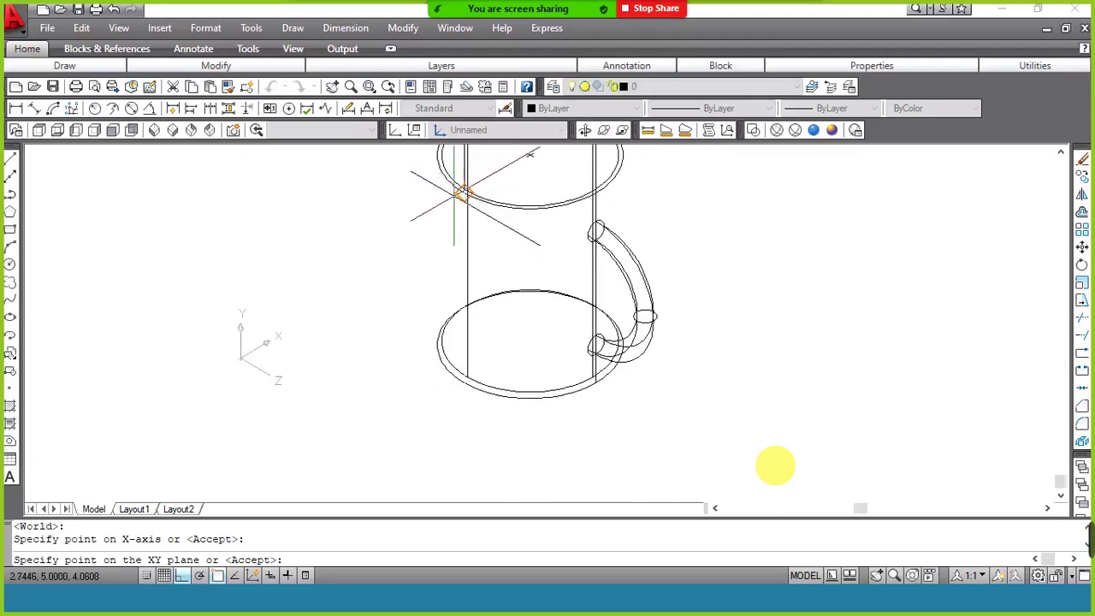
pyautogui.scroll(2, 462, 193)
pyautogui.scroll(2, 458, 188)
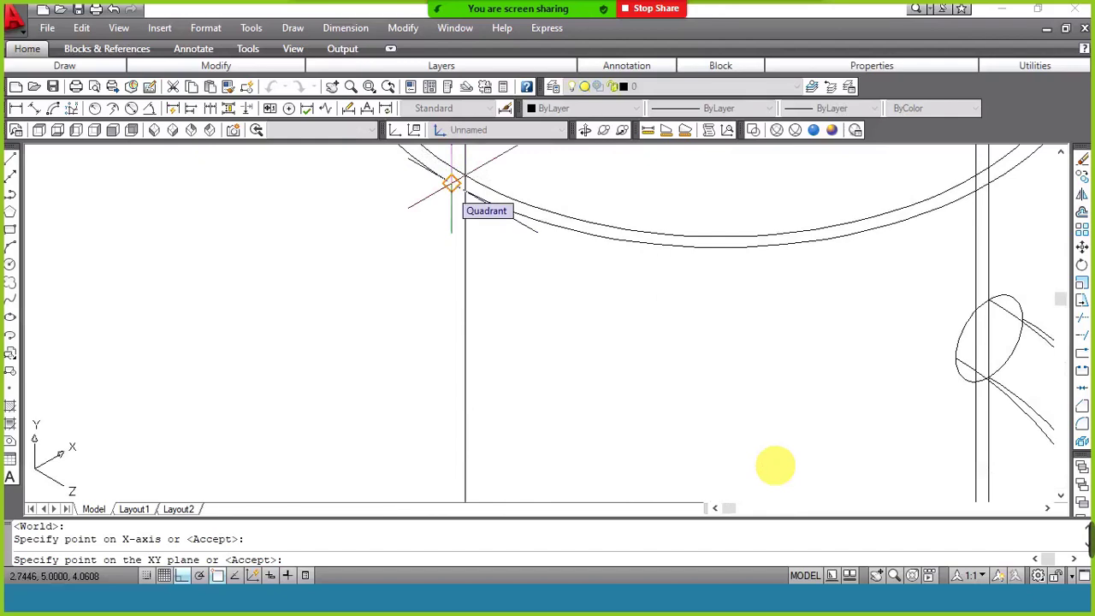
# Fix the UCS XY plane up the mug's side and switch to SE Isometric view.
pyautogui.click(450, 183)
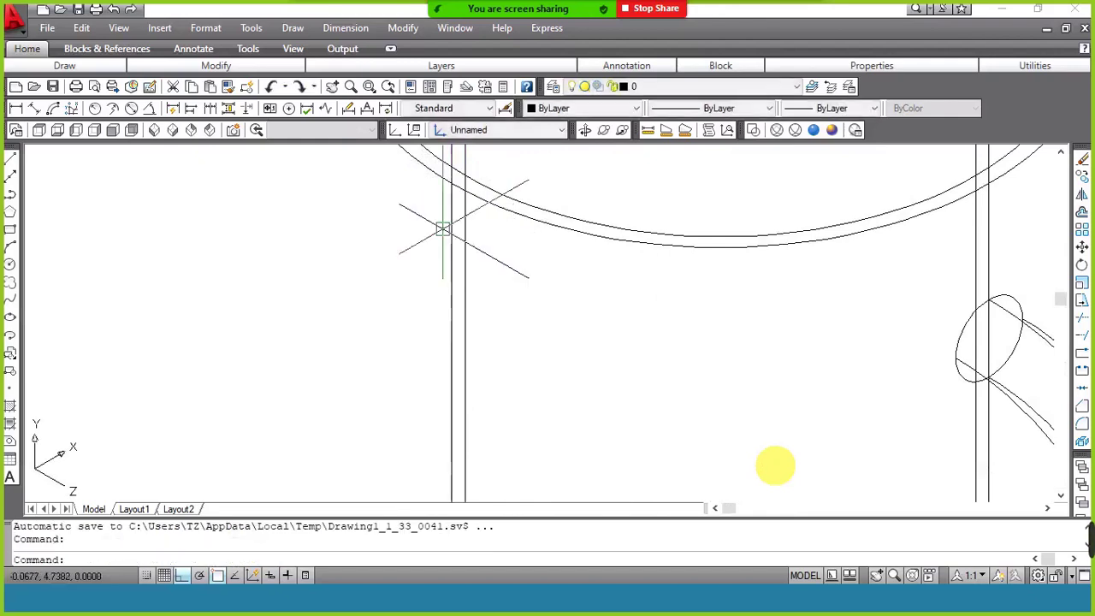
pyautogui.scroll(-3, 443, 229)
pyautogui.scroll(-1, 513, 171)
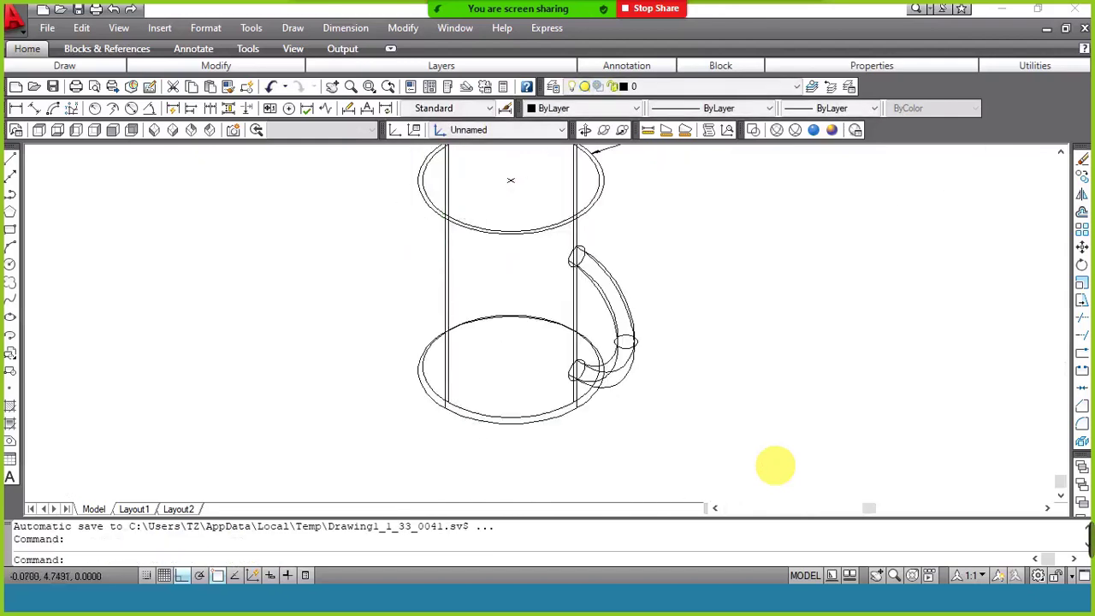
pyautogui.scroll(-2, 513, 171)
pyautogui.scroll(1, 429, 359)
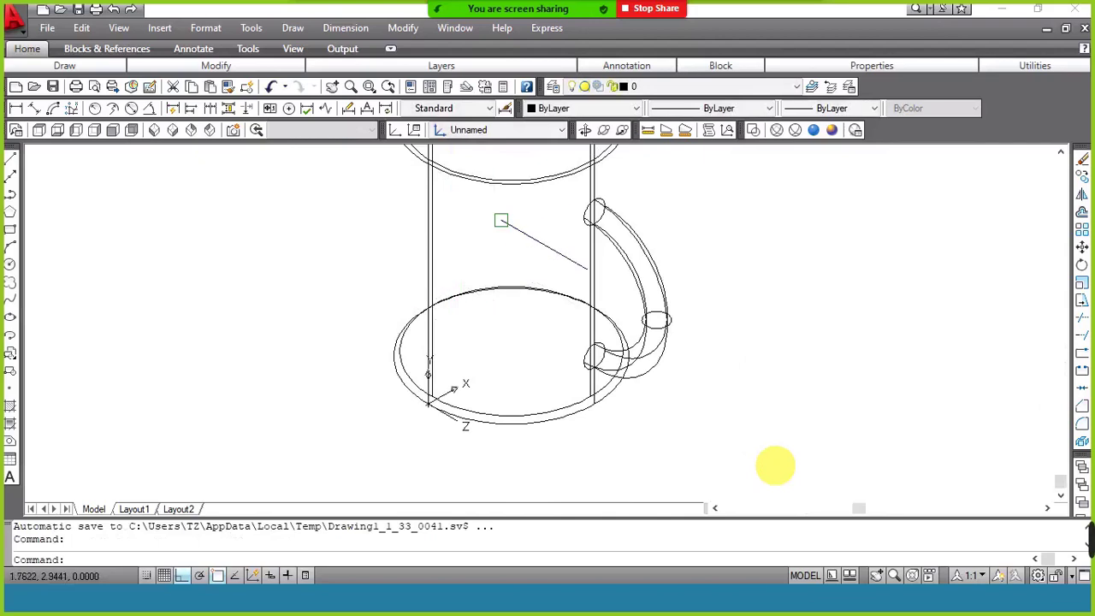
pyautogui.click(174, 130)
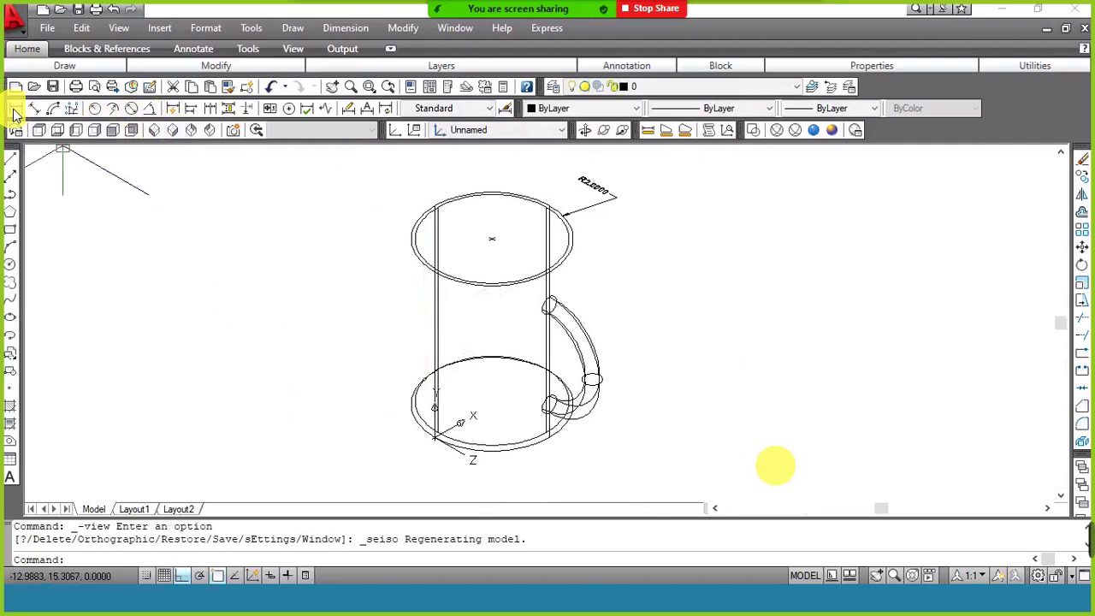
# Dimension the mug's side height as 5.0000 on the left and shade the mug Conceptual.
pyautogui.click(14, 110)
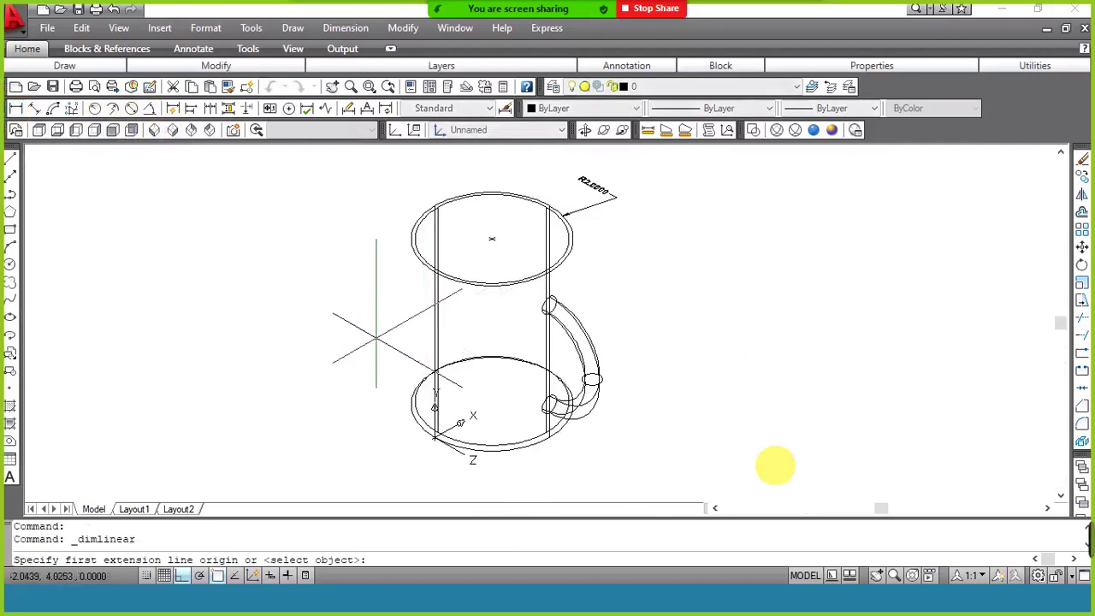
pyautogui.click(435, 274)
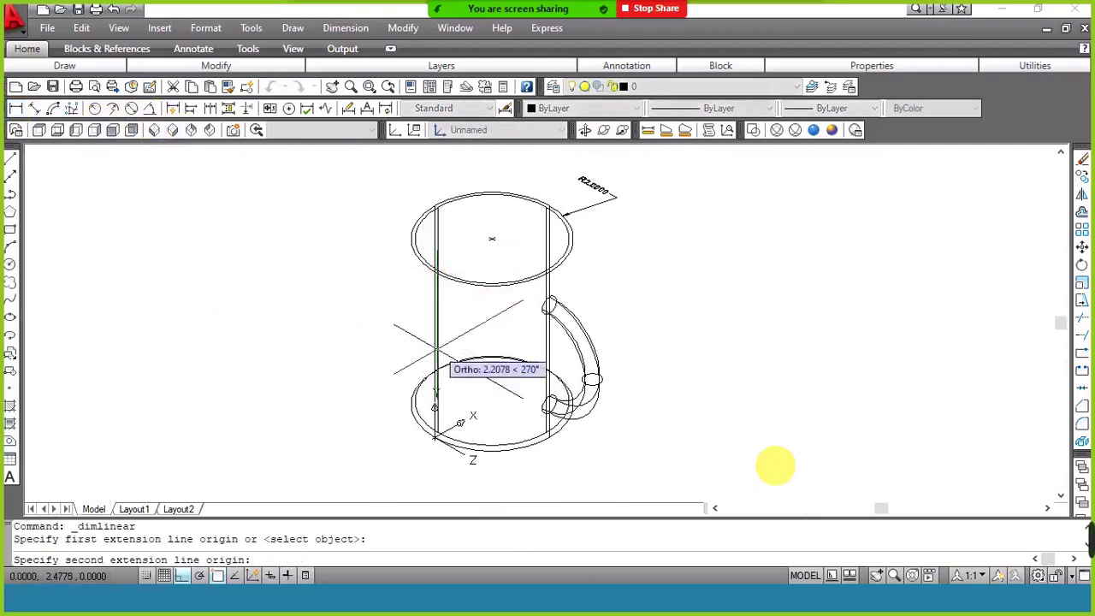
pyautogui.click(434, 438)
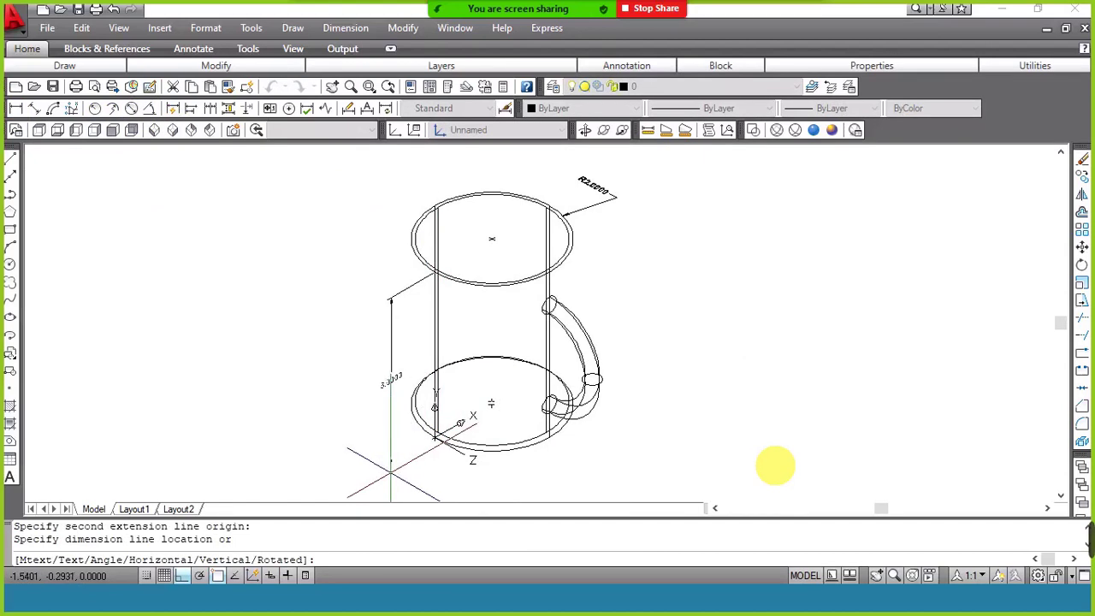
pyautogui.click(390, 462)
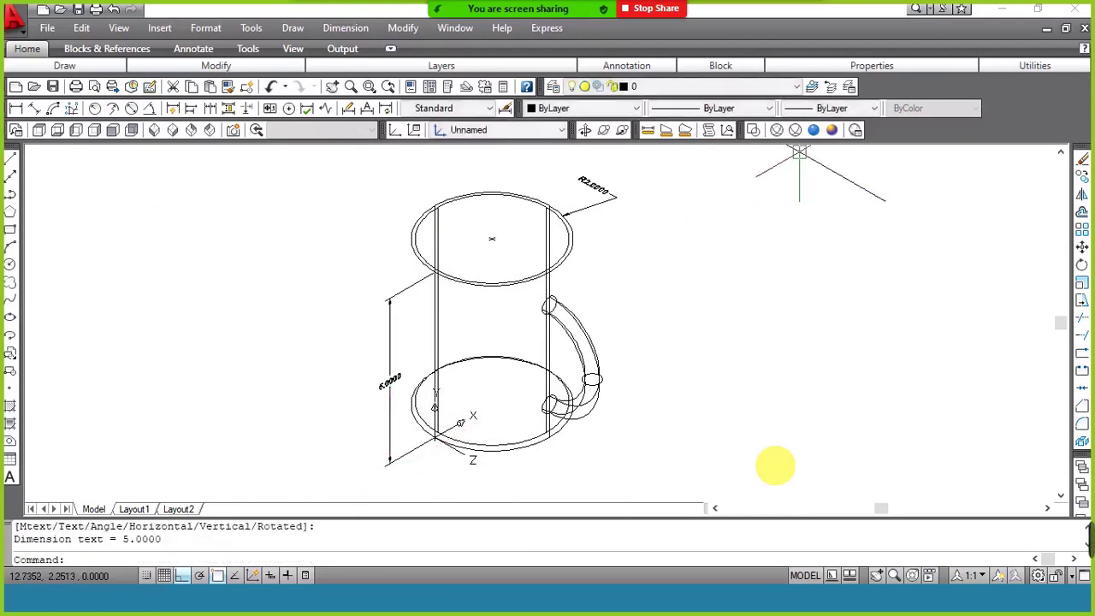
pyautogui.click(832, 130)
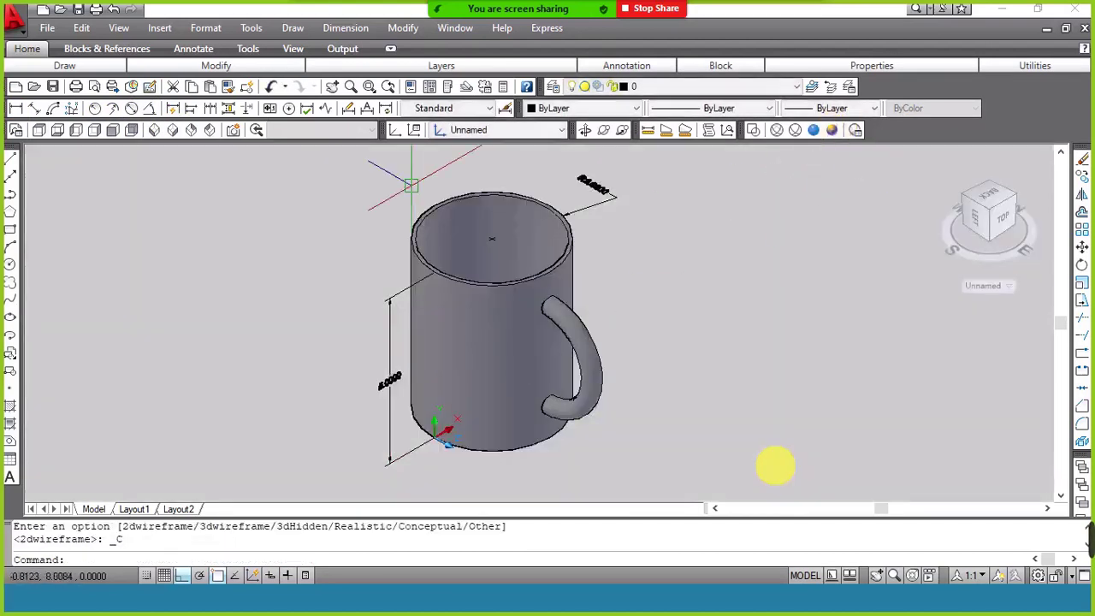
# Modify the Standard dimension style, setting its text height to 0.5.
pyautogui.click(504, 111)
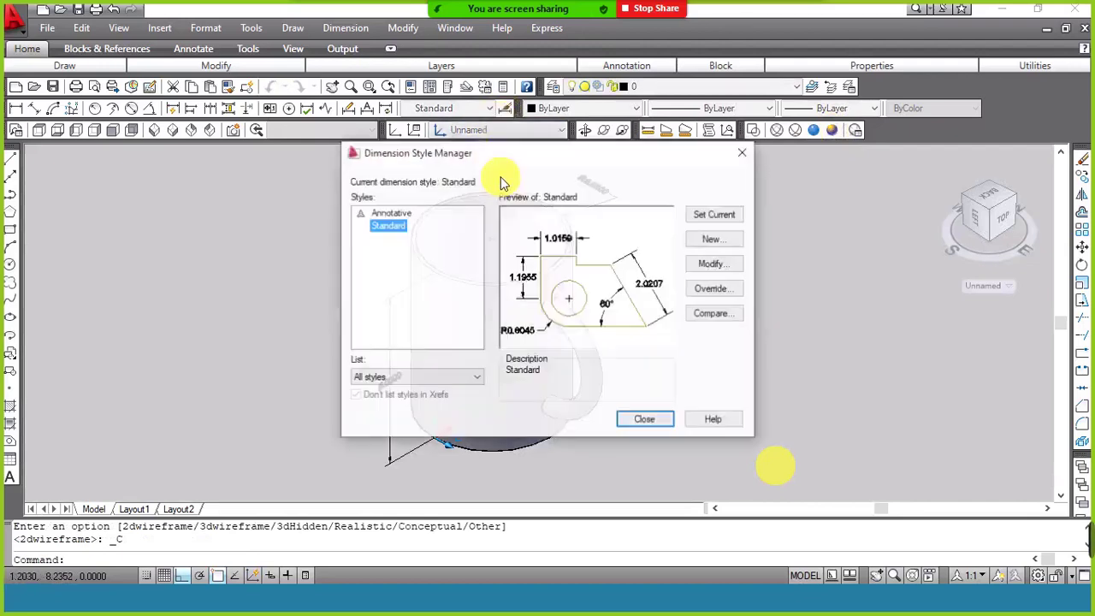
pyautogui.click(716, 263)
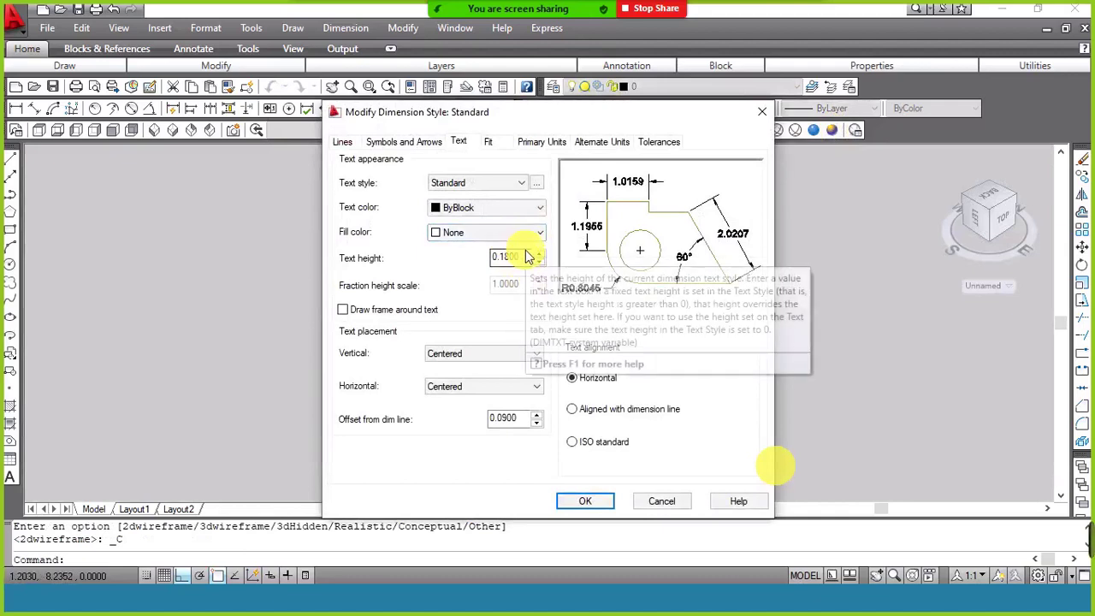
pyautogui.moveTo(530, 263); pyautogui.dragTo(495, 267)
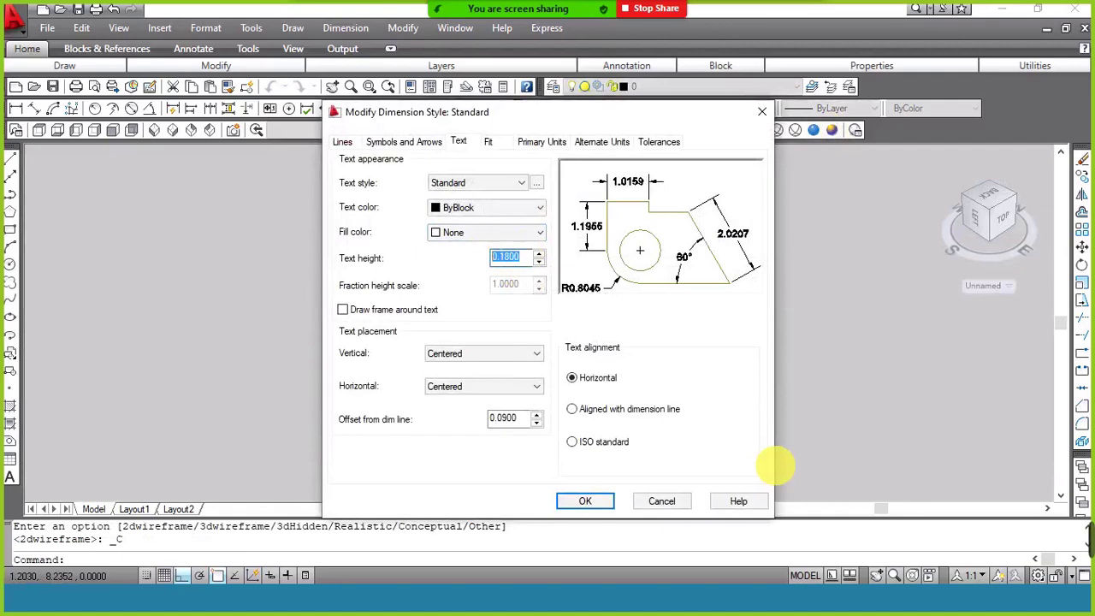
pyautogui.write('.5')
pyautogui.press('Tab')
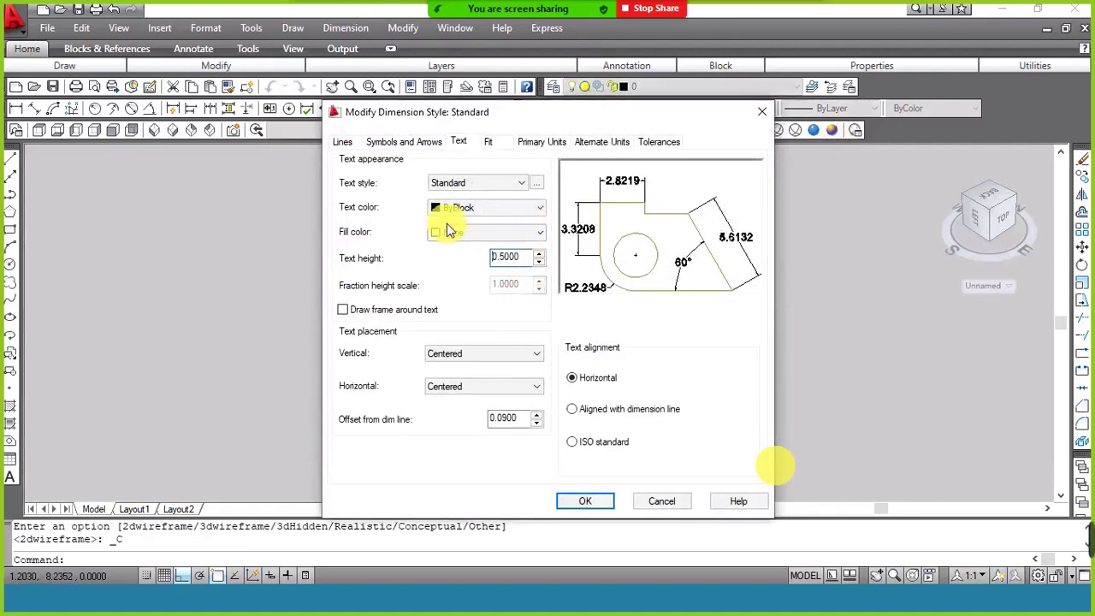
# Set the Standard style's arrow size to 0.5 and primary-unit precision to 0.00.
pyautogui.click(410, 142)
pyautogui.write('5')
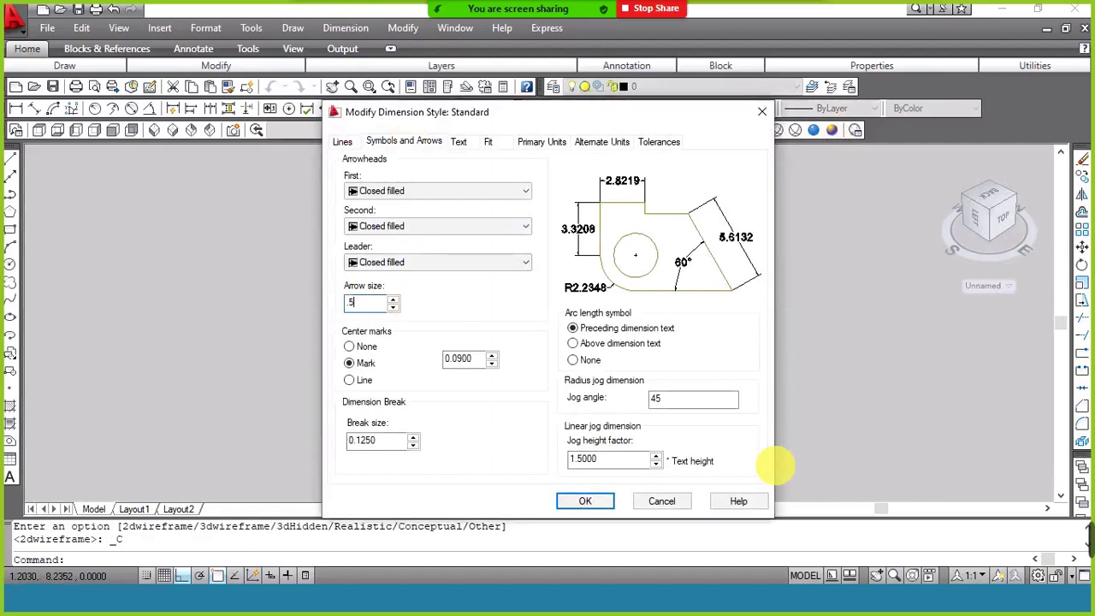
pyautogui.press('Tab')
pyautogui.click(538, 144)
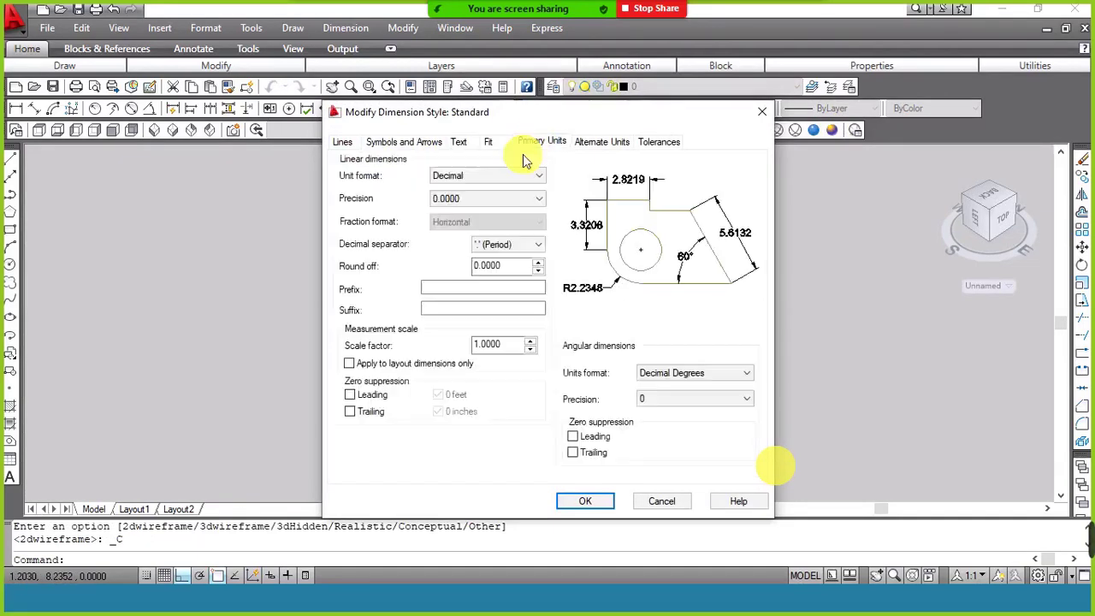
pyautogui.click(467, 202)
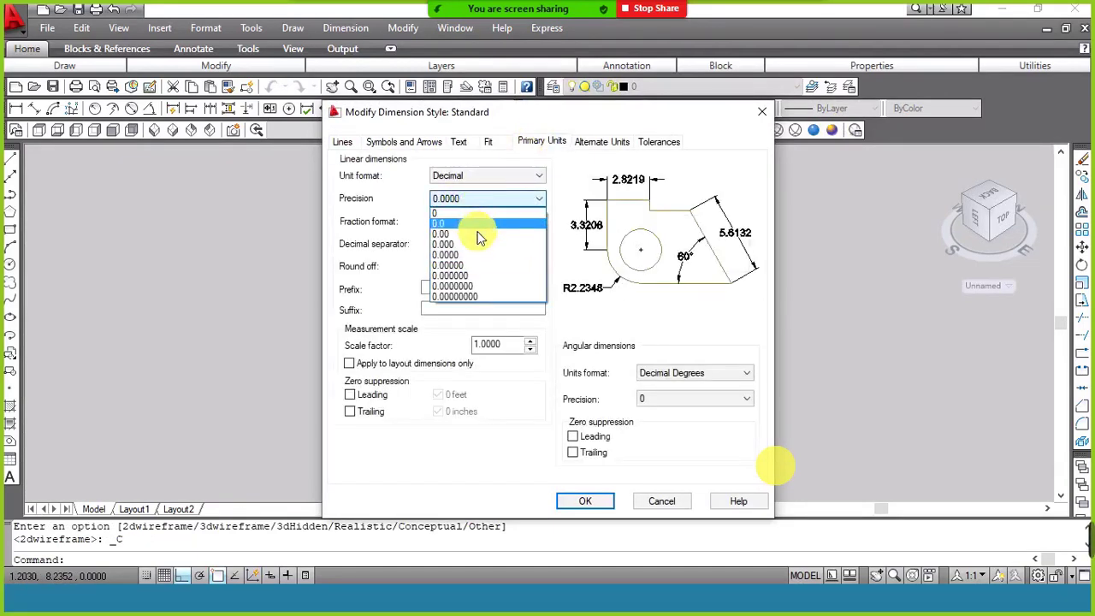
pyautogui.click(479, 233)
pyautogui.click(492, 151)
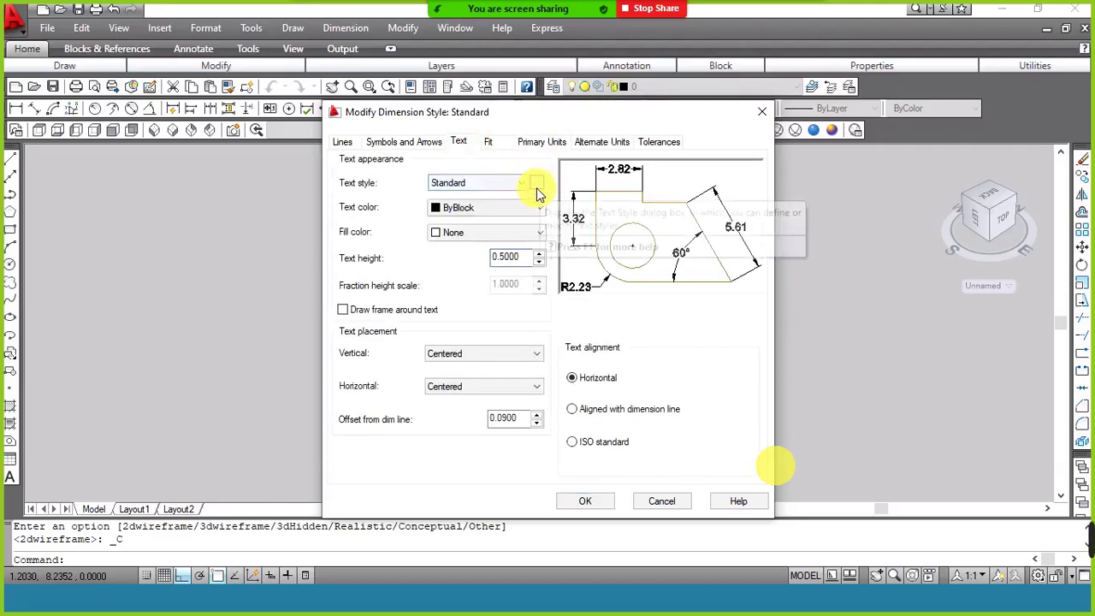
pyautogui.click(537, 185)
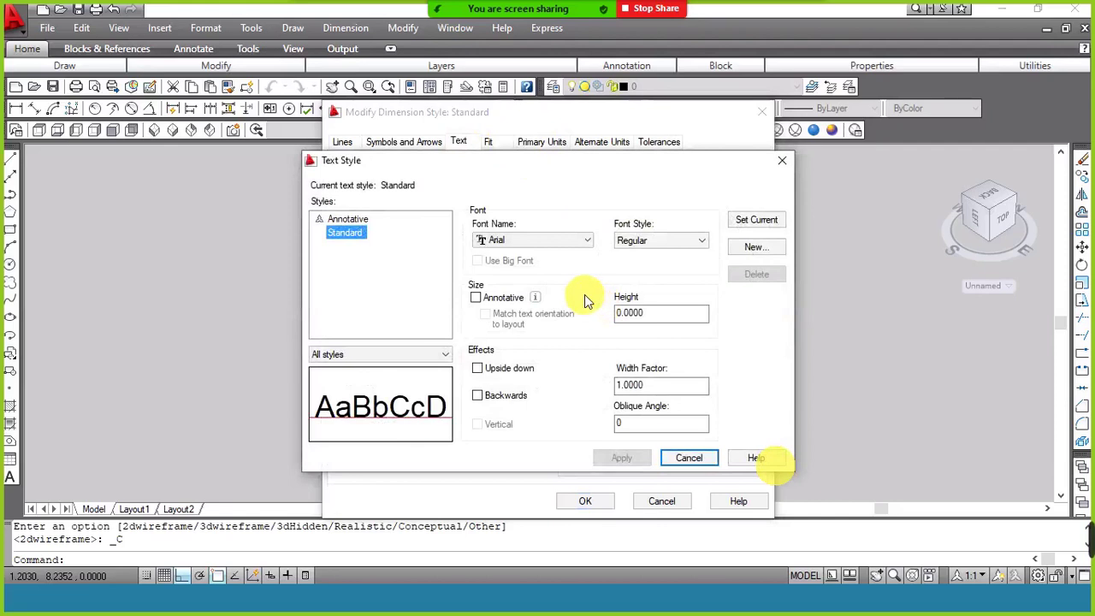
# Change the Standard text style font to BankGothic Lt BT and apply it.
pyautogui.click(587, 242)
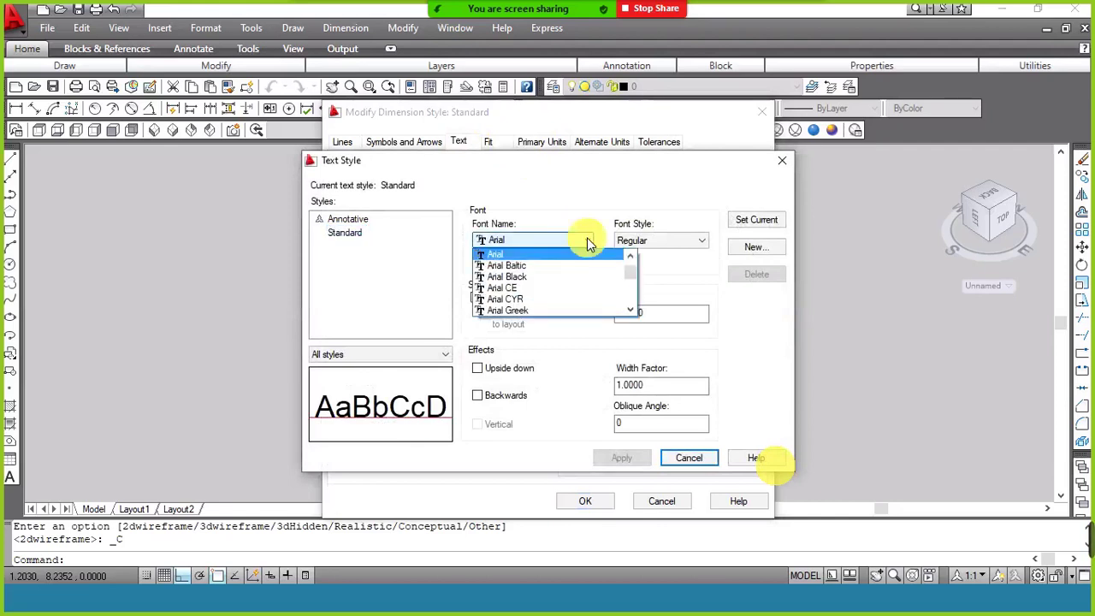
pyautogui.scroll(-3, 590, 281)
pyautogui.scroll(-1, 591, 283)
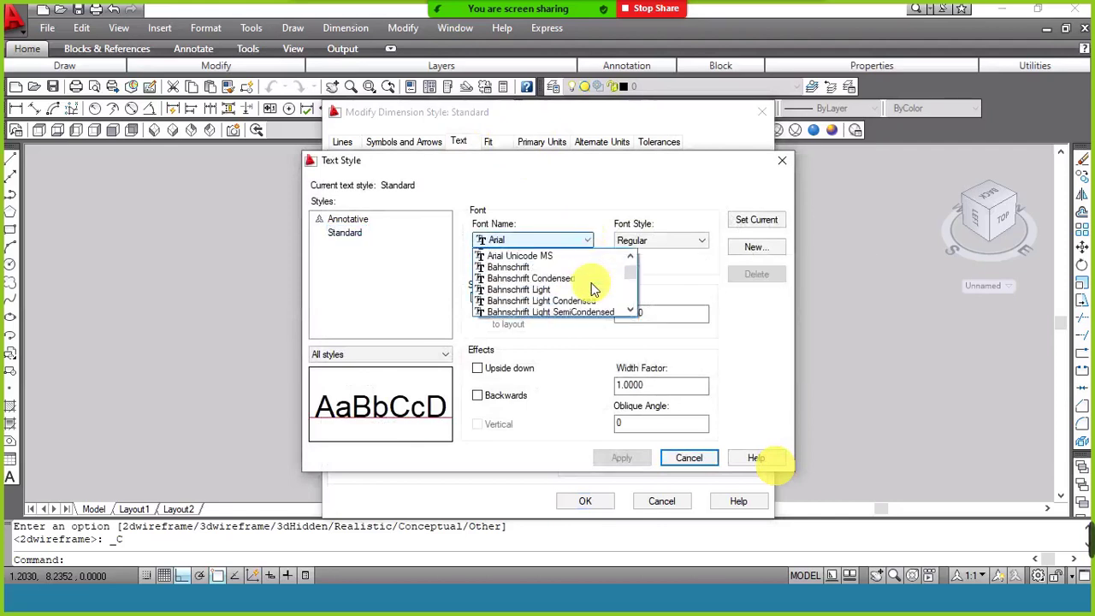
pyautogui.scroll(-1, 591, 282)
pyautogui.scroll(-1, 593, 289)
pyautogui.scroll(-1, 592, 289)
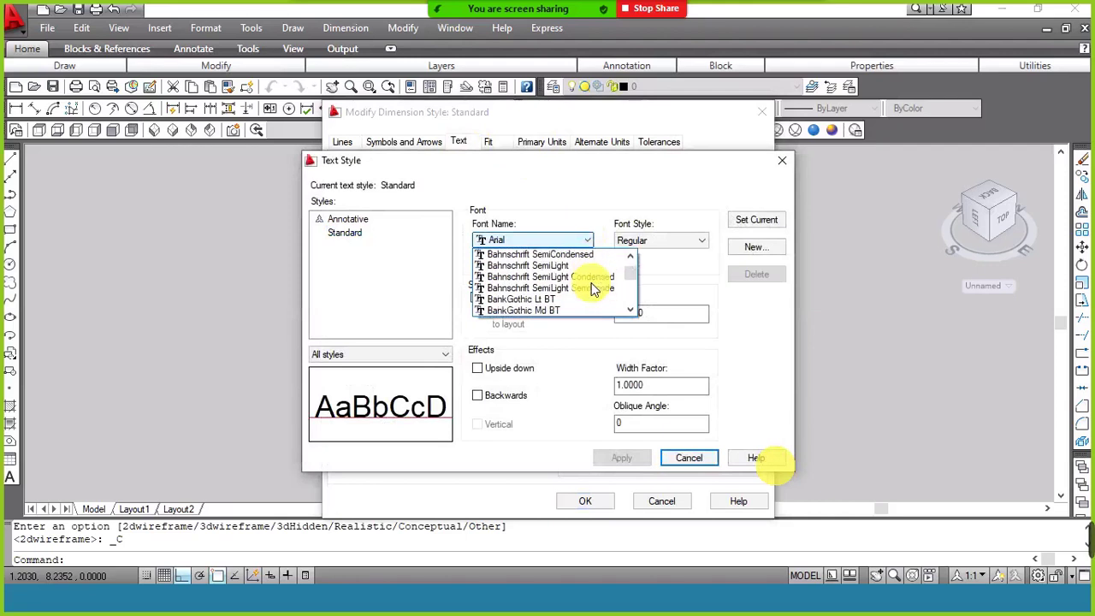
pyautogui.scroll(-1, 593, 290)
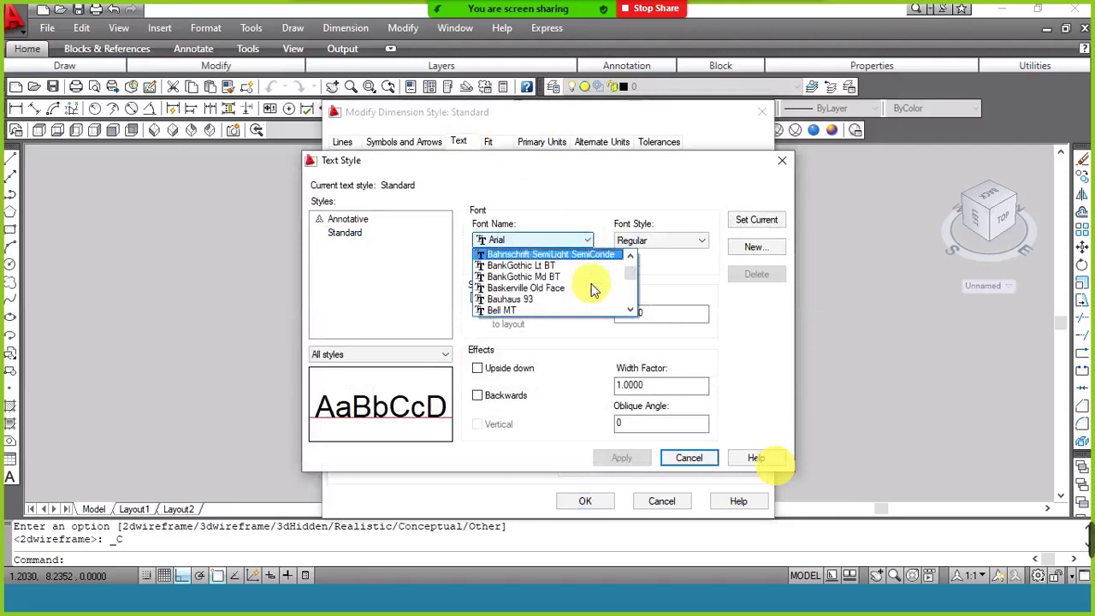
pyautogui.scroll(-1, 591, 283)
pyautogui.scroll(-1, 591, 283)
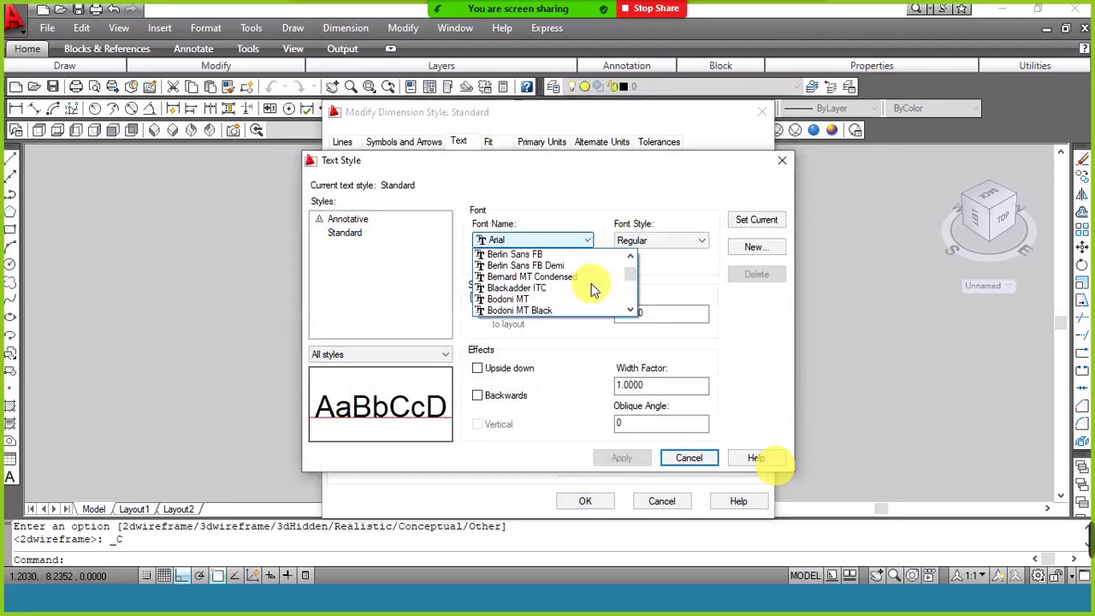
pyautogui.scroll(-1, 591, 283)
pyautogui.scroll(-1, 591, 283)
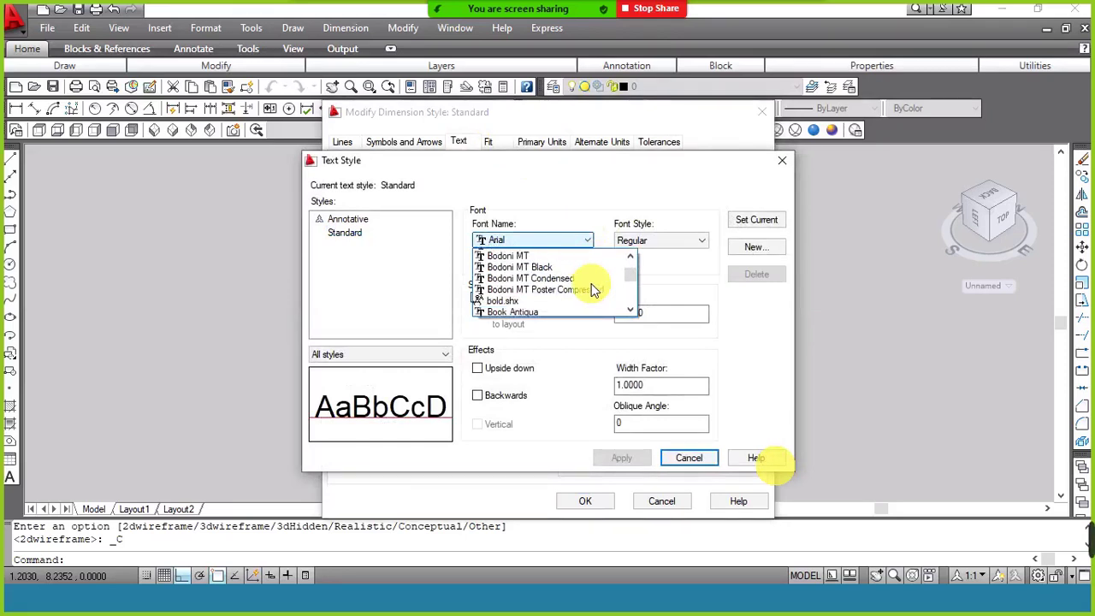
pyautogui.scroll(-1, 591, 284)
pyautogui.scroll(-1, 592, 283)
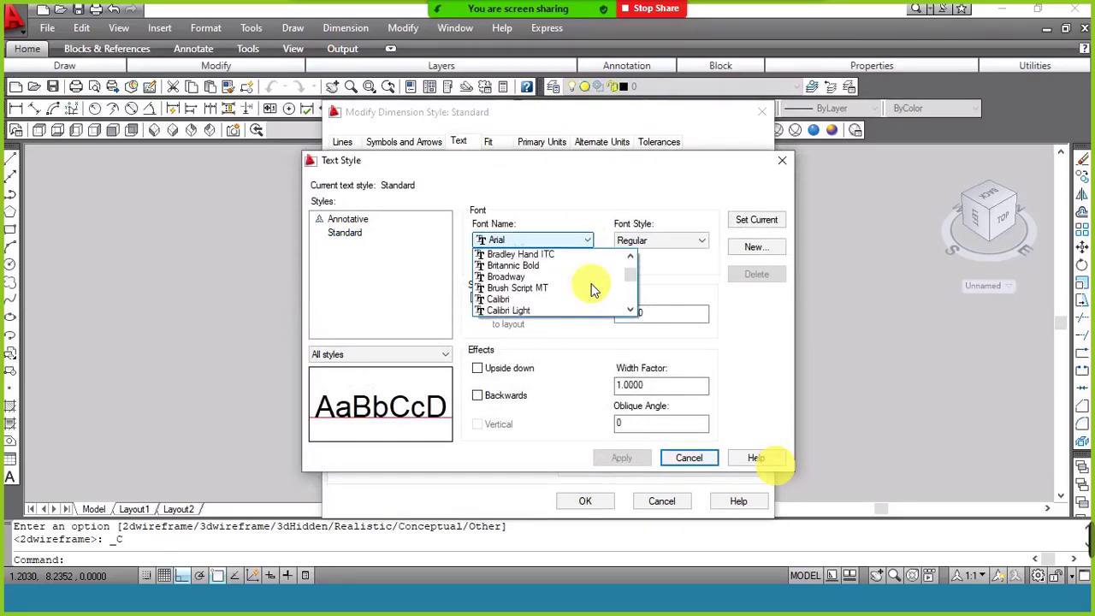
pyautogui.scroll(1, 591, 284)
pyautogui.scroll(1, 592, 283)
pyautogui.scroll(1, 591, 283)
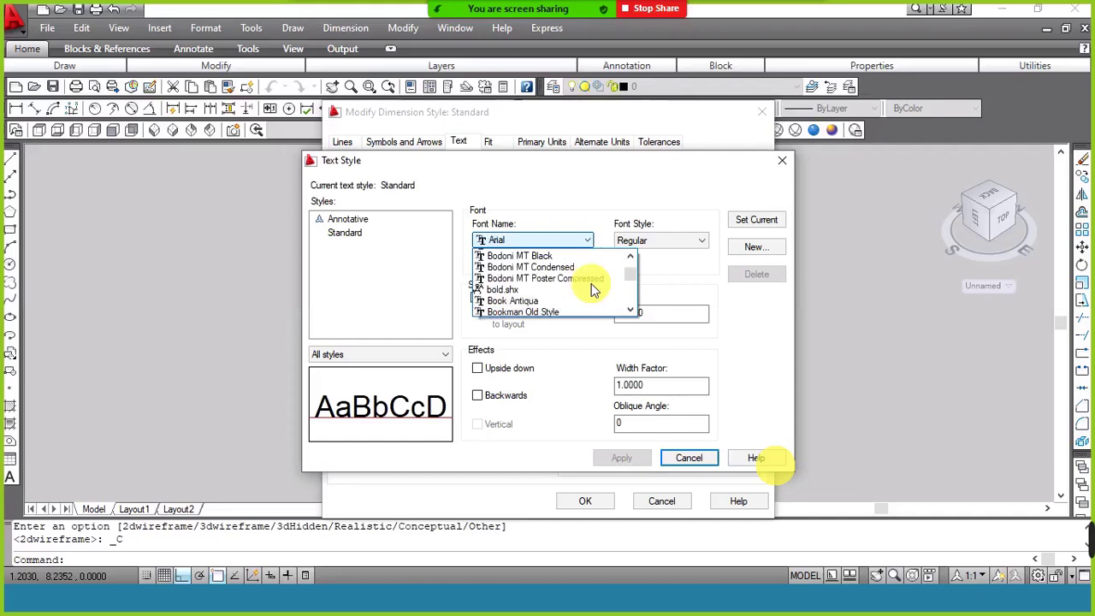
pyautogui.scroll(1, 591, 283)
pyautogui.scroll(1, 591, 283)
pyautogui.scroll(1, 591, 283)
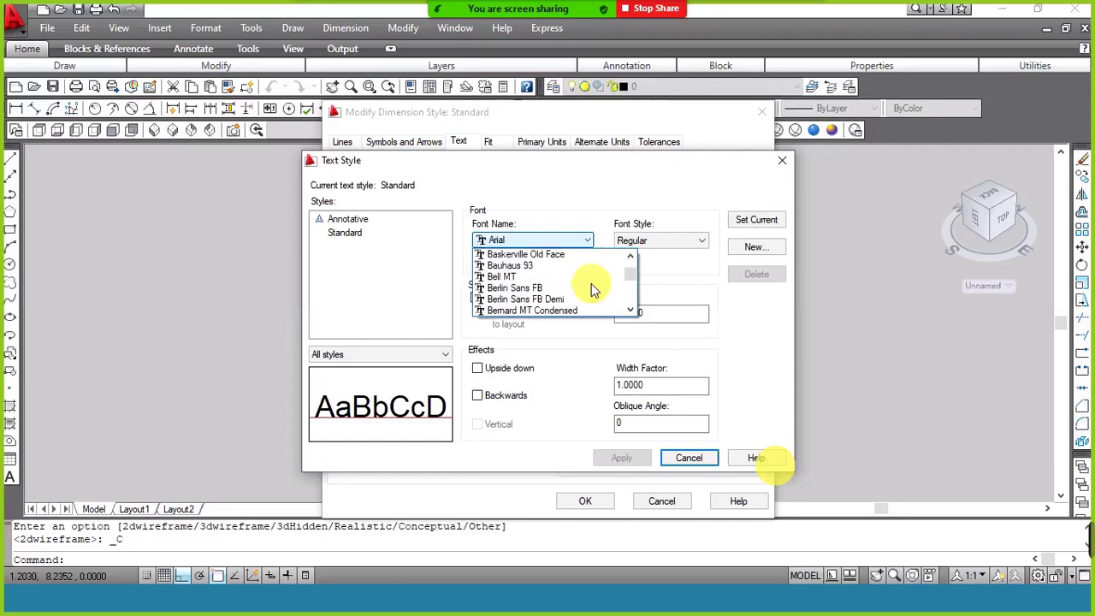
pyautogui.scroll(1, 591, 283)
pyautogui.scroll(1, 591, 284)
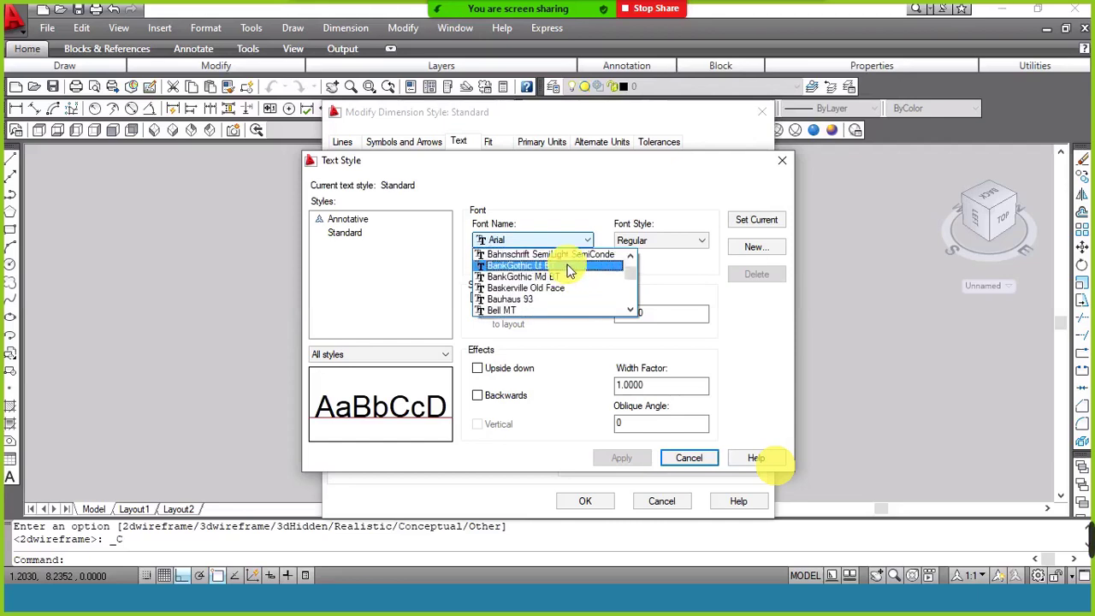
pyautogui.click(568, 266)
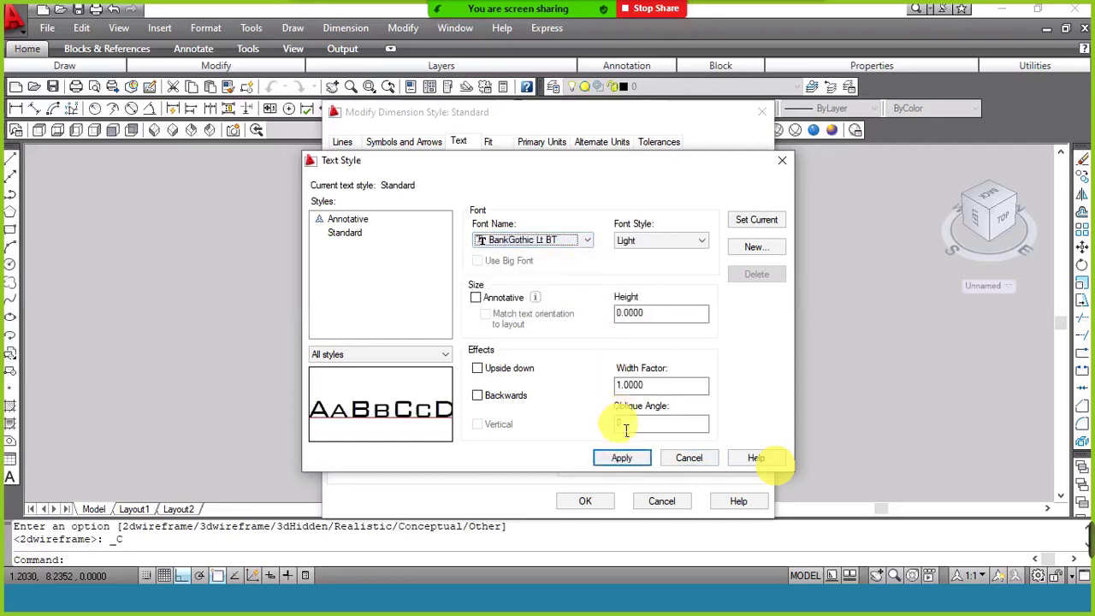
pyautogui.click(616, 462)
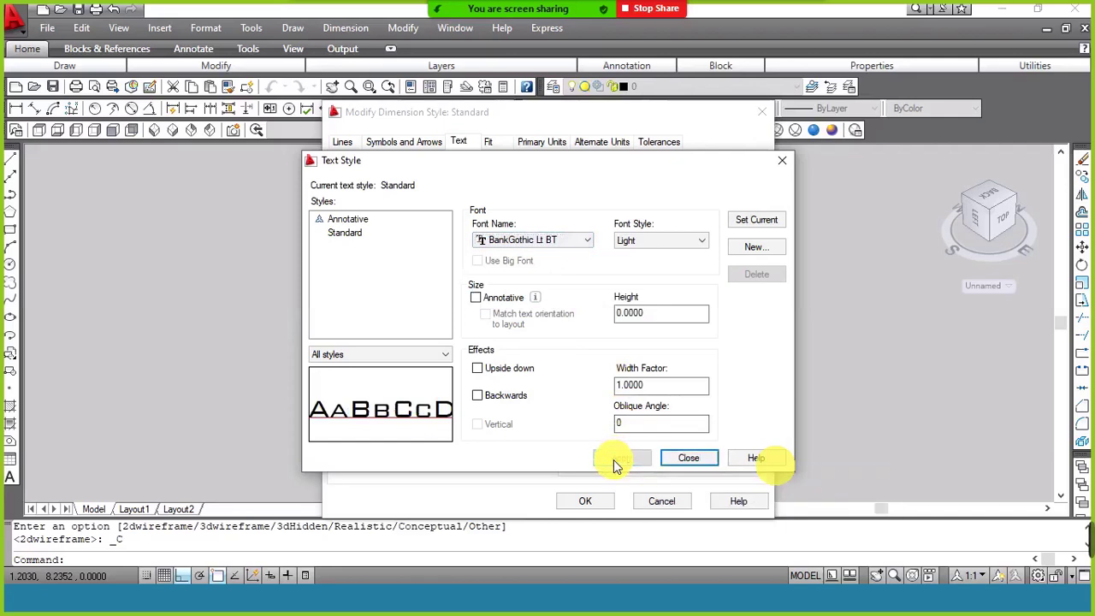
# Accept the modified Standard dimension style and close the Dimension Style Manager.
pyautogui.click(705, 459)
pyautogui.click(584, 503)
pyautogui.click(655, 419)
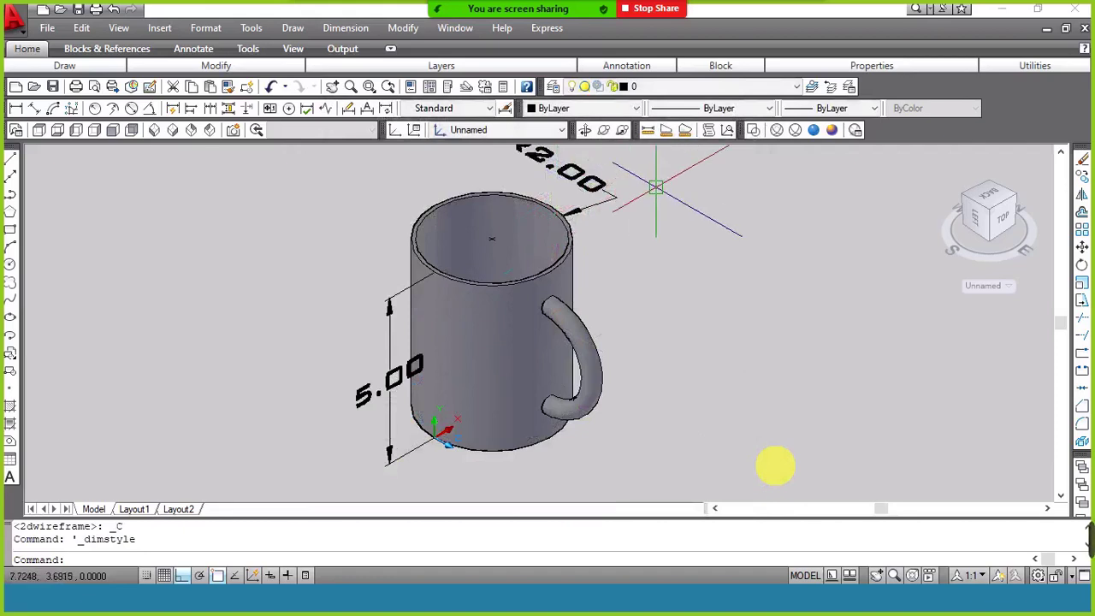
# Switch to SE Isometric view and pan the mug slightly lower.
pyautogui.click(172, 131)
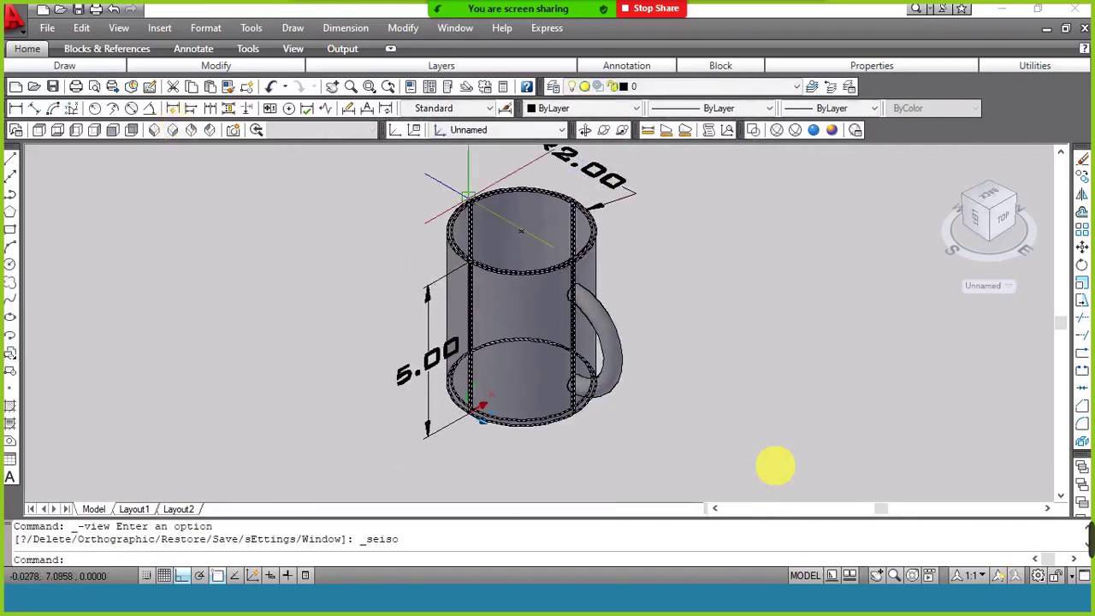
pyautogui.click(332, 87)
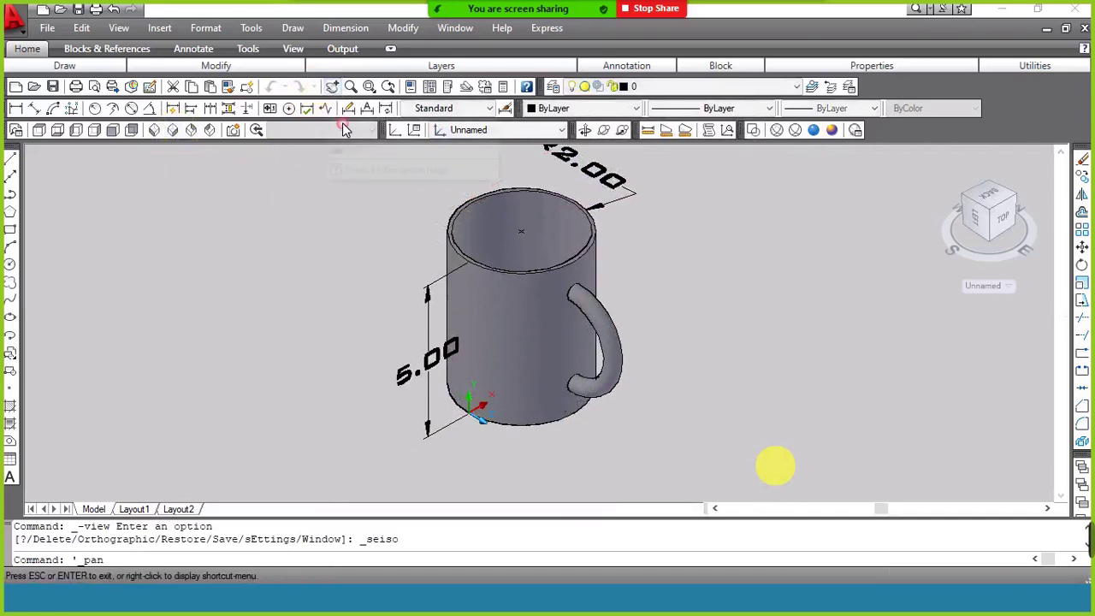
pyautogui.moveTo(520, 240); pyautogui.dragTo(520, 261)
pyautogui.rightClick(518, 259)
pyautogui.click(548, 267)
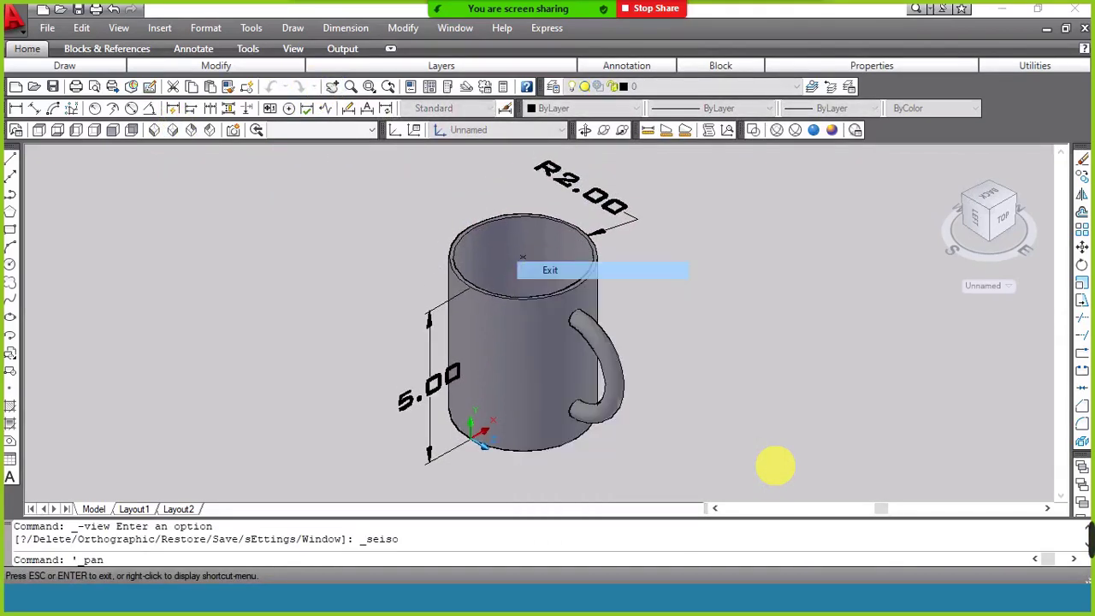
# Set the visual style to 2D Wireframe and inspect the handle by selecting it.
pyautogui.click(752, 129)
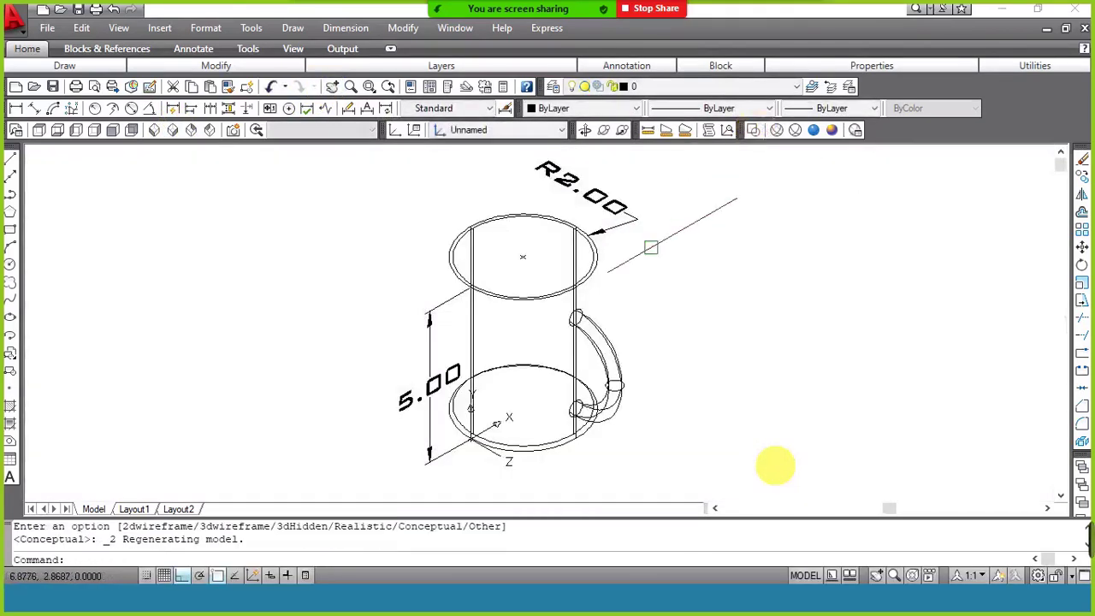
pyautogui.scroll(5, 569, 368)
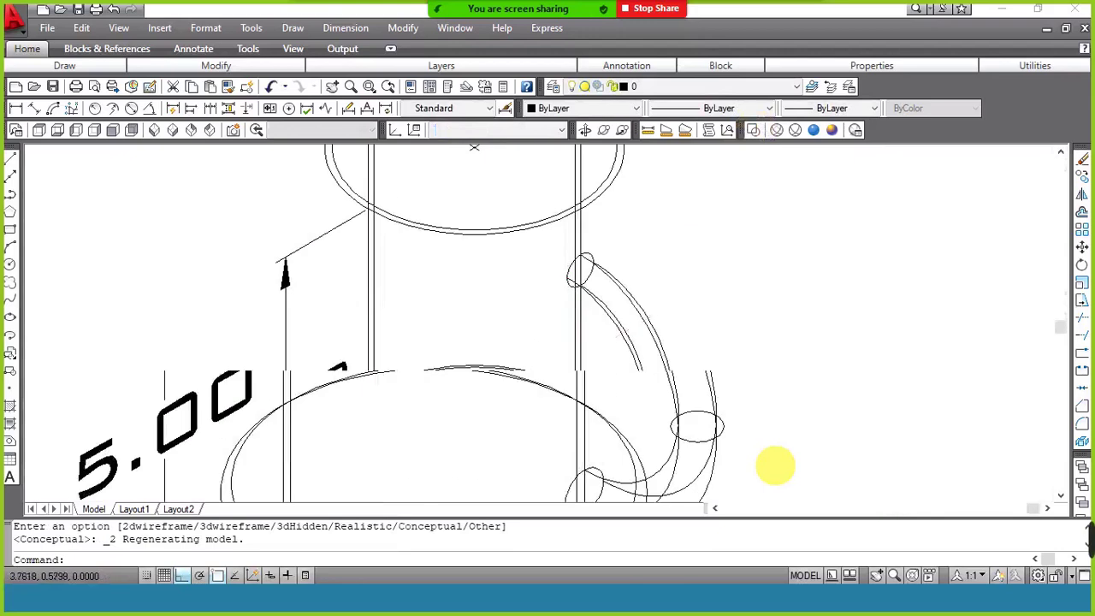
pyautogui.click(706, 364)
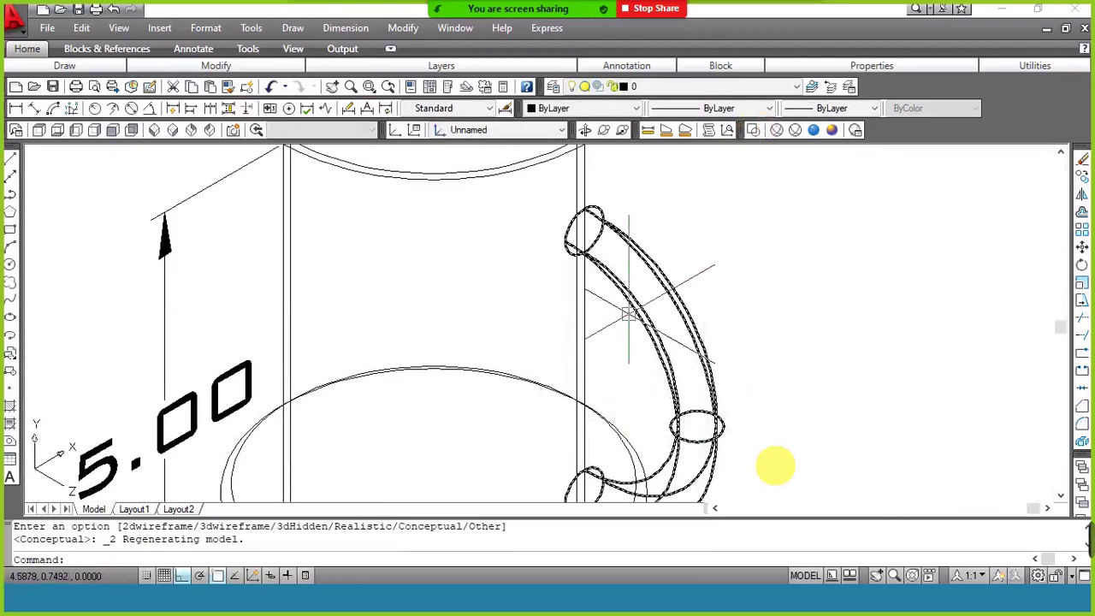
pyautogui.scroll(-2, 591, 206)
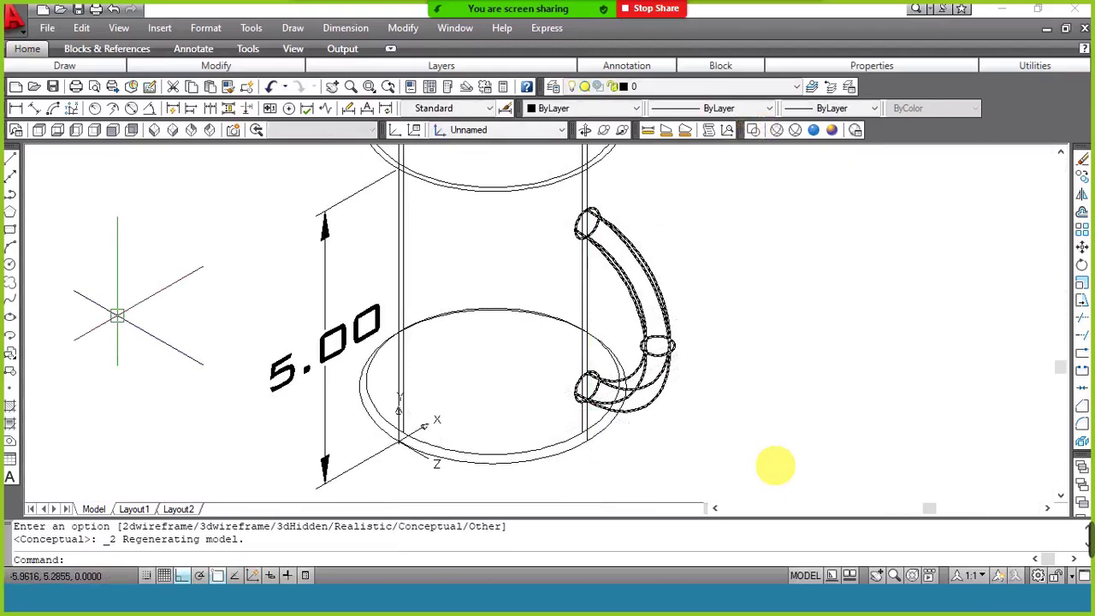
pyautogui.press('Escape')
# Start a 3-point UCS with its origin at the handle's top end.
pyautogui.click(394, 130)
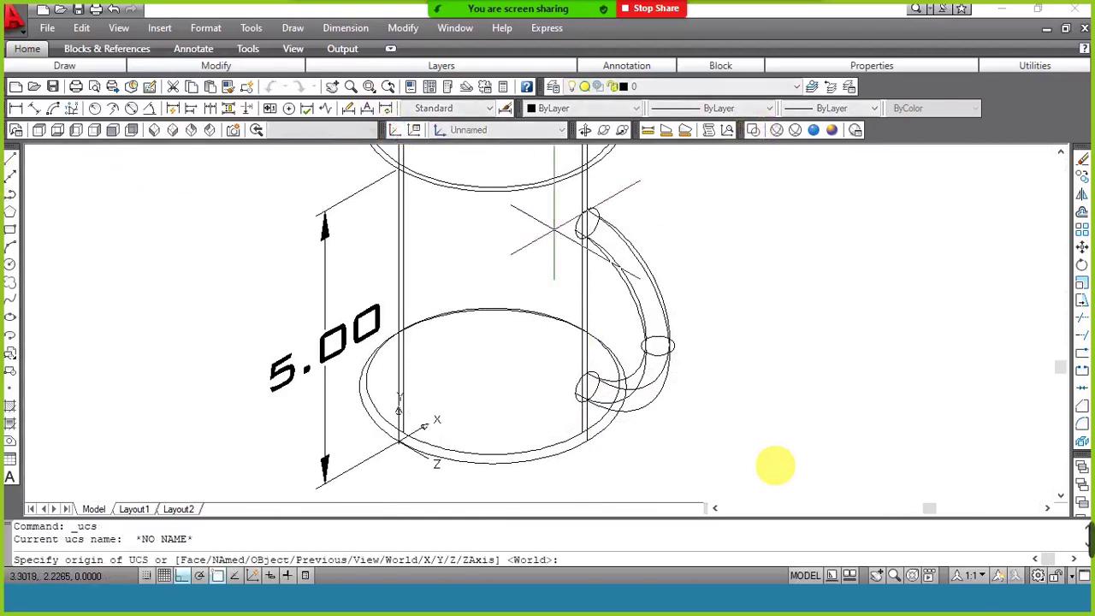
pyautogui.scroll(2, 586, 227)
pyautogui.scroll(4, 595, 206)
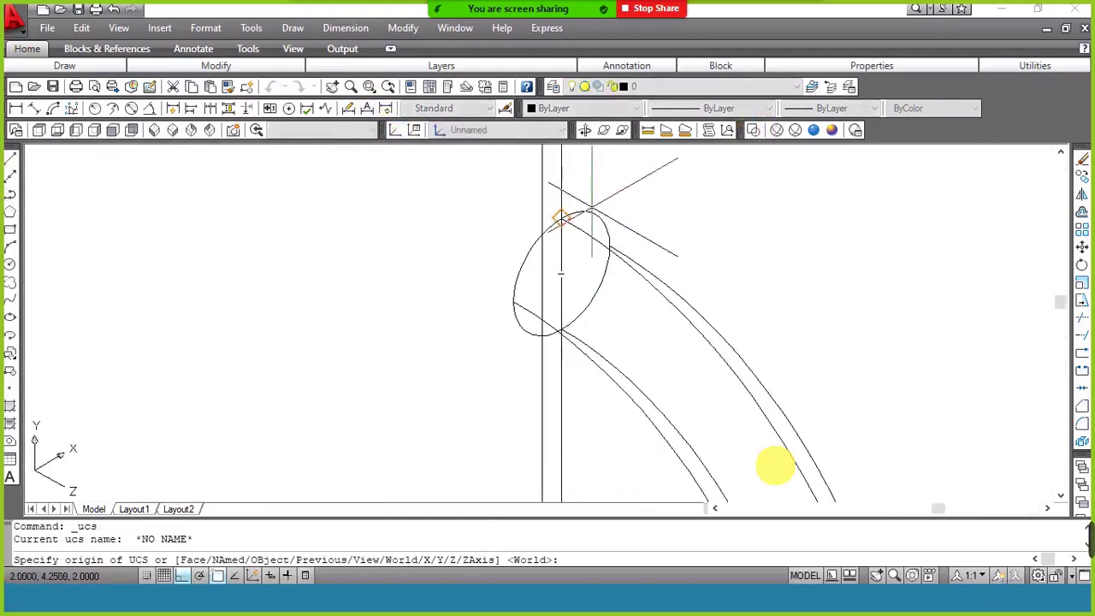
pyautogui.click(560, 218)
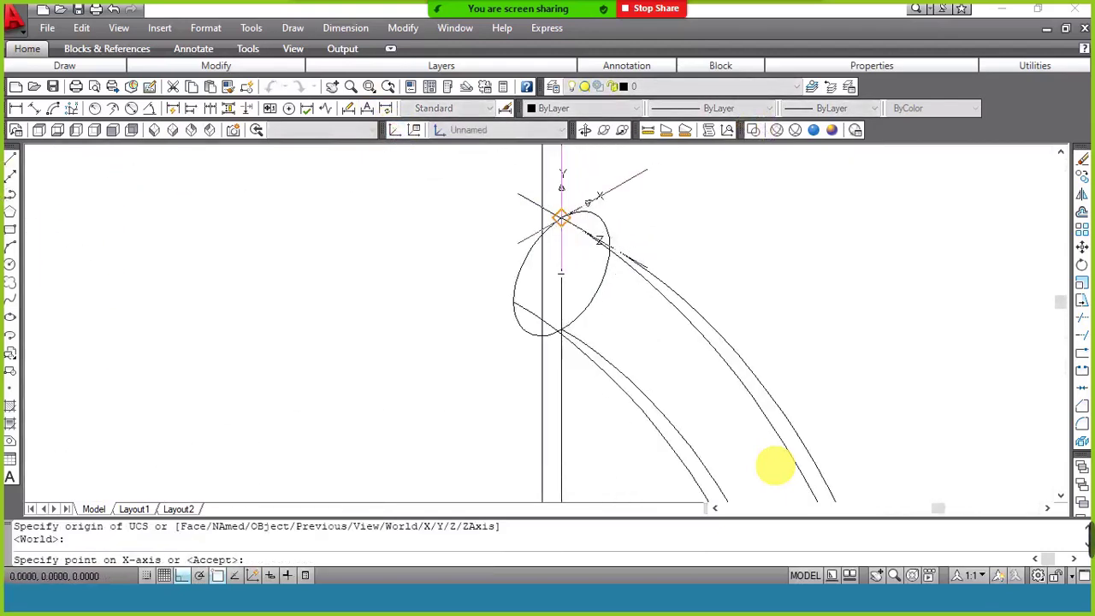
pyautogui.scroll(-3, 564, 216)
pyautogui.scroll(-2, 565, 216)
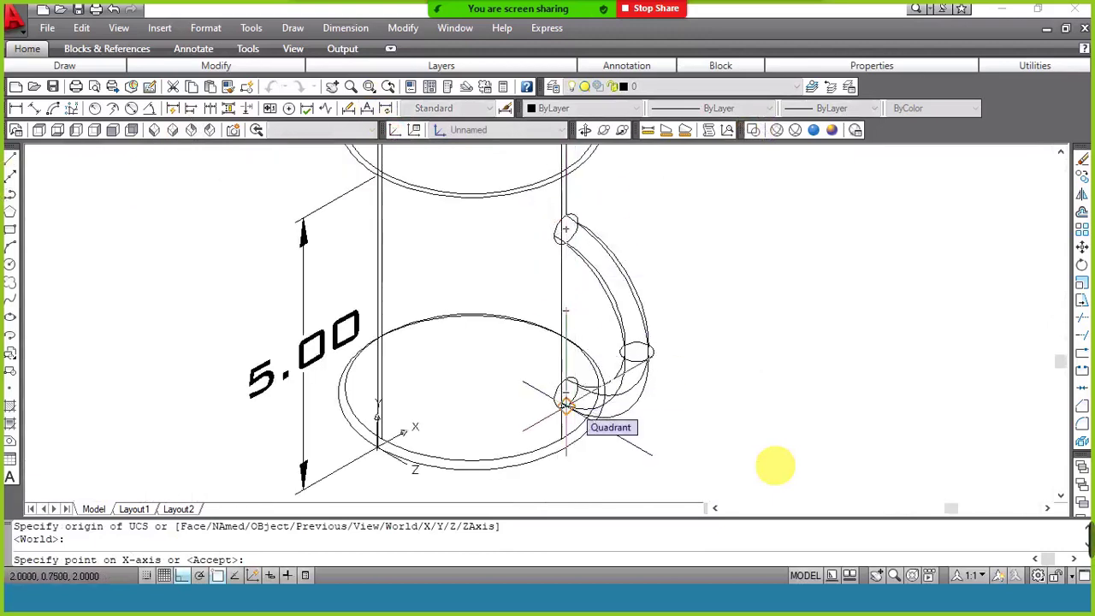
pyautogui.scroll(3, 566, 405)
pyautogui.scroll(2, 548, 409)
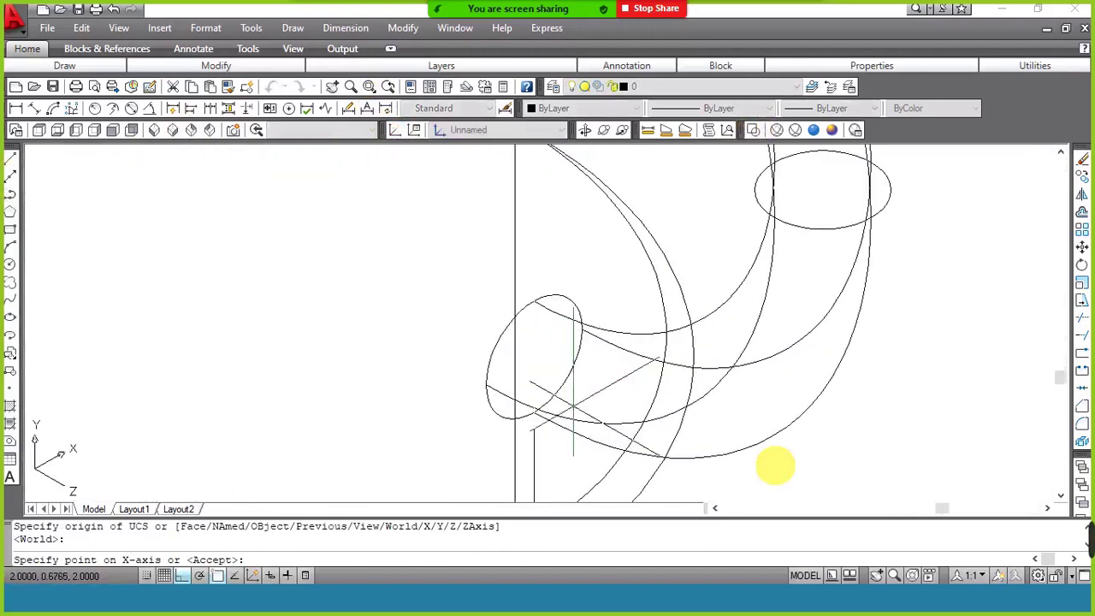
# Aim the UCS X axis at the handle's bottom end and fix the XY plane.
pyautogui.click(533, 411)
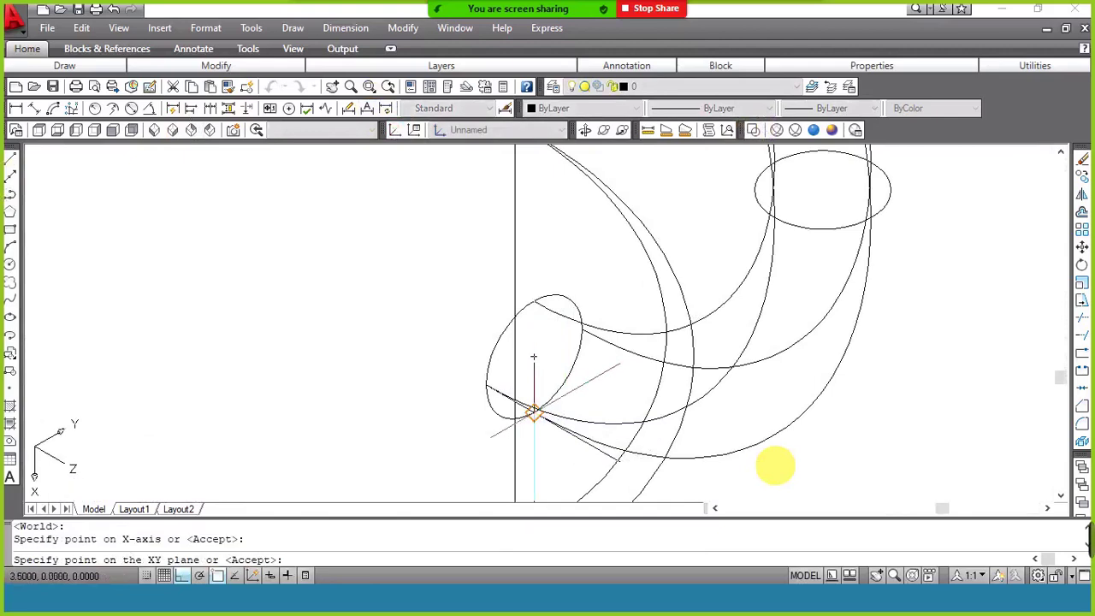
pyautogui.scroll(-2, 536, 409)
pyautogui.scroll(-2, 536, 411)
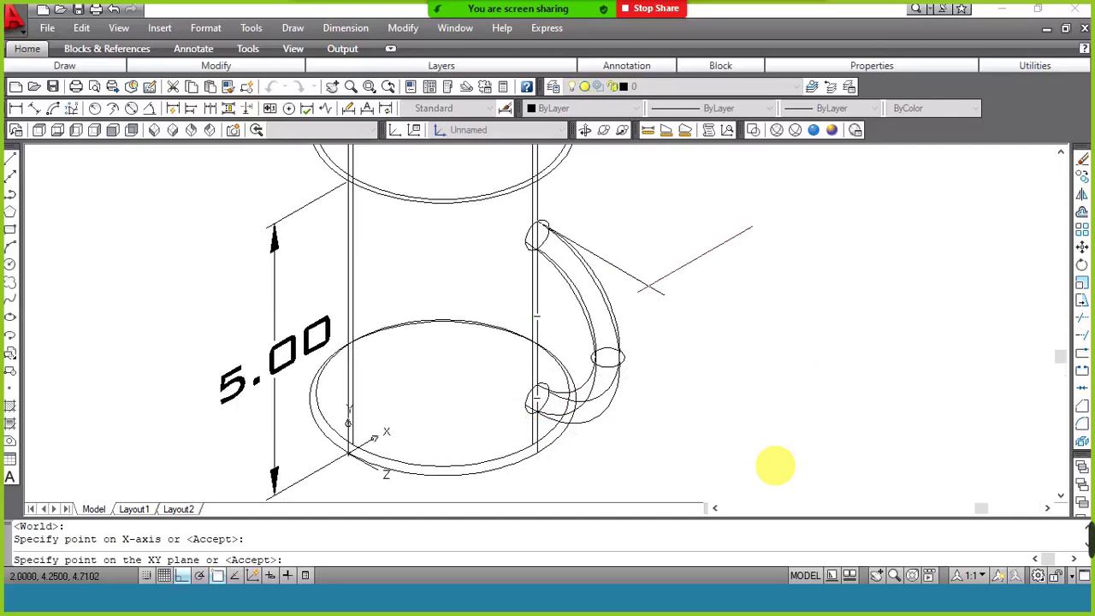
pyautogui.click(778, 398)
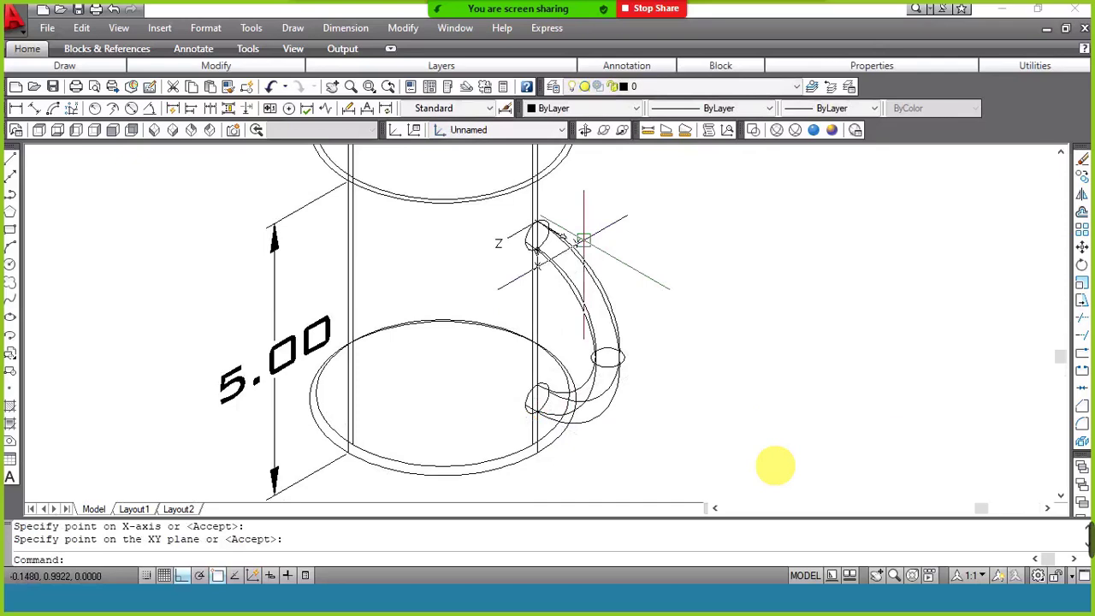
pyautogui.click(584, 240)
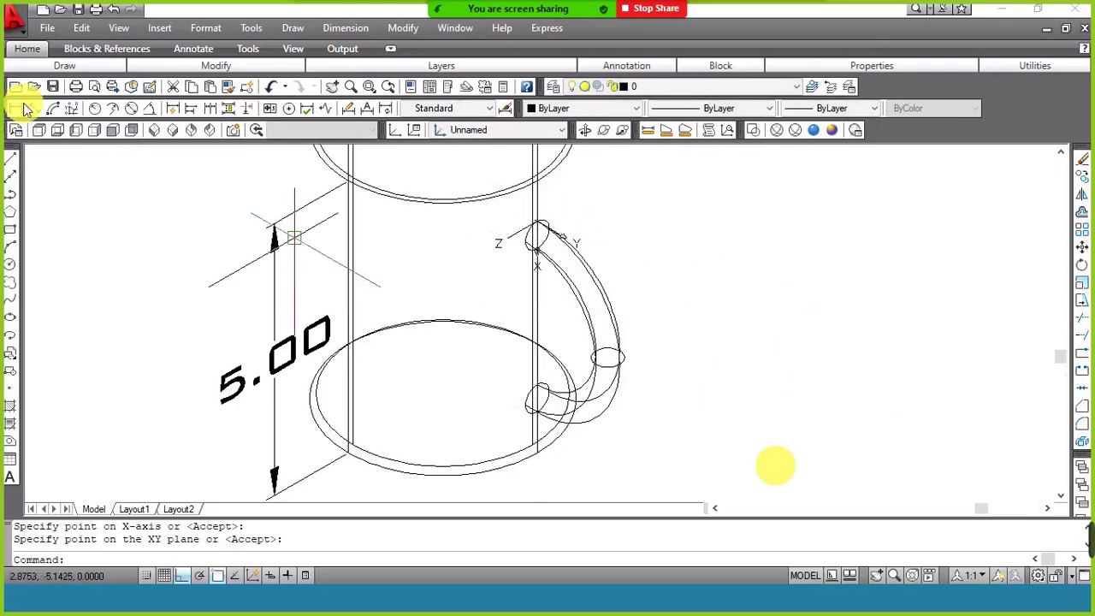
# Add a 3.50 linear dimension between the handle's ends, then return to SE Isometric view.
pyautogui.click(16, 109)
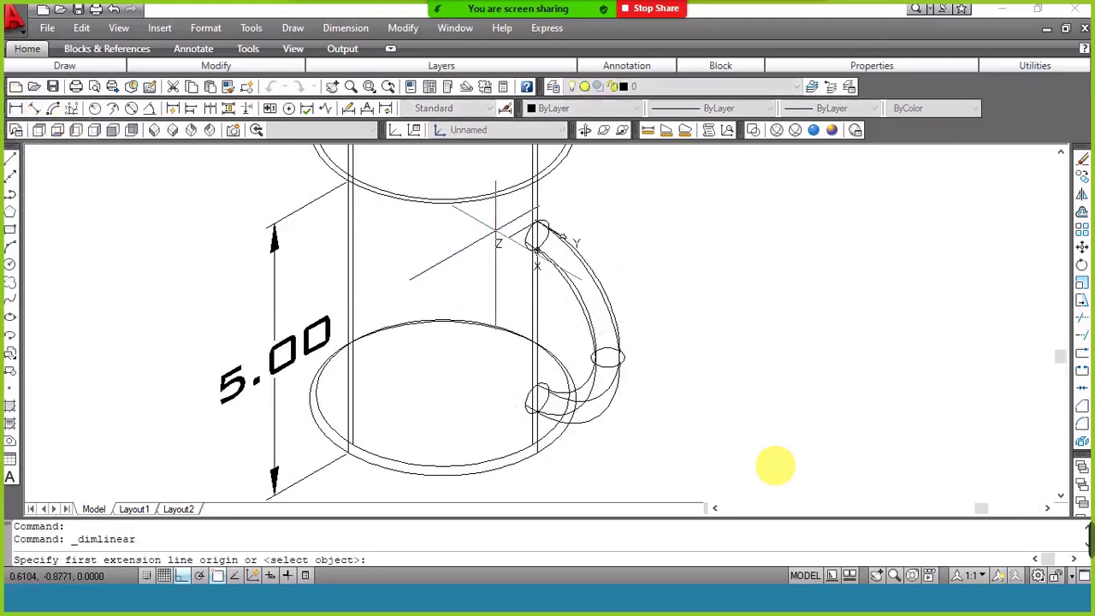
pyautogui.click(537, 224)
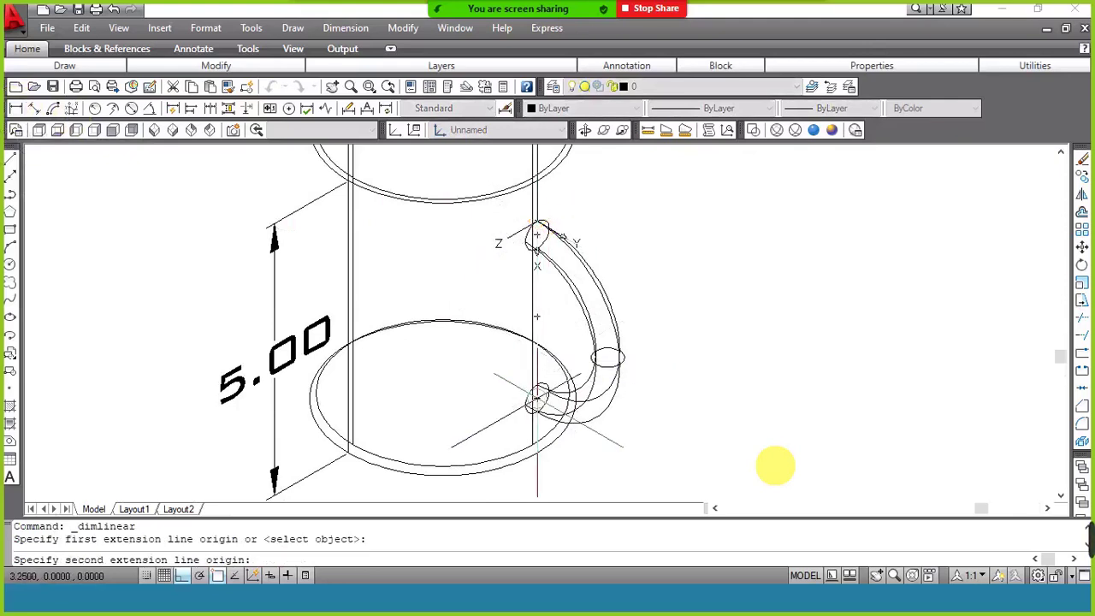
pyautogui.click(536, 409)
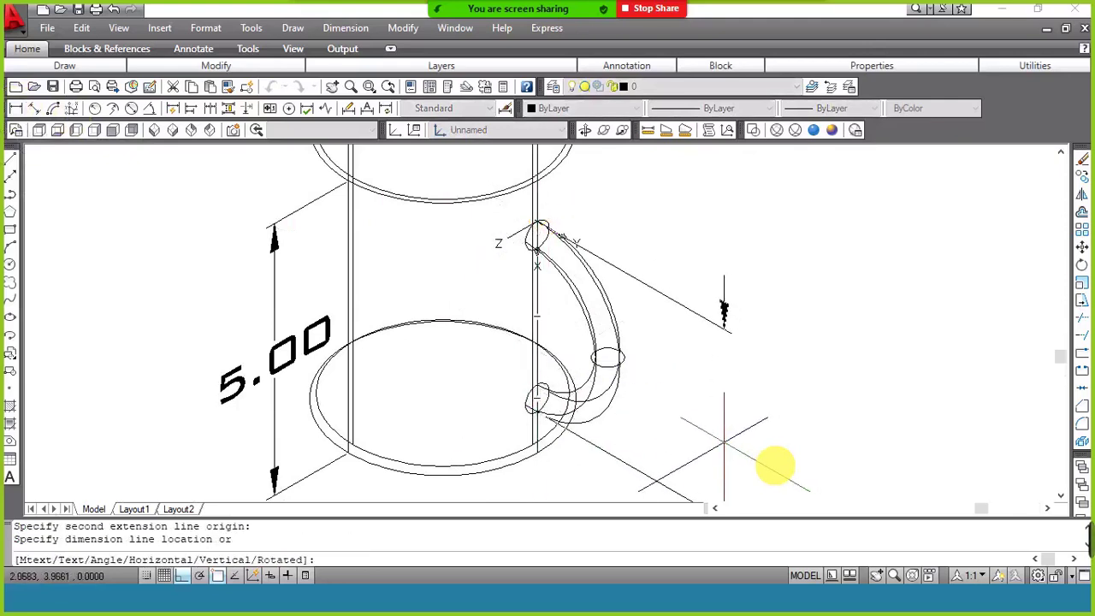
pyautogui.click(712, 440)
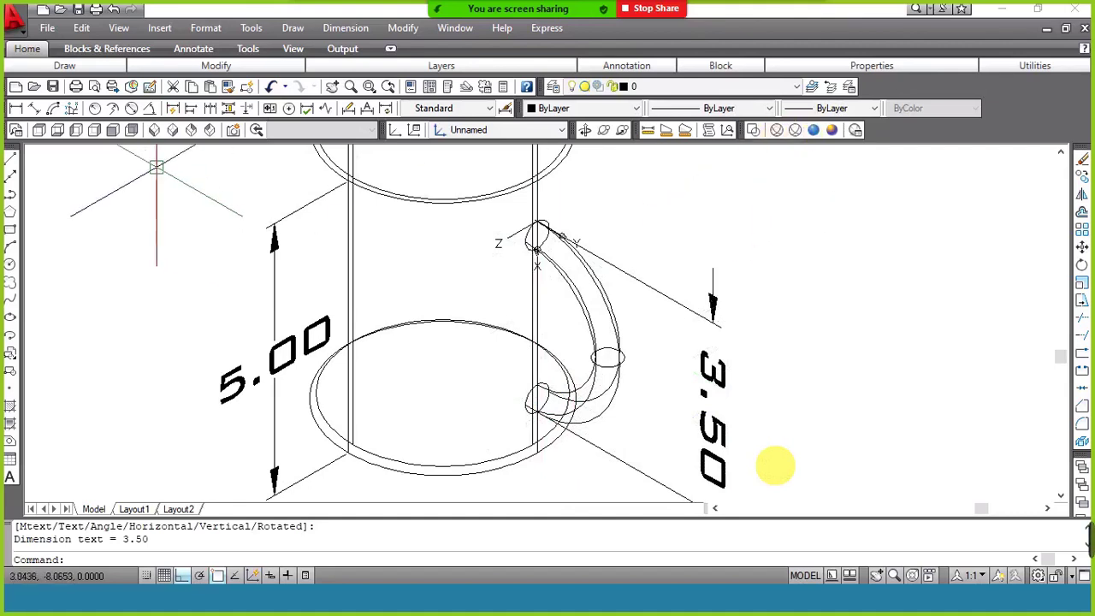
pyautogui.click(174, 135)
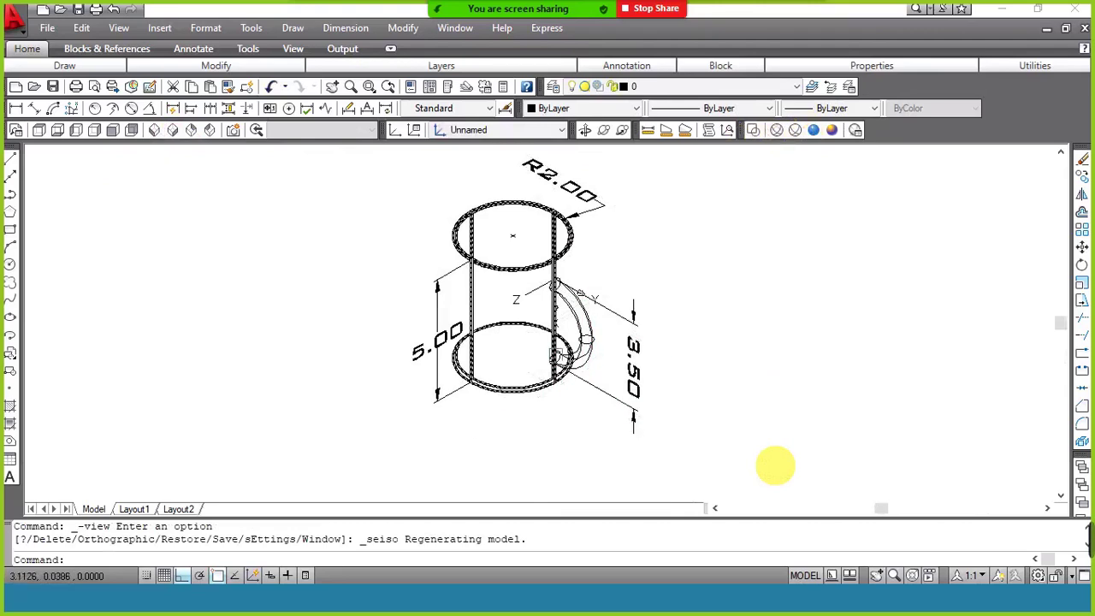
pyautogui.scroll(1, 560, 339)
pyautogui.scroll(1, 559, 333)
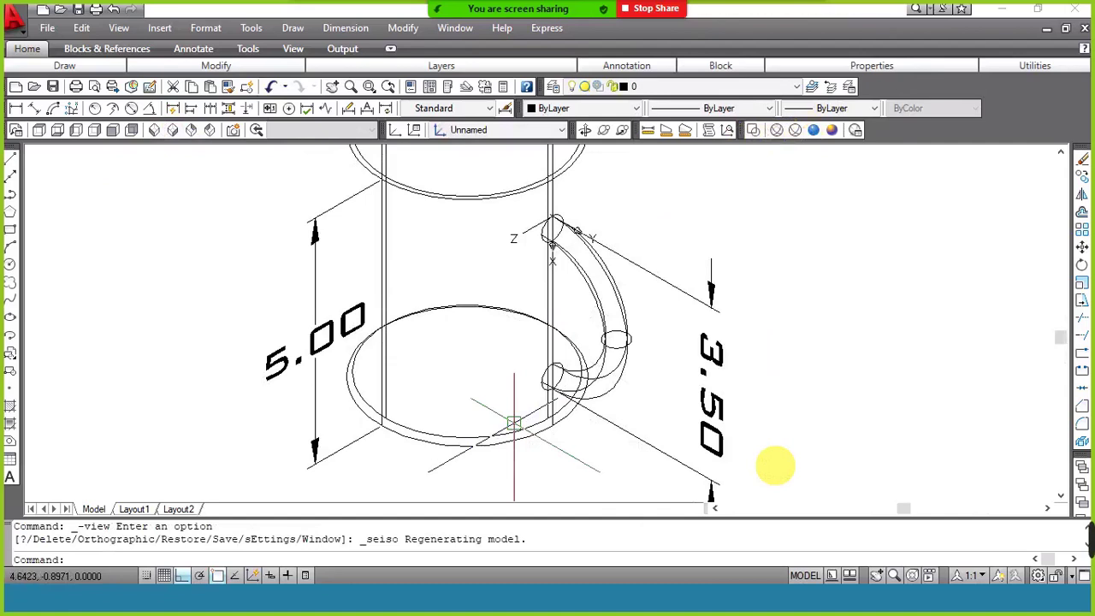
pyautogui.click(393, 134)
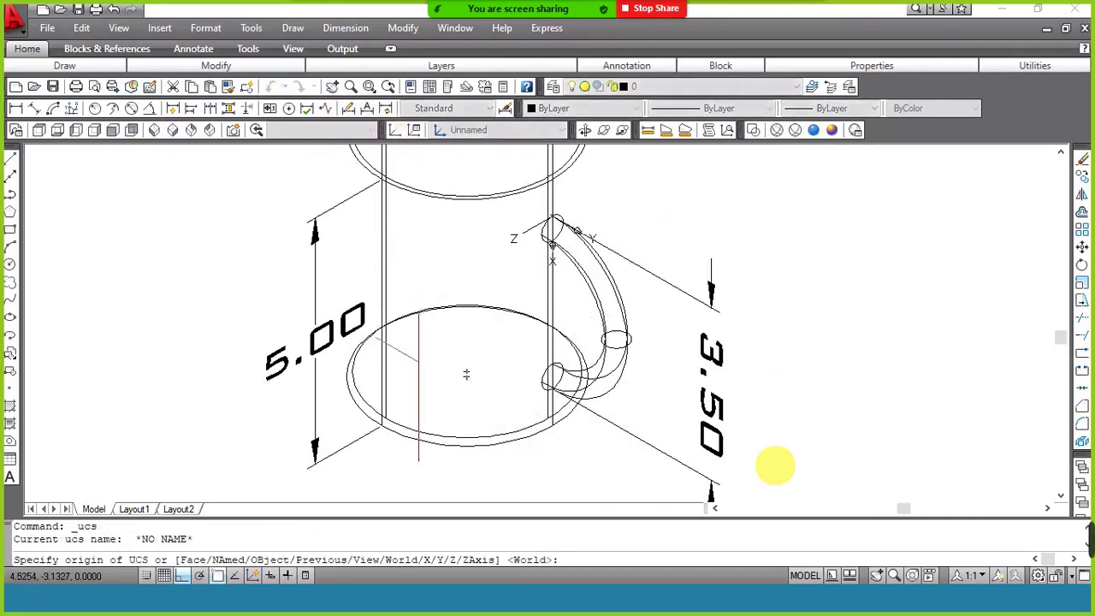
pyautogui.scroll(5, 398, 404)
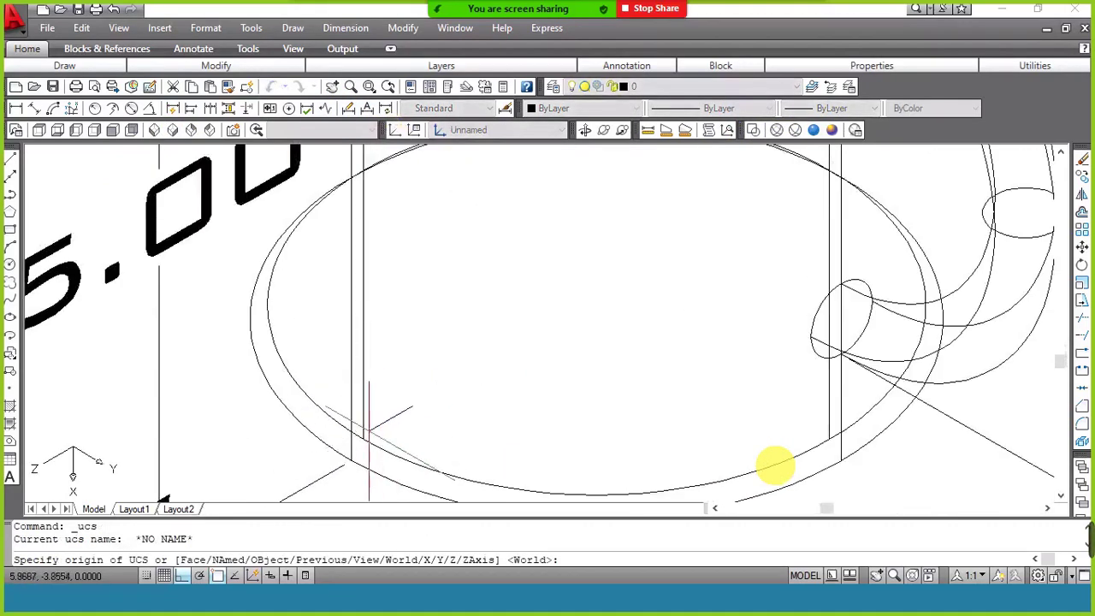
pyautogui.click(362, 439)
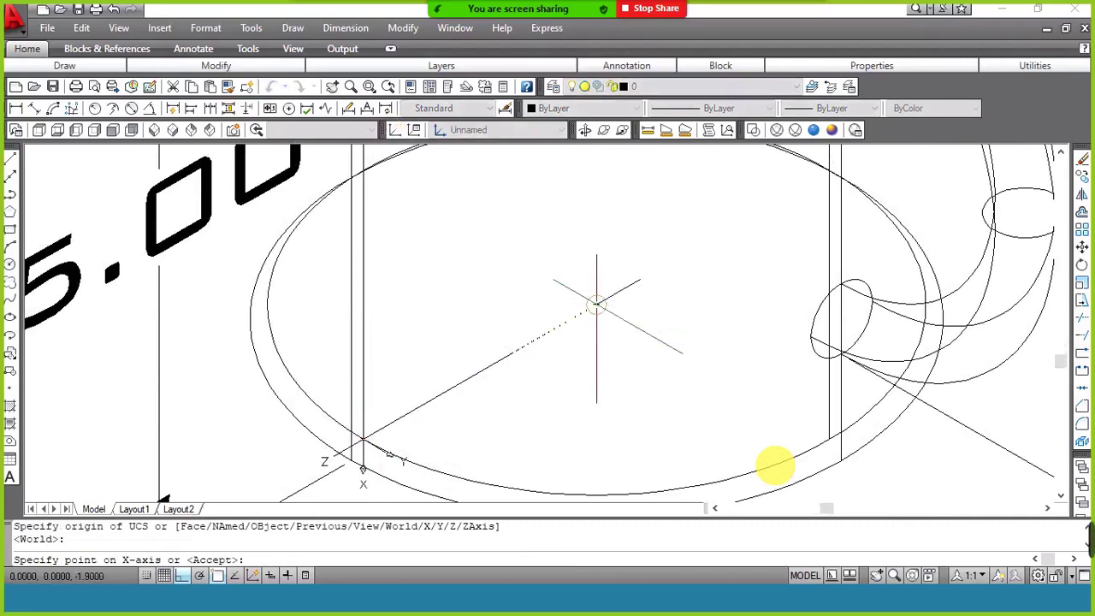
pyautogui.click(596, 304)
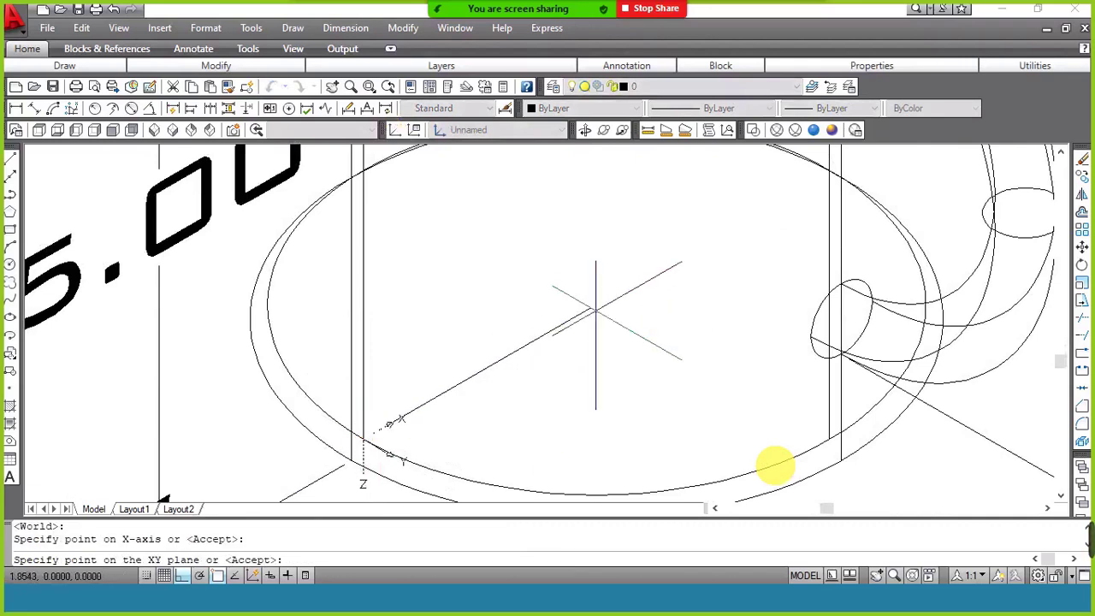
pyautogui.scroll(-3, 342, 221)
pyautogui.scroll(-2, 342, 220)
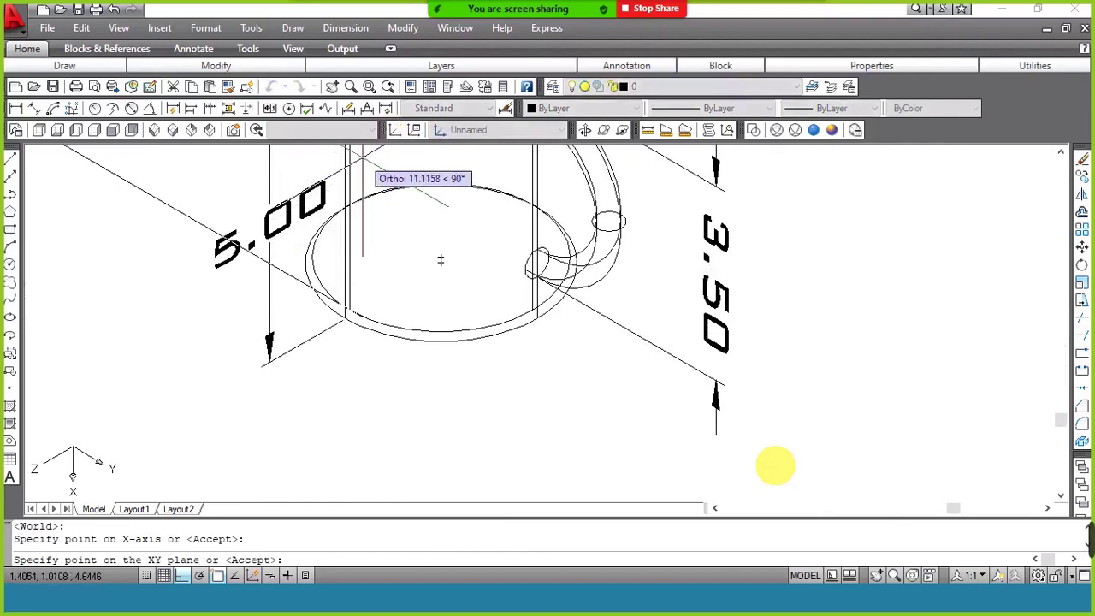
pyautogui.click(440, 260)
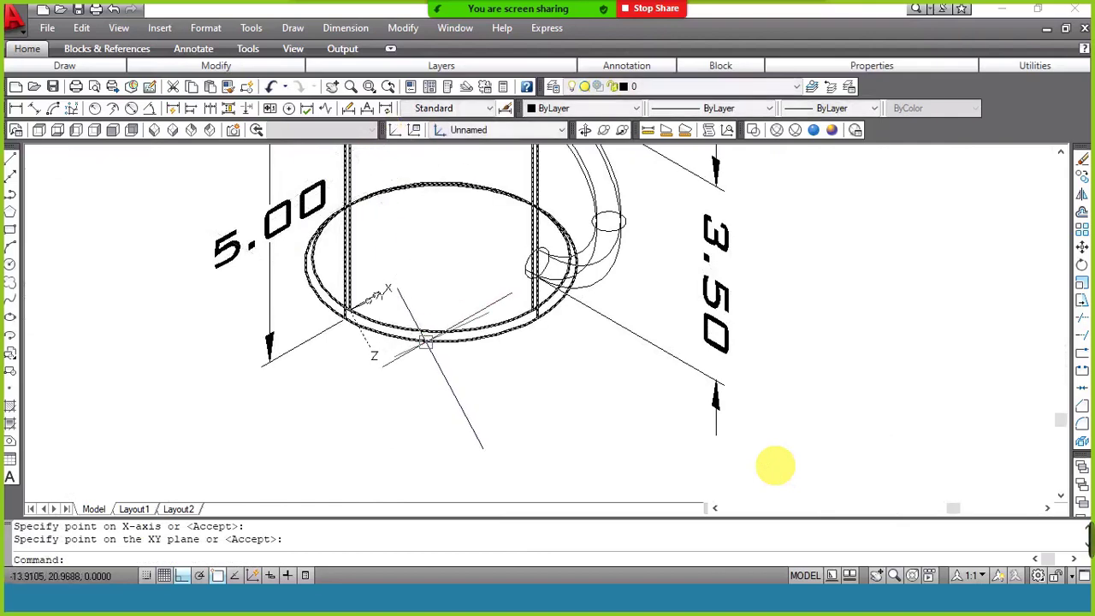
pyautogui.hotkey('ctrl', 'z')
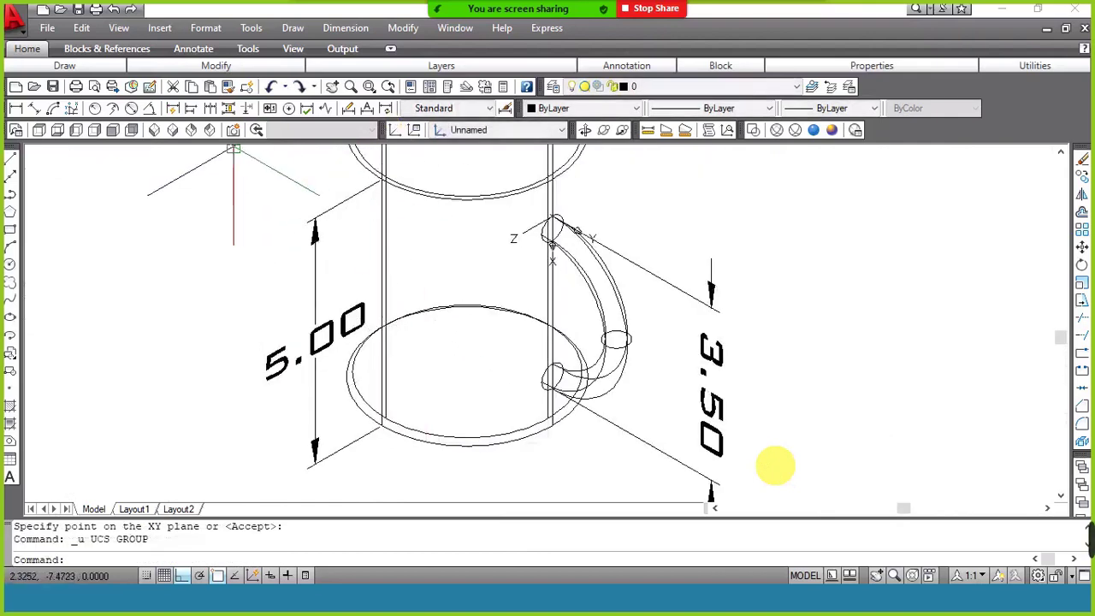
pyautogui.scroll(-2, 282, 218)
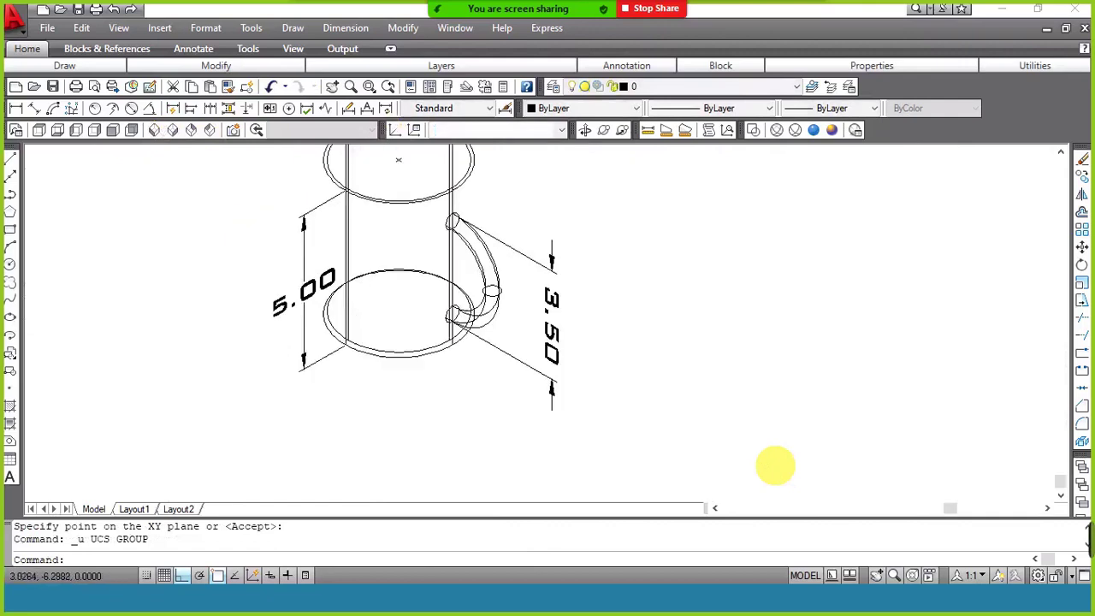
pyautogui.scroll(1, 284, 210)
pyautogui.scroll(2, 284, 210)
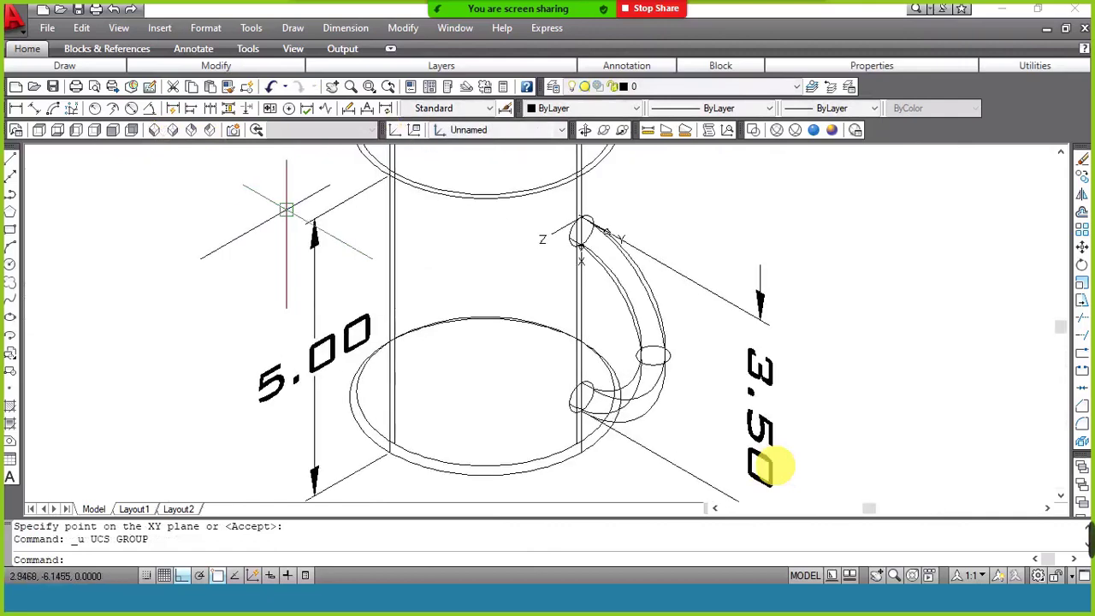
# Realign the UCS with origin on the cylinder's bottom edge and X toward the base centre.
pyautogui.click(394, 130)
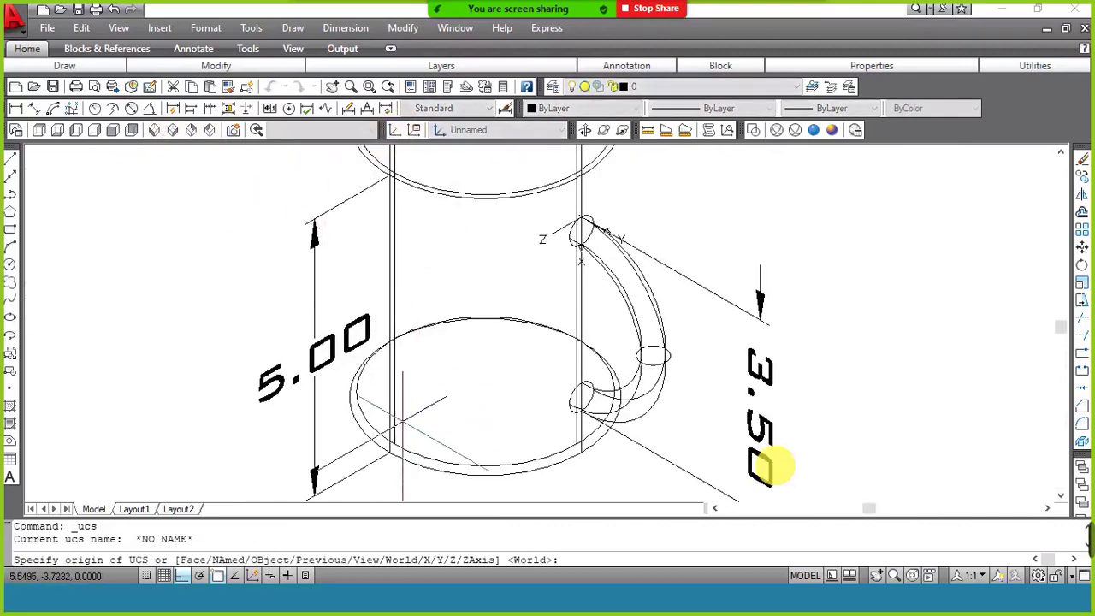
pyautogui.click(394, 451)
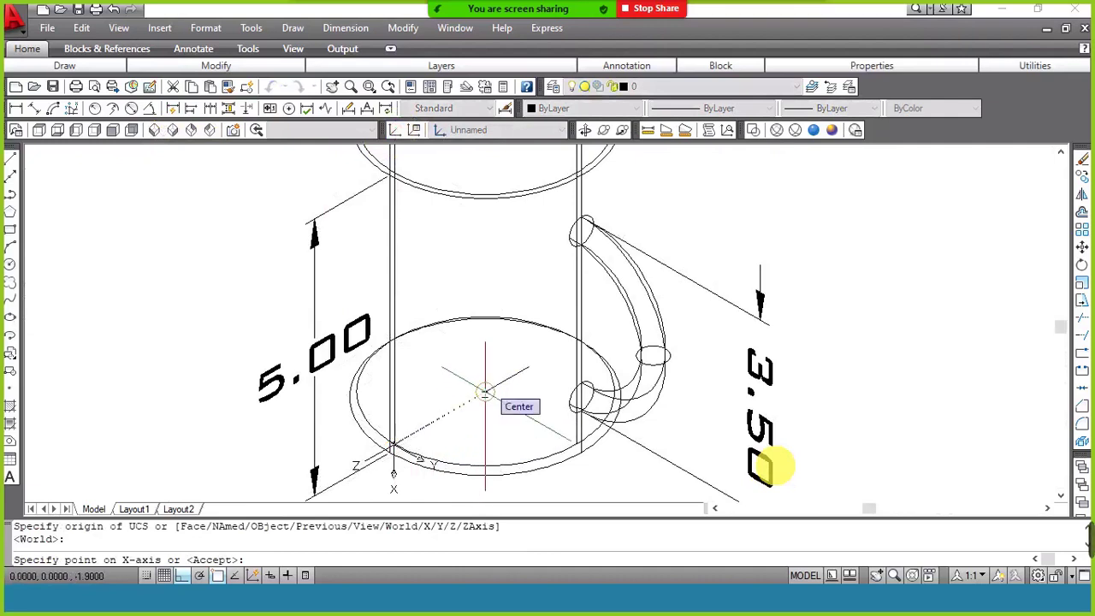
pyautogui.click(484, 393)
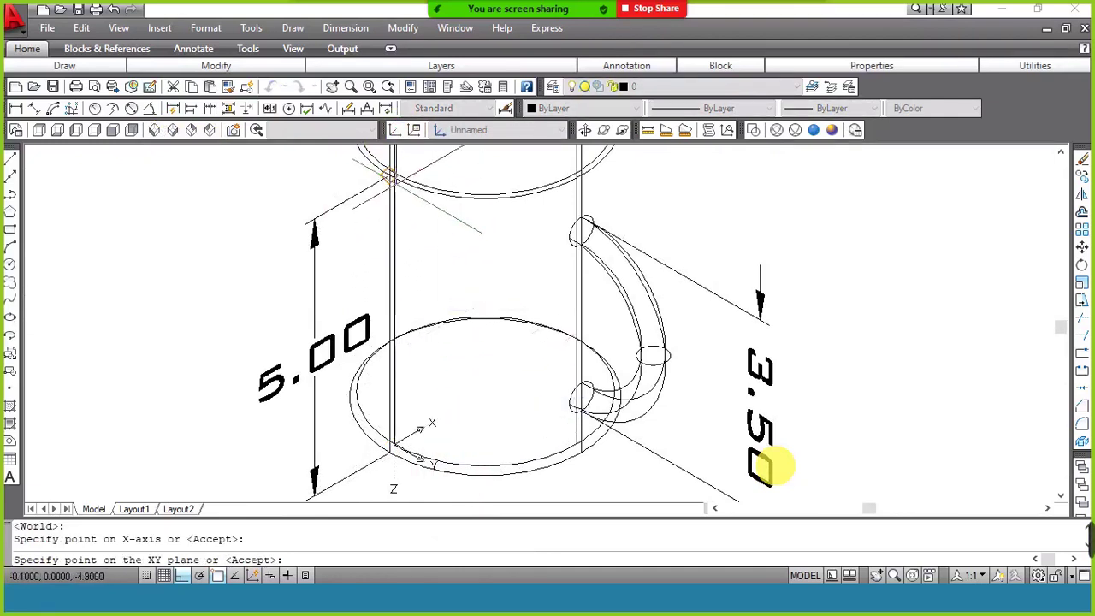
pyautogui.scroll(2, 390, 177)
pyautogui.scroll(3, 386, 175)
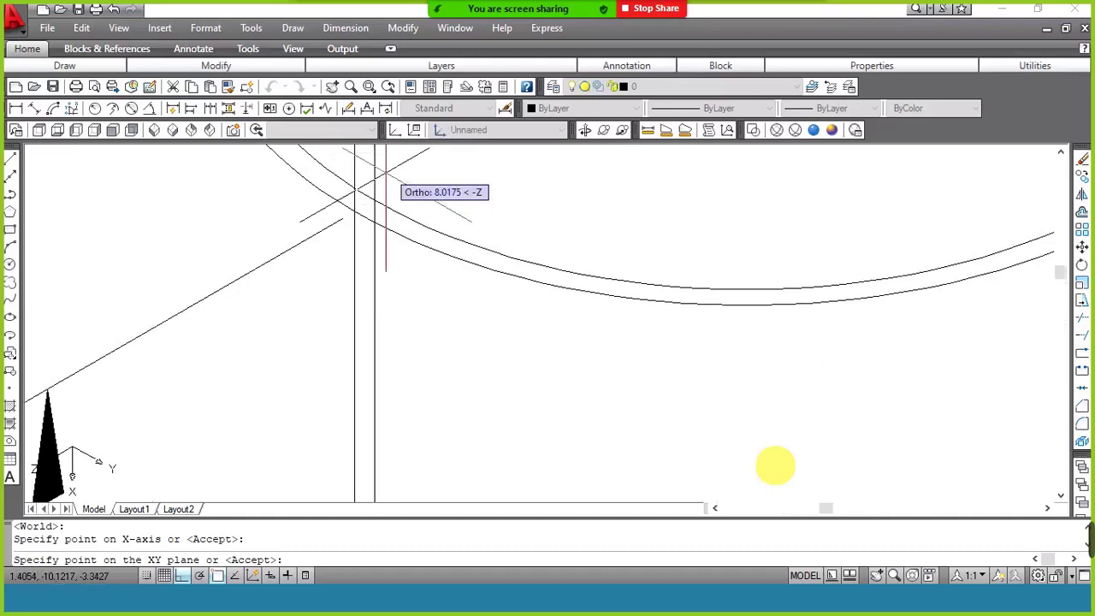
pyautogui.click(374, 200)
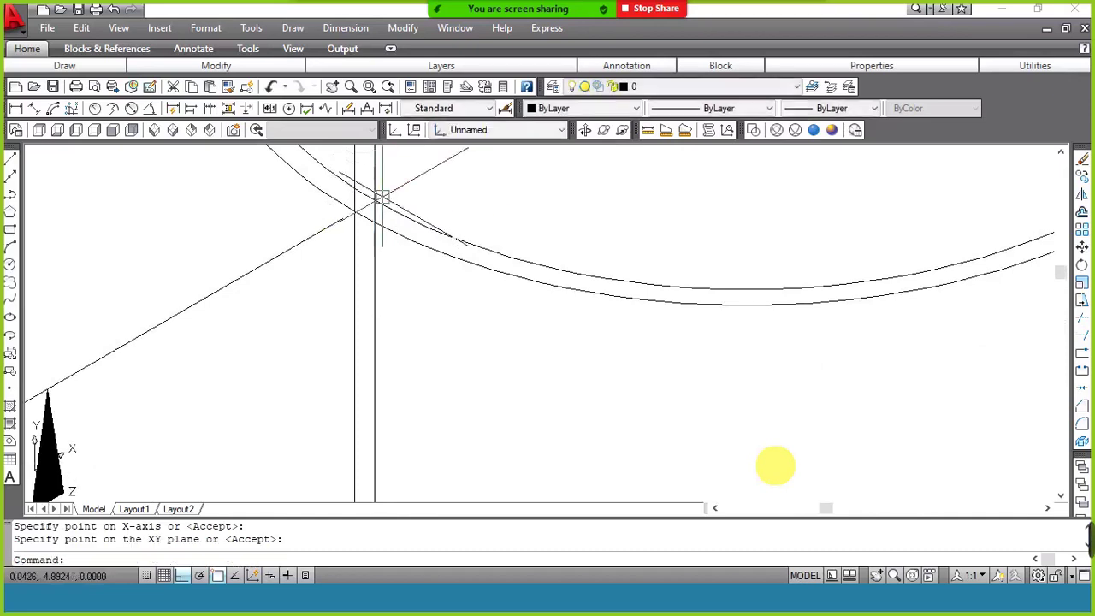
pyautogui.scroll(-3, 458, 296)
pyautogui.scroll(-2, 459, 294)
pyautogui.scroll(-3, 459, 295)
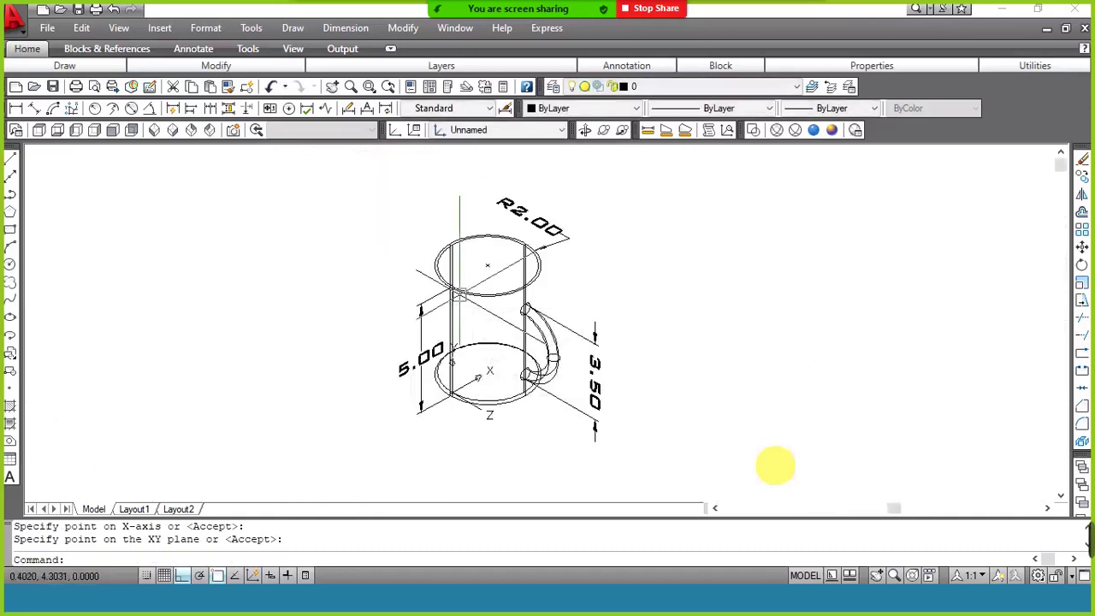
pyautogui.scroll(2, 459, 293)
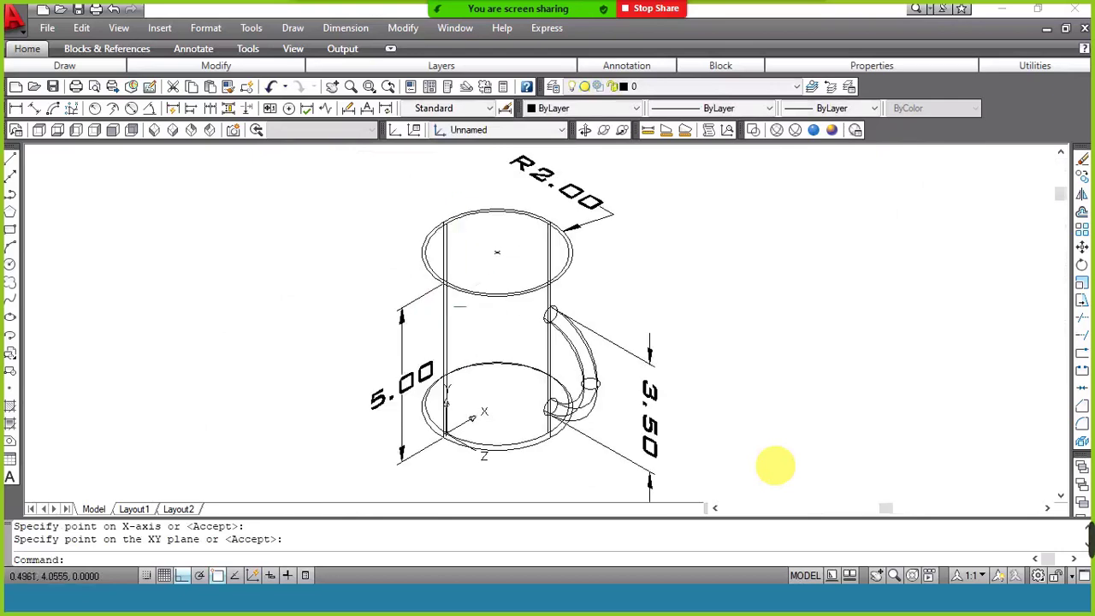
pyautogui.scroll(3, 513, 291)
pyautogui.scroll(2, 556, 287)
pyautogui.scroll(1, 574, 285)
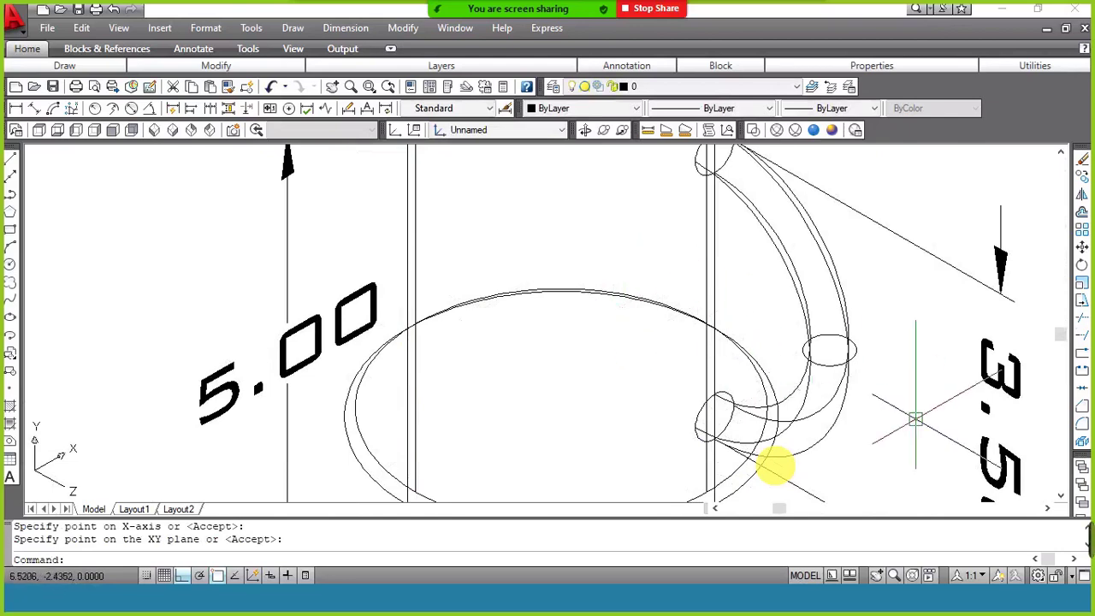
pyautogui.scroll(-3, 544, 312)
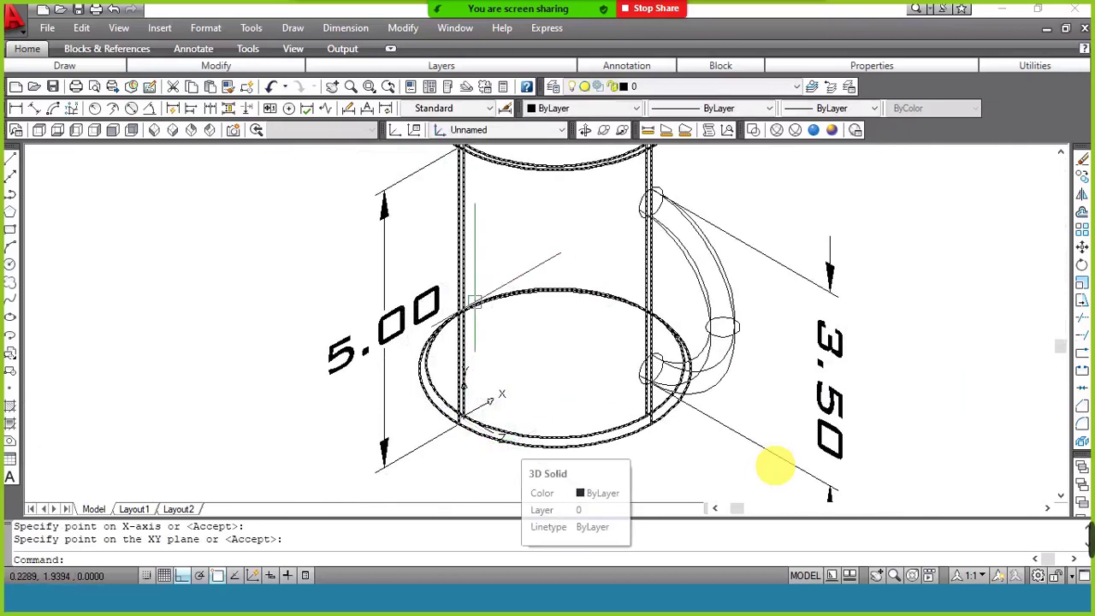
# Redefine the UCS once more at the mug base, checking the saved UCS list afterwards.
pyautogui.click(393, 135)
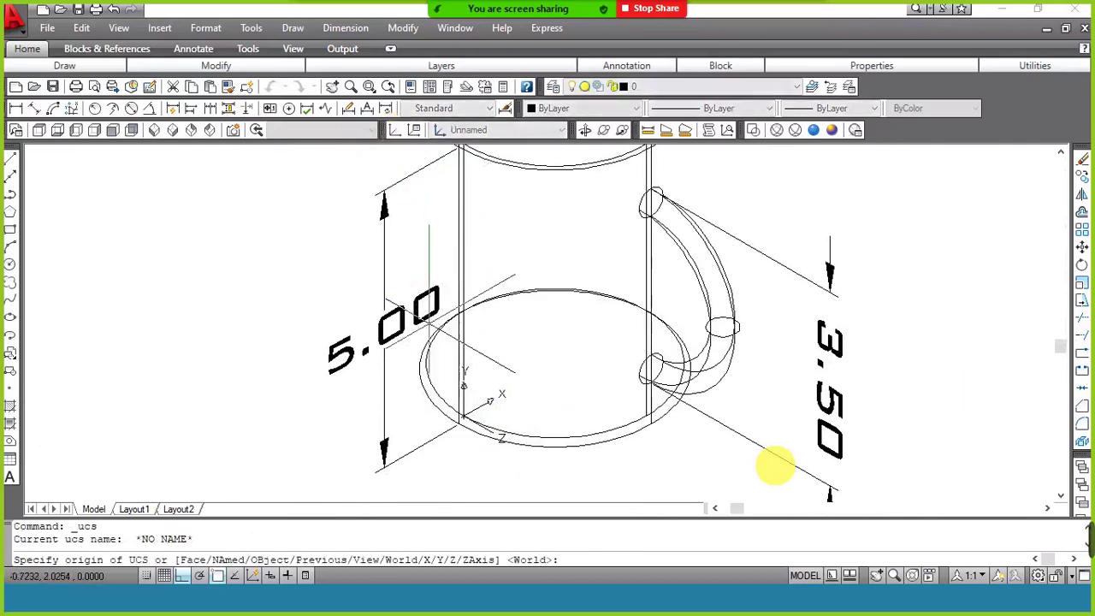
pyautogui.click(463, 416)
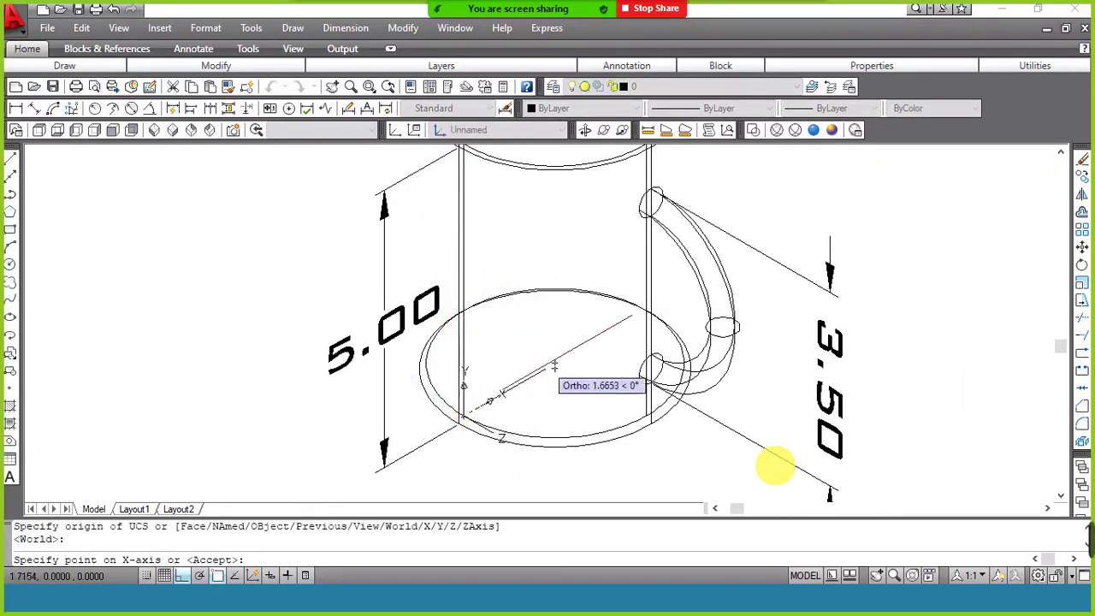
pyautogui.click(555, 364)
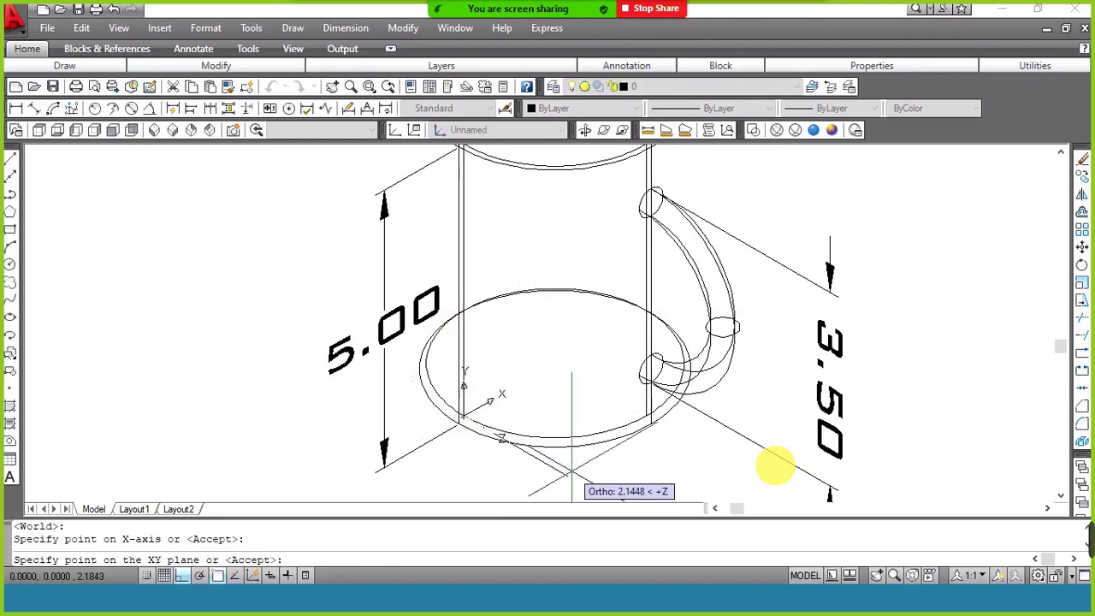
pyautogui.click(603, 481)
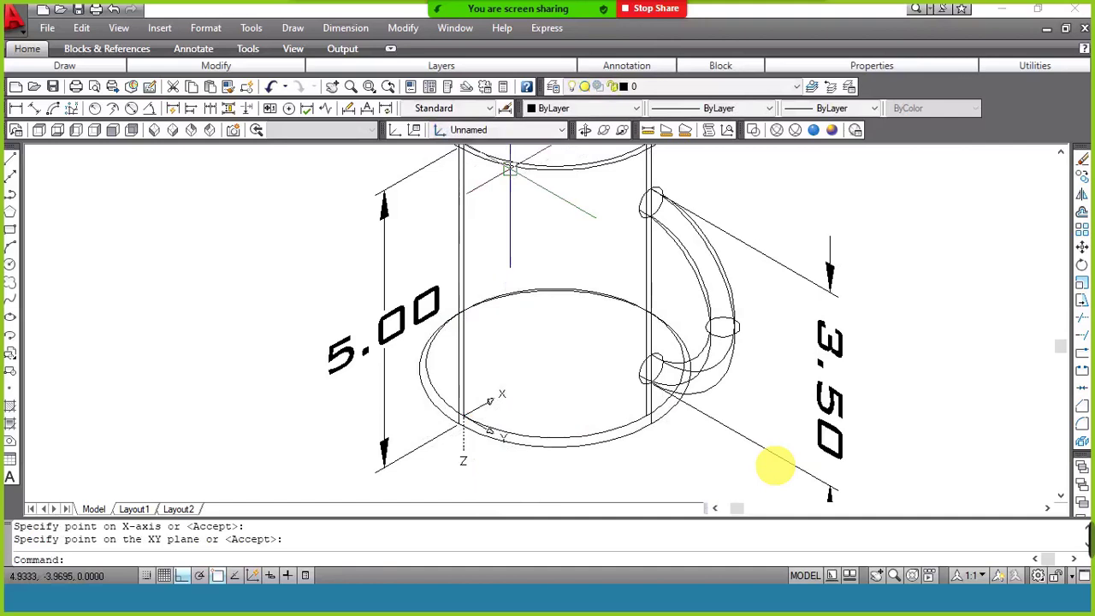
pyautogui.click(519, 129)
pyautogui.click(519, 129)
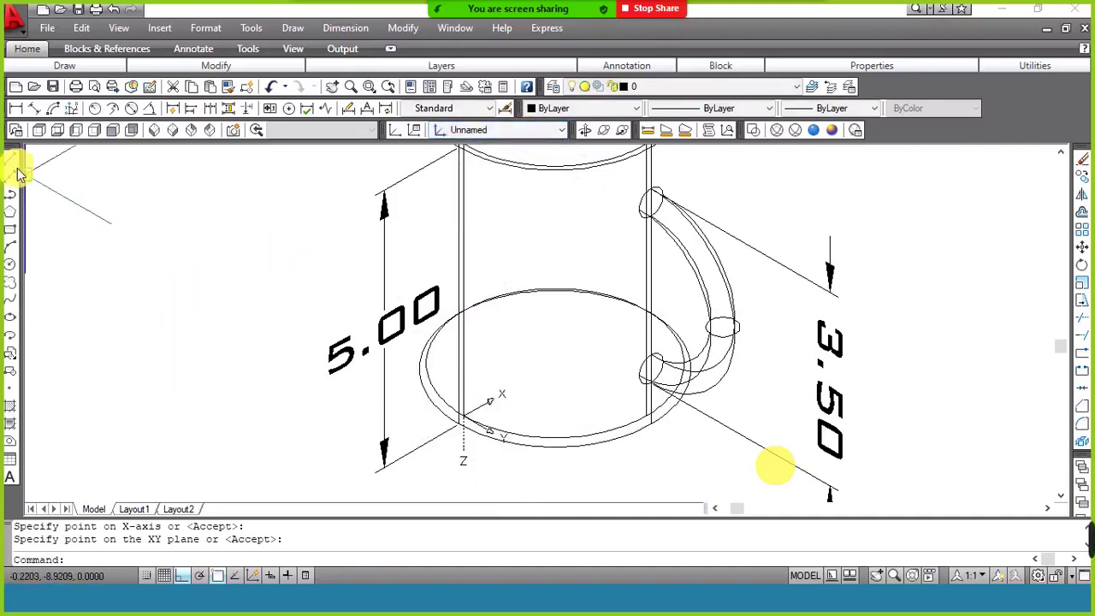
pyautogui.click(462, 400)
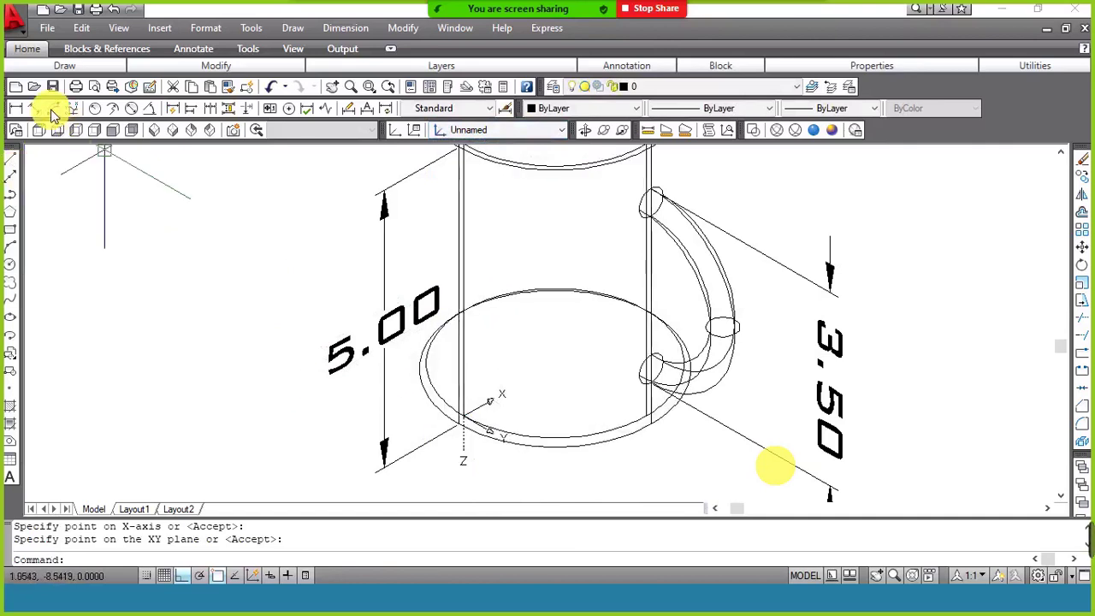
pyautogui.click(95, 109)
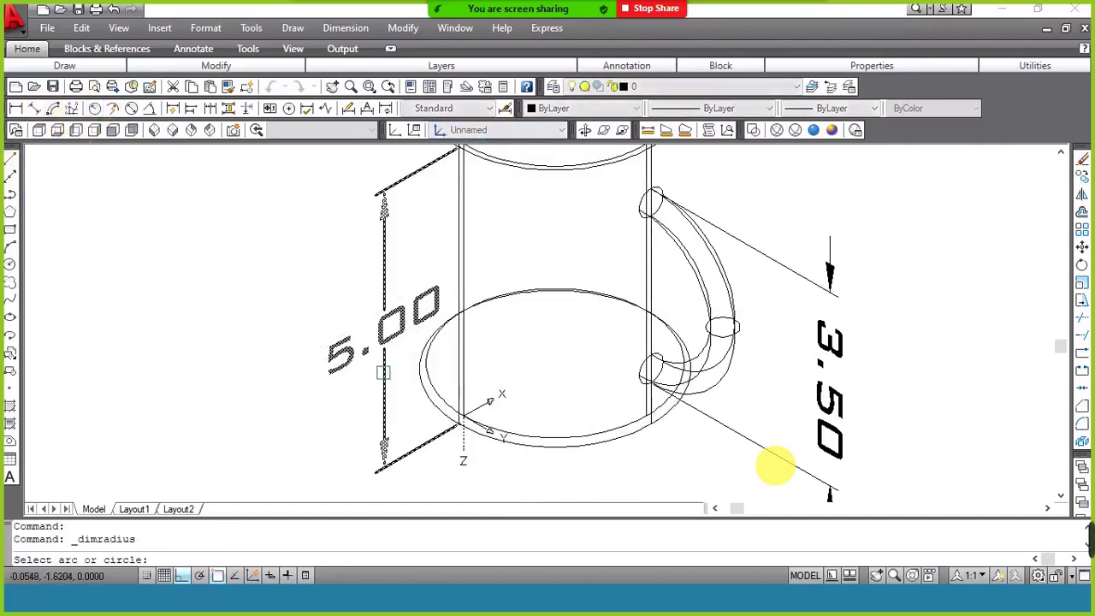
# Place an R1.90 radius dimension on the bottom circle, then view SE Isometric with Conceptual shading.
pyautogui.click(522, 436)
pyautogui.scroll(-2, 513, 432)
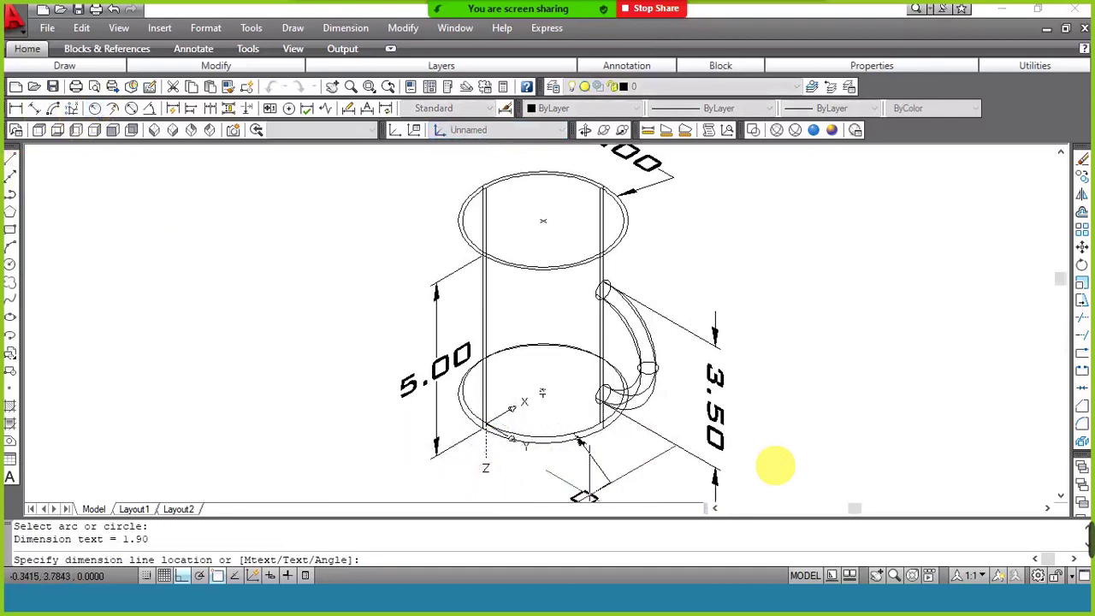
pyautogui.click(600, 479)
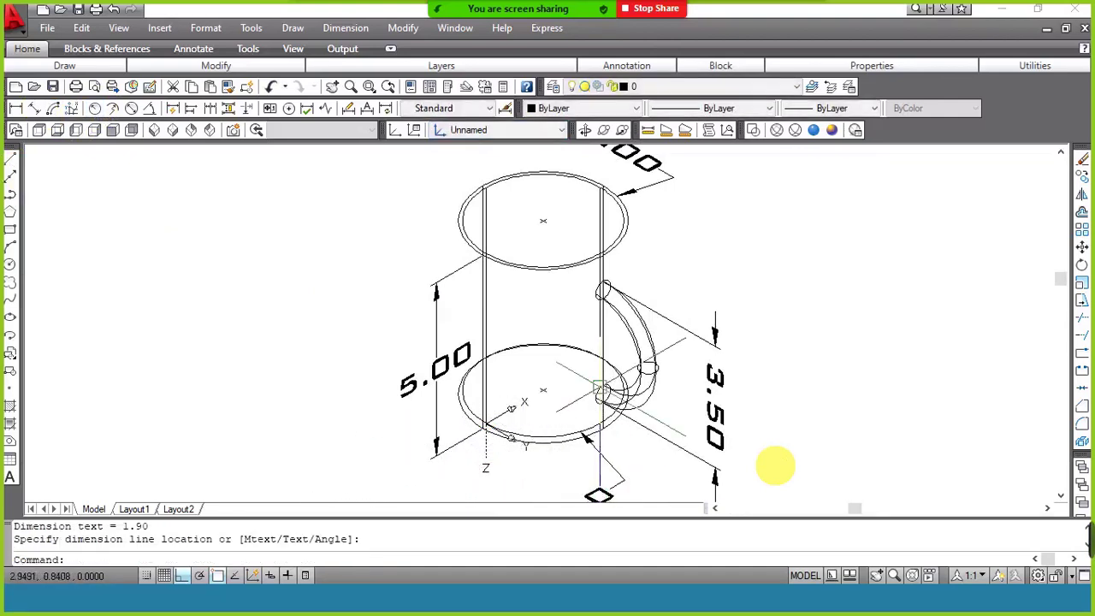
pyautogui.click(172, 129)
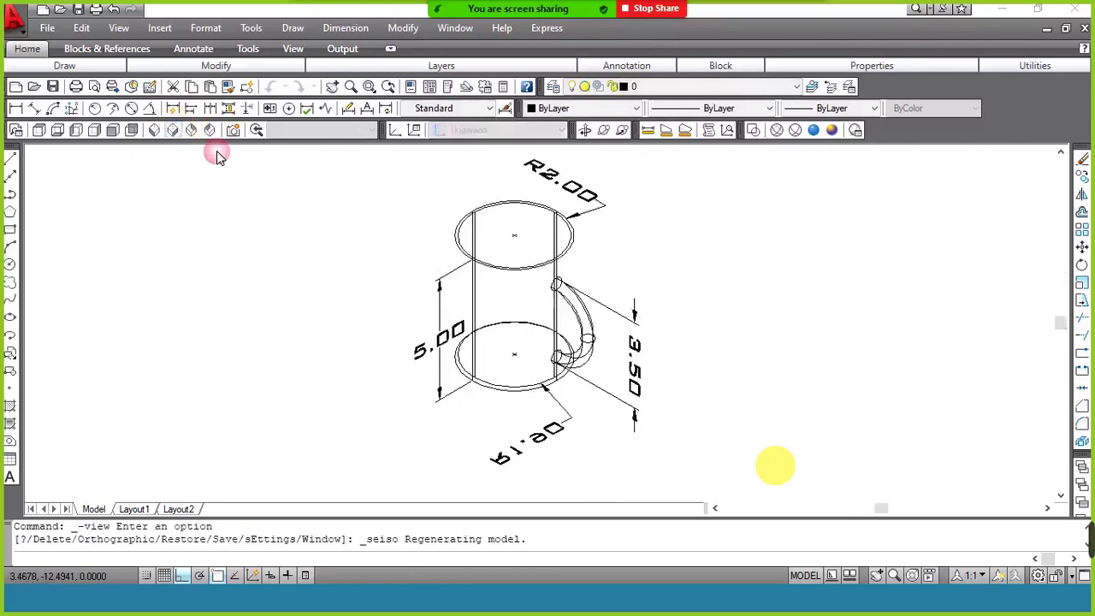
pyautogui.click(832, 134)
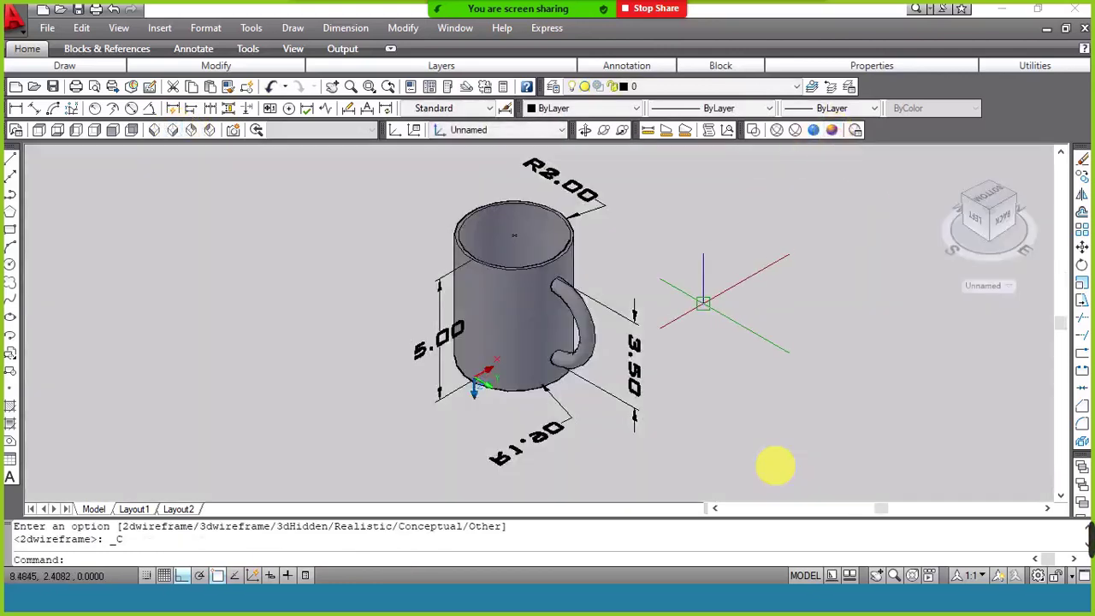
# Switch to the Realistic visual style and colour the mug body Yellow.
pyautogui.click(817, 132)
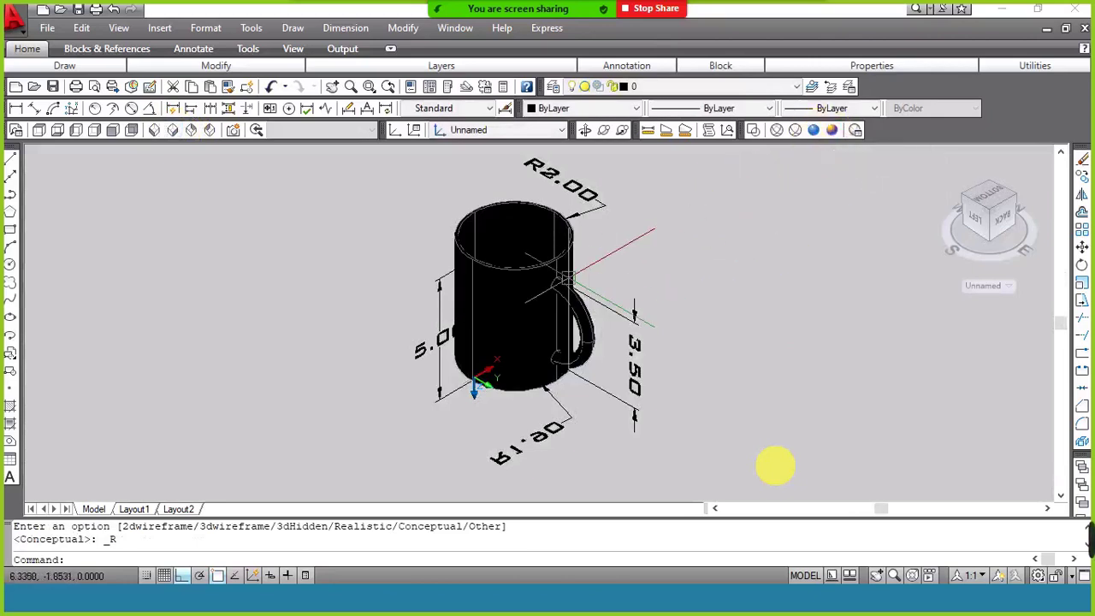
pyautogui.click(537, 264)
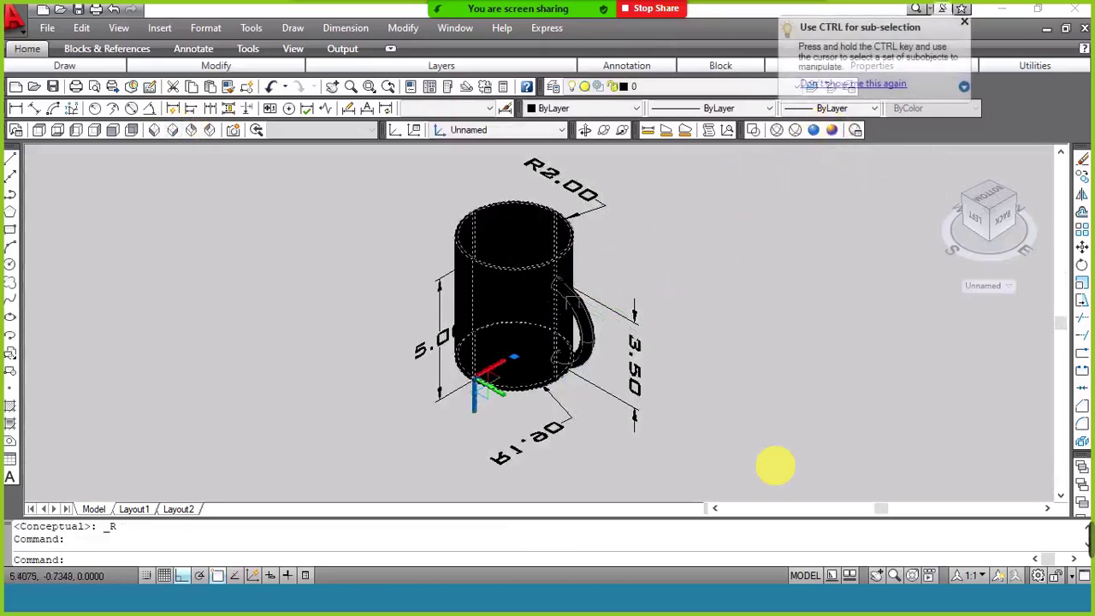
pyautogui.click(584, 106)
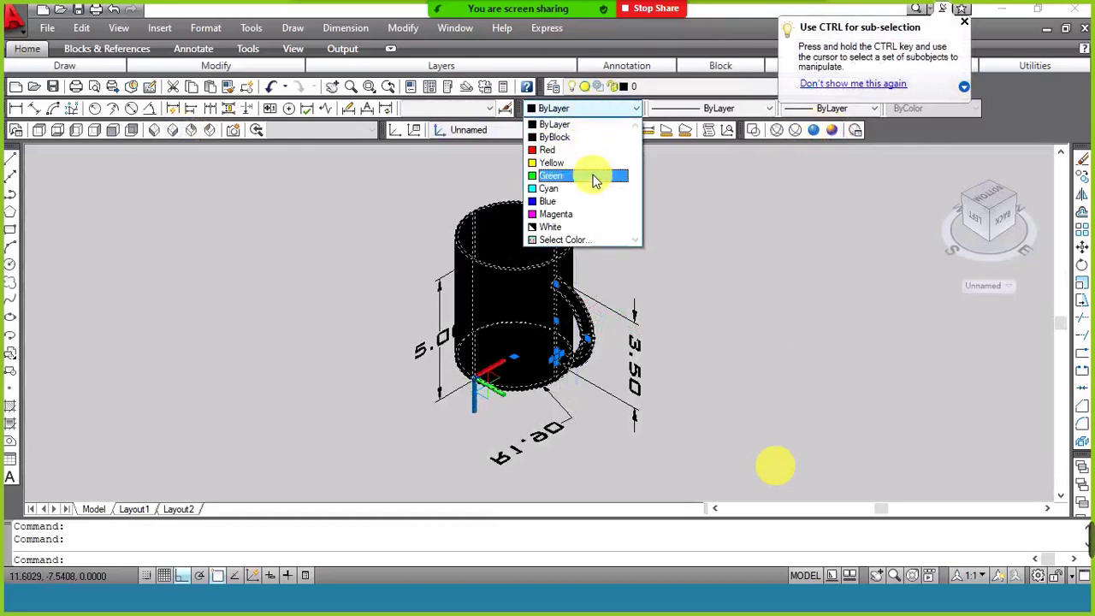
pyautogui.click(552, 163)
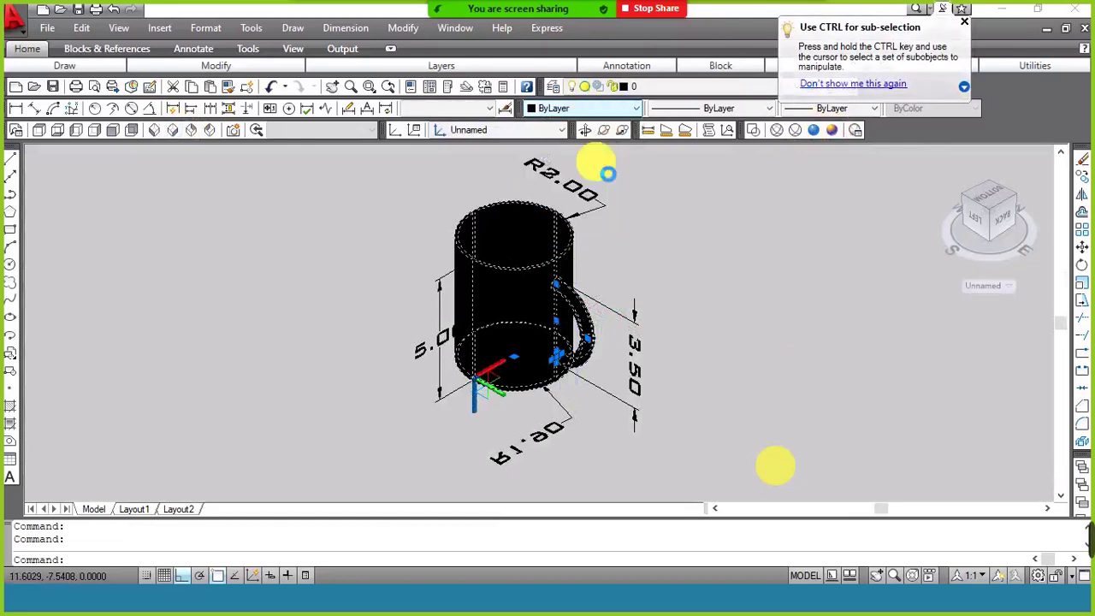
pyautogui.press('Escape')
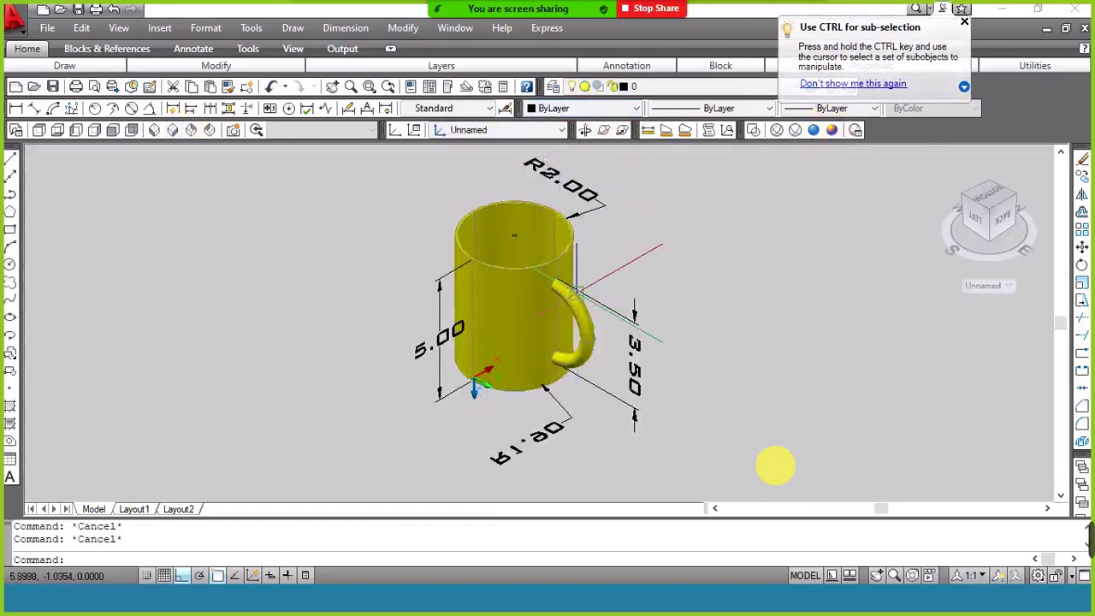
# Colour the mug's handle Red.
pyautogui.click(588, 332)
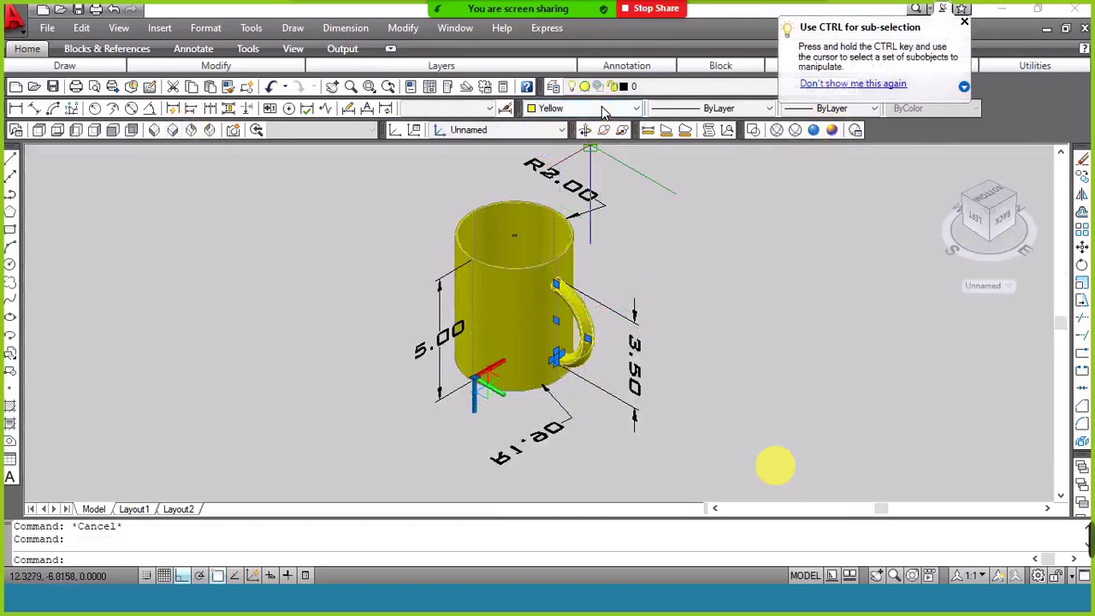
pyautogui.click(602, 109)
pyautogui.click(547, 150)
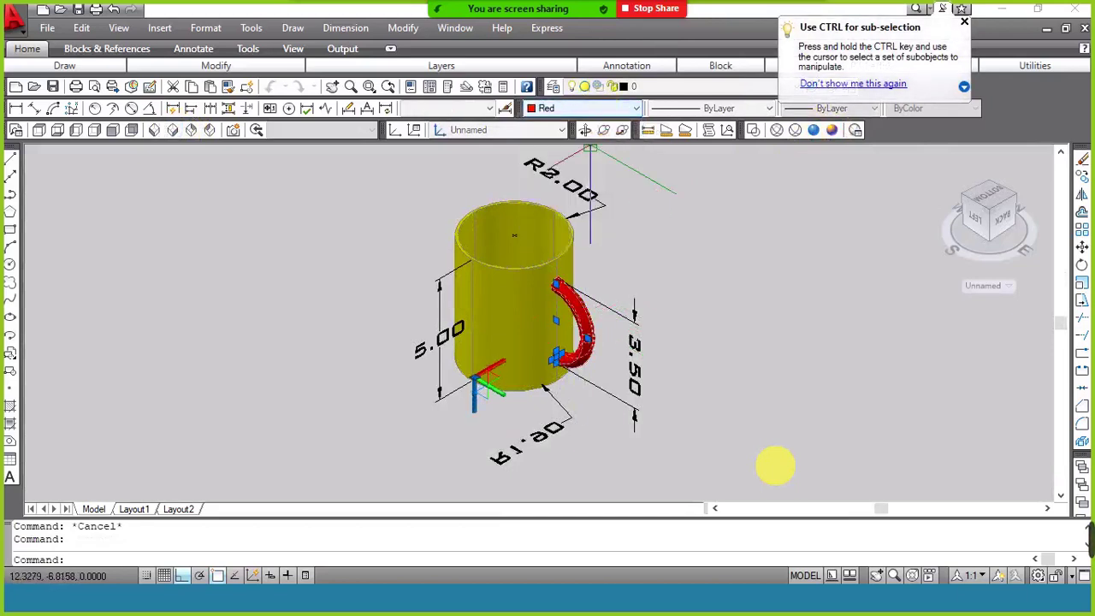
pyautogui.press('Escape')
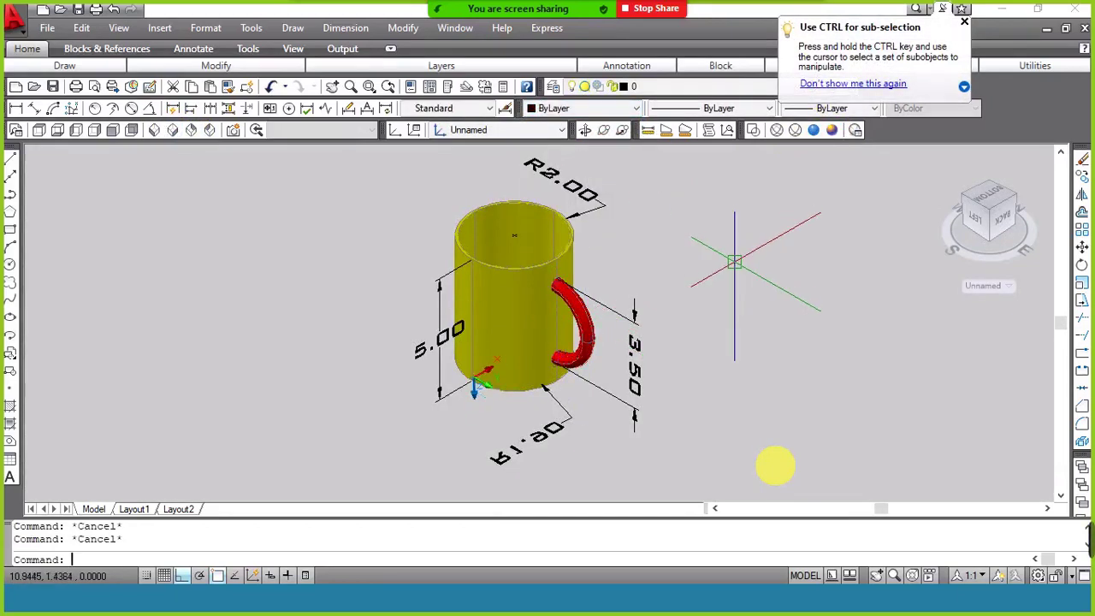
pyautogui.click(964, 30)
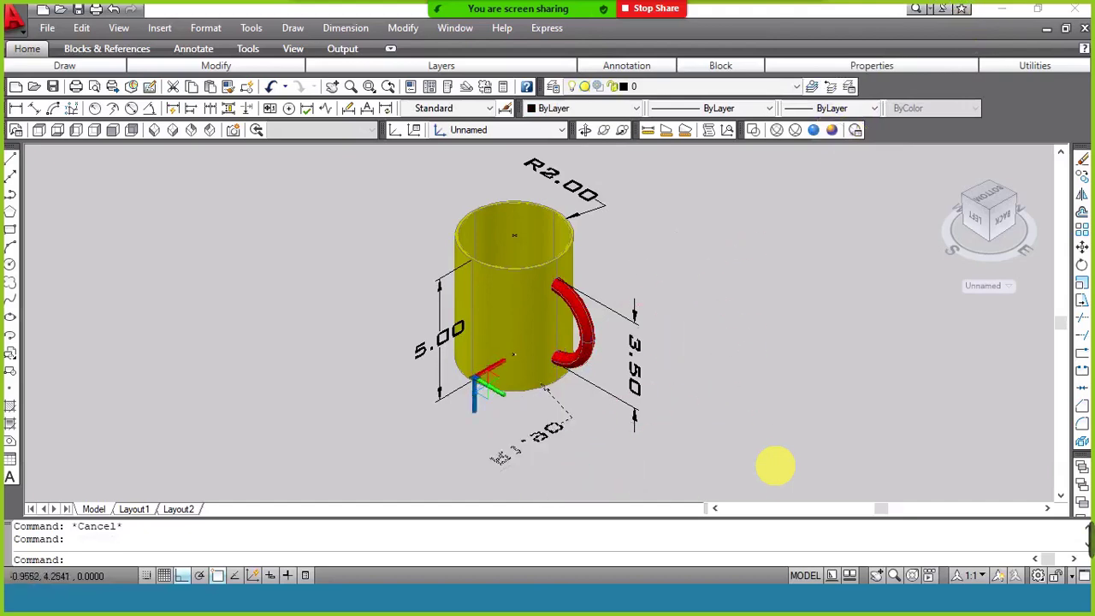
# Reset the R1.90 radius dimension's colour to ByLayer.
pyautogui.click(531, 442)
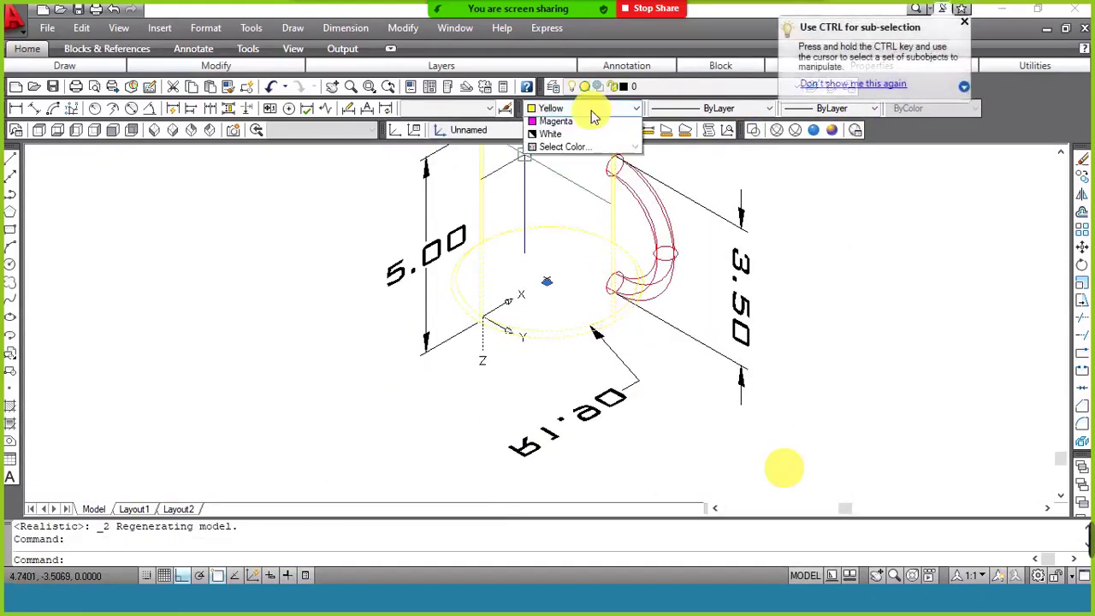
pyautogui.click(586, 124)
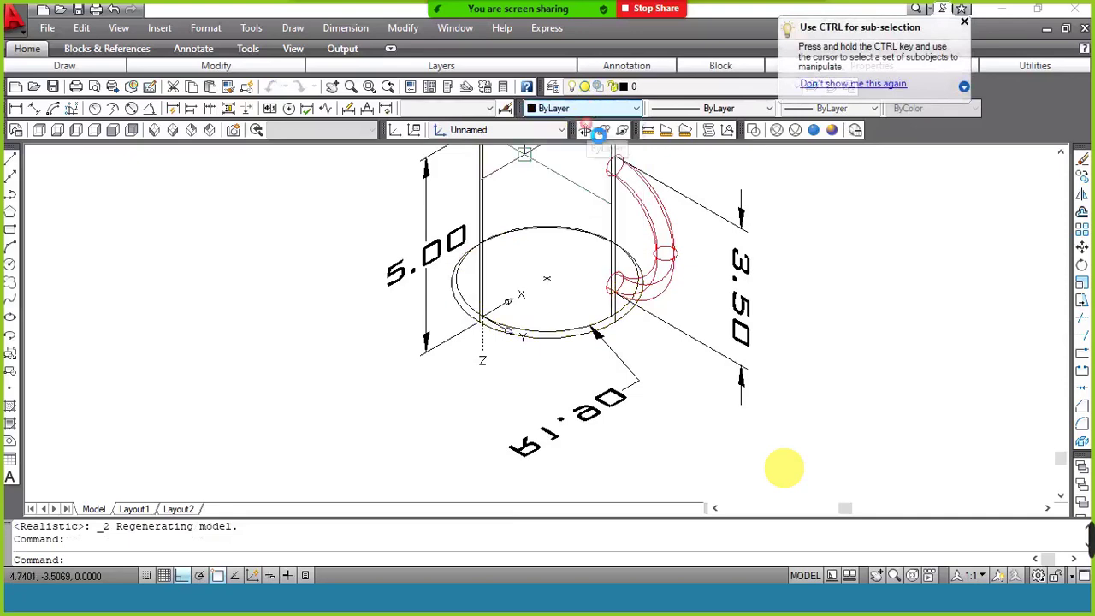
pyautogui.press('Escape')
pyautogui.press('Escape')
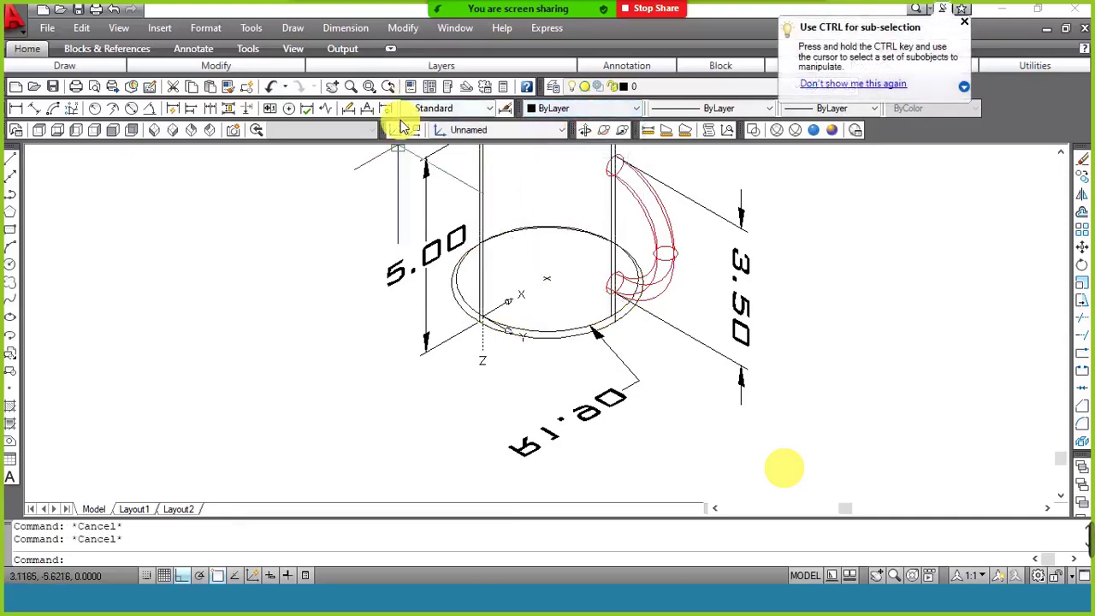
# Define a new UCS with its origin at the base circle's centre and a new X-axis direction.
pyautogui.click(395, 130)
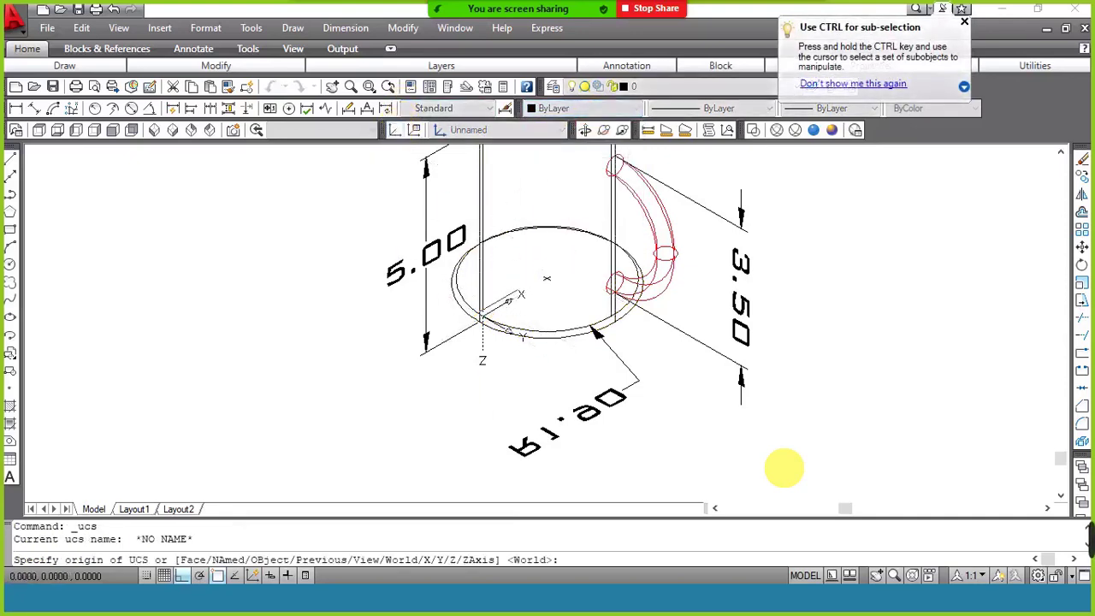
pyautogui.click(546, 278)
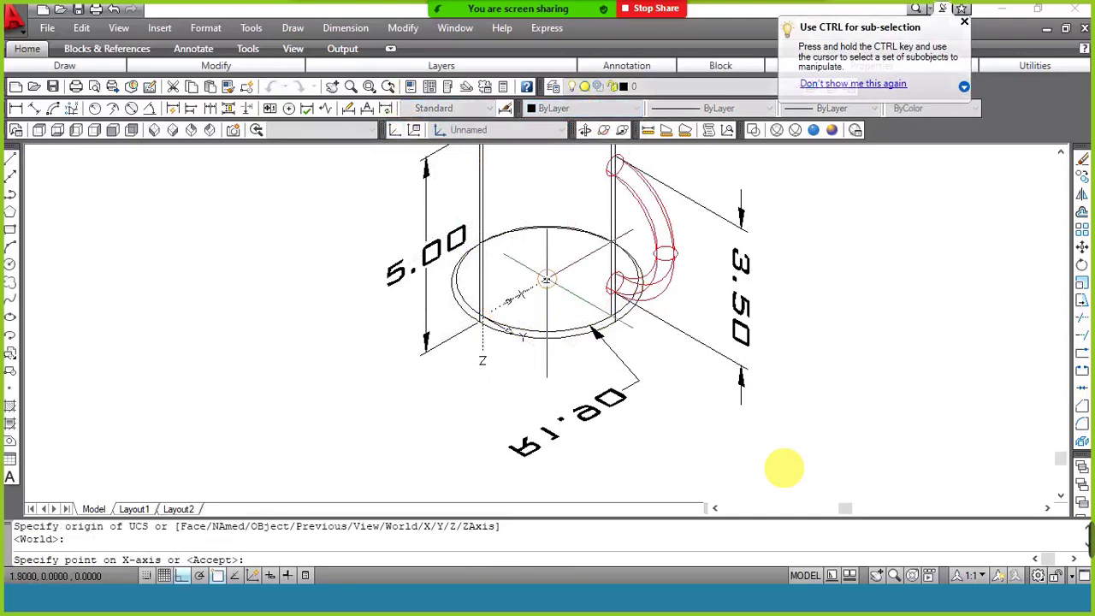
pyautogui.scroll(5, 546, 278)
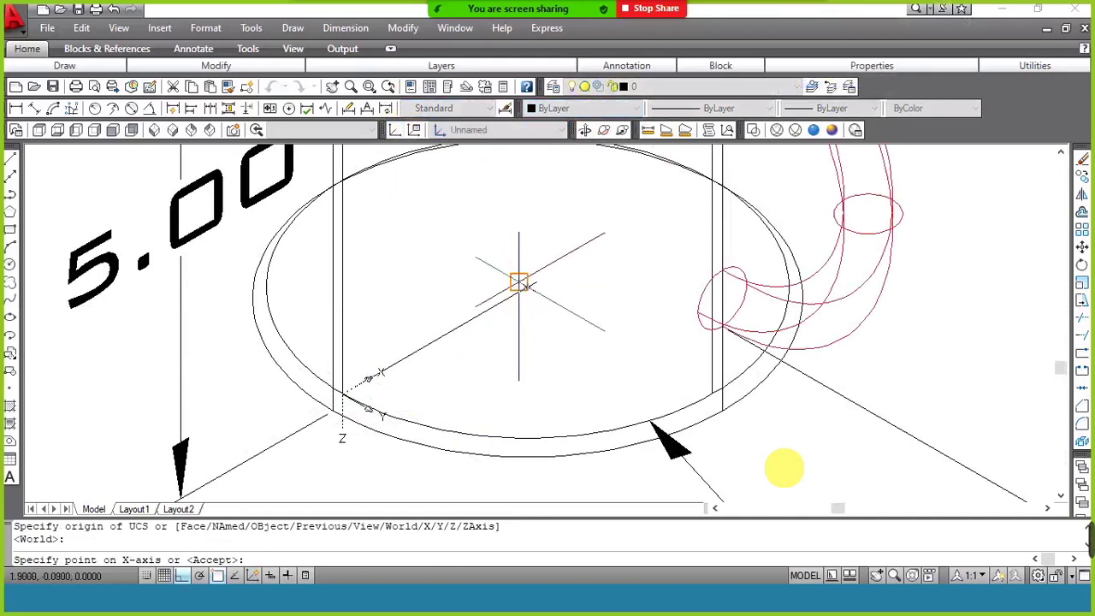
pyautogui.write('cen')
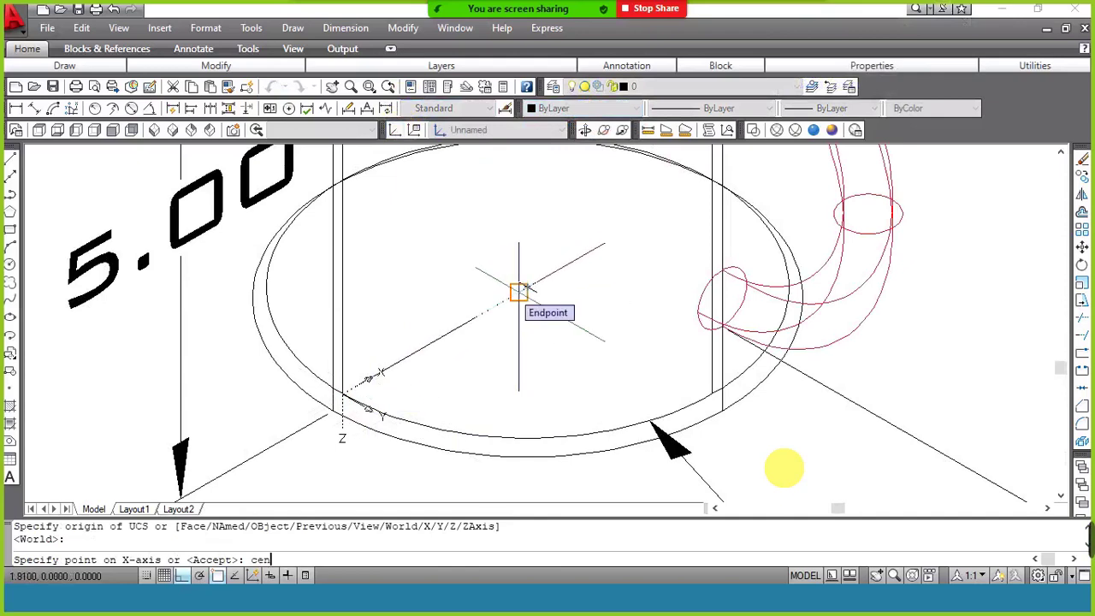
pyautogui.press('Return')
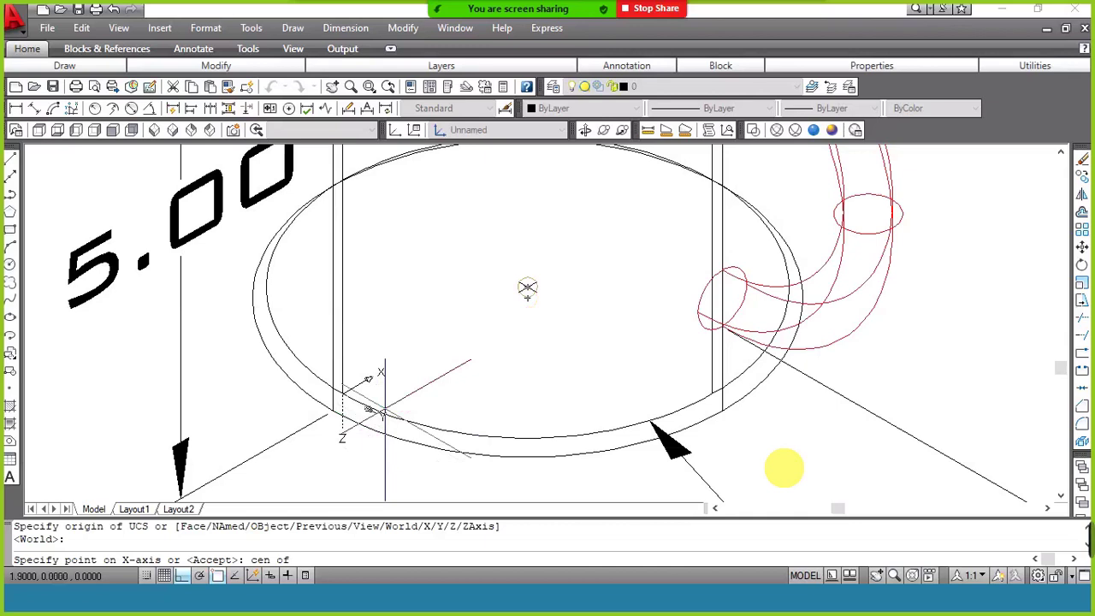
pyautogui.click(382, 415)
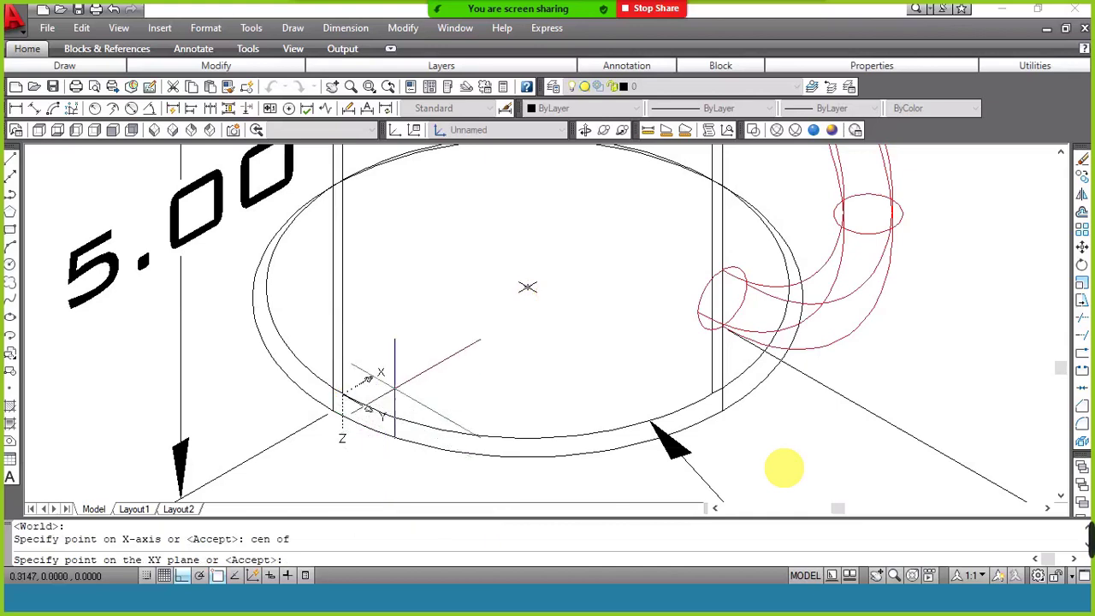
pyautogui.scroll(-4, 150, 224)
pyautogui.scroll(-3, 139, 216)
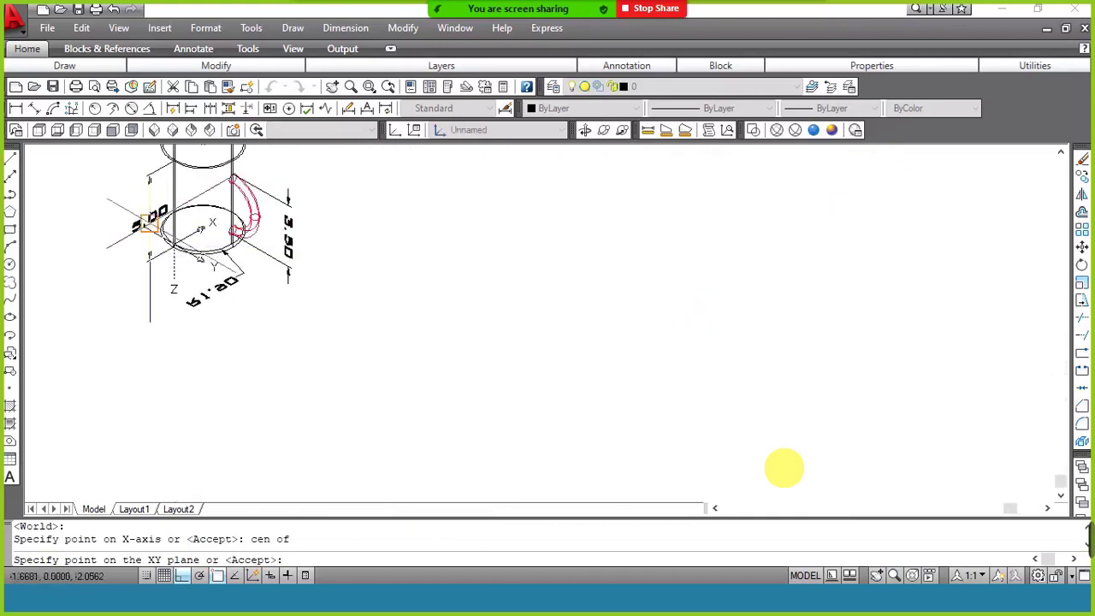
pyautogui.press('Return')
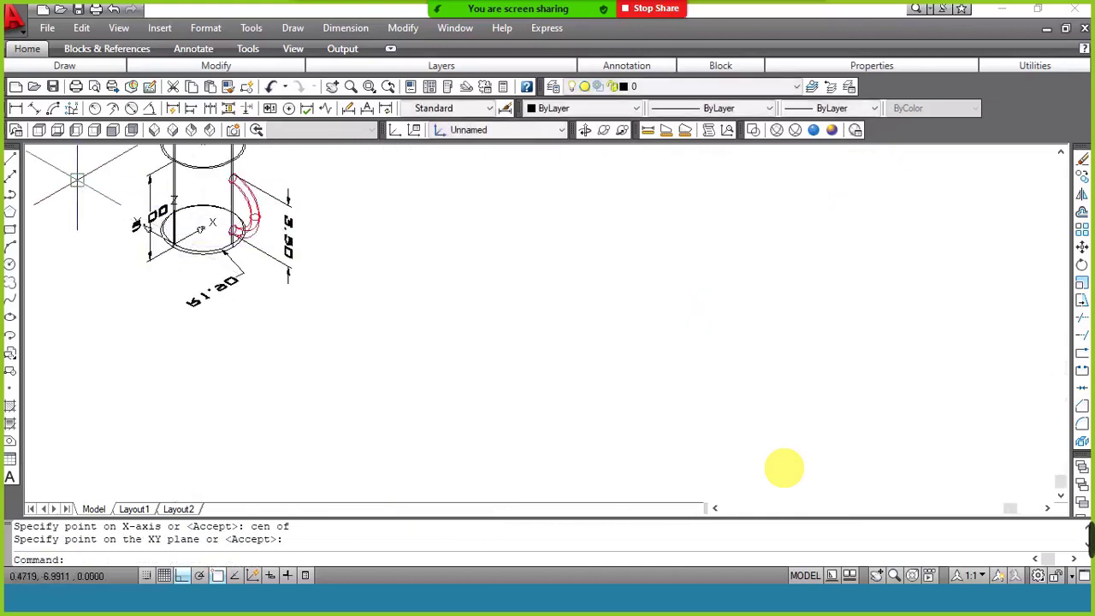
# Erase the old radius dimension below the mug's base.
pyautogui.scroll(4, 77, 180)
pyautogui.scroll(4, 81, 178)
pyautogui.scroll(-3, 117, 232)
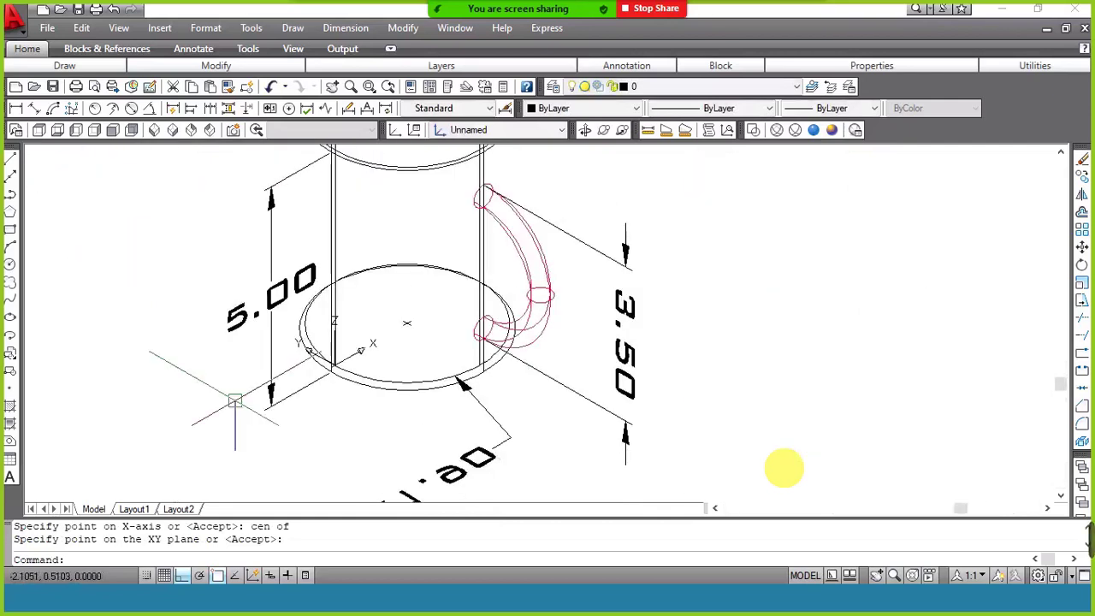
pyautogui.click(464, 382)
pyautogui.write('e')
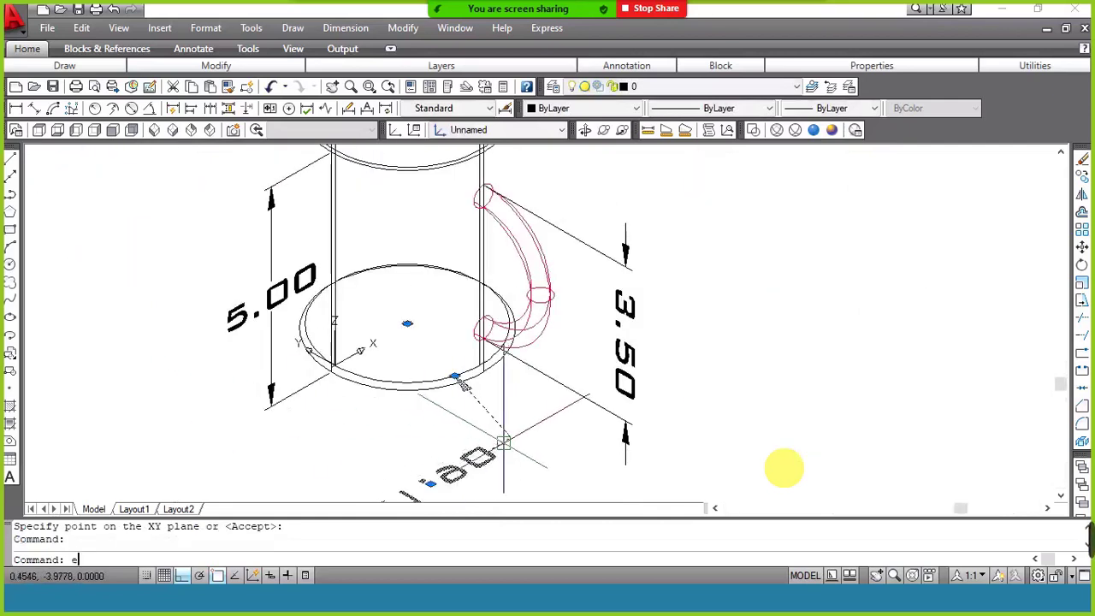
pyautogui.press('Return')
# Add an R1.90 radius dimension below the base circle and apply the Conceptual visual style.
pyautogui.click(100, 112)
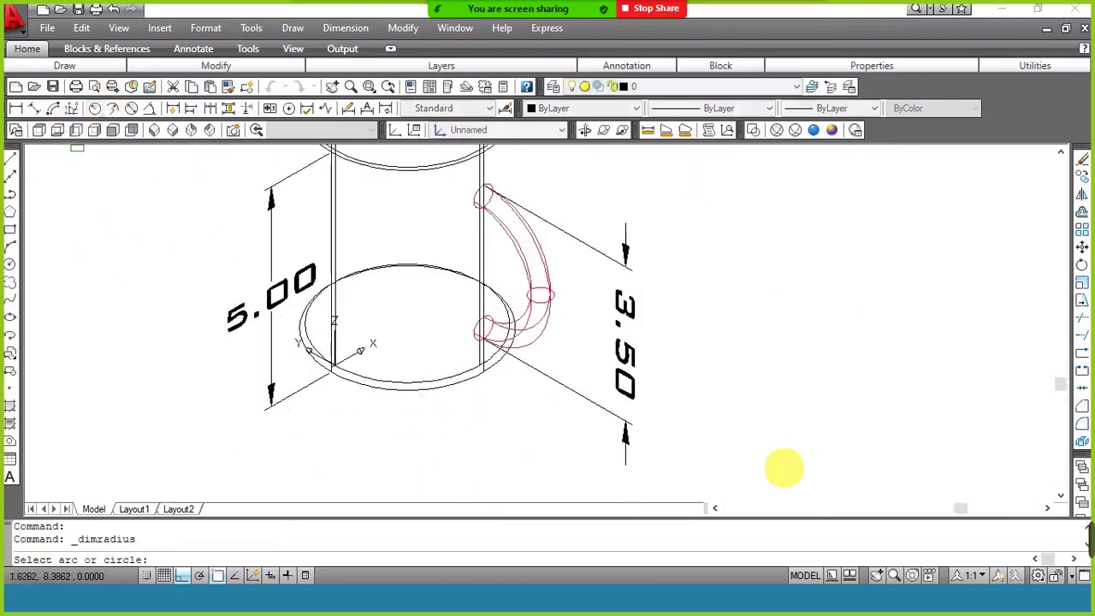
pyautogui.click(374, 387)
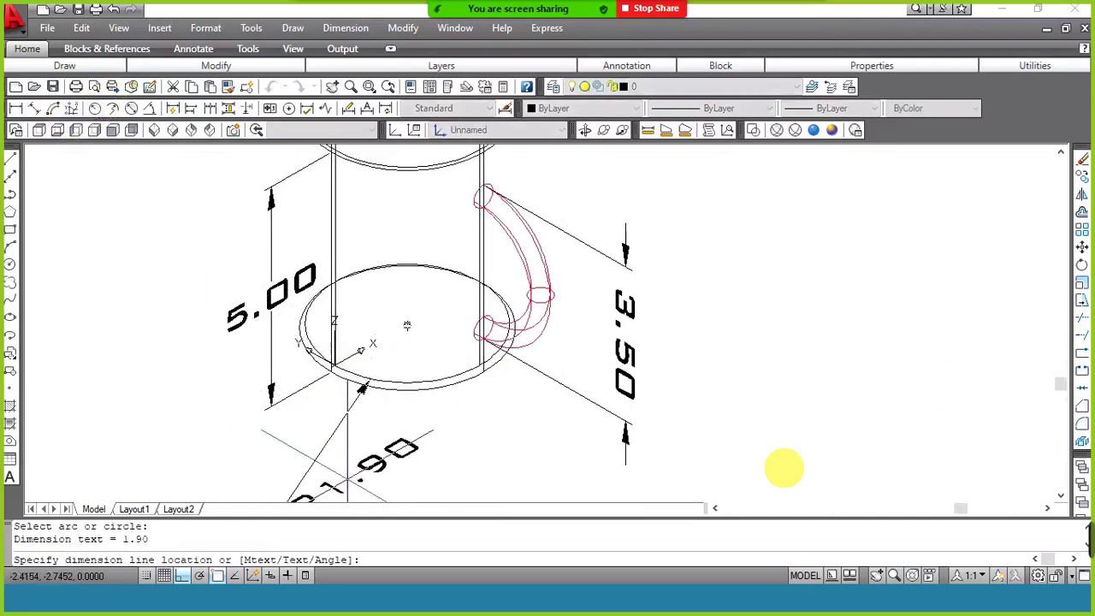
pyautogui.click(406, 325)
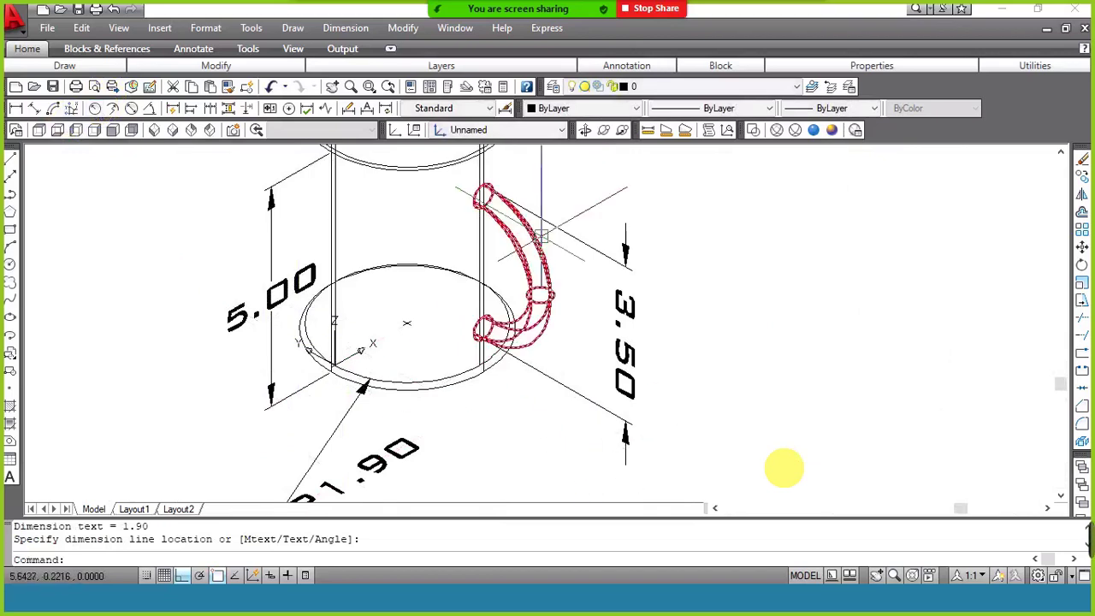
pyautogui.click(833, 130)
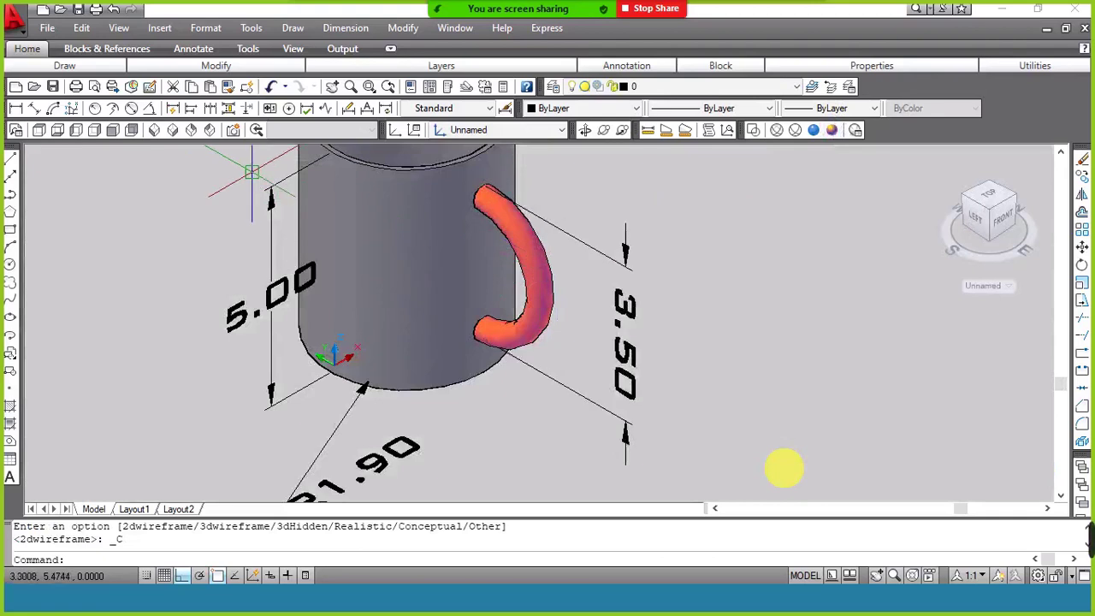
# Switch the viewpoint to SE Isometric.
pyautogui.click(171, 133)
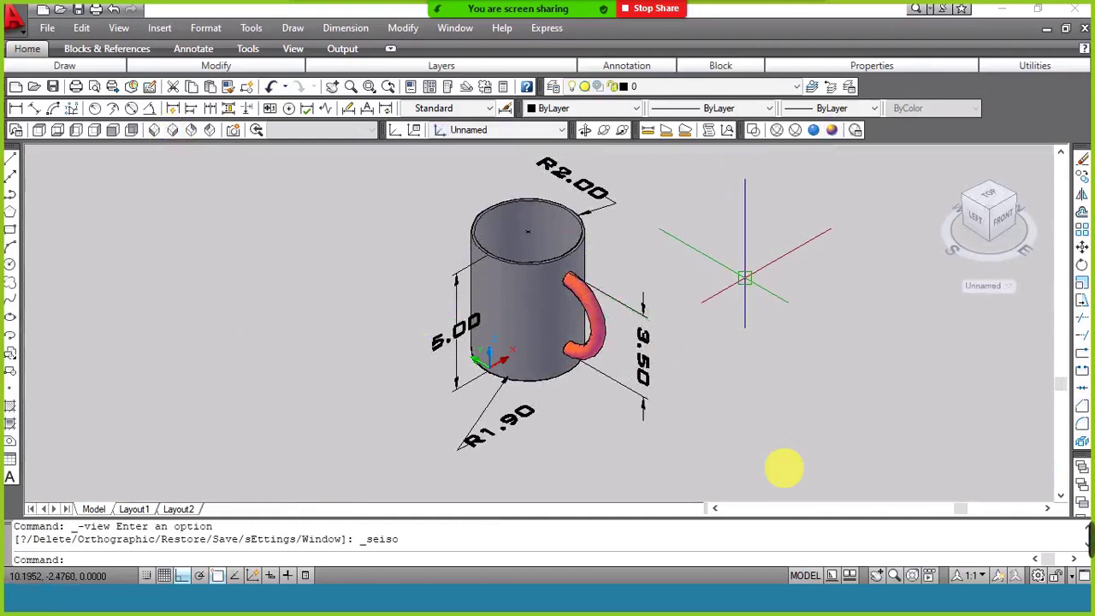
pyautogui.moveTo(1086, 535)
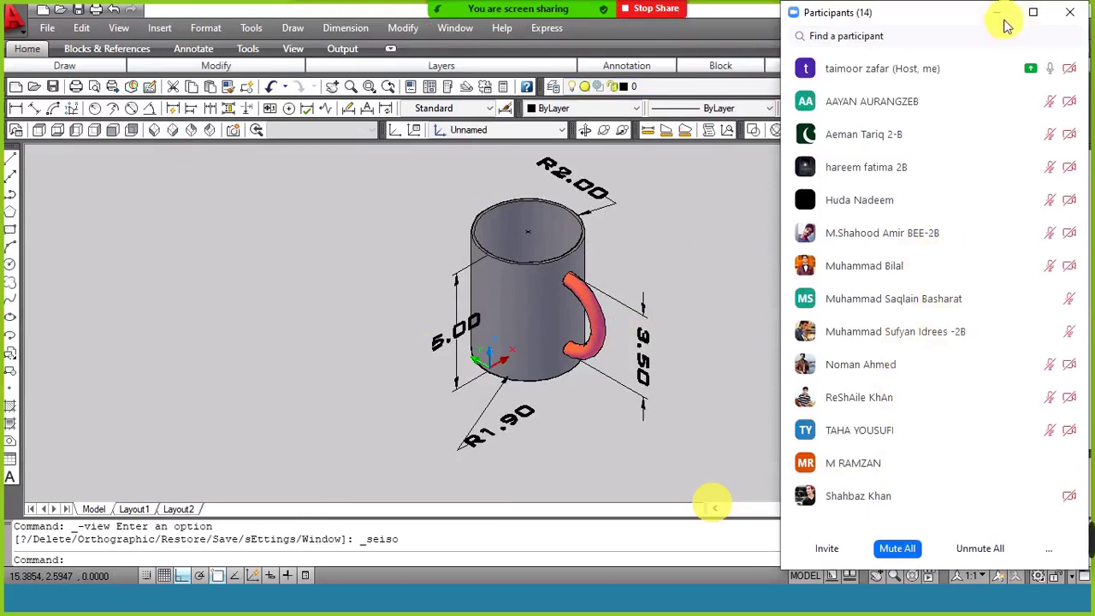
pyautogui.click(994, 549)
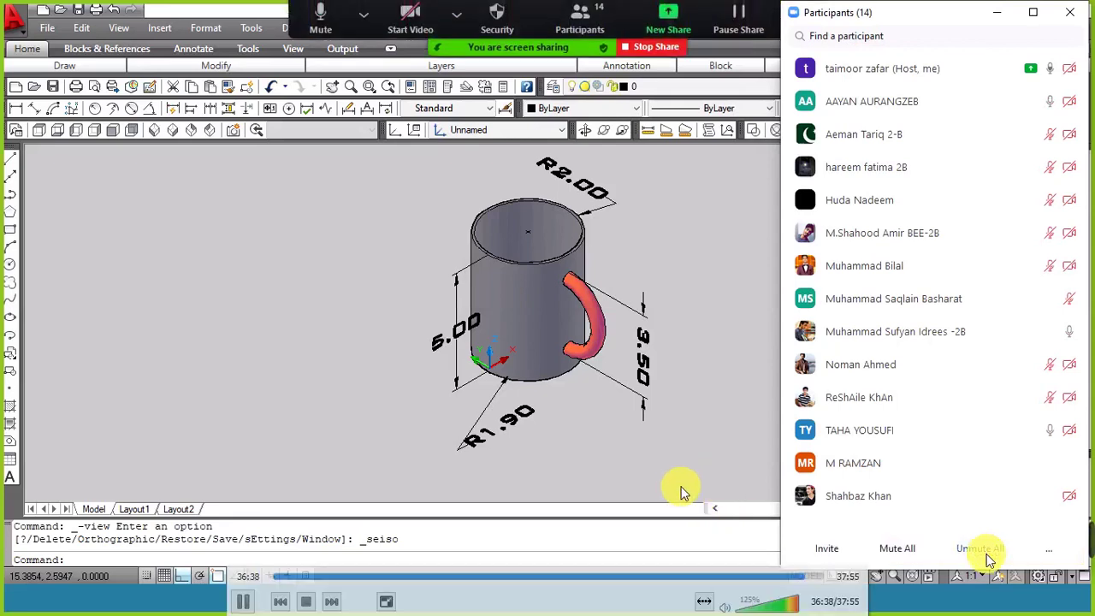
pyautogui.click(897, 551)
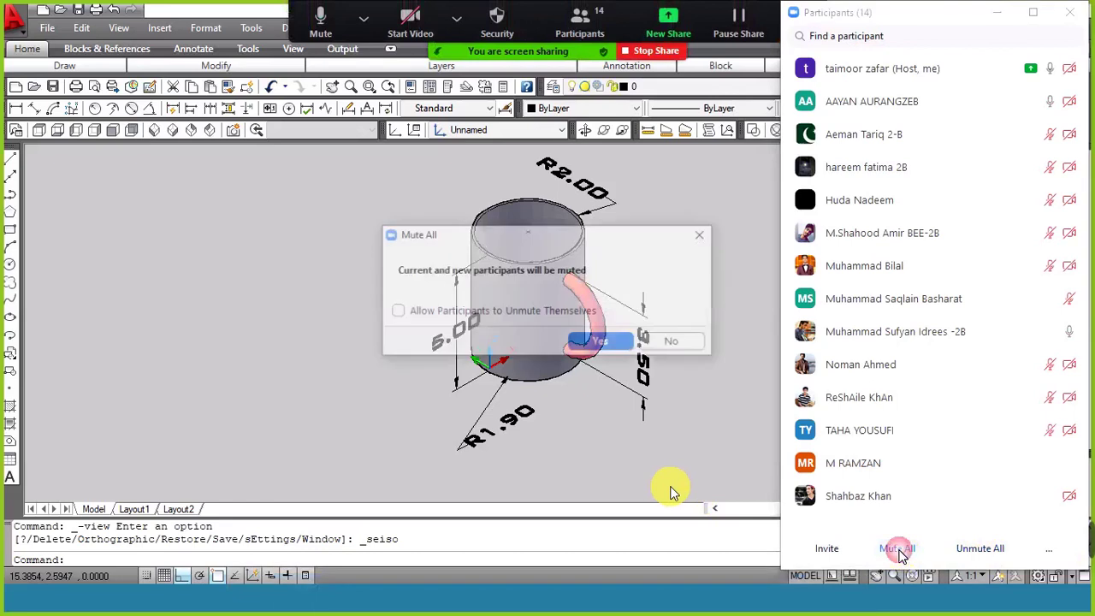
pyautogui.click(698, 235)
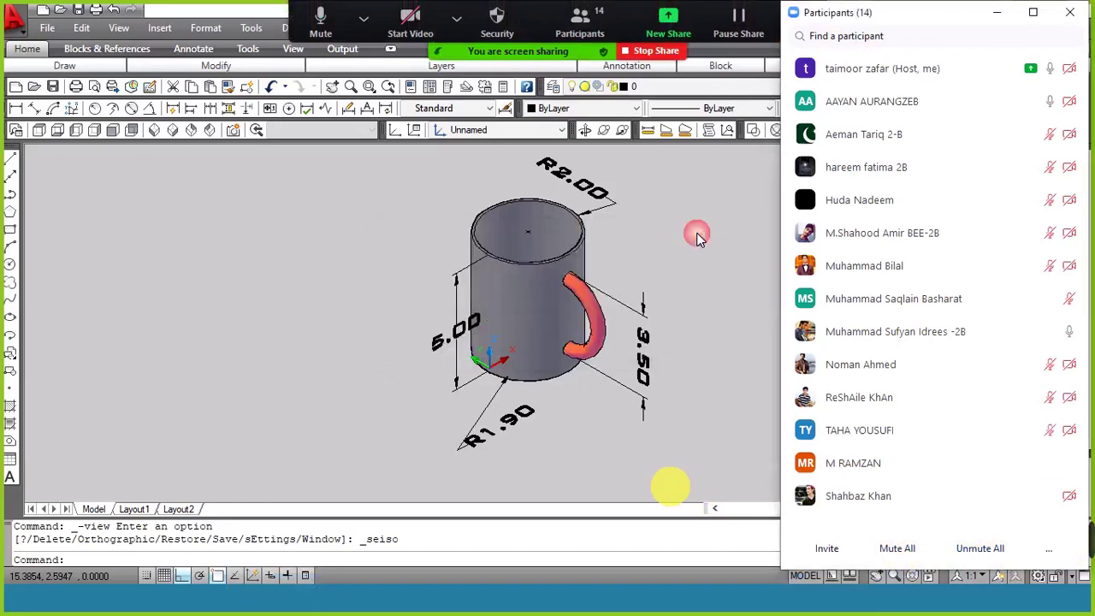
pyautogui.click(969, 534)
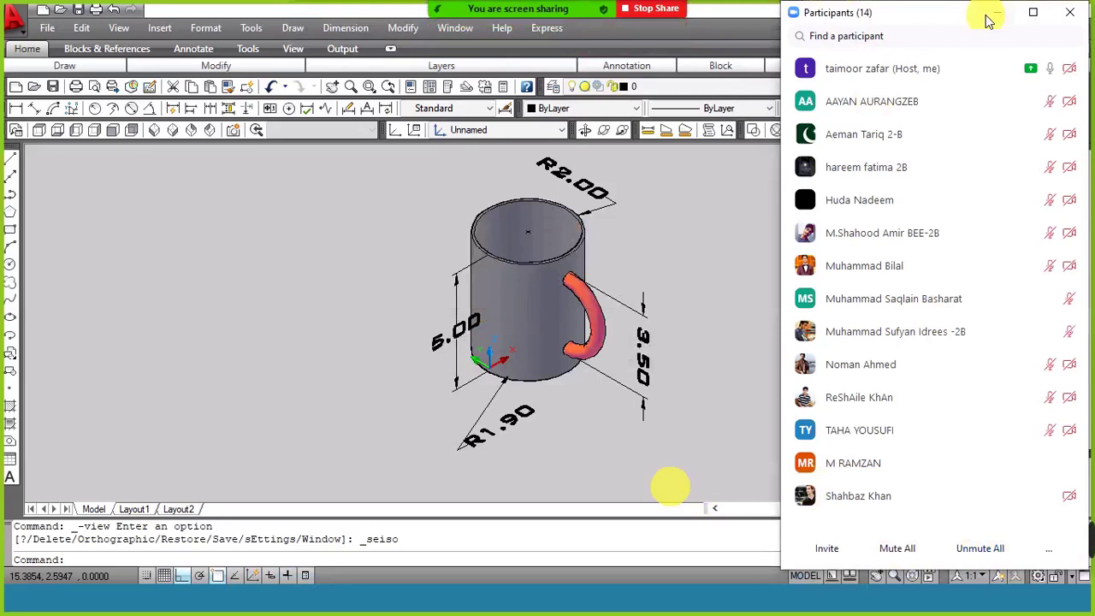
pyautogui.click(988, 20)
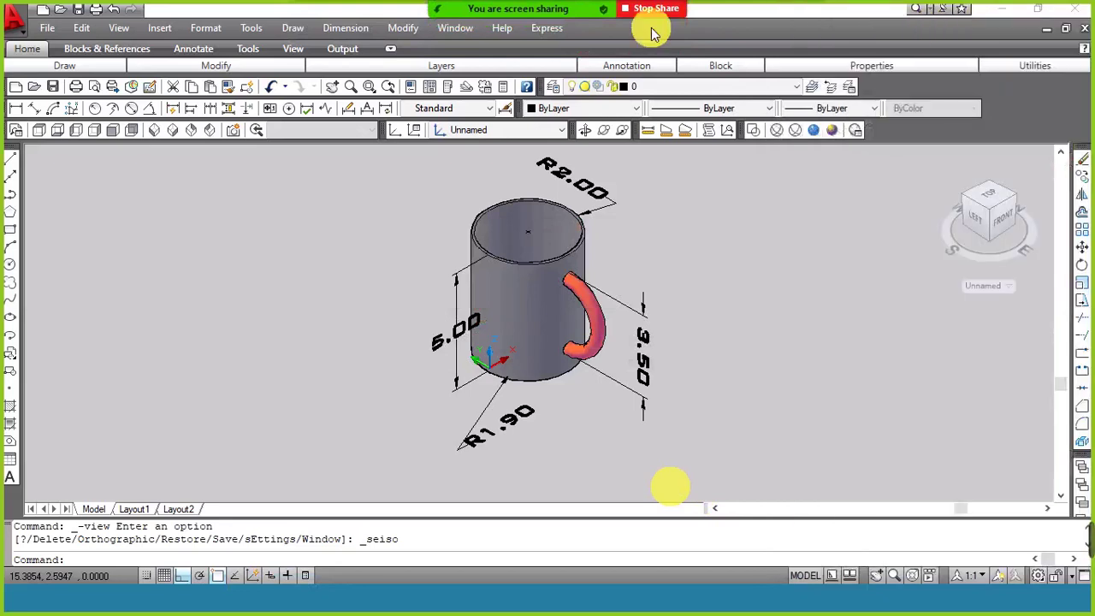
pyautogui.click(809, 14)
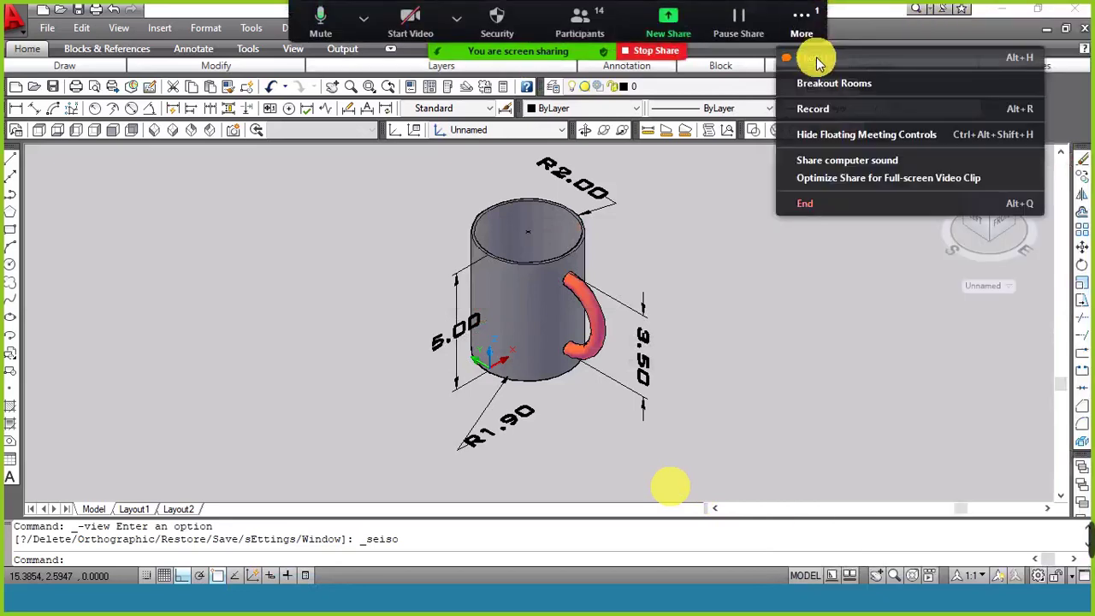
pyautogui.click(816, 57)
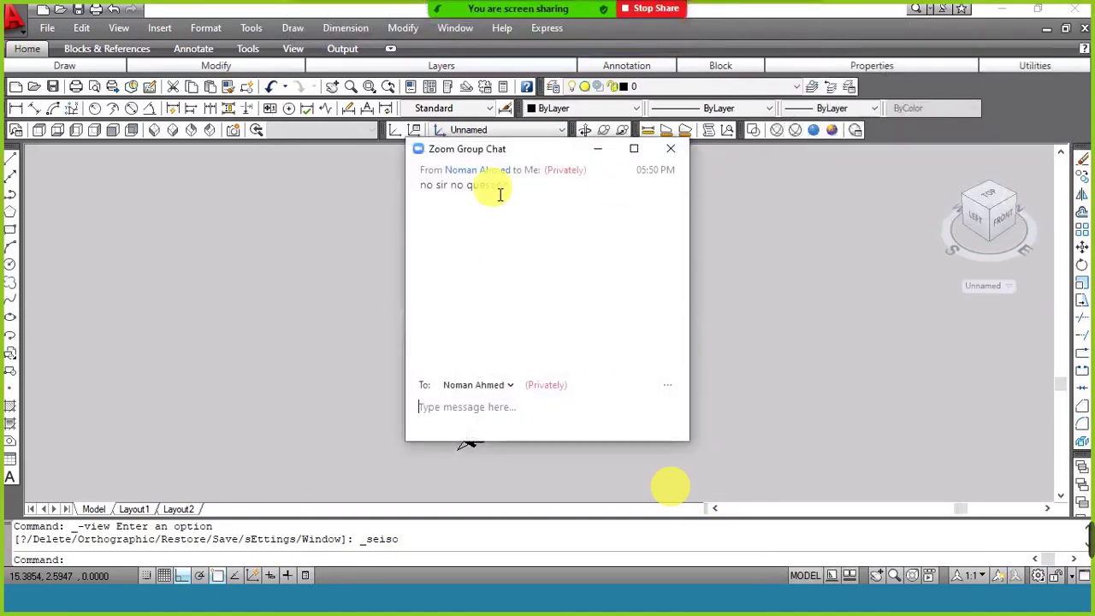
pyautogui.click(599, 150)
pyautogui.moveTo(580, 21)
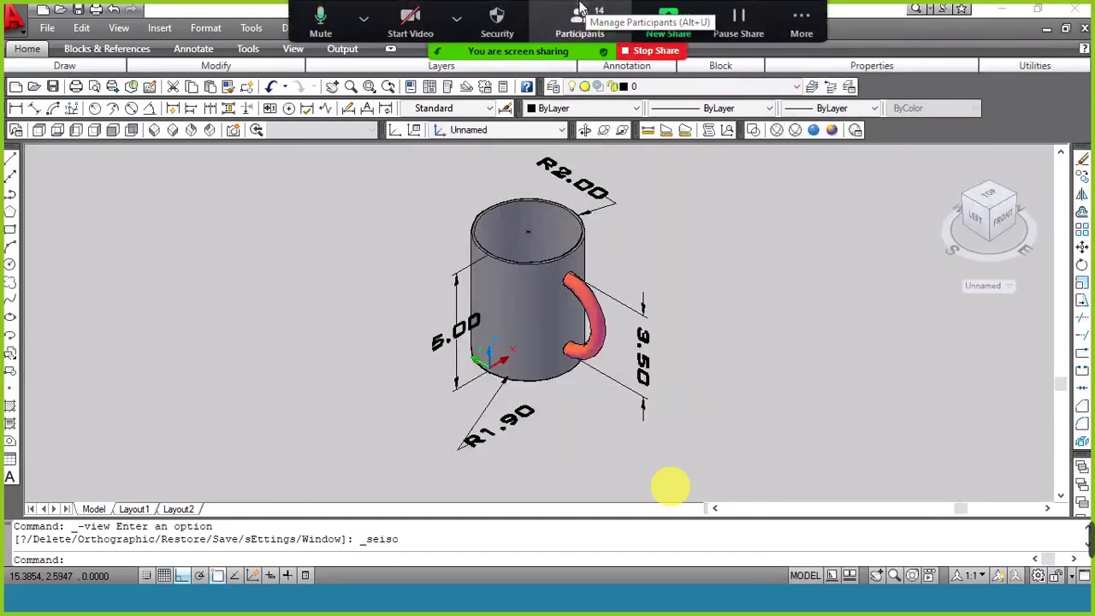
pyautogui.click(584, 16)
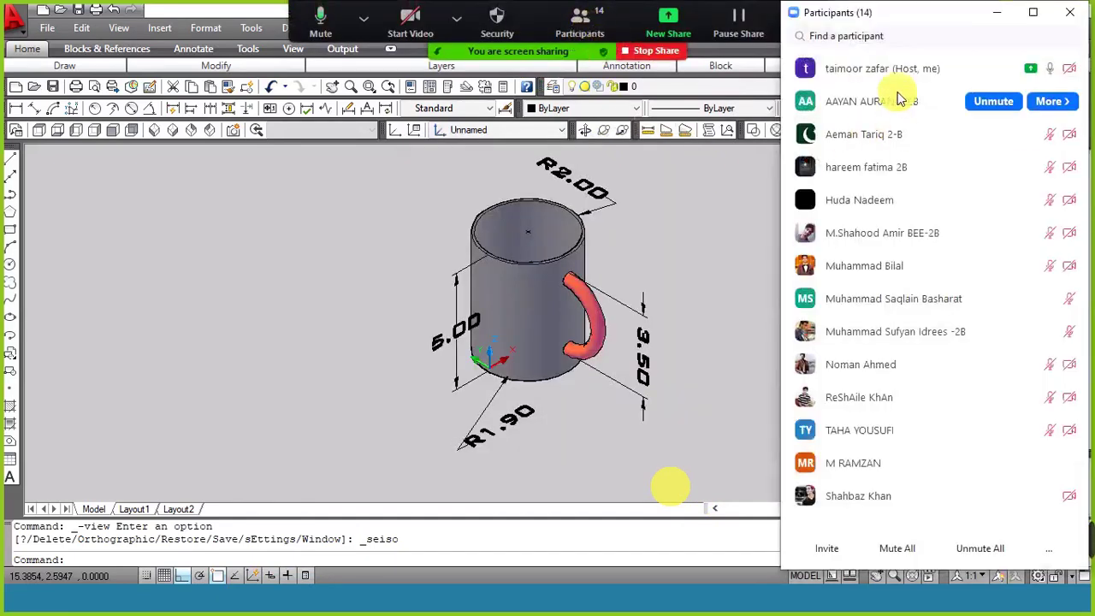